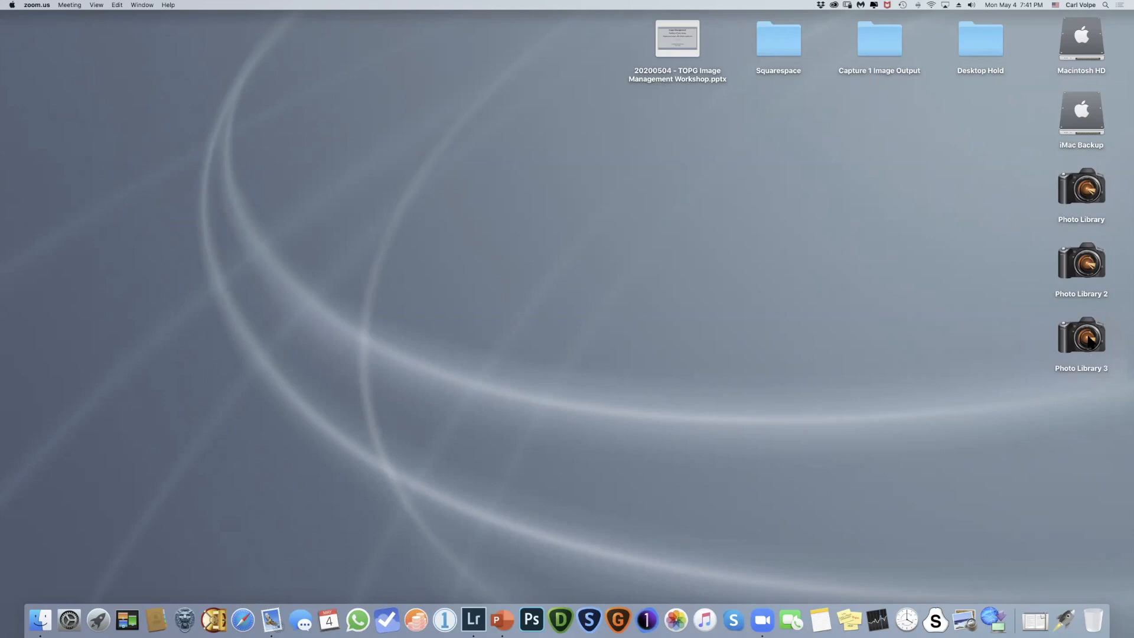
# - Open the Photo Library drive in a window placed lower on the desktop and list its Photos folder
pyautogui.doubleClick(1085, 190)
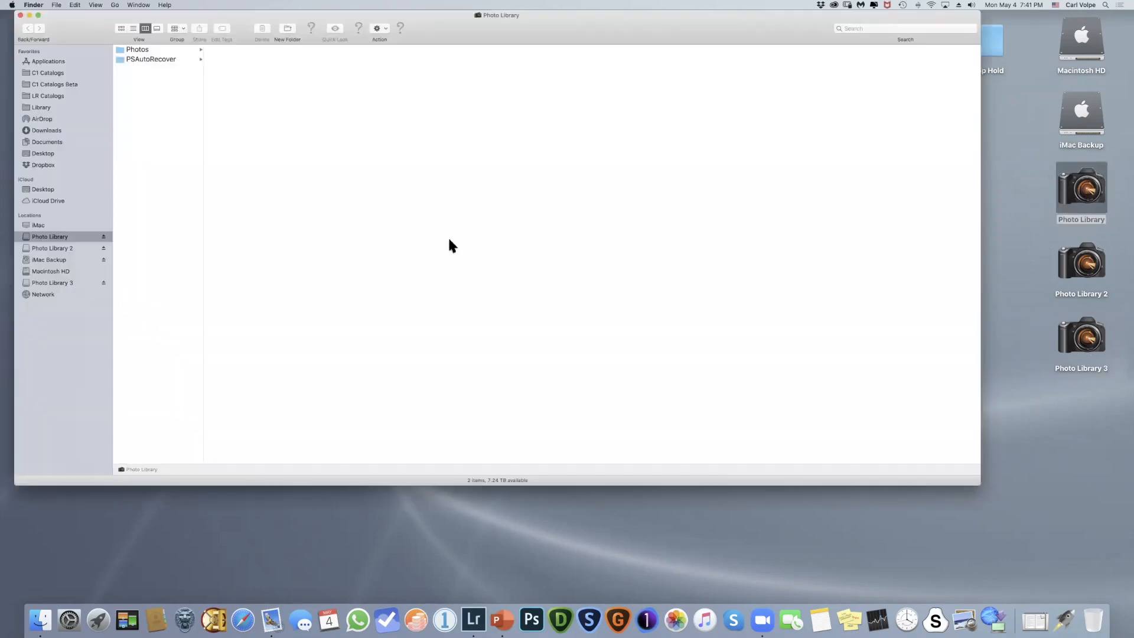
pyautogui.moveTo(436, 18); pyautogui.dragTo(464, 83)
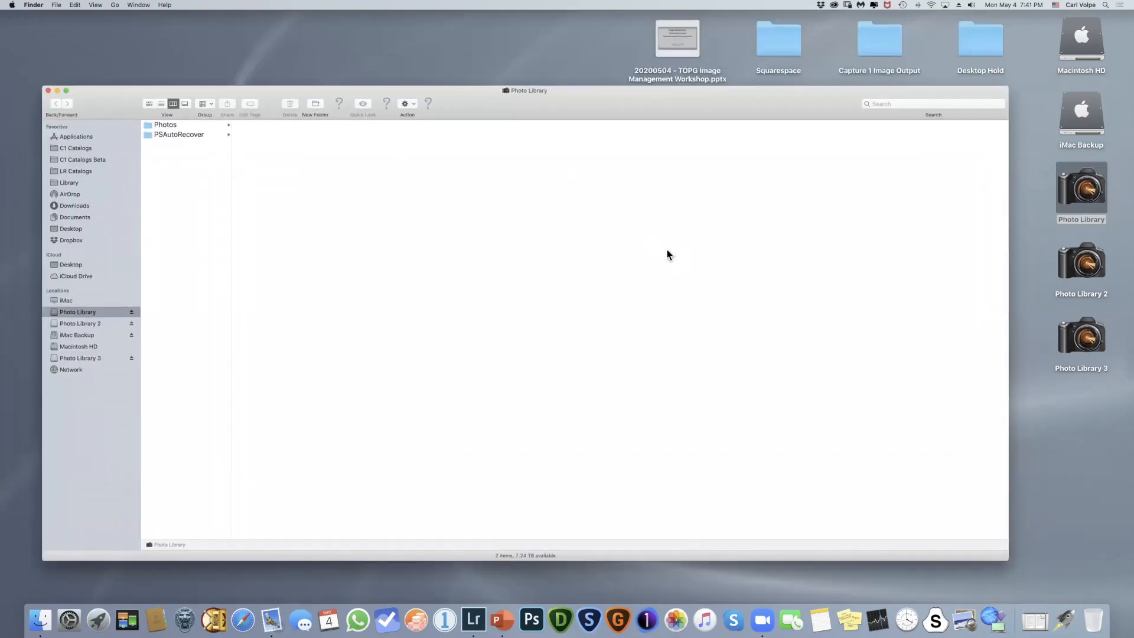
pyautogui.click(149, 126)
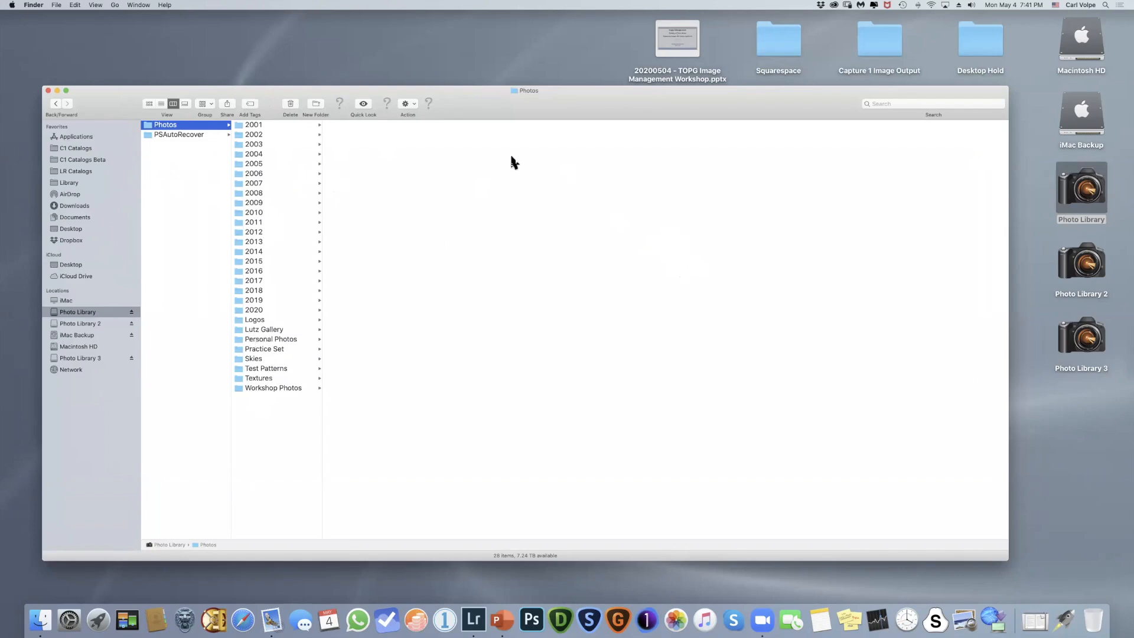
# - Open the LA Arboretum '15 folder inside 2015, widening the columns to show full folder and file names
pyautogui.click(239, 260)
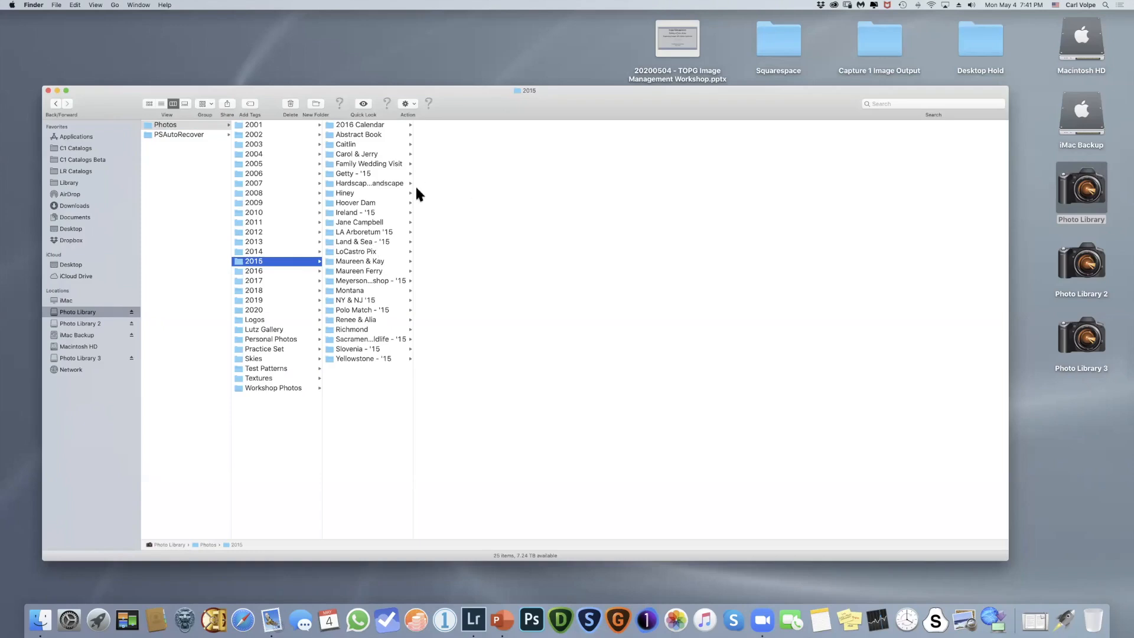
pyautogui.moveTo(413, 188); pyautogui.dragTo(484, 190)
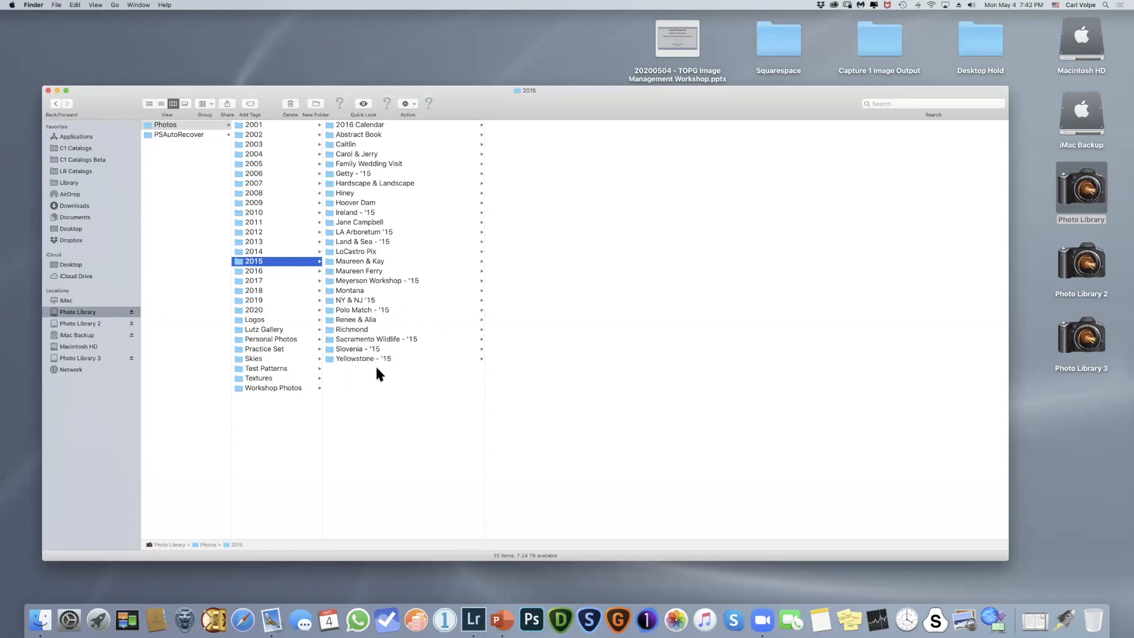
pyautogui.click(331, 232)
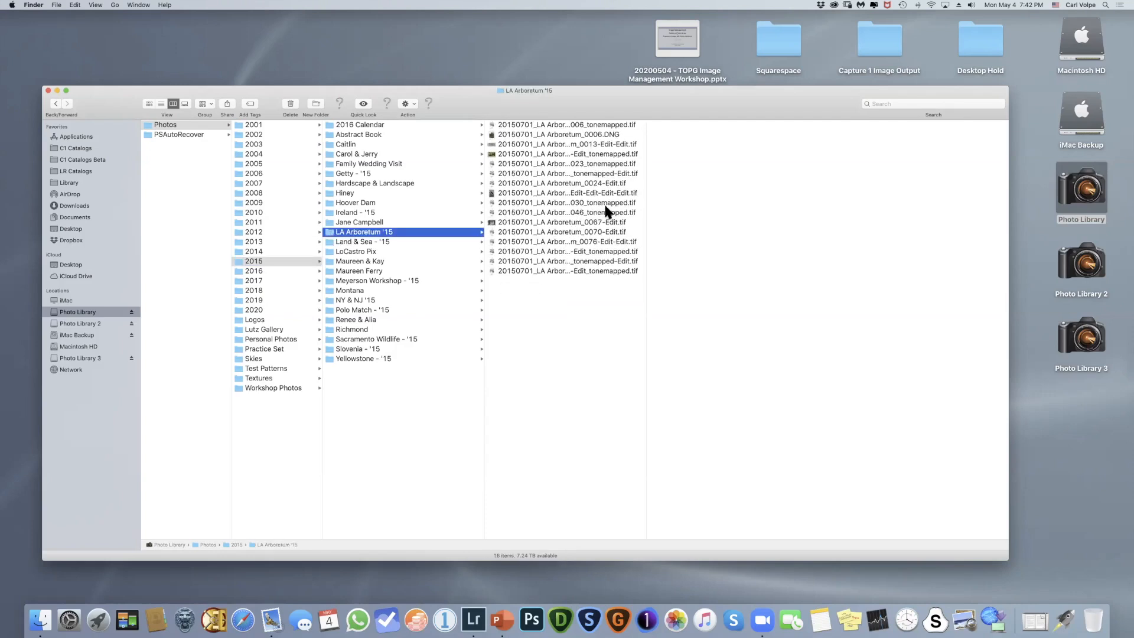
pyautogui.moveTo(648, 177); pyautogui.dragTo(827, 186)
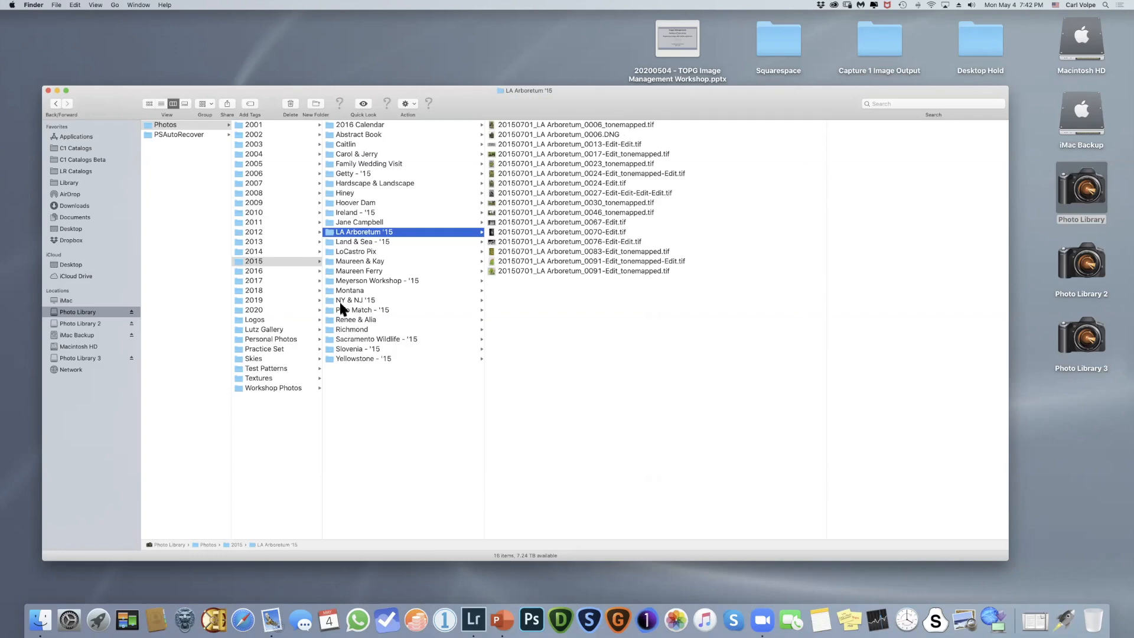
# - Open the Land & Sea - '15 folder, widen its file column and look through the dated Alaska photo files
pyautogui.click(331, 244)
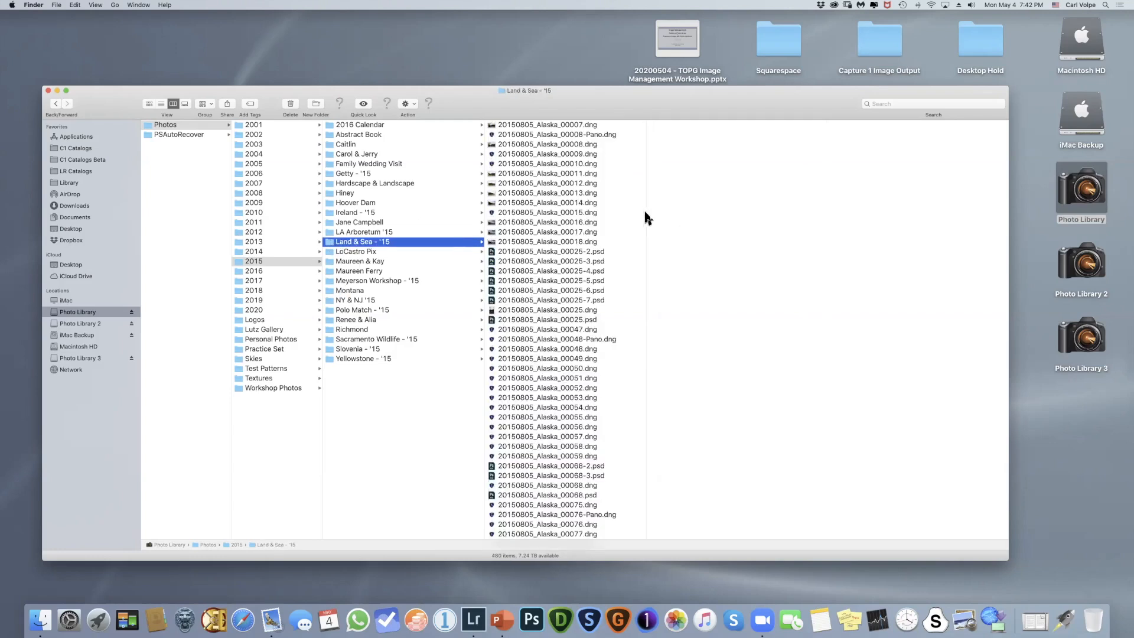
pyautogui.moveTo(646, 212); pyautogui.dragTo(683, 212)
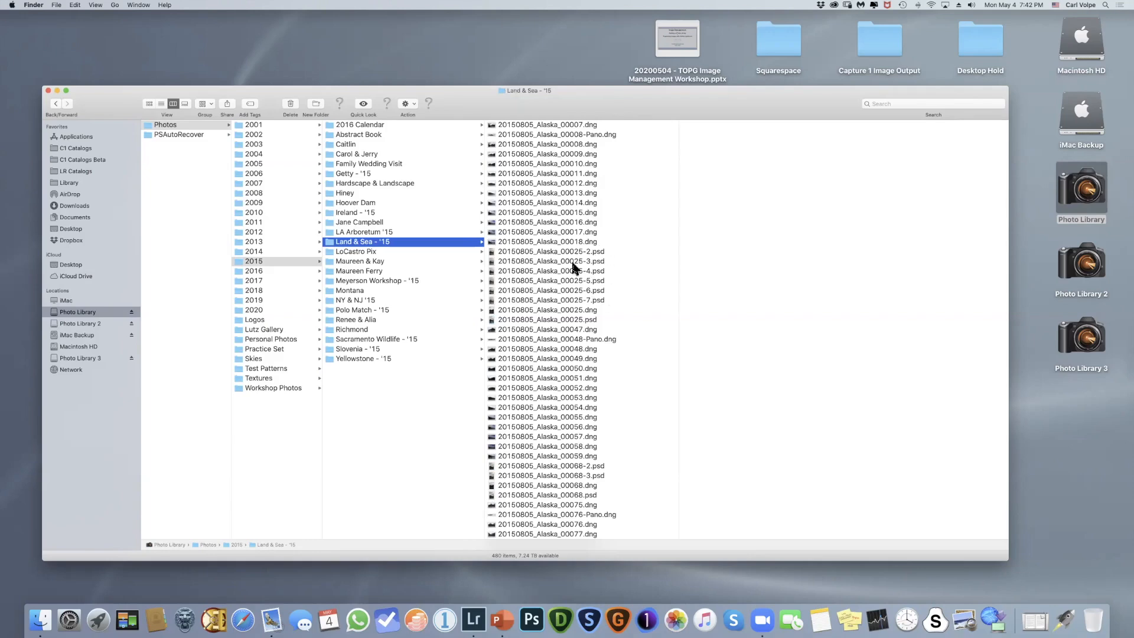
pyautogui.scroll(-15, 546, 253)
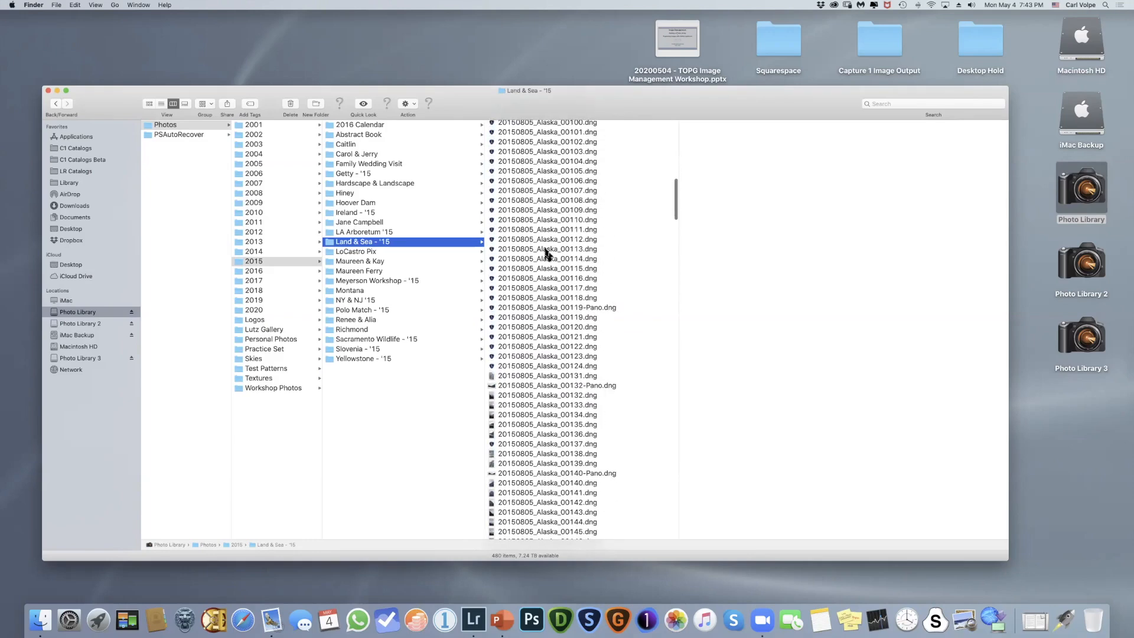
pyautogui.scroll(-10, 547, 254)
pyautogui.scroll(-20, 546, 254)
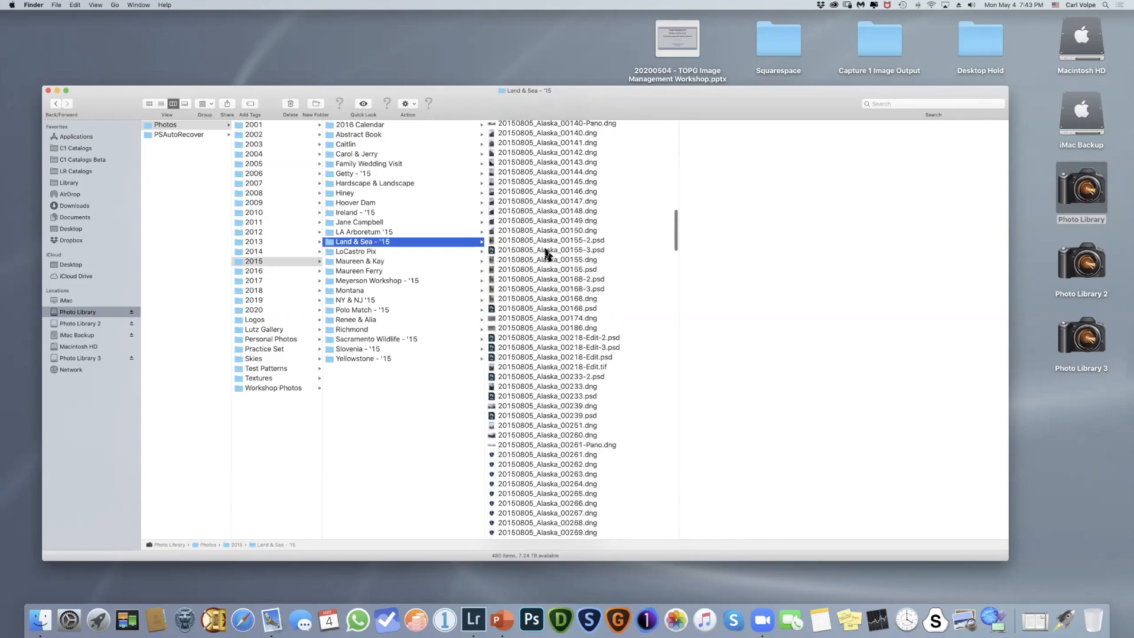
pyautogui.scroll(-5, 547, 254)
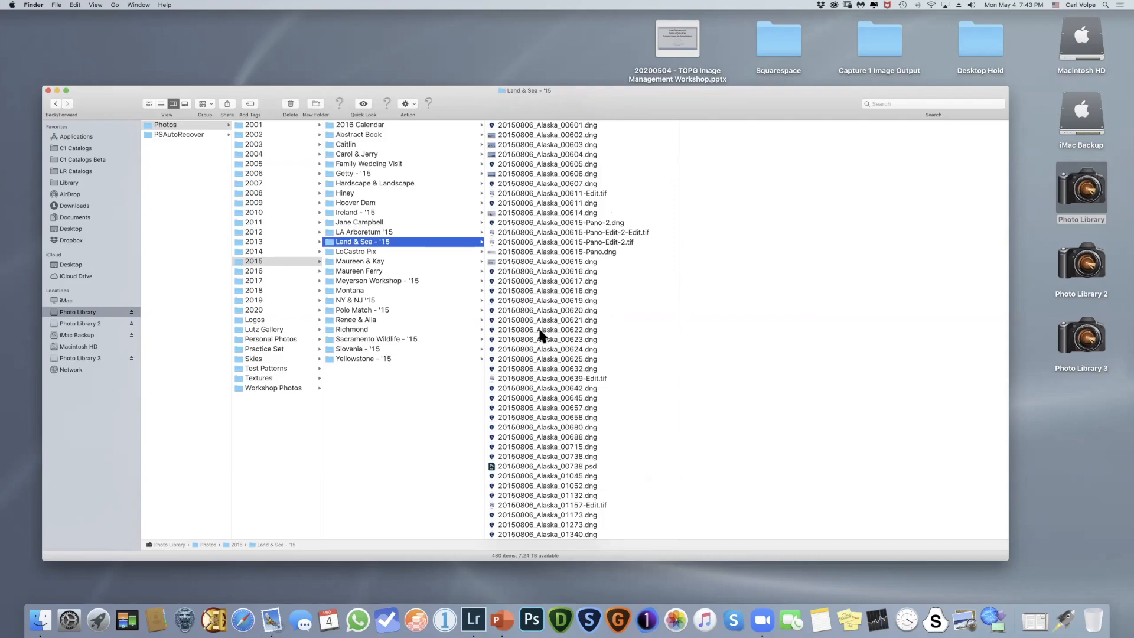
pyautogui.scroll(-10, 543, 392)
pyautogui.scroll(-15, 543, 391)
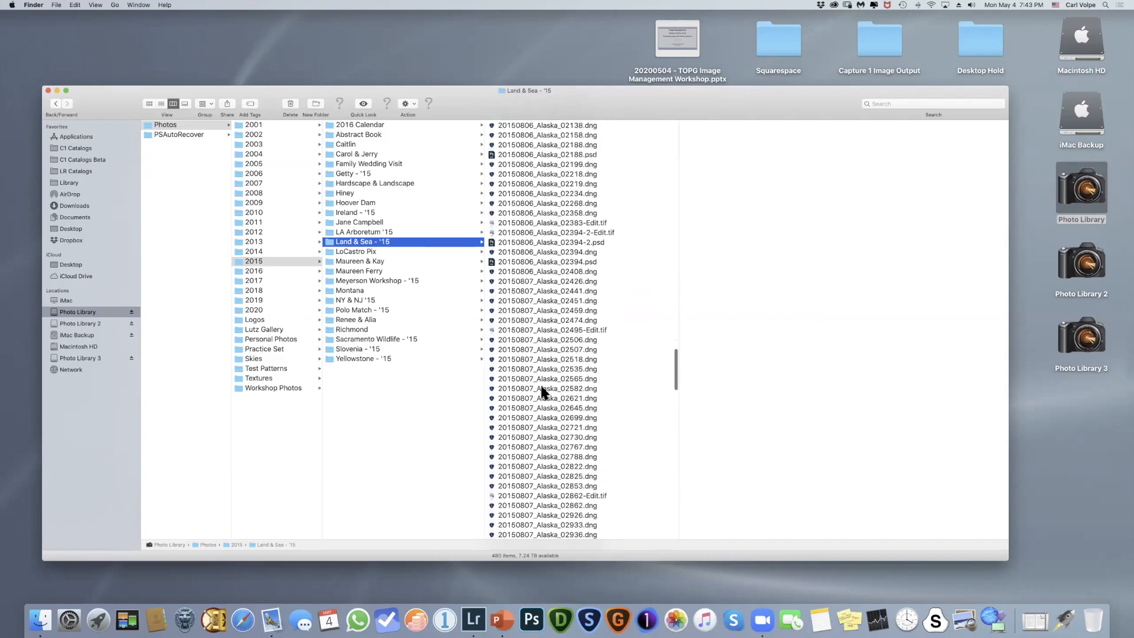
pyautogui.scroll(5, 544, 391)
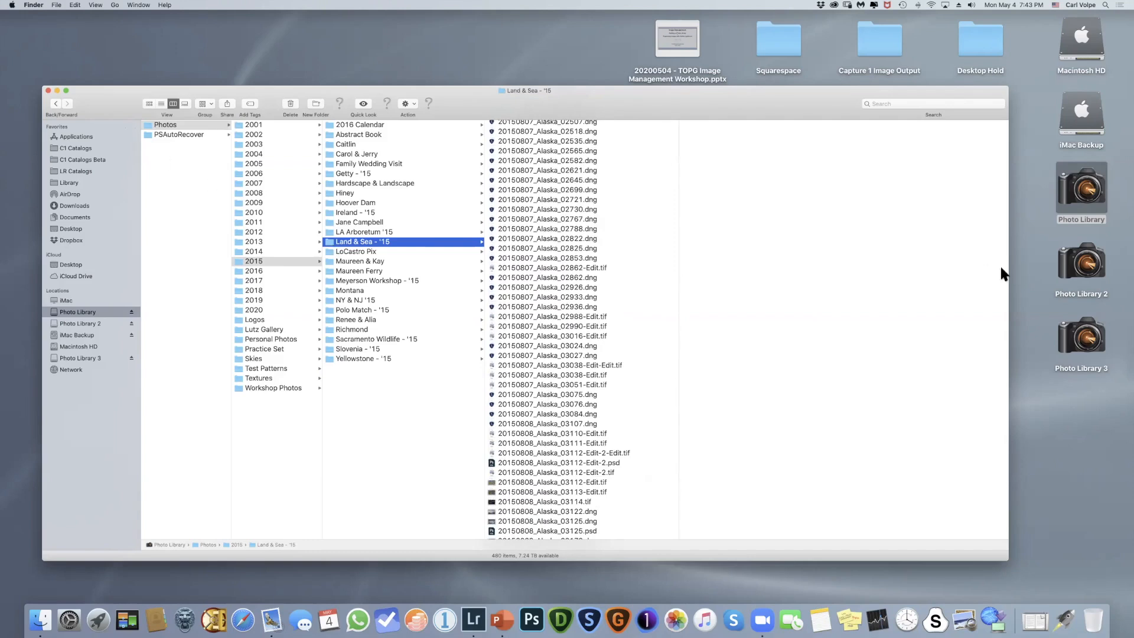
# - View the LA Arboretum '15 folder under Photos > 2015 on the Photo Library 2 drive, and close the window
pyautogui.click(79, 323)
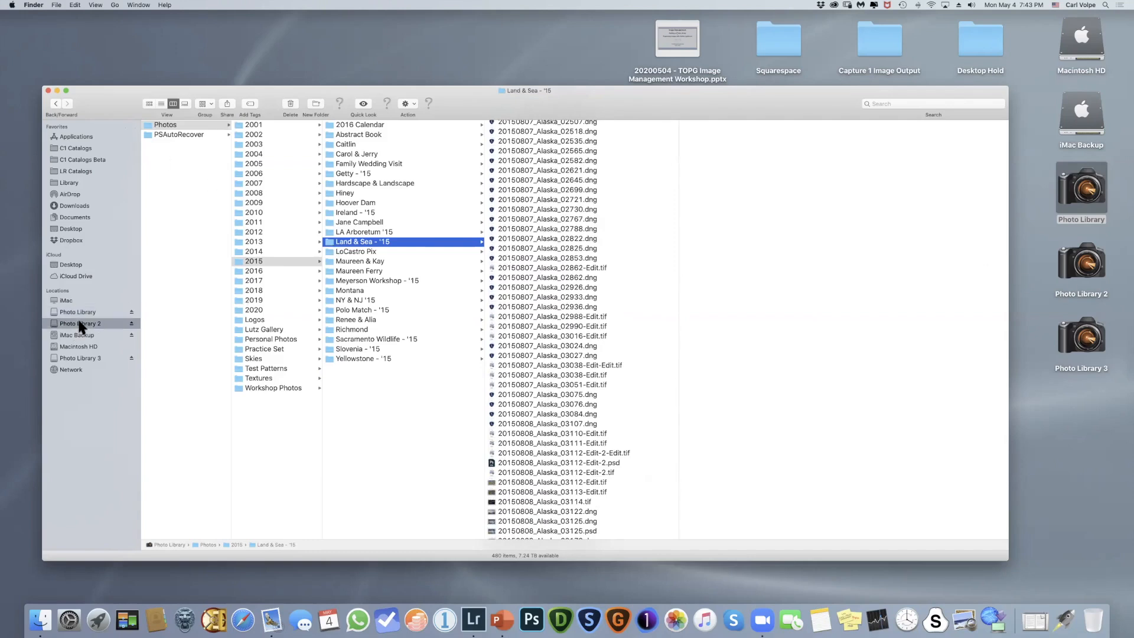
pyautogui.click(152, 125)
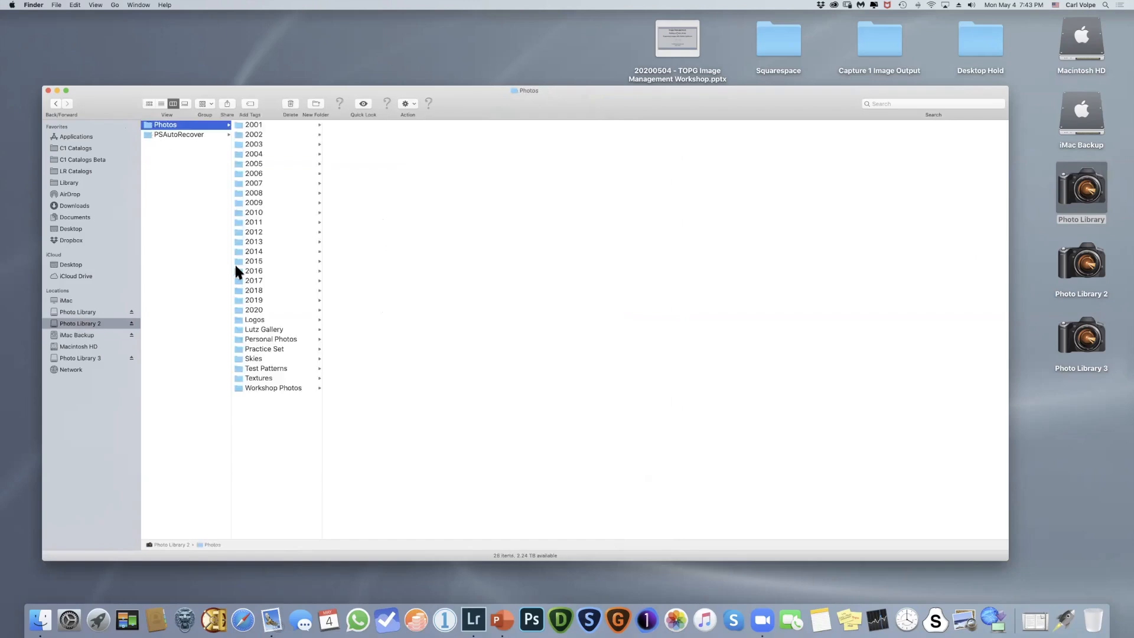
pyautogui.click(244, 262)
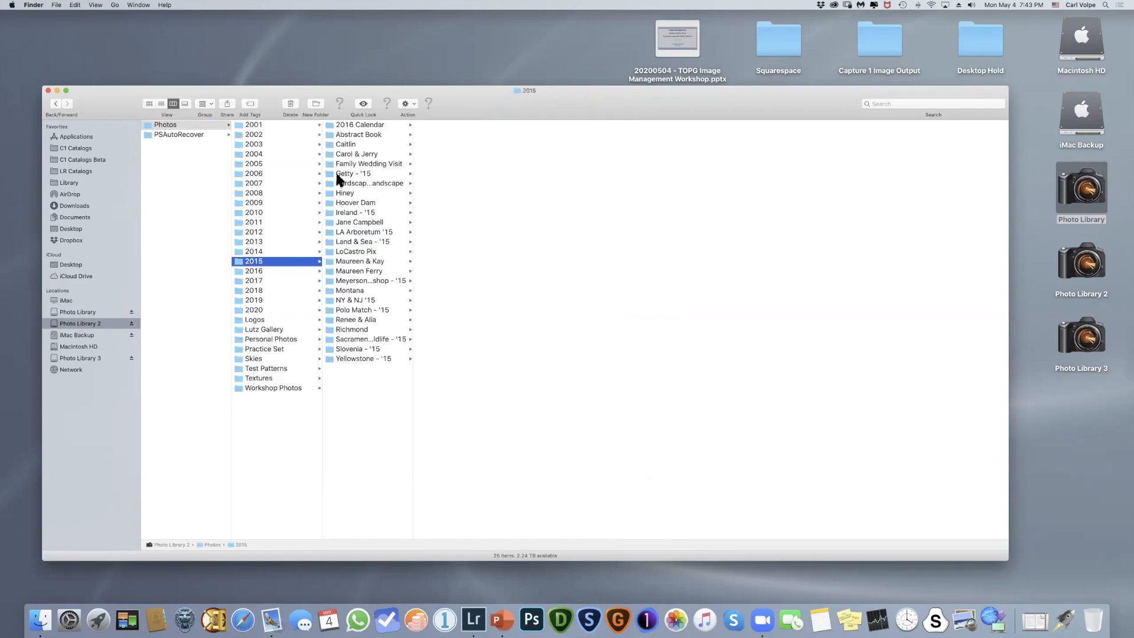
pyautogui.click(326, 231)
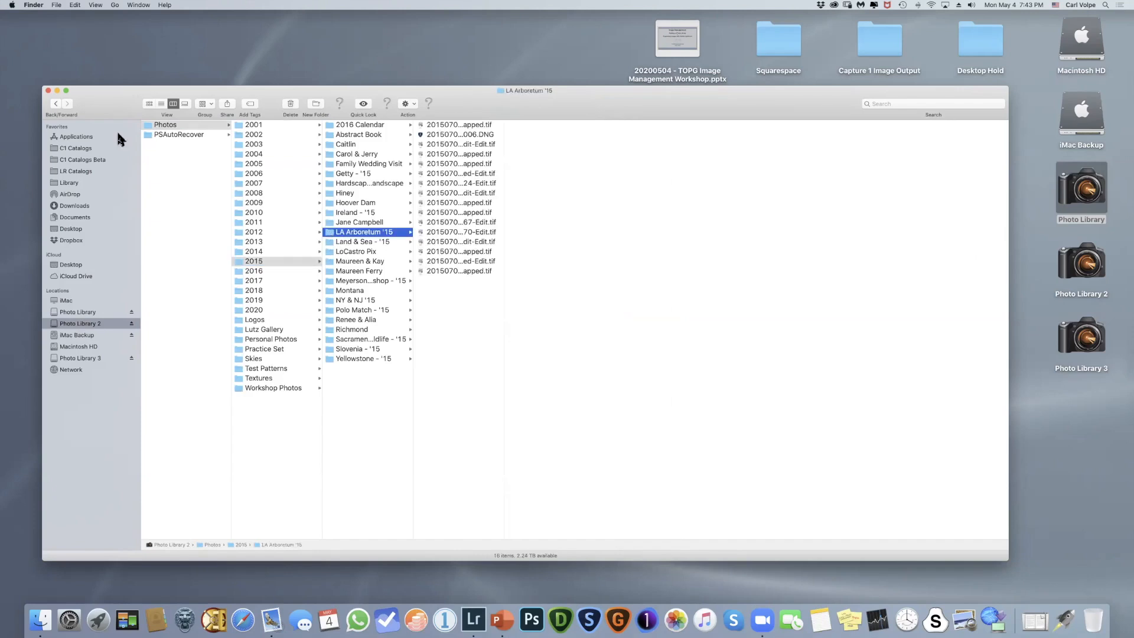
pyautogui.click(49, 90)
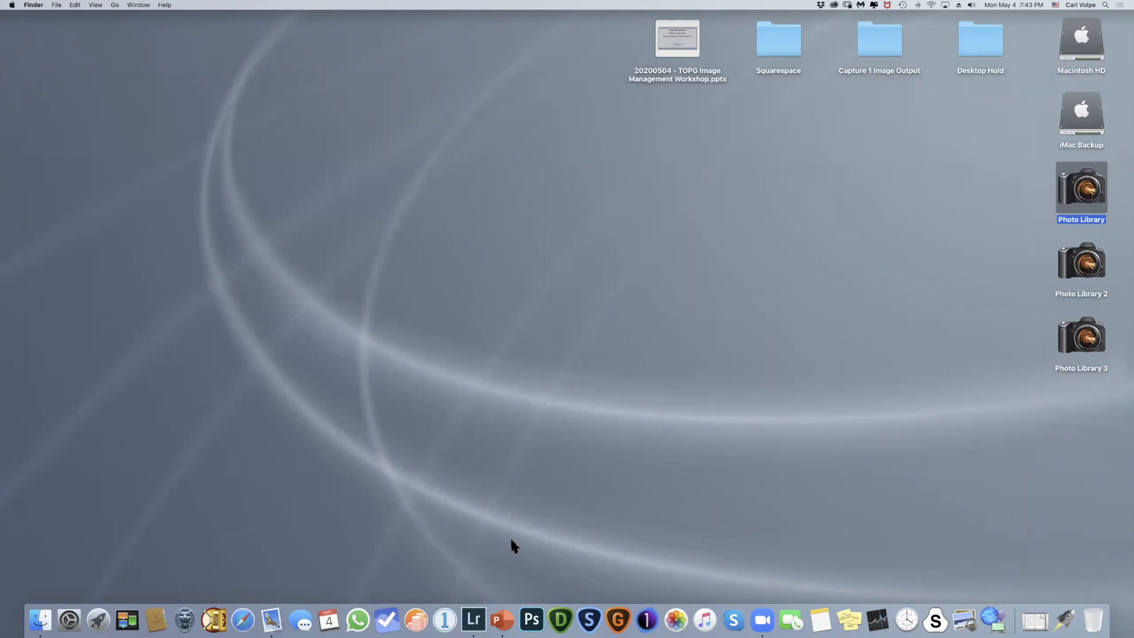
# - Switch to the PowerPoint slideshow, review the preceding Structure slide and return to the Structure: Example 1 slide
pyautogui.click(505, 617)
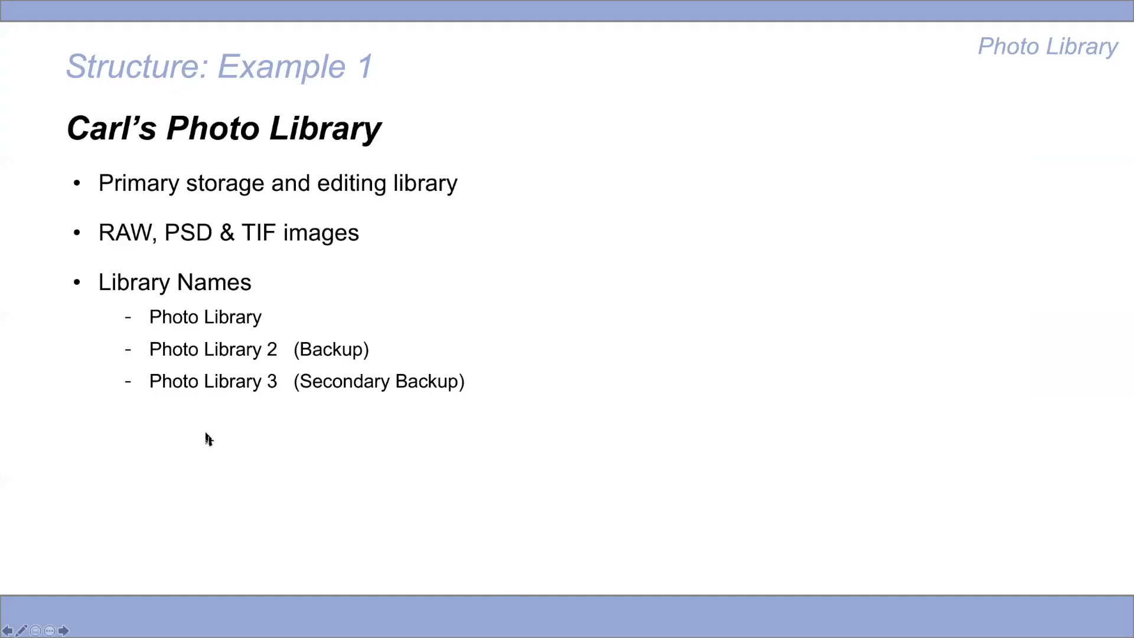
pyautogui.press('Left')
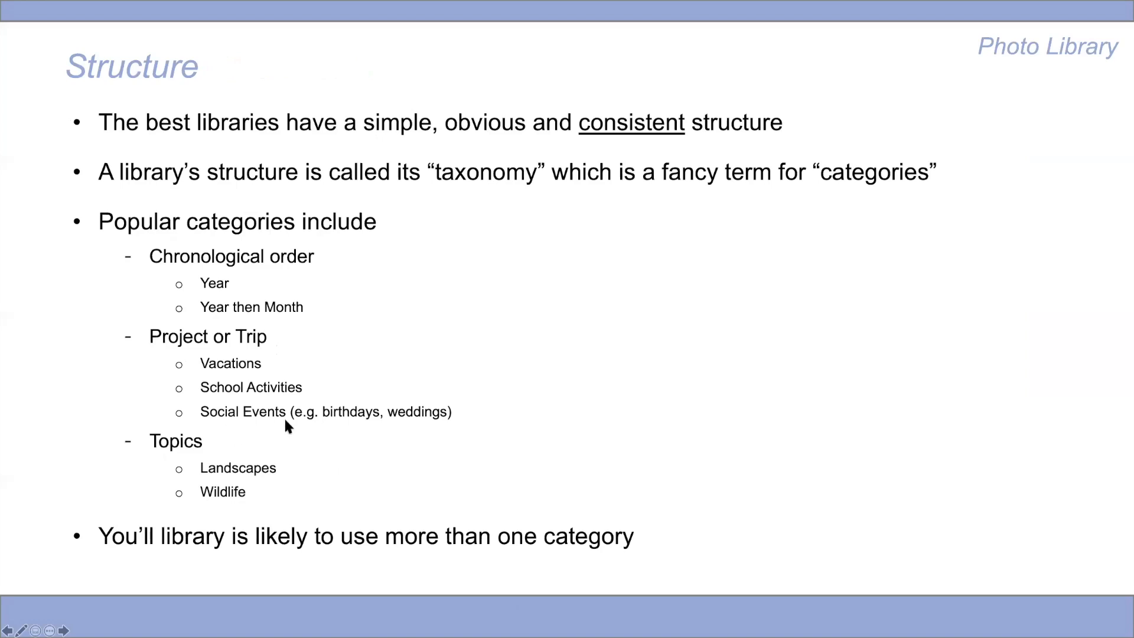
pyautogui.press('Right')
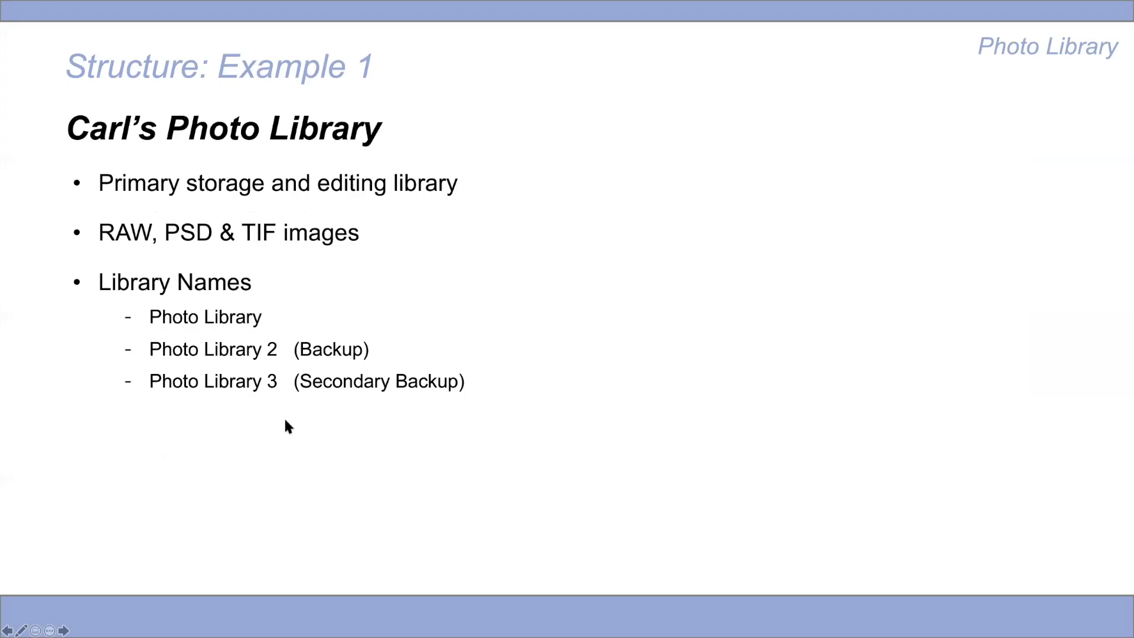
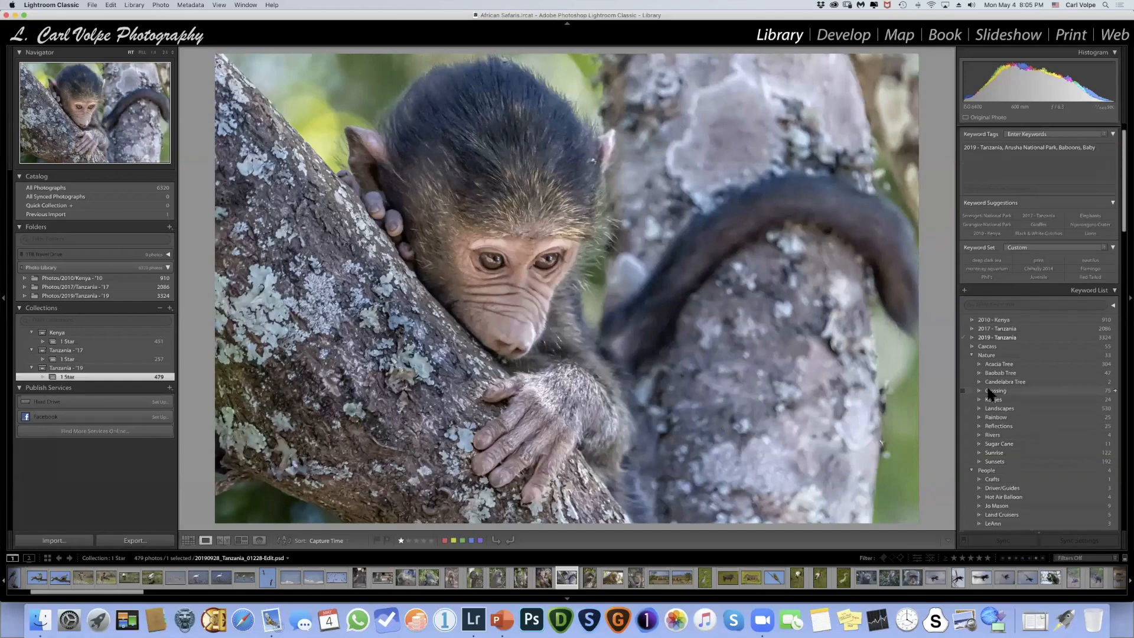
# - Look through the Keyword List hierarchy, including the Nature, People, Photo Techniques and Safari Locations groups
pyautogui.scroll(3, 989, 392)
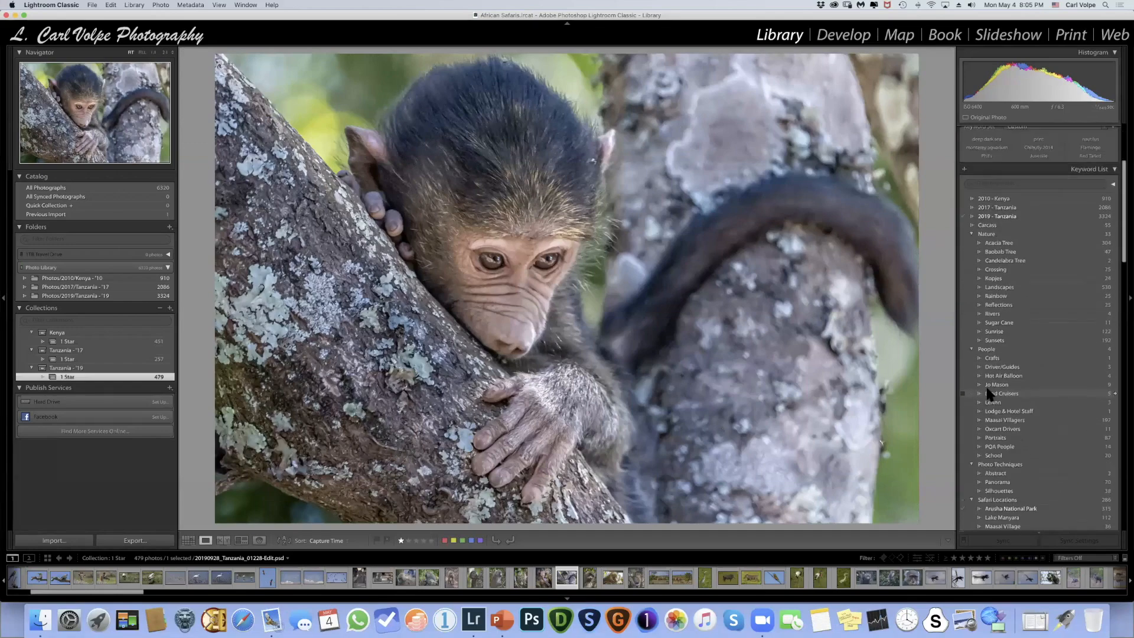
pyautogui.scroll(5, 1027, 388)
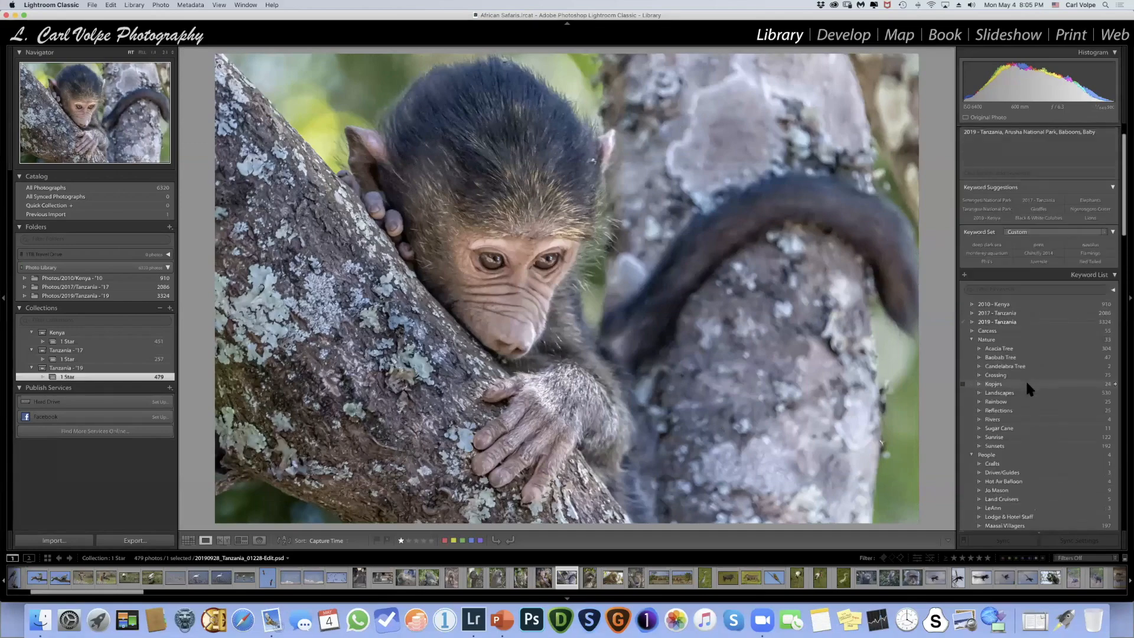
pyautogui.scroll(2, 1025, 379)
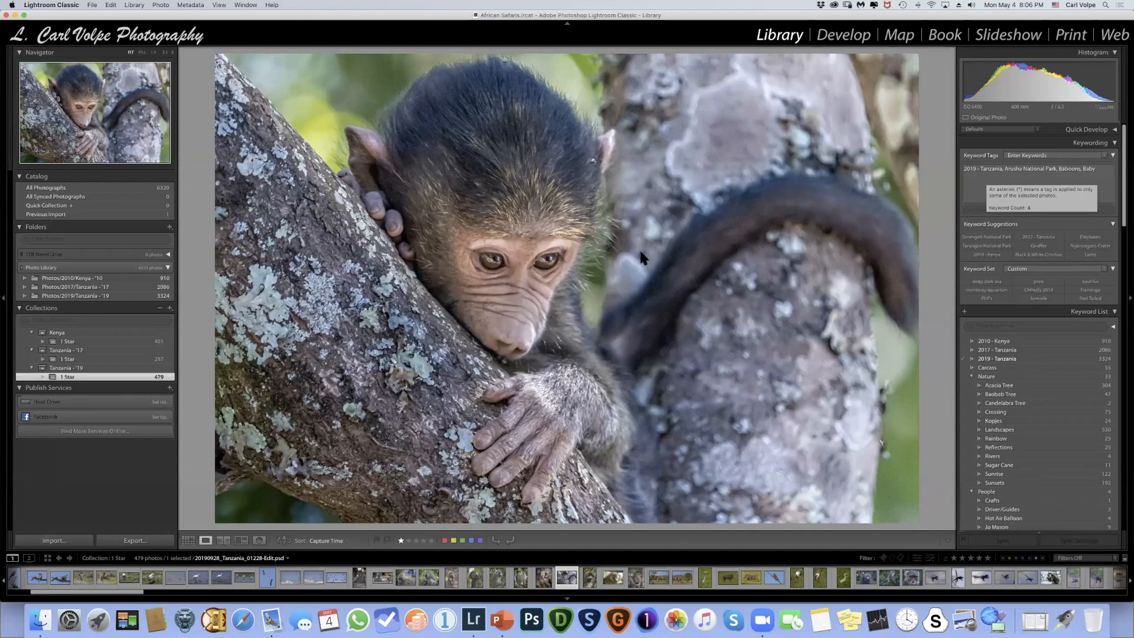
# - Show the collection's photos as a grid and view the keyword tags of a giraffe photo and the heron photo
pyautogui.press('g')
pyautogui.scroll(-10, 607, 233)
pyautogui.scroll(8, 607, 233)
pyautogui.scroll(3, 617, 305)
pyautogui.click(618, 305)
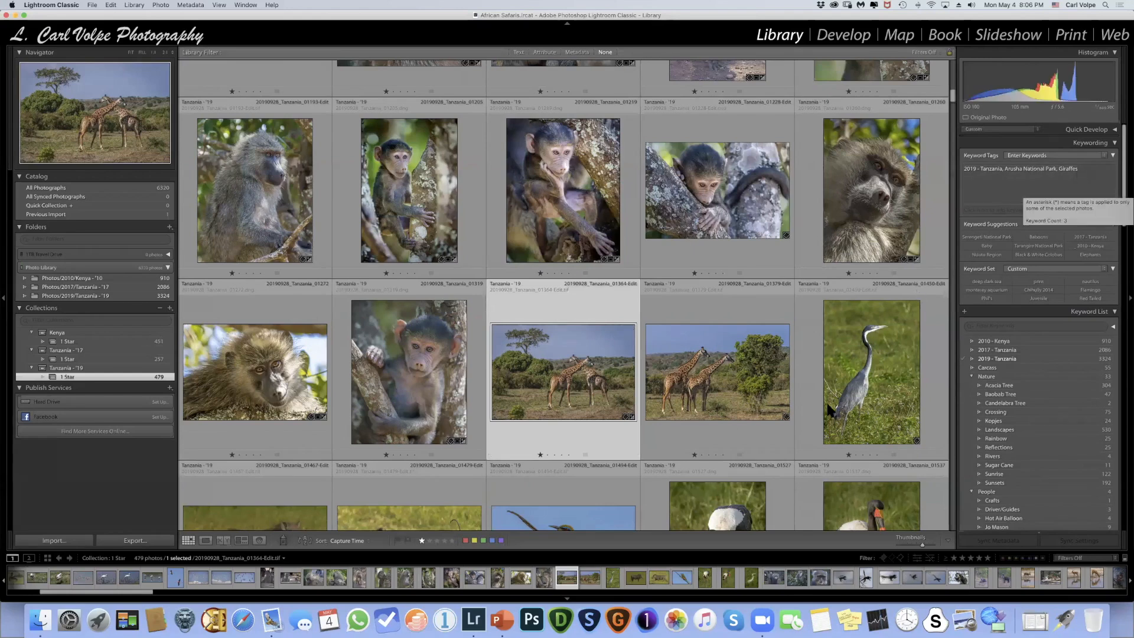
pyautogui.click(848, 405)
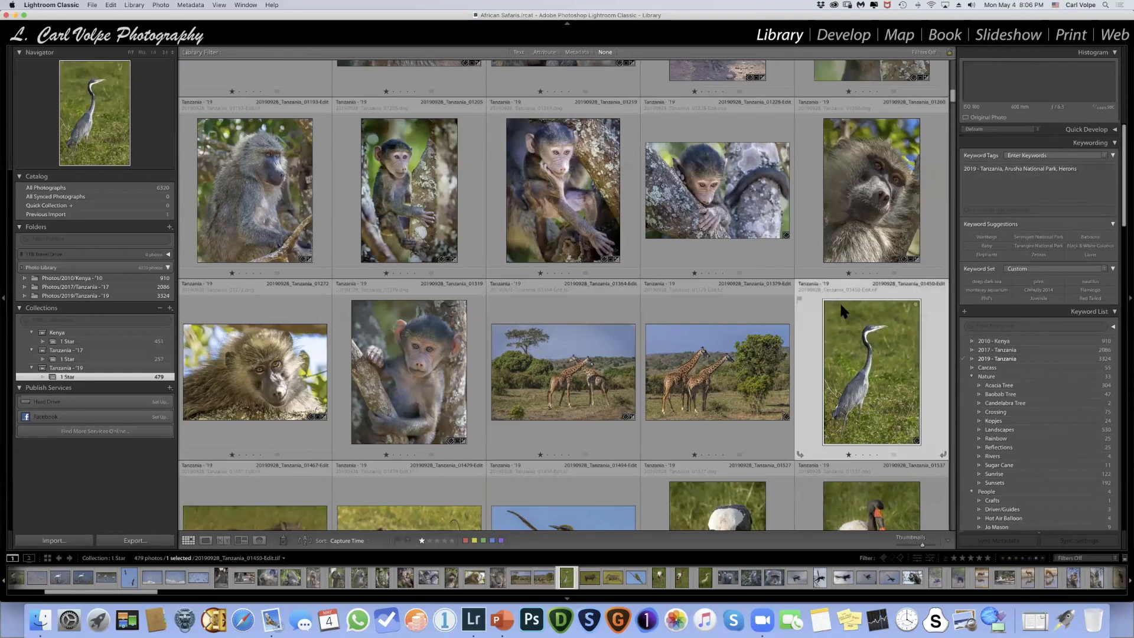
# - View the keyword tags of the saddle-billed stork, little bee-eater and close-up blue monkey photos
pyautogui.scroll(-5, 708, 298)
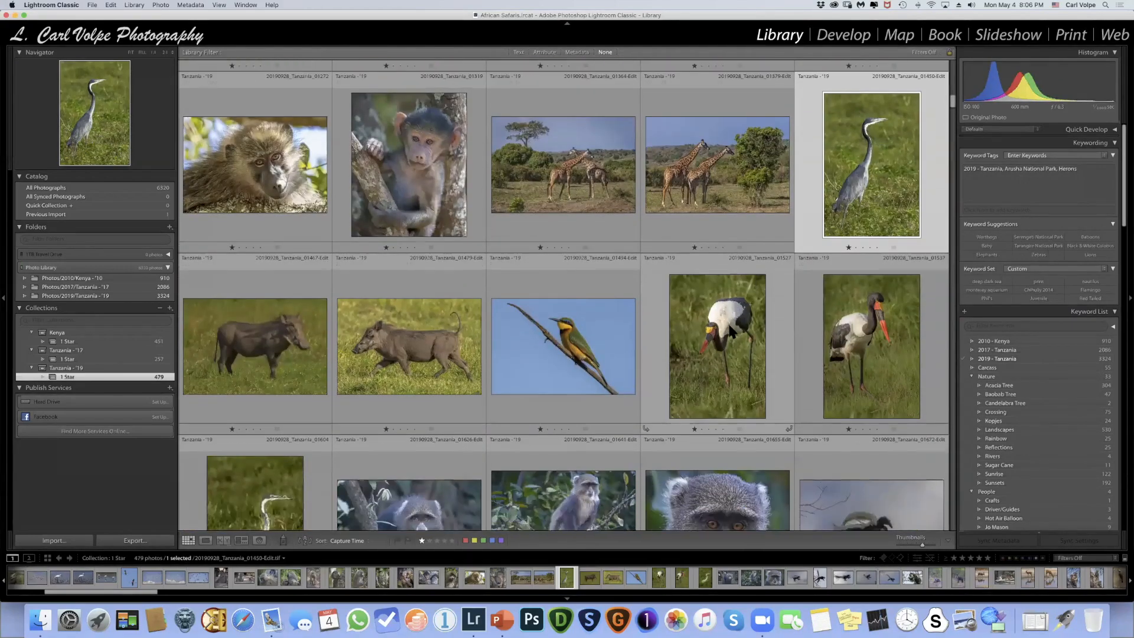
pyautogui.click(731, 330)
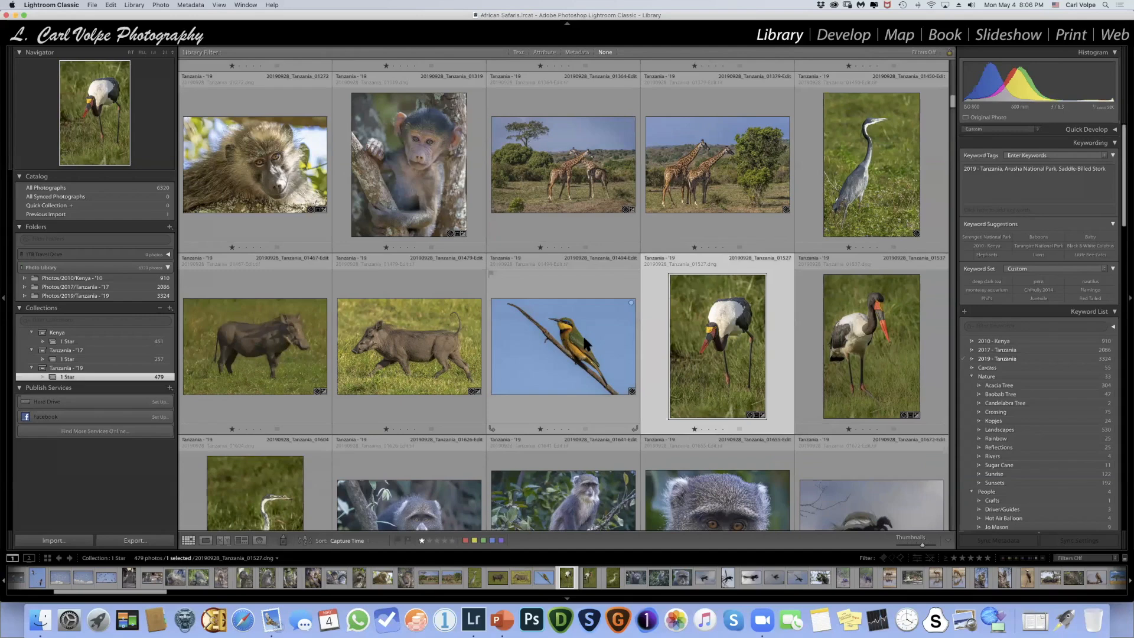
pyautogui.click(563, 346)
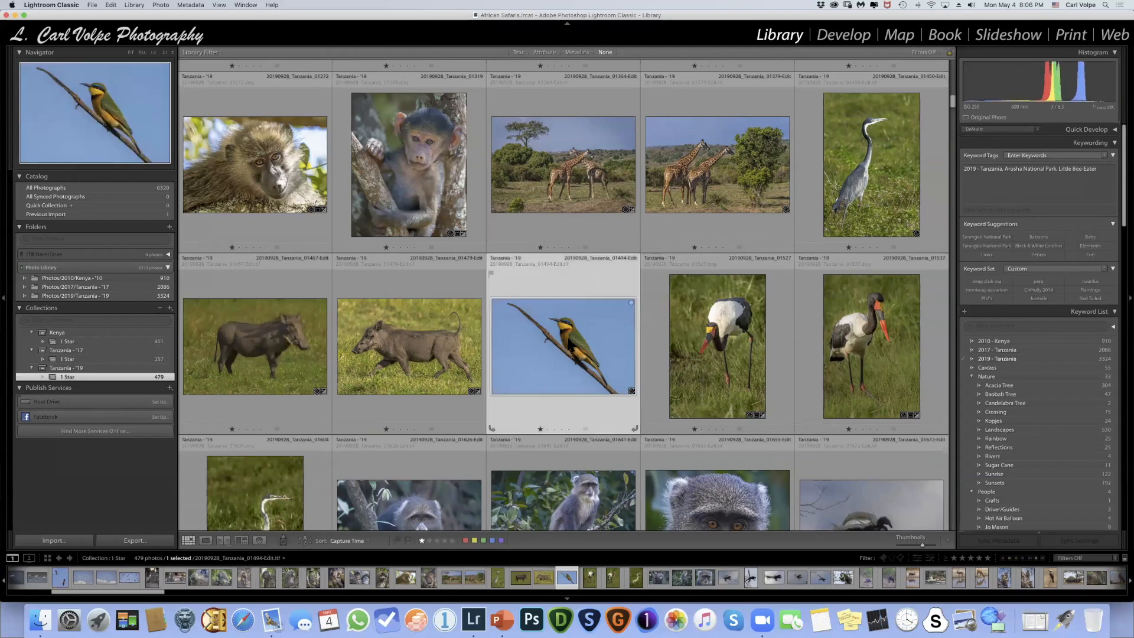
pyautogui.scroll(-5, 567, 336)
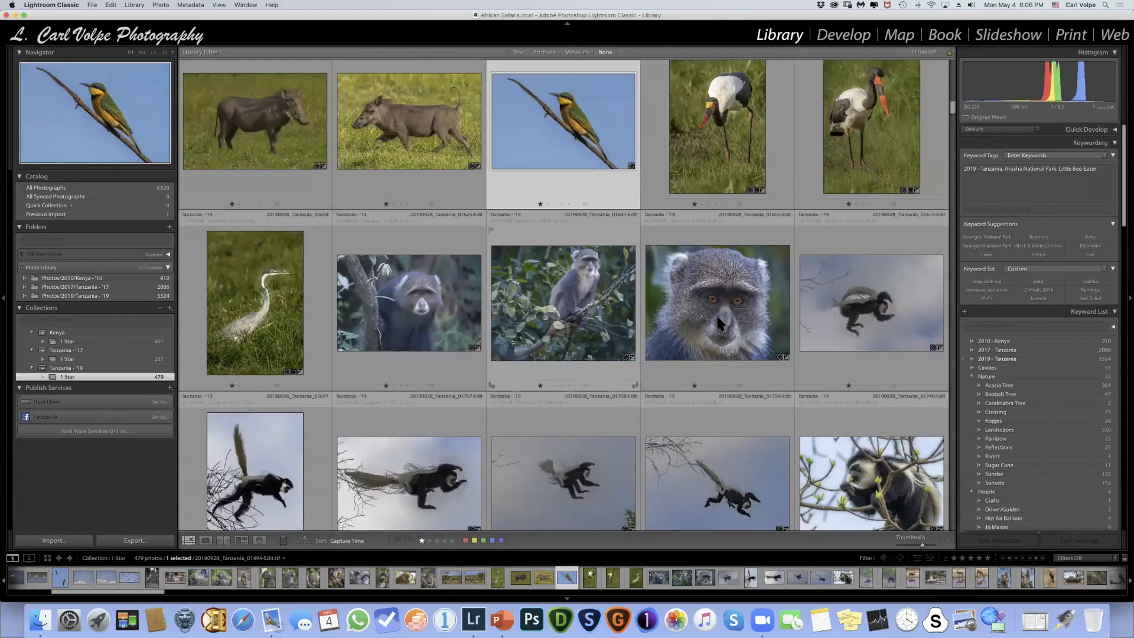
pyautogui.click(715, 314)
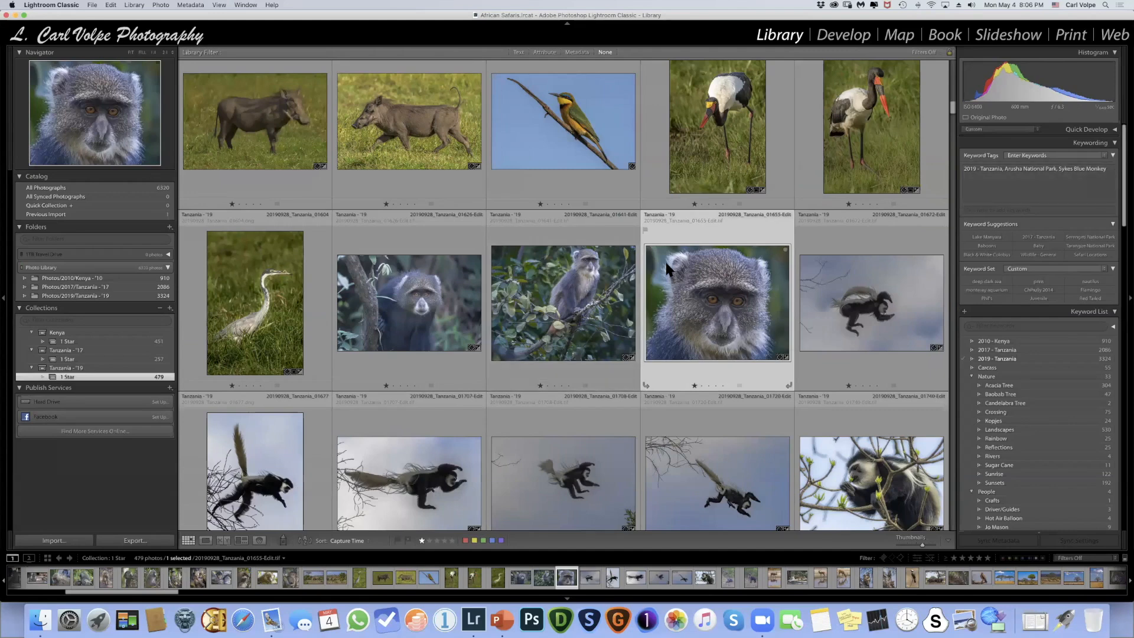
# - Show all photos of the Photos/2019/Tanzania - '19 folder and return to its beginning
pyautogui.scroll(1, 667, 263)
pyautogui.scroll(15, 669, 268)
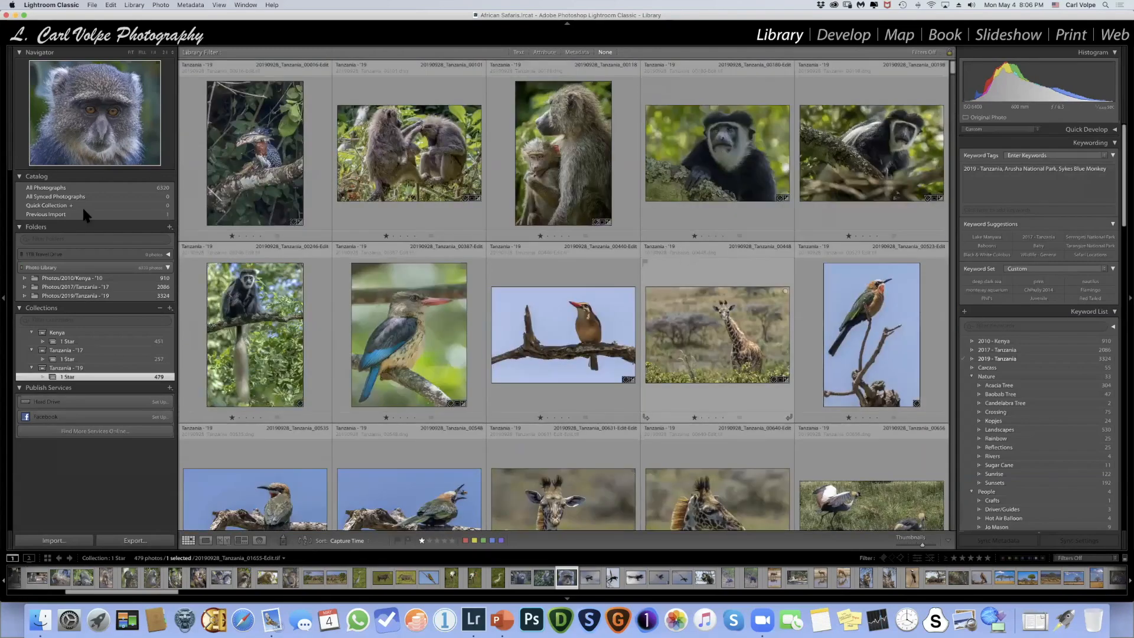
pyautogui.click(91, 296)
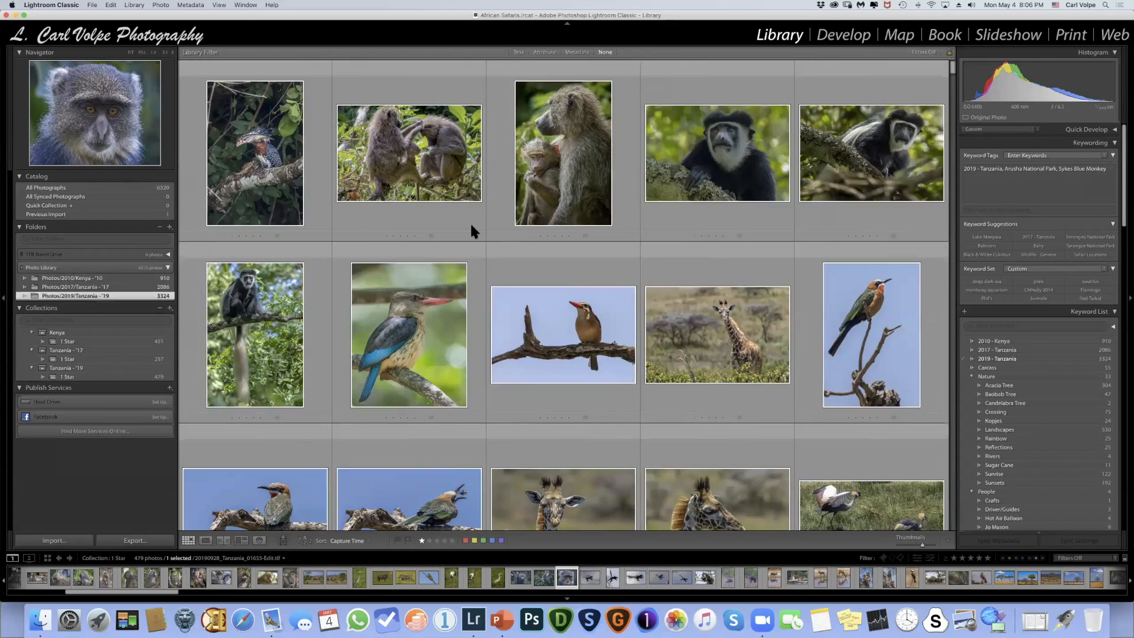
pyautogui.scroll(-3, 470, 230)
pyautogui.scroll(10, 470, 232)
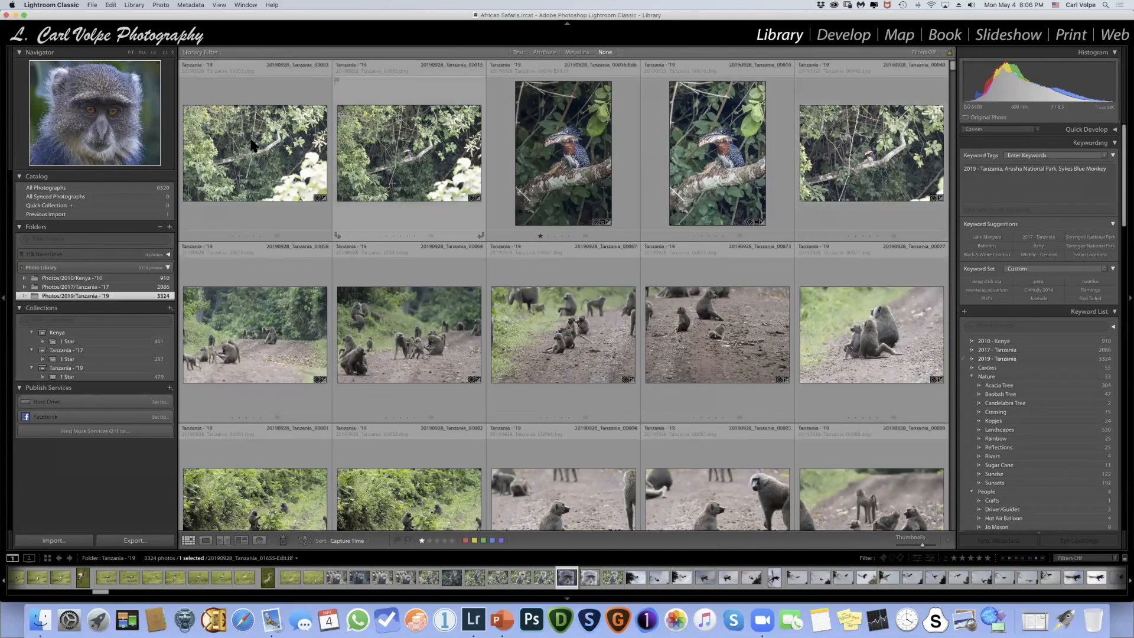
# - Append "Fishing" to the keyword tags of the first photo in the folder
pyautogui.click(293, 144)
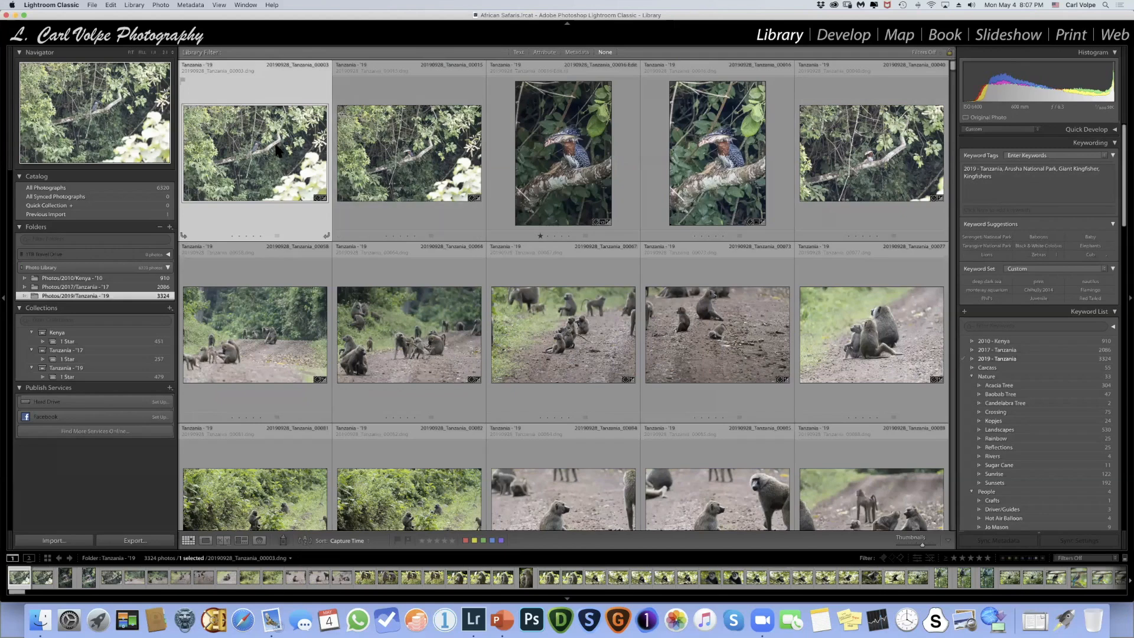
pyautogui.click(1009, 178)
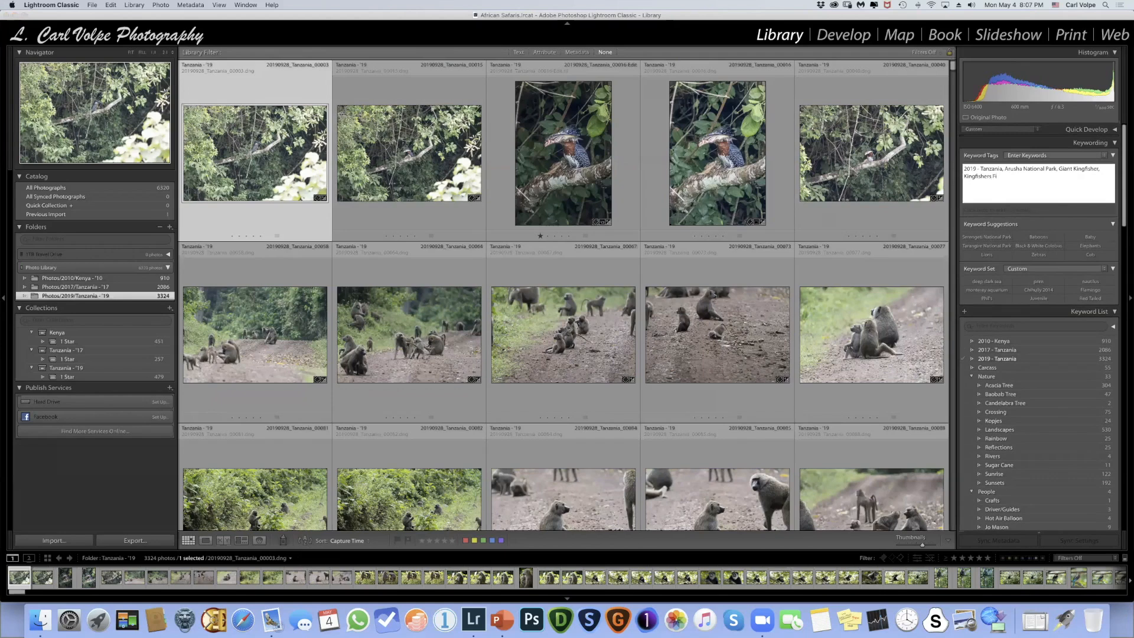
pyautogui.write('Fishing')
pyautogui.press('Return')
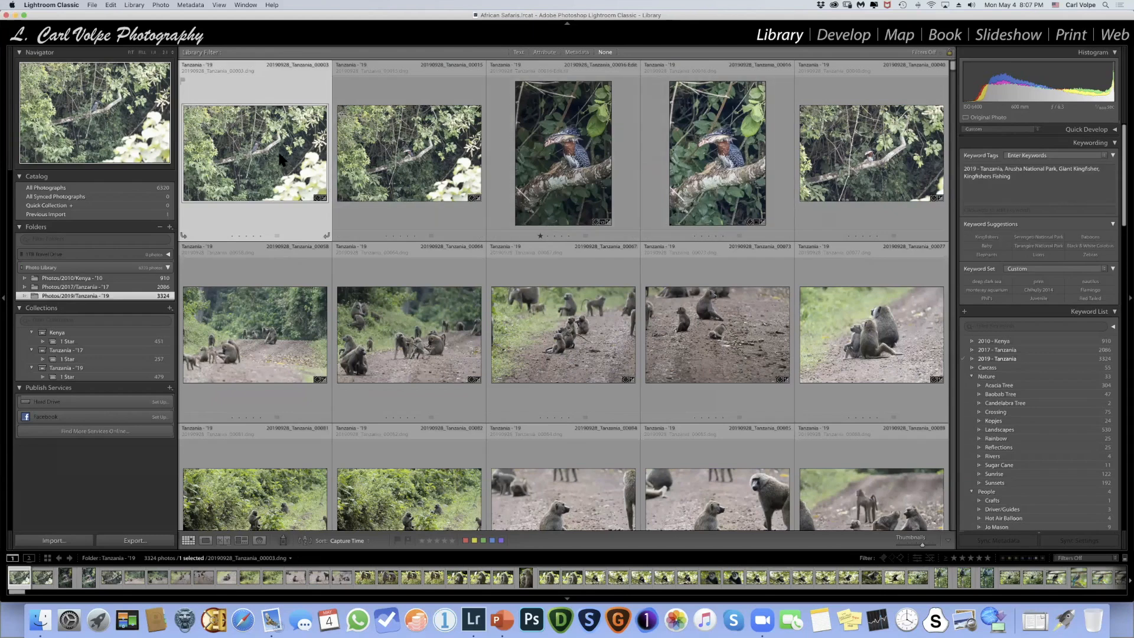
# - Compare the first two photos' keywords, then select the other four kingfisher photos in the first row and append "Fishing" to their tags
pyautogui.click(442, 163)
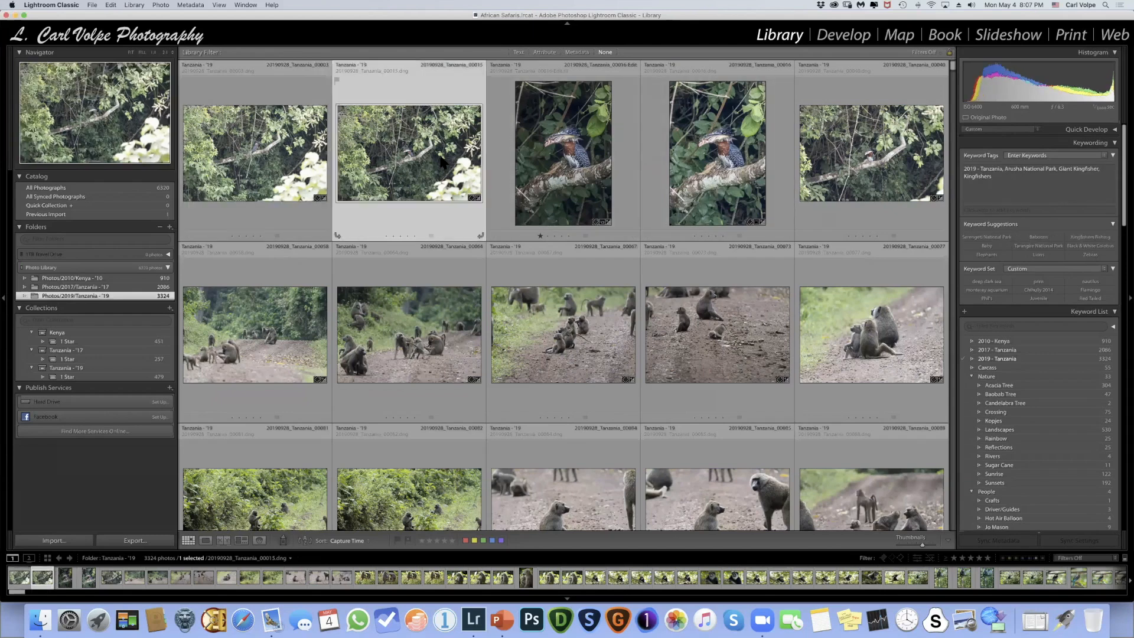
pyautogui.press('Left')
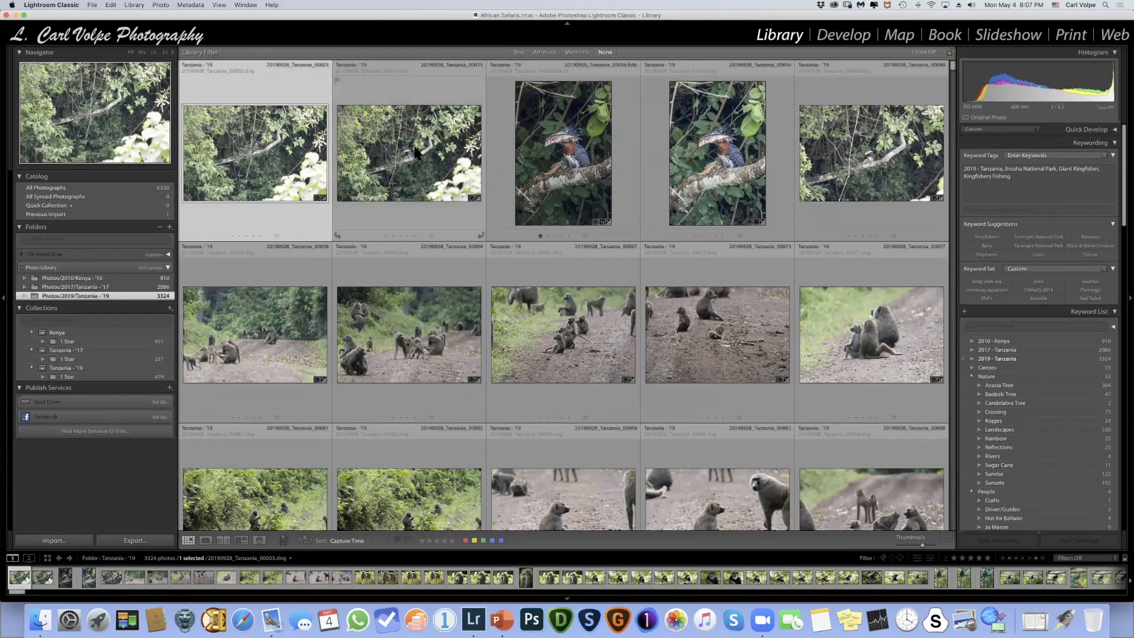
pyautogui.press('Right')
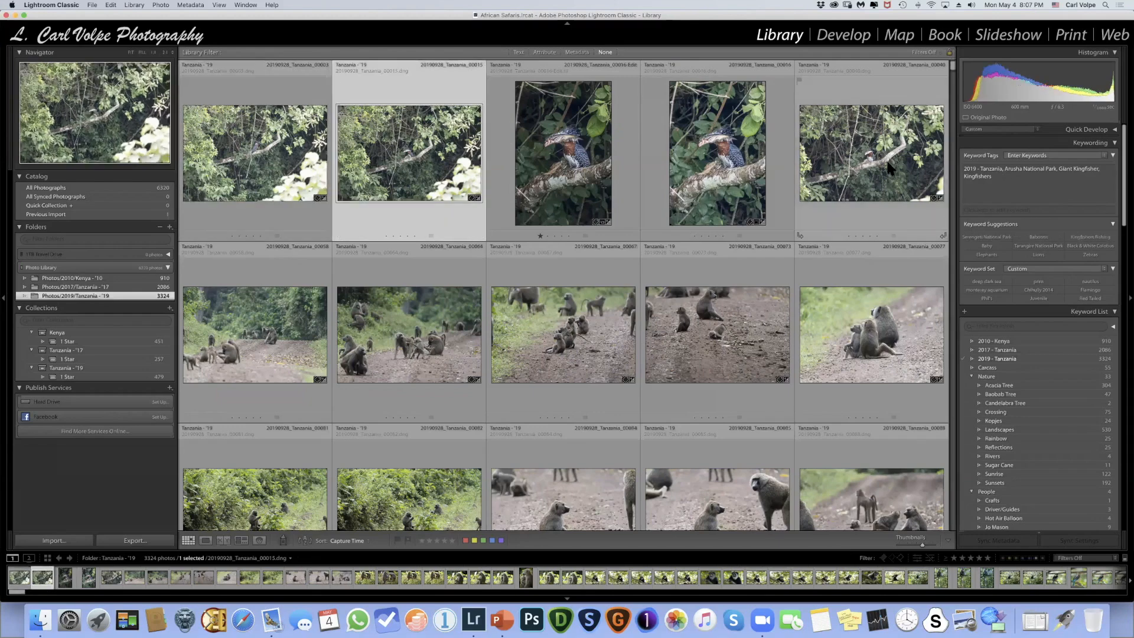
pyautogui.keyDown('shift'); pyautogui.click(888, 168); pyautogui.keyUp('shift')
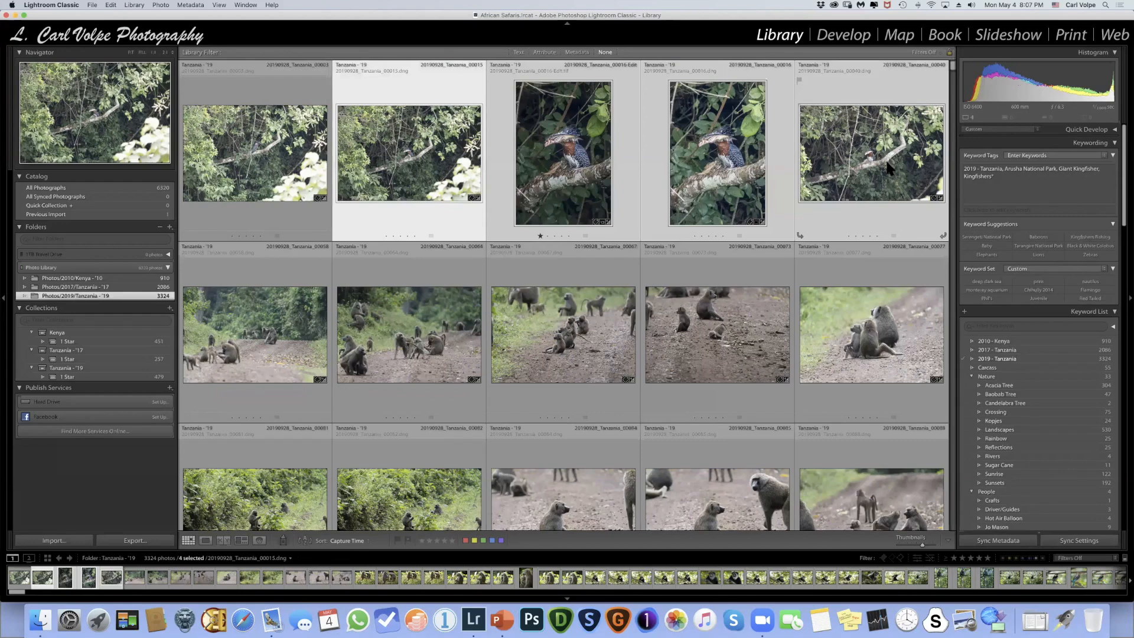
pyautogui.click(1043, 177)
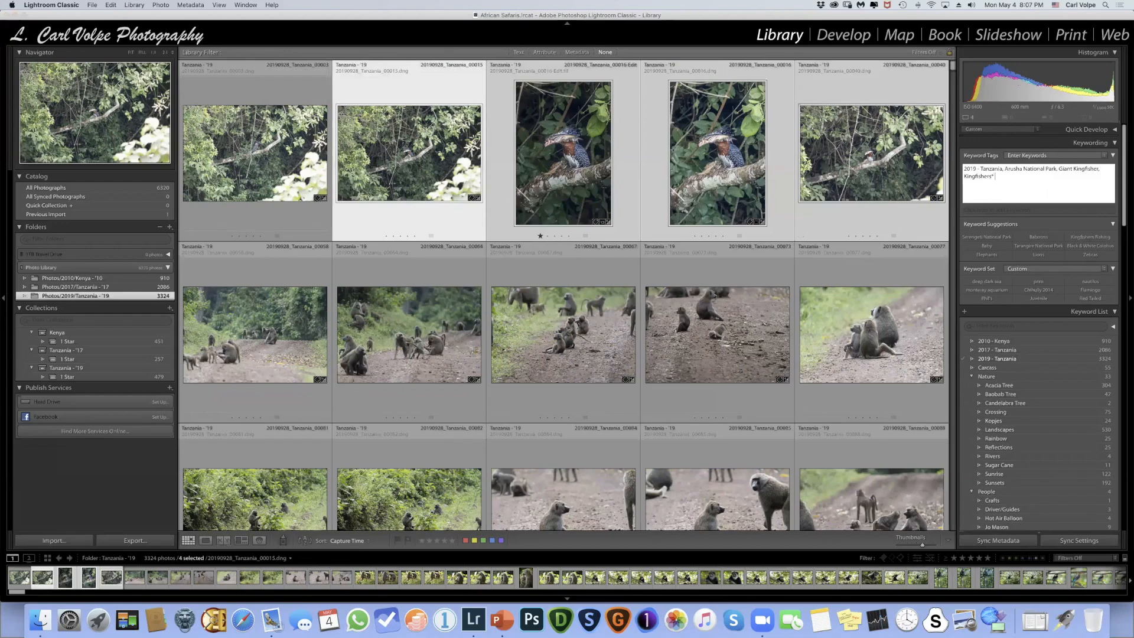
pyautogui.press('Return')
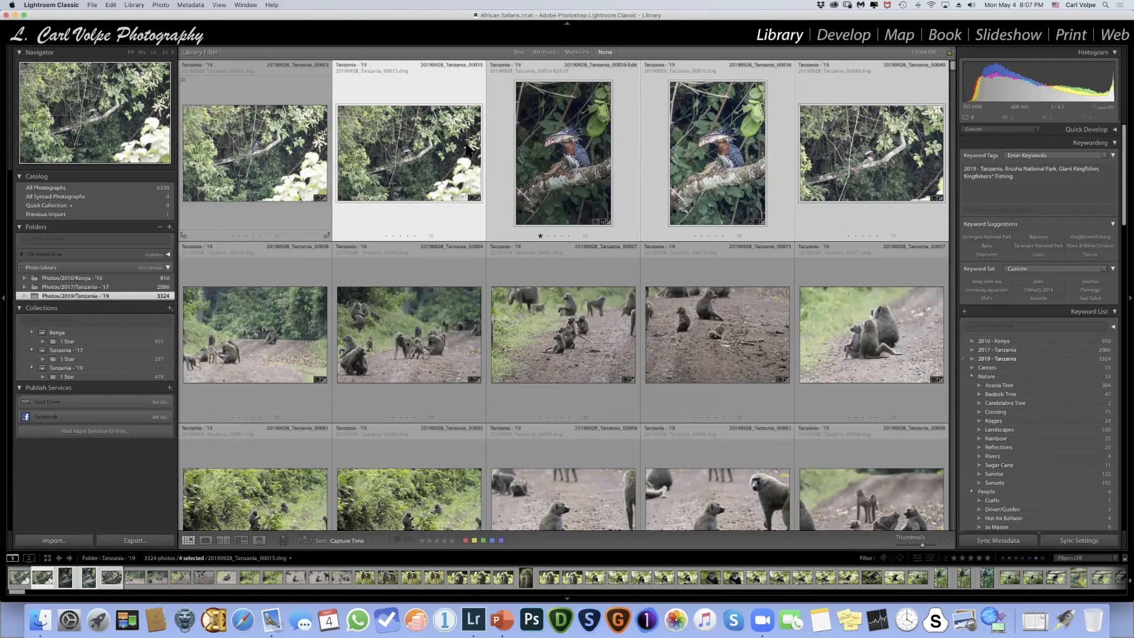
# - Check the keyword tags of the second to fifth kingfisher photos one by one
pyautogui.click(436, 144)
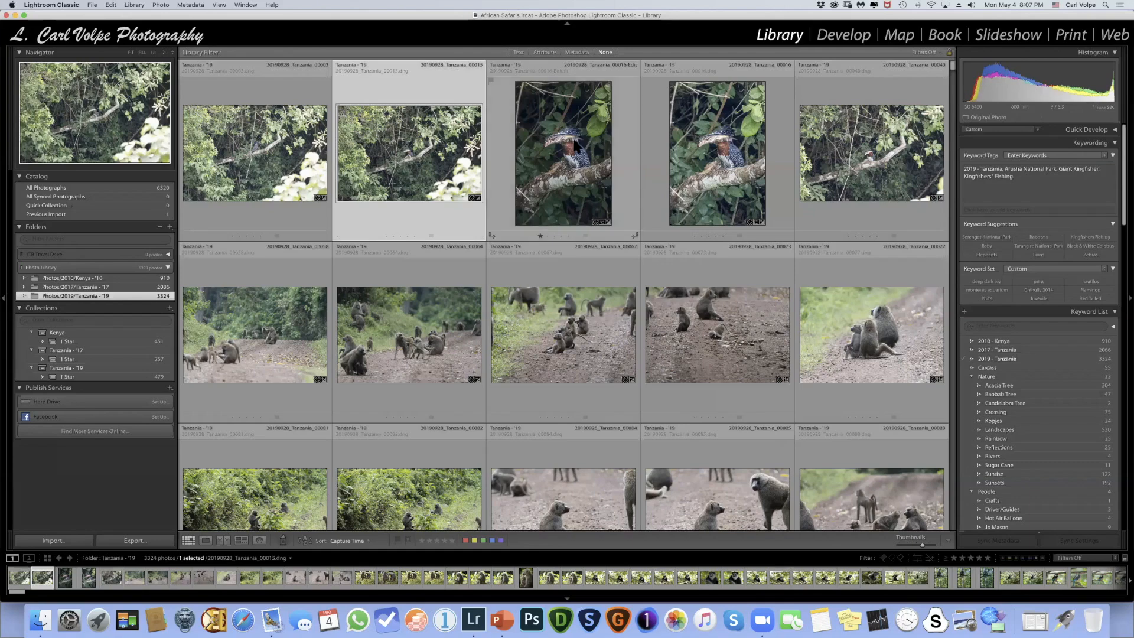
pyautogui.click(575, 145)
pyautogui.click(717, 150)
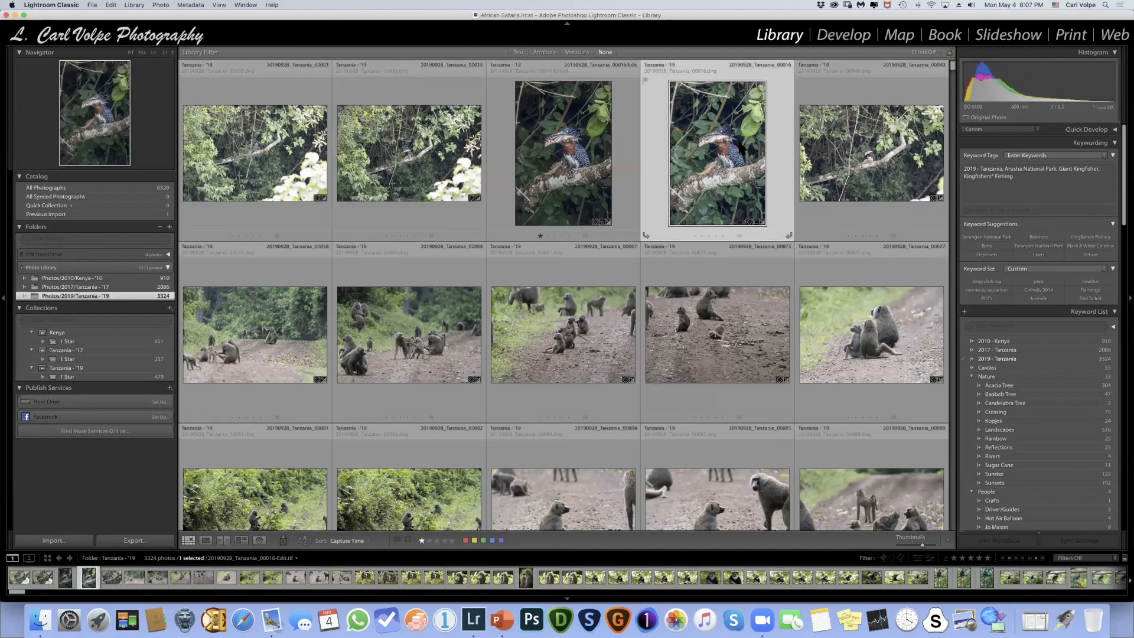
pyautogui.click(875, 141)
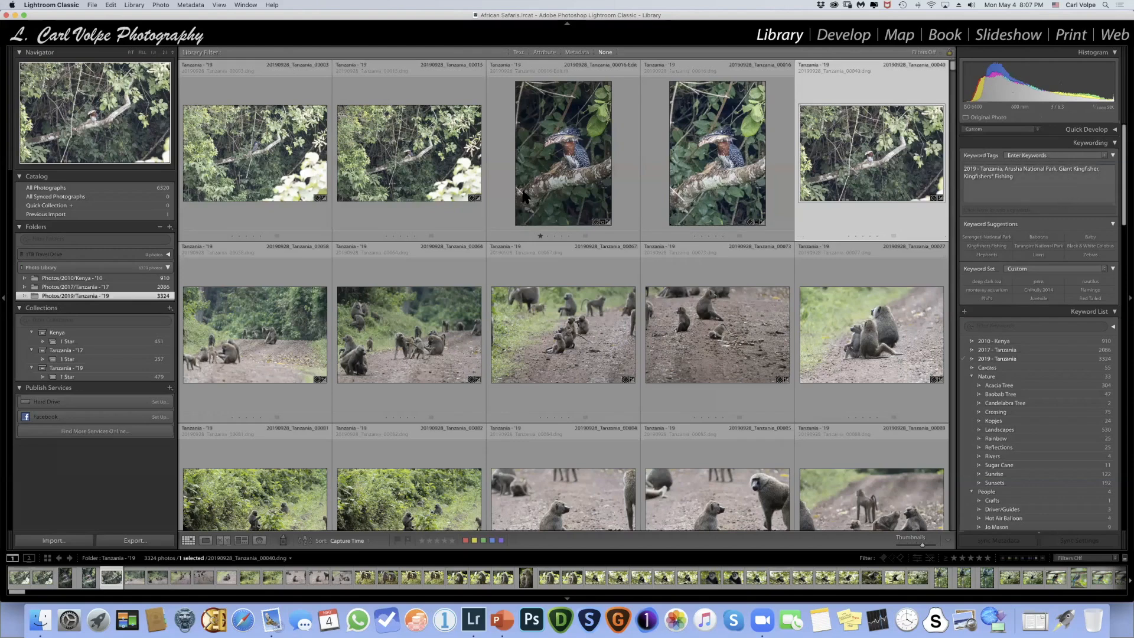
# - Select all five kingfisher photos and delete "Fishing" from the last entry, "Kingfishers* Fishing", in their shared keyword tags
pyautogui.click(280, 164)
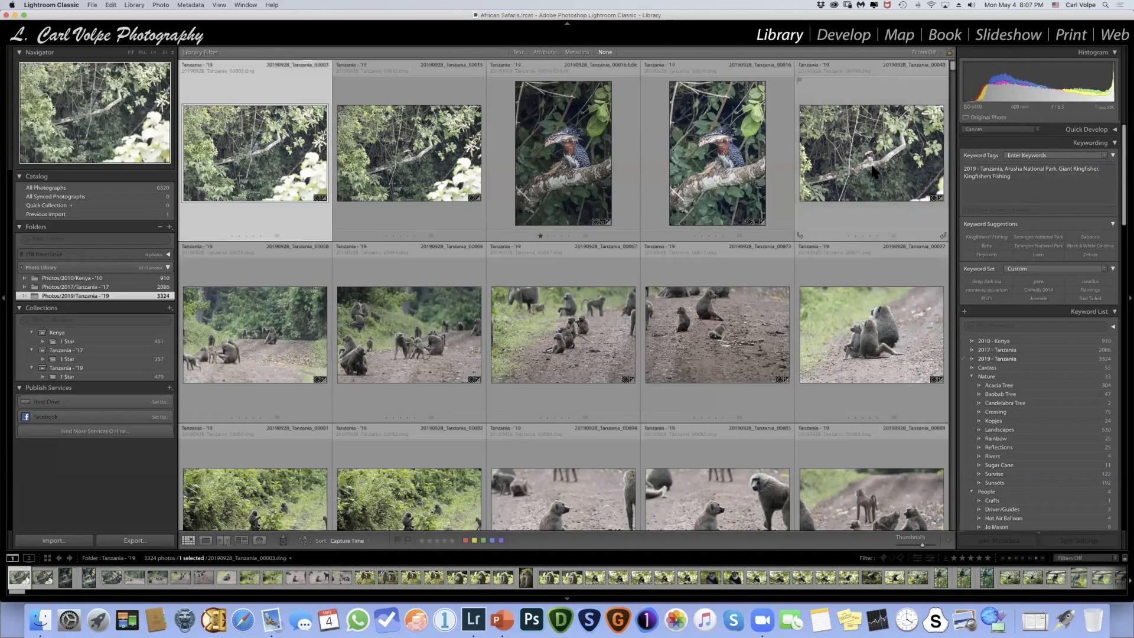
pyautogui.keyDown('shift'); pyautogui.click(875, 177); pyautogui.keyUp('shift')
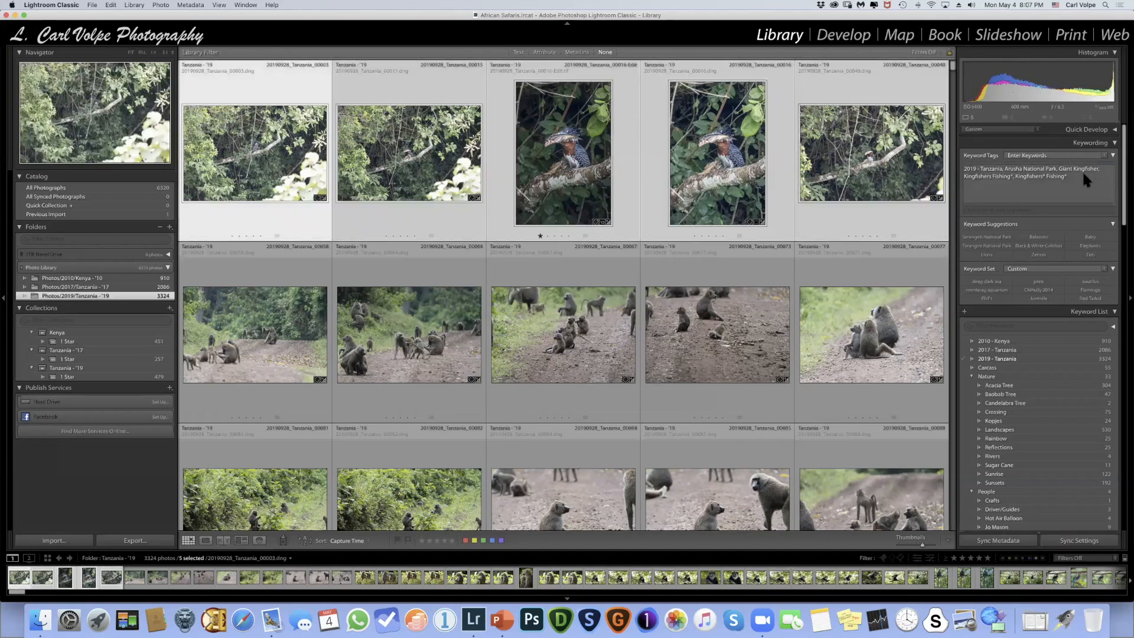
pyautogui.click(1055, 171)
pyautogui.moveTo(1046, 176); pyautogui.dragTo(1081, 173)
pyautogui.press('BackSpace')
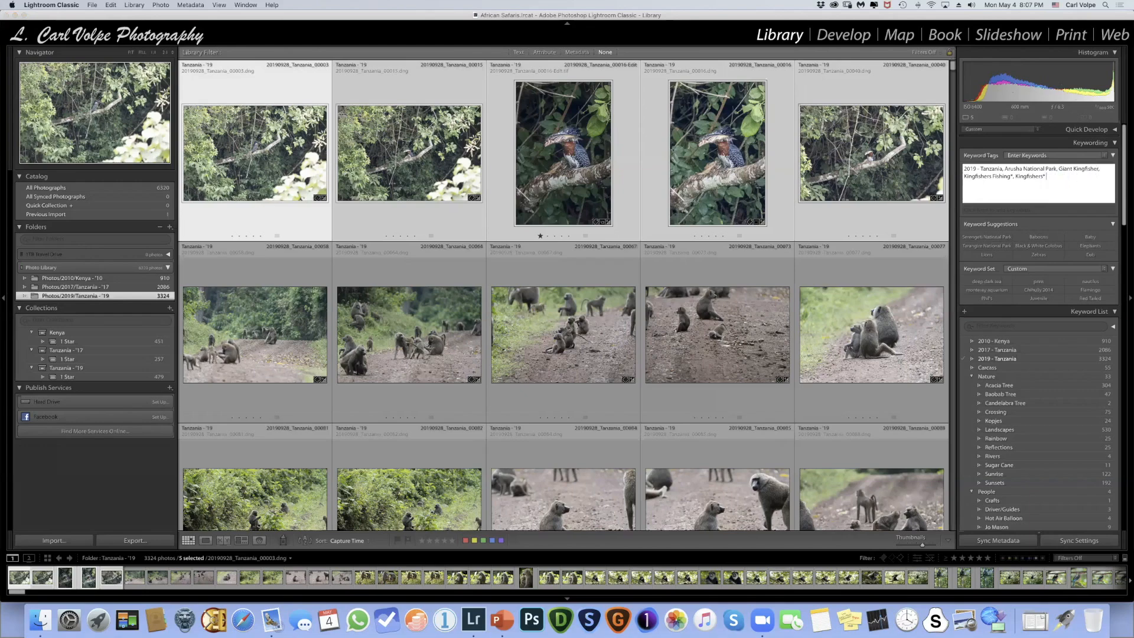
pyautogui.press('Return')
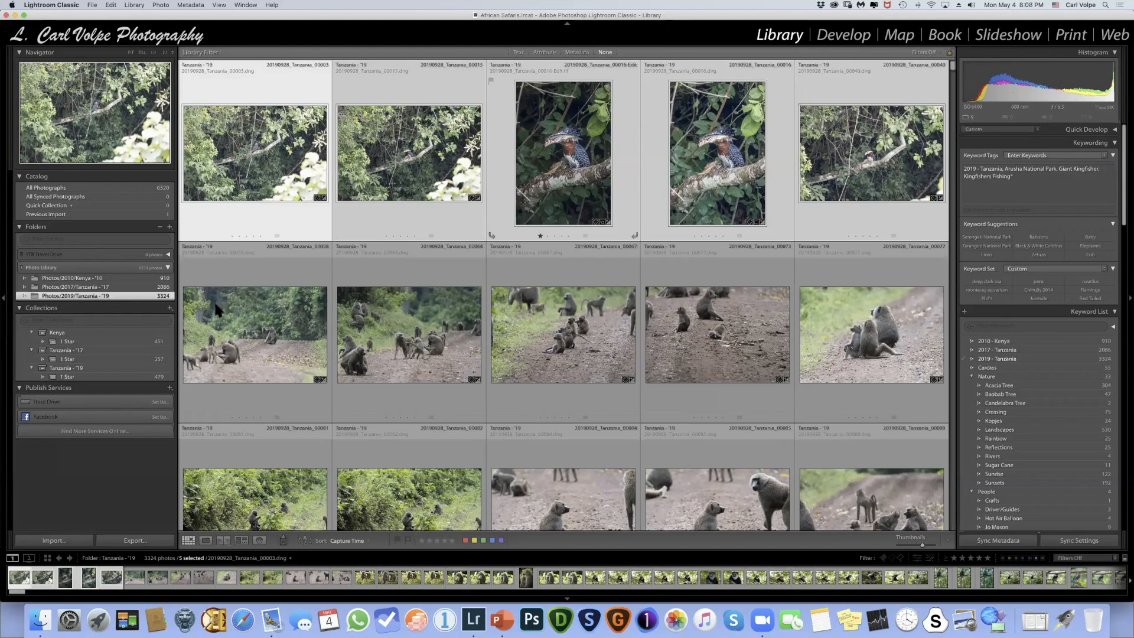
# - Set the Painter to the keyword "Baboon Troop" and apply it to the first baboon photo in the row below the kingfishers
pyautogui.scroll(-1, 426, 280)
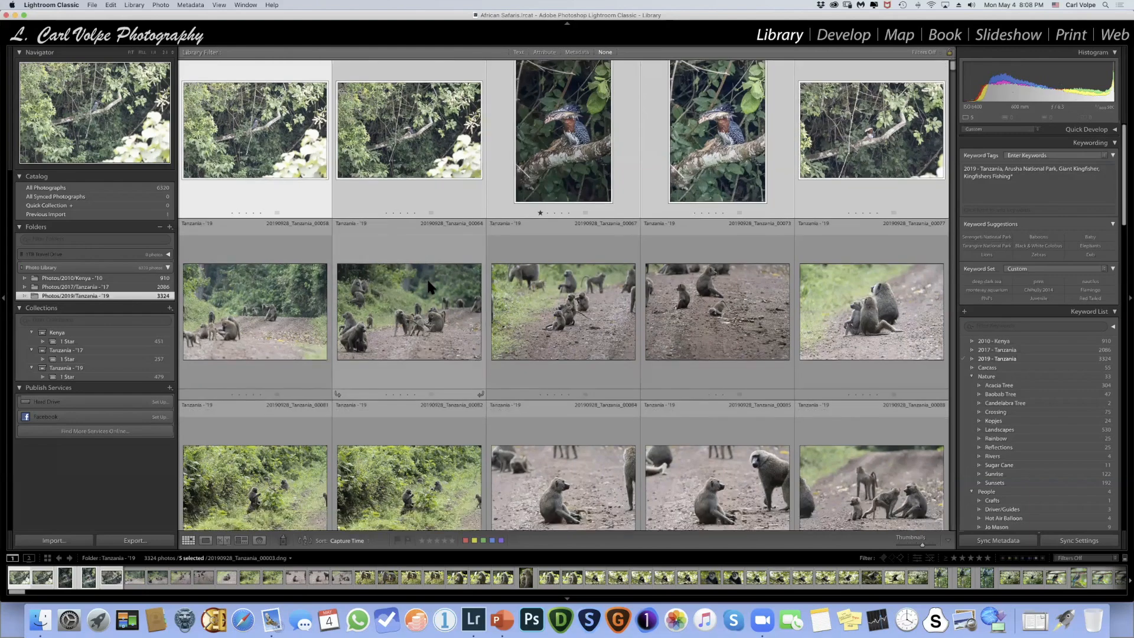
pyautogui.scroll(-5, 426, 277)
pyautogui.scroll(2, 427, 278)
pyautogui.scroll(4, 426, 278)
pyautogui.scroll(-3, 424, 273)
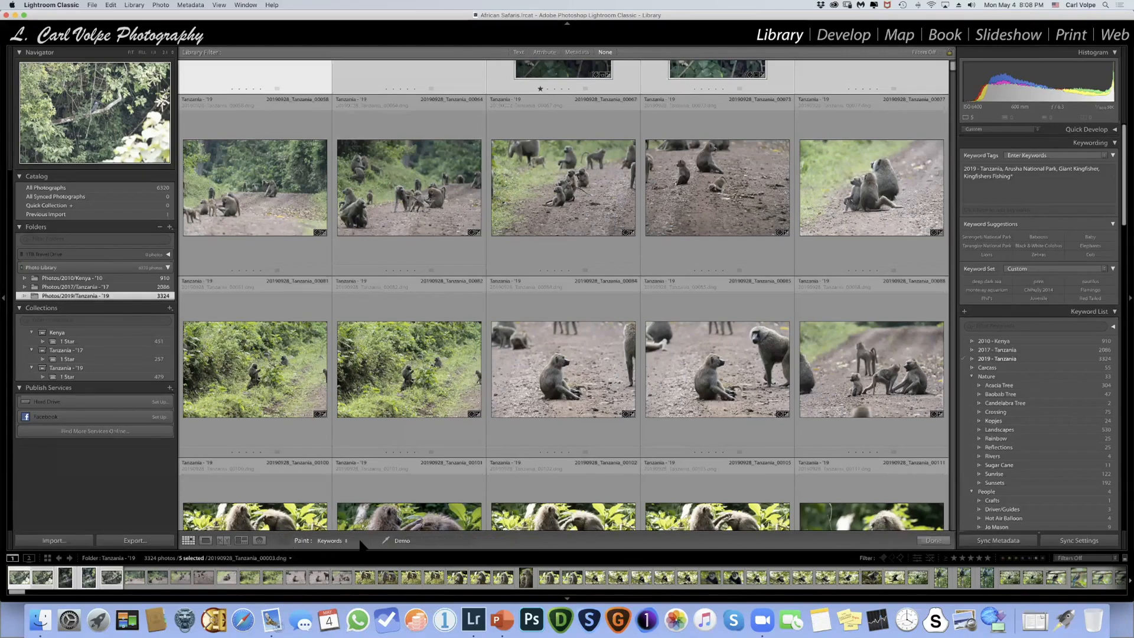
pyautogui.click(427, 540)
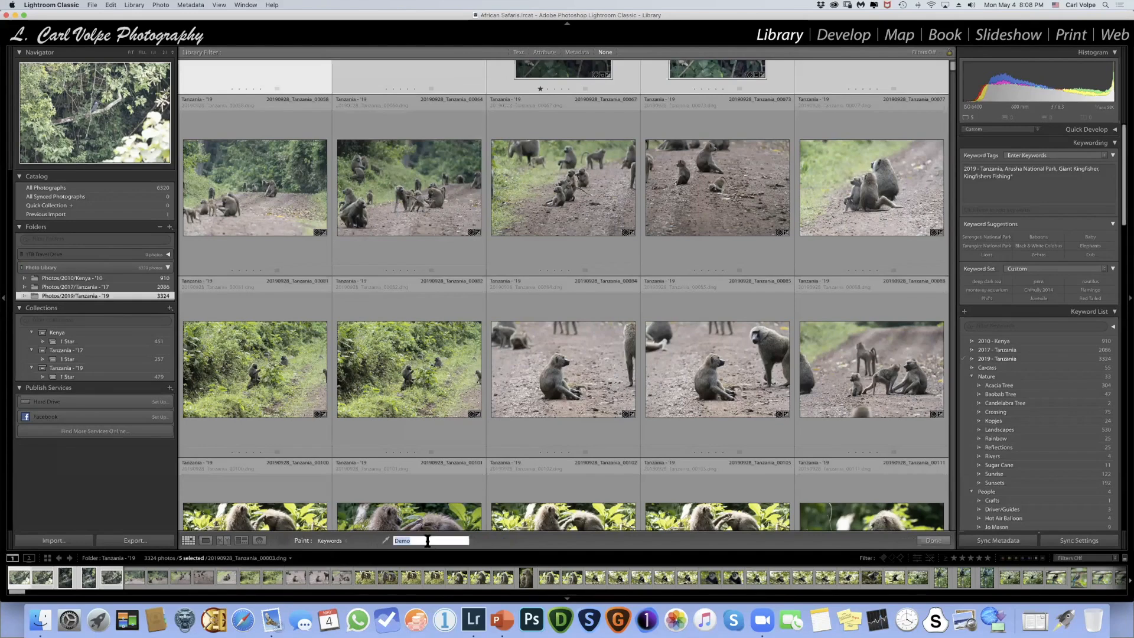
pyautogui.write('B')
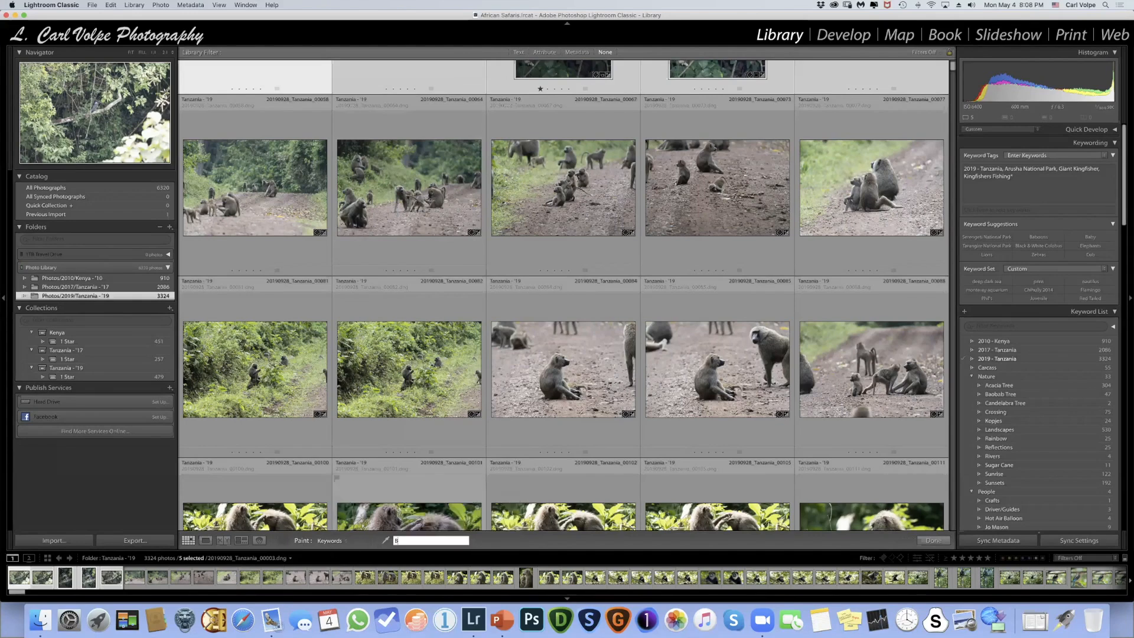
pyautogui.write('aboon Troop')
pyautogui.scroll(3, 560, 236)
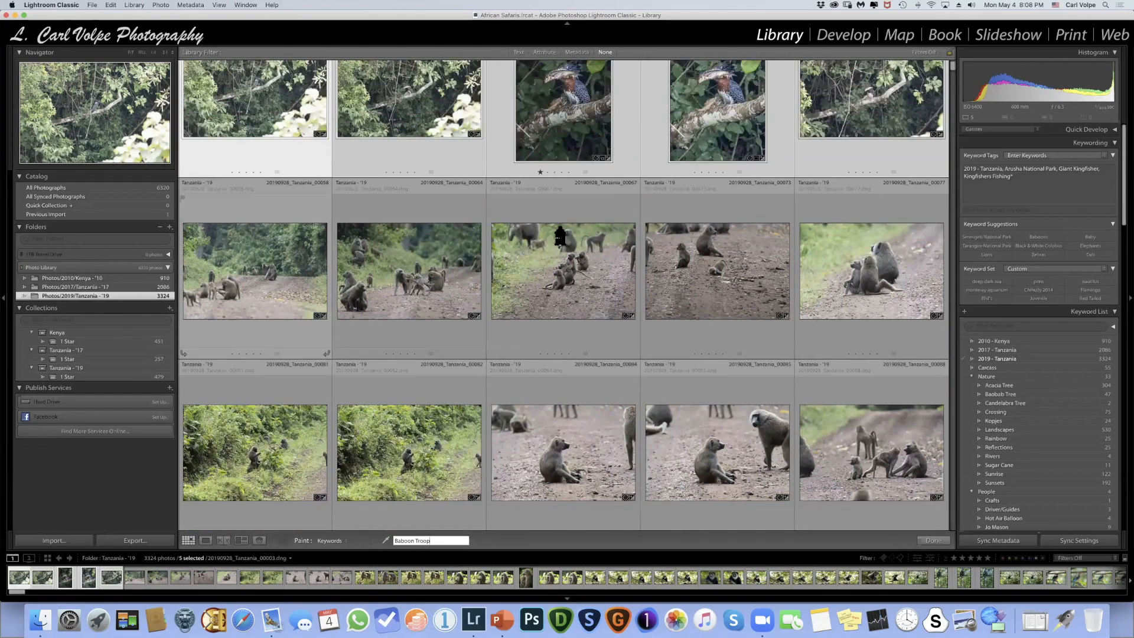
pyautogui.click(263, 258)
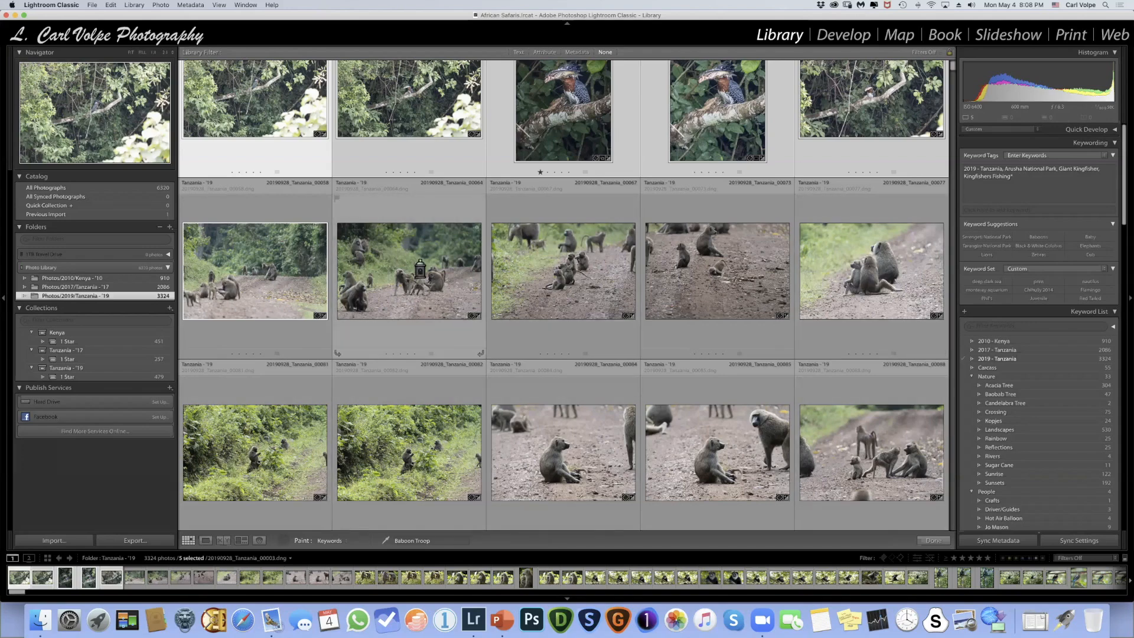
# - Apply the Painter's "Baboon Troop" keyword to the second baboon photo, put the Painter away and check that photo's keyword tags
pyautogui.click(392, 254)
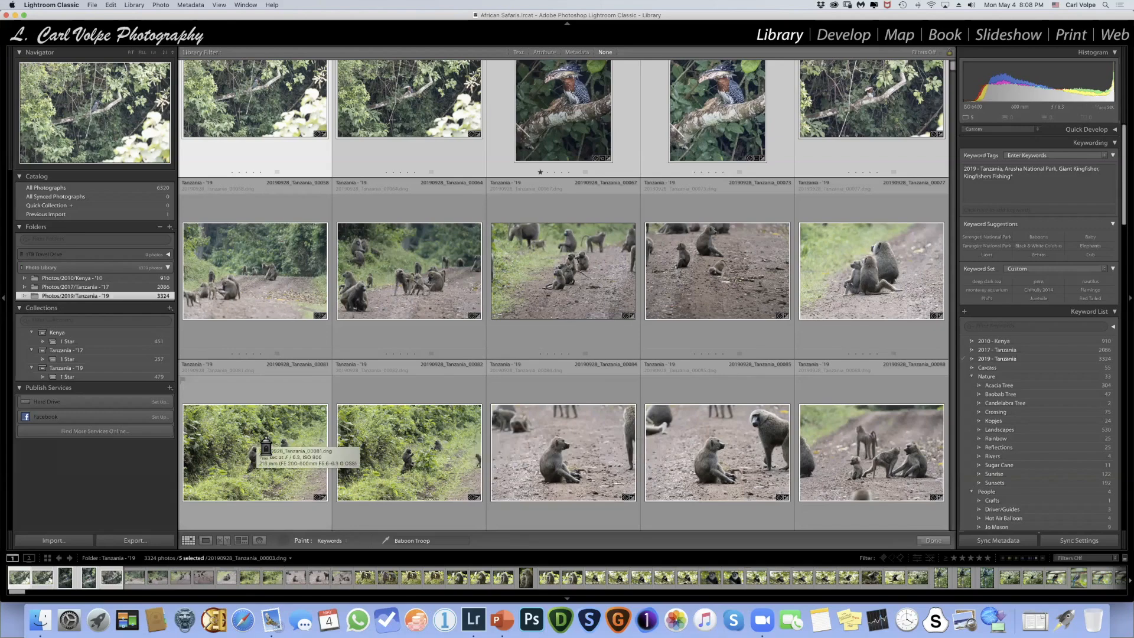
pyautogui.click(437, 269)
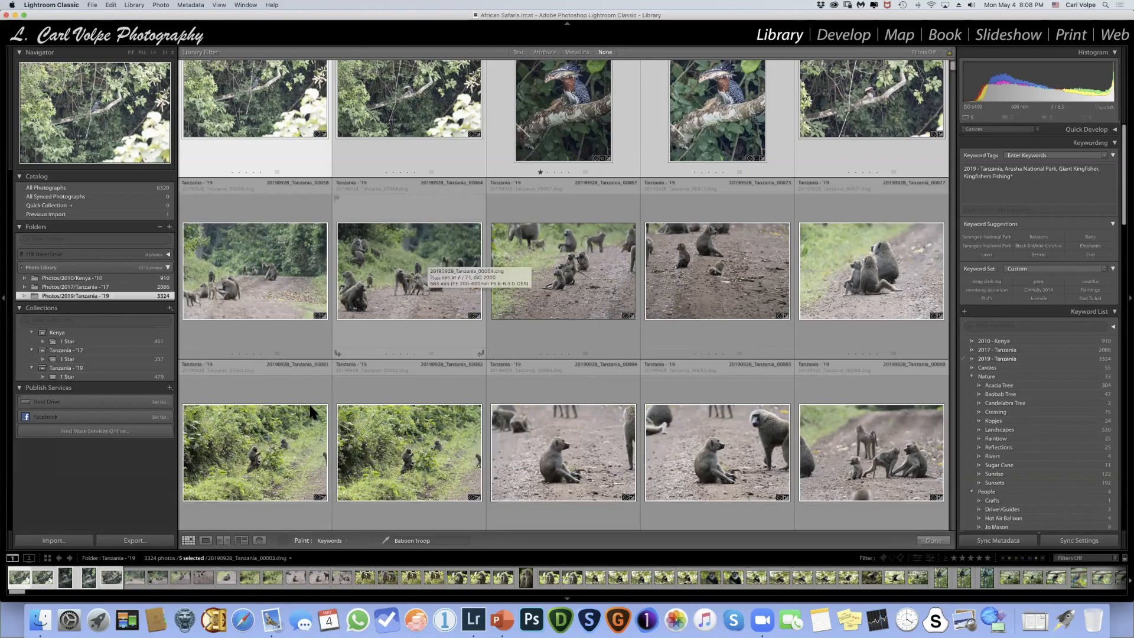
pyautogui.click(260, 539)
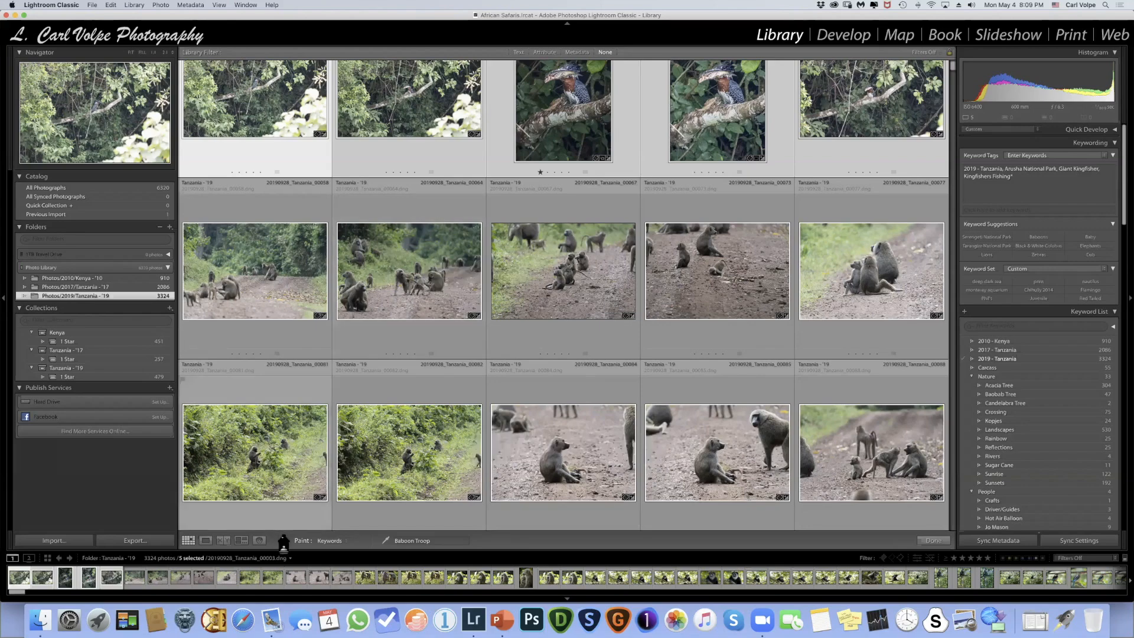
pyautogui.click(385, 283)
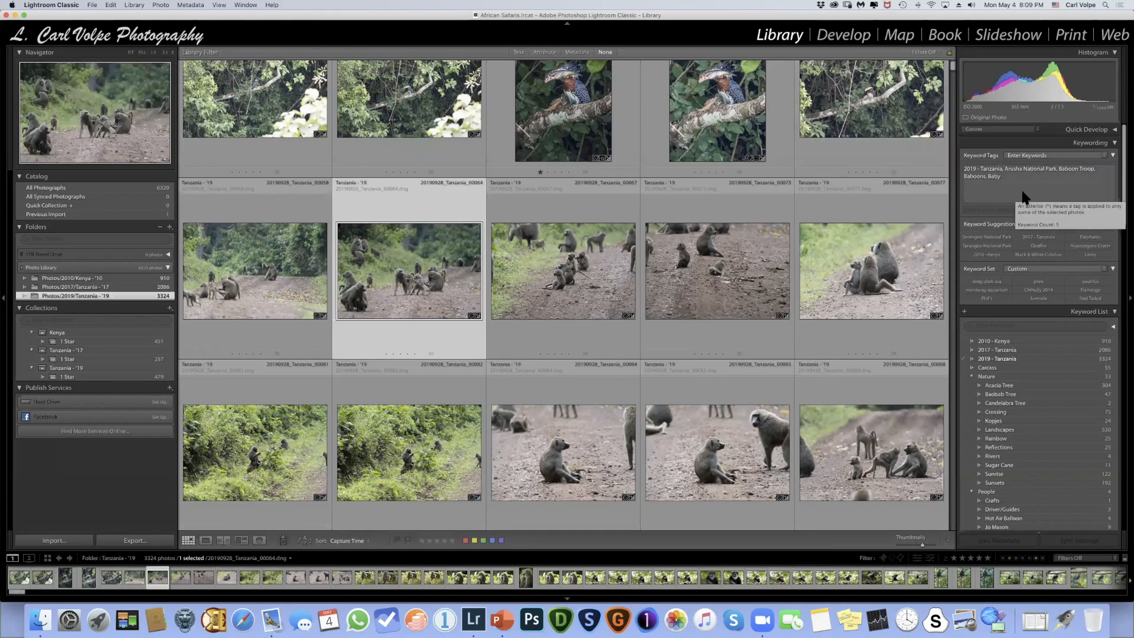
# - Paint the "Baboon Troop" keyword onto the third baboon photo in the same row and put the Painter away
pyautogui.press('Right')
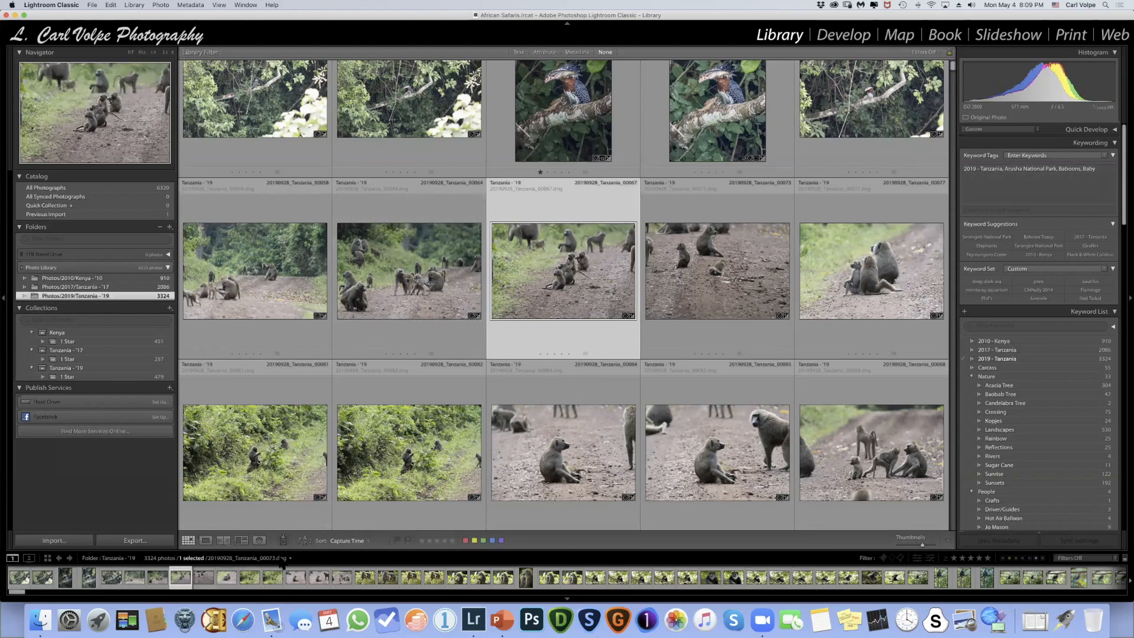
pyautogui.click(283, 540)
pyautogui.click(578, 276)
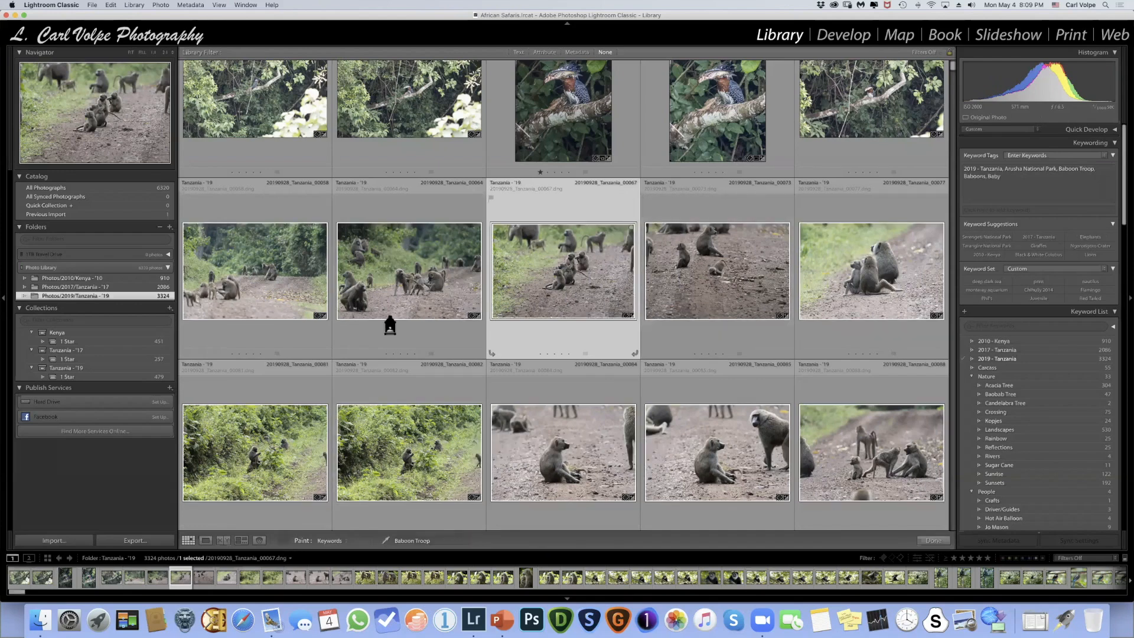
pyautogui.click(284, 541)
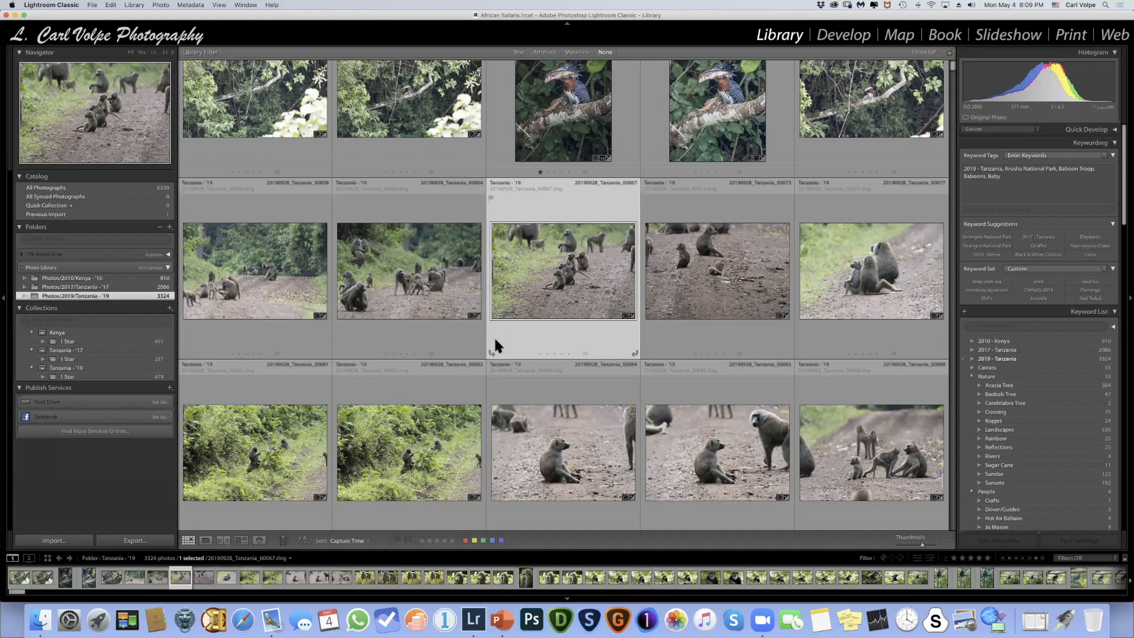
# - Look through the keyword list from the year entries down to the animals under Wildlife - General
pyautogui.scroll(-2, 1022, 350)
pyautogui.scroll(-5, 1023, 353)
pyautogui.scroll(-3, 1024, 352)
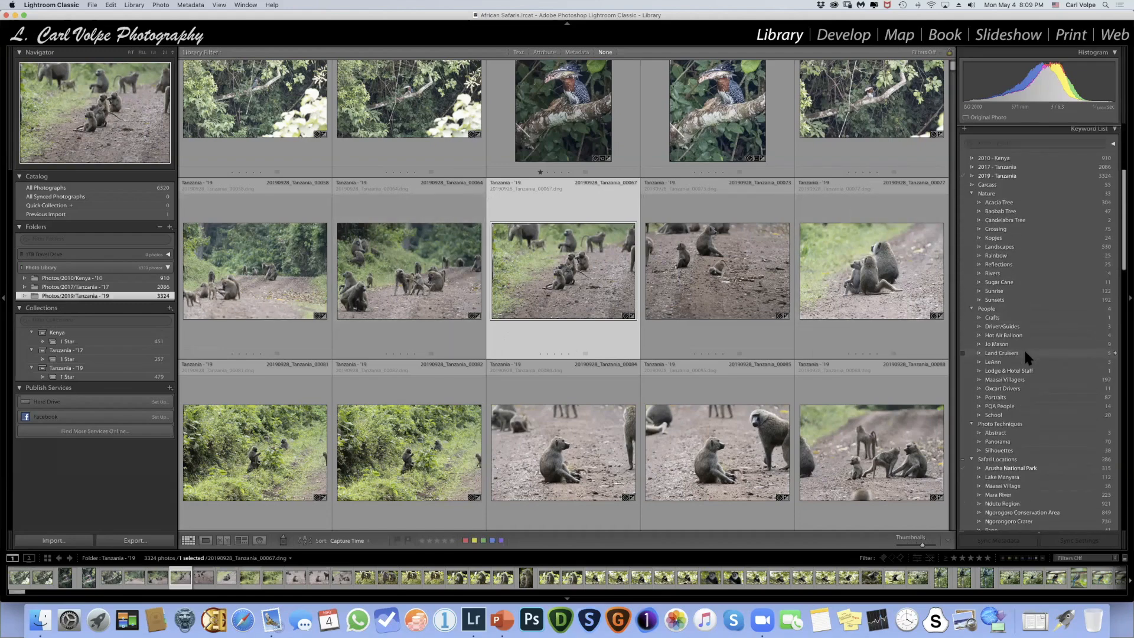
pyautogui.scroll(-3, 1025, 357)
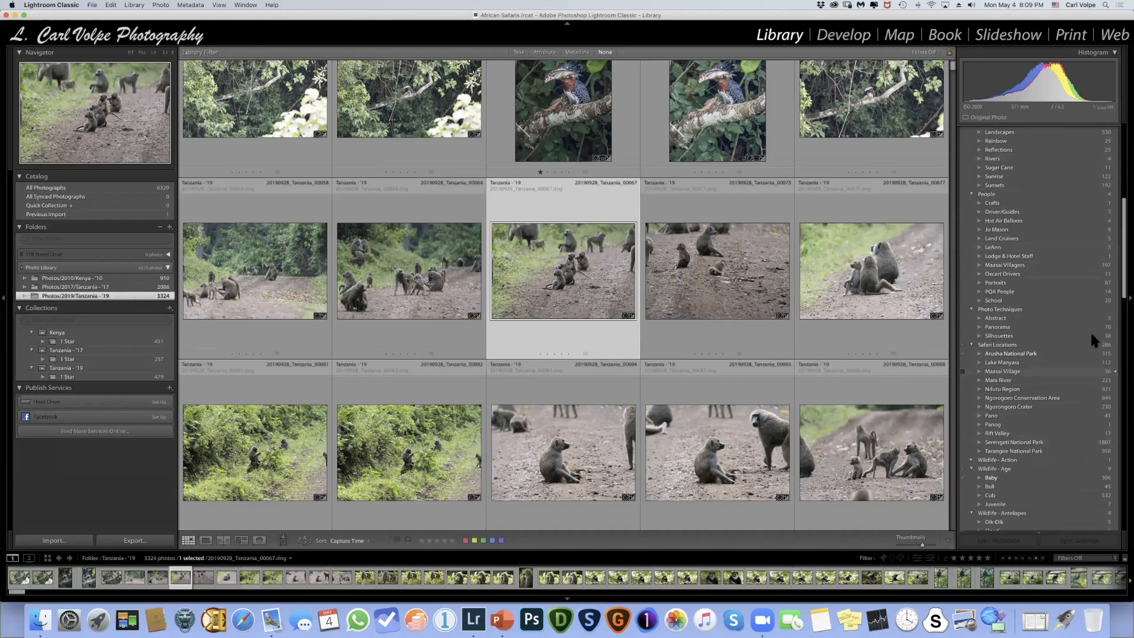
pyautogui.scroll(-4, 1084, 303)
pyautogui.scroll(-10, 1083, 299)
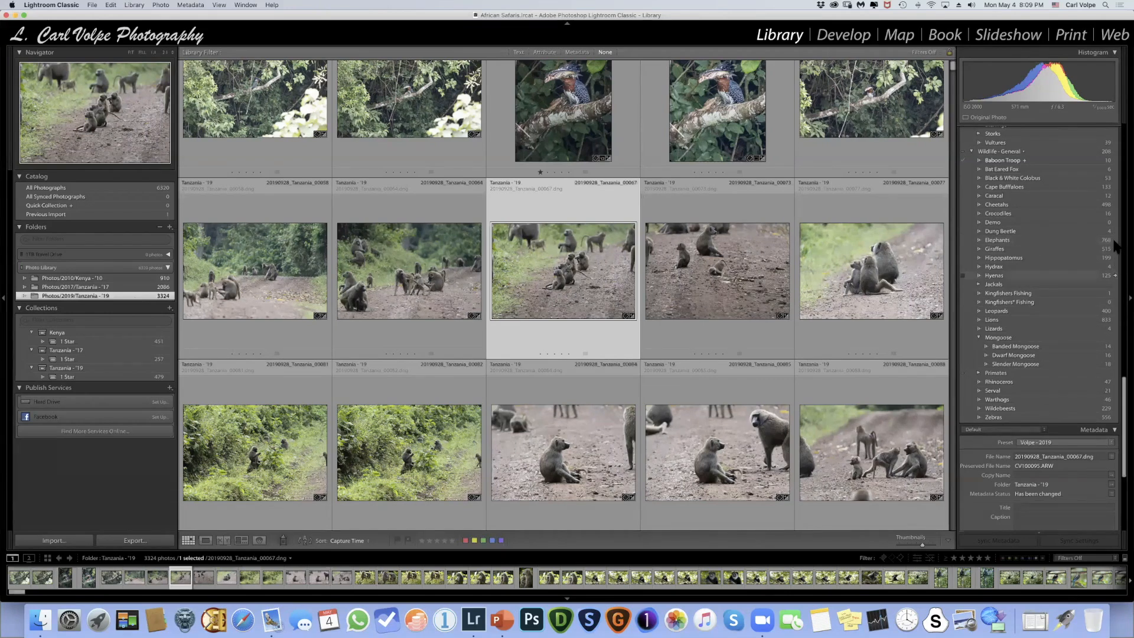
# - Show the photos of the Kenya - '10, Tanzania - '17 and Tanzania - '19 folders together and browse the first rows
pyautogui.click(75, 279)
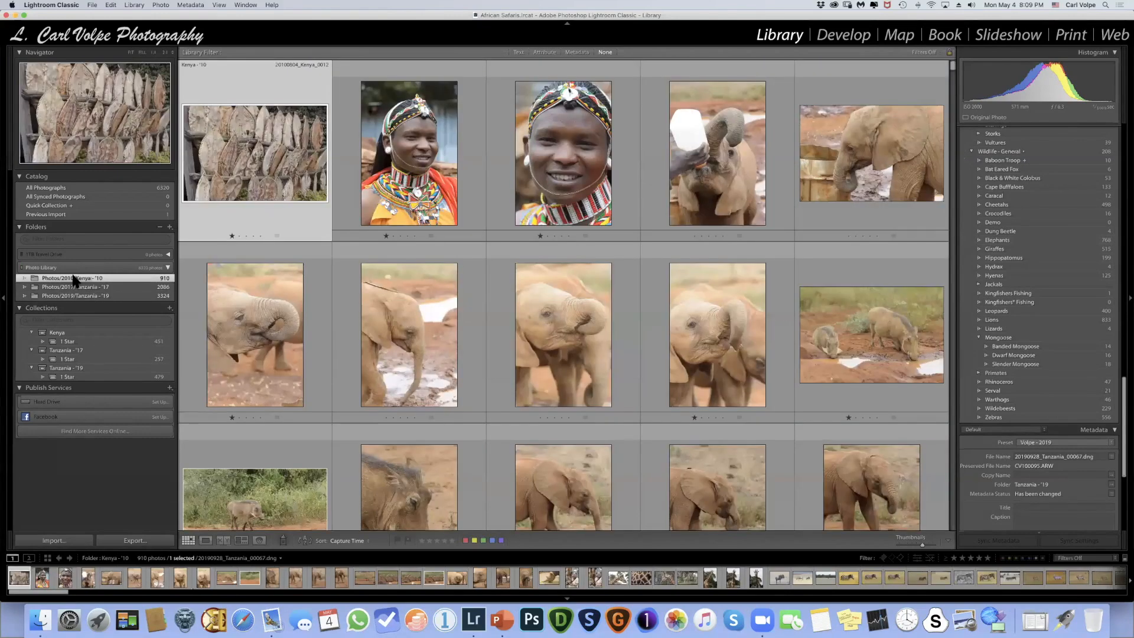
pyautogui.keyDown('shift'); pyautogui.click(79, 295); pyautogui.keyUp('shift')
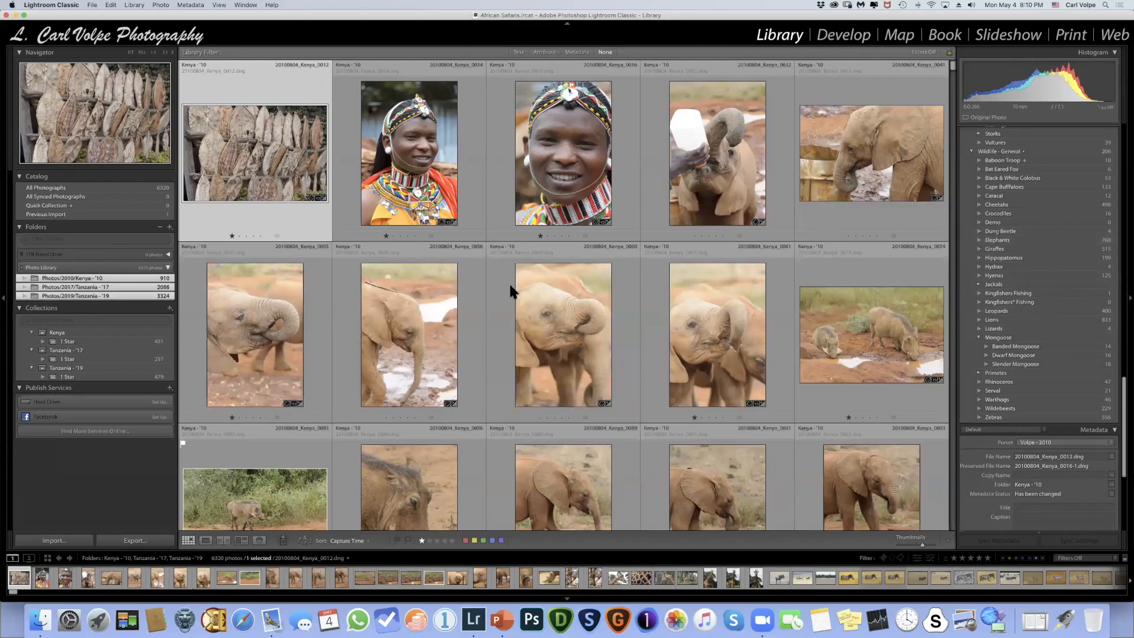
pyautogui.scroll(-3, 512, 290)
pyautogui.scroll(3, 512, 291)
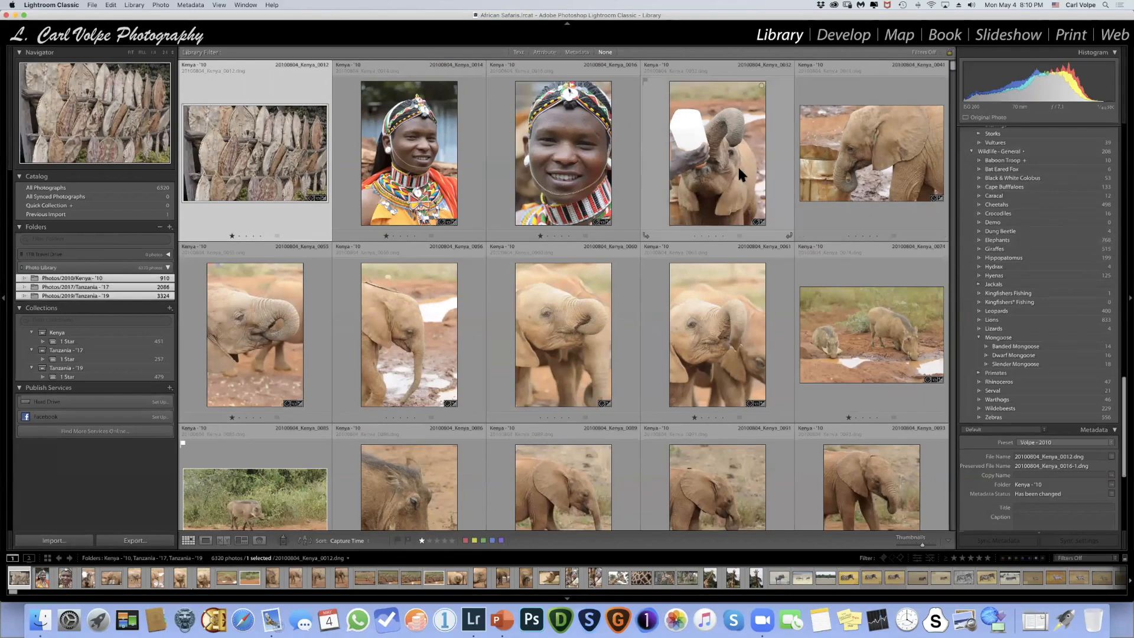
pyautogui.scroll(-5, 738, 165)
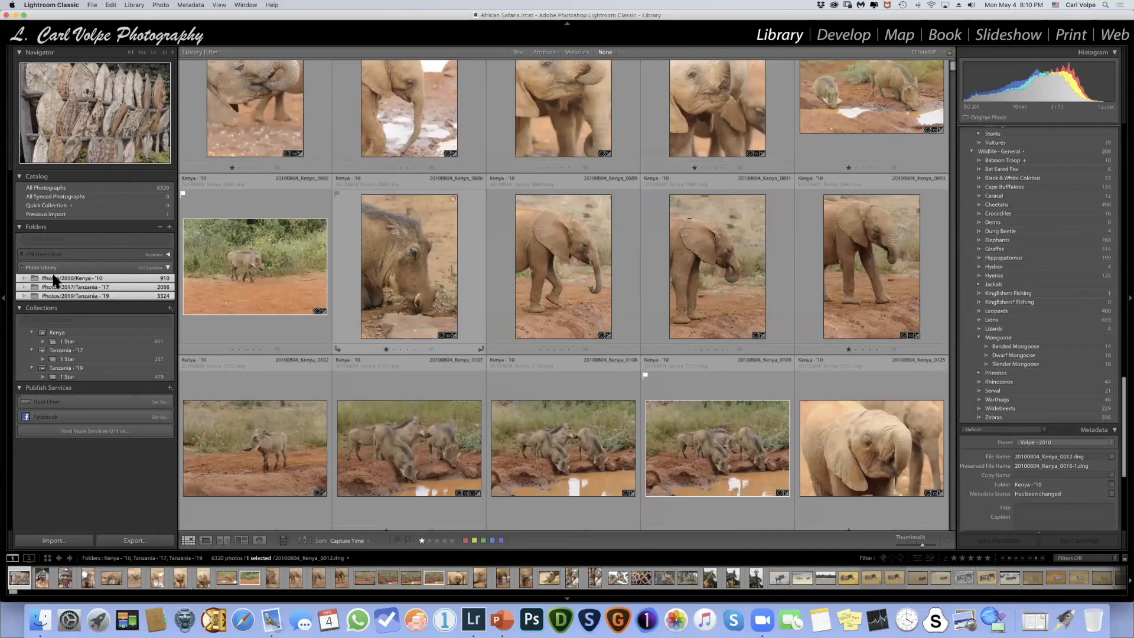
# - Show only the Kenya - '10 folder and browse its portrait, elephant, warthog, giraffe and zebra photos
pyautogui.click(75, 278)
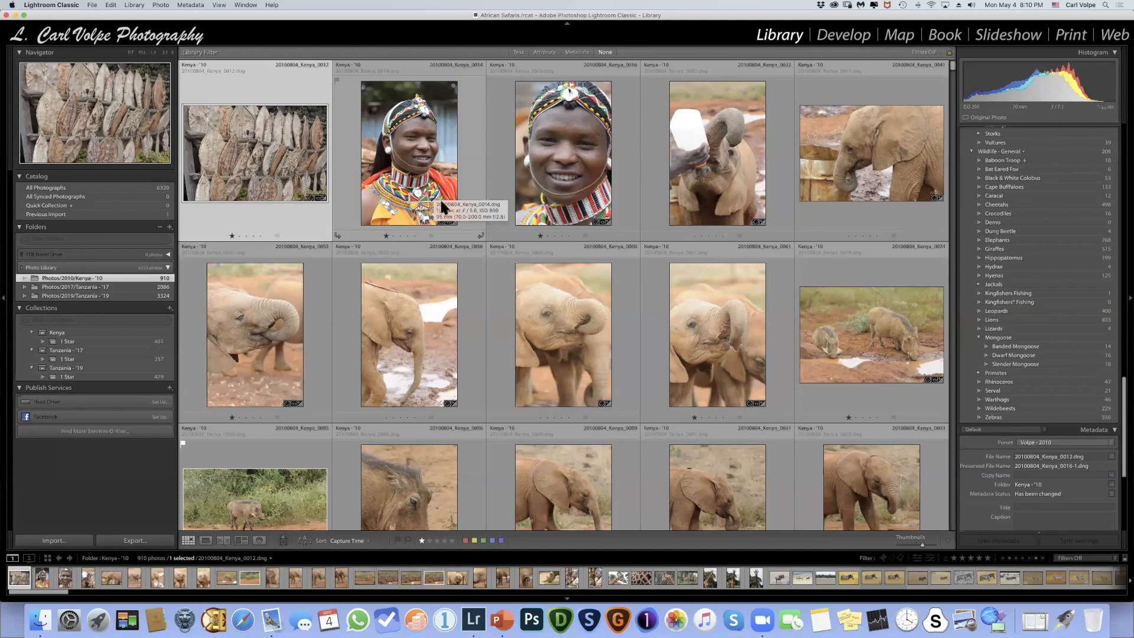
pyautogui.scroll(-10, 441, 202)
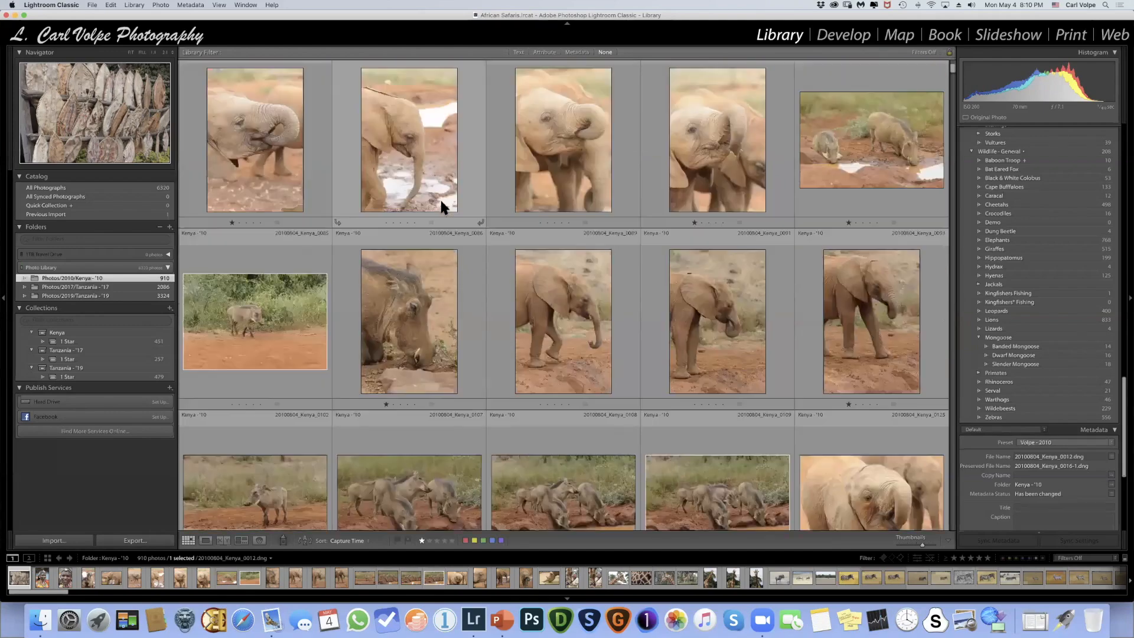
pyautogui.scroll(7, 441, 197)
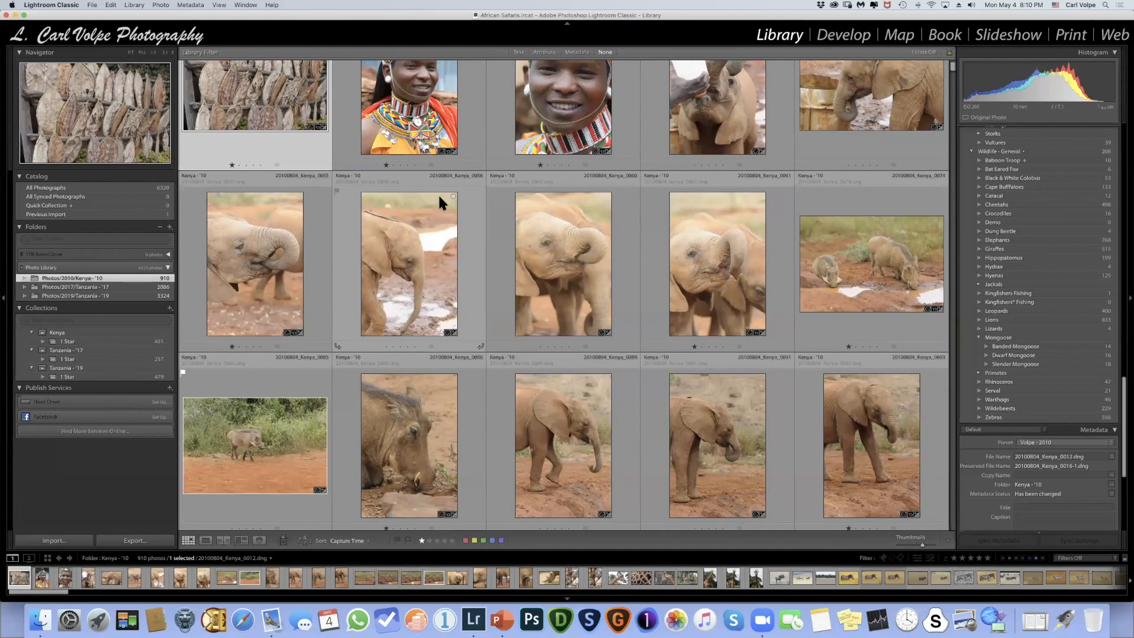
pyautogui.moveTo(439, 194)
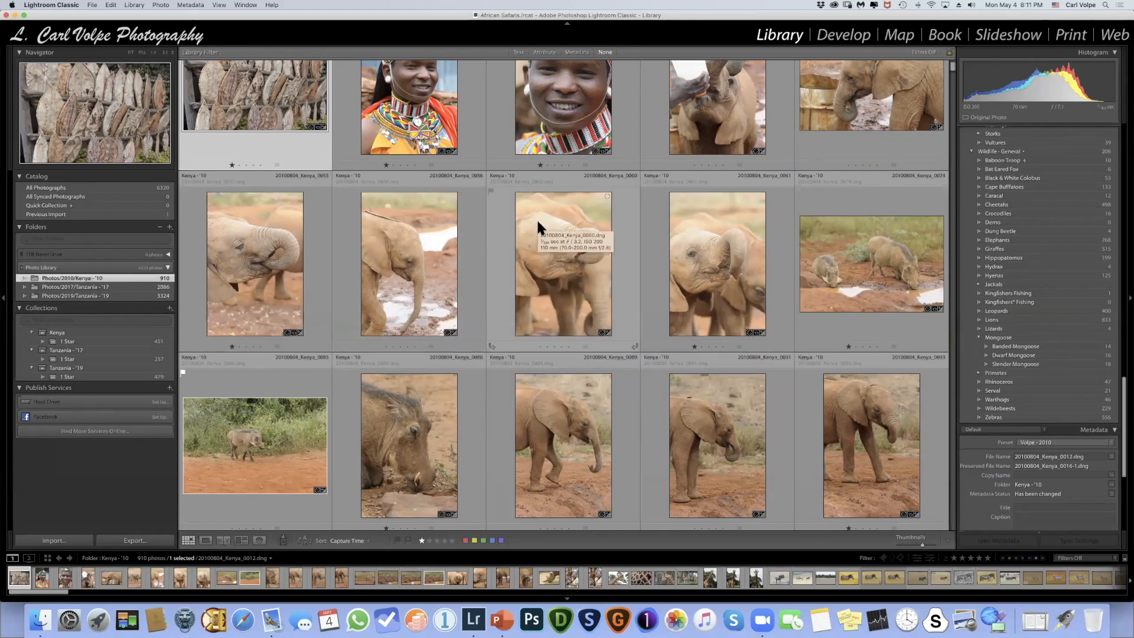
pyautogui.scroll(2, 536, 222)
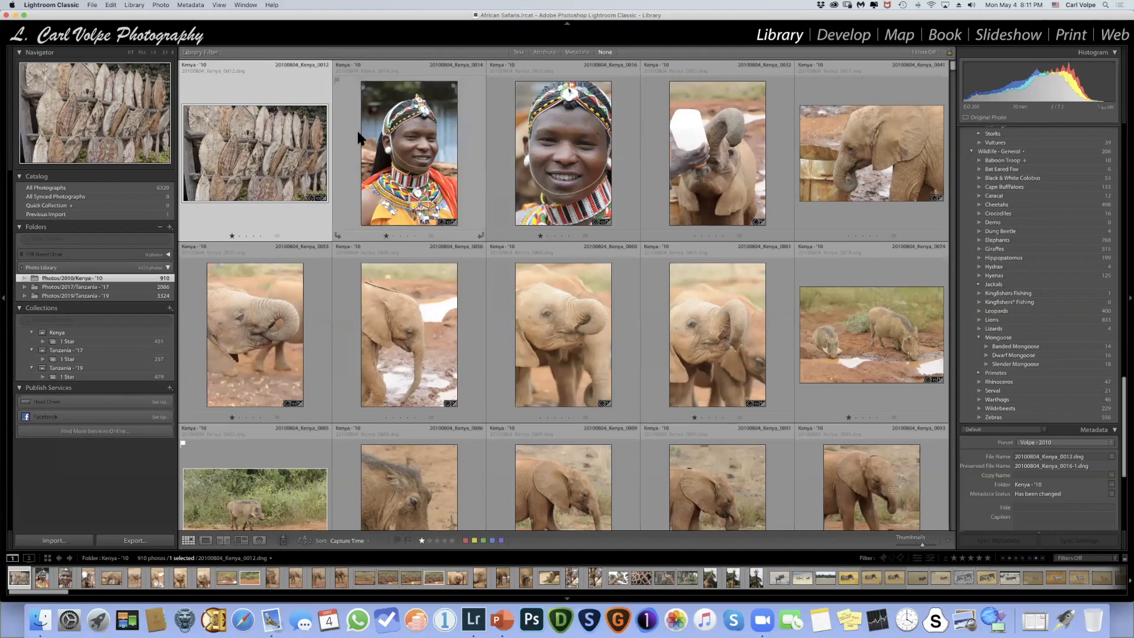
pyautogui.scroll(-10, 357, 136)
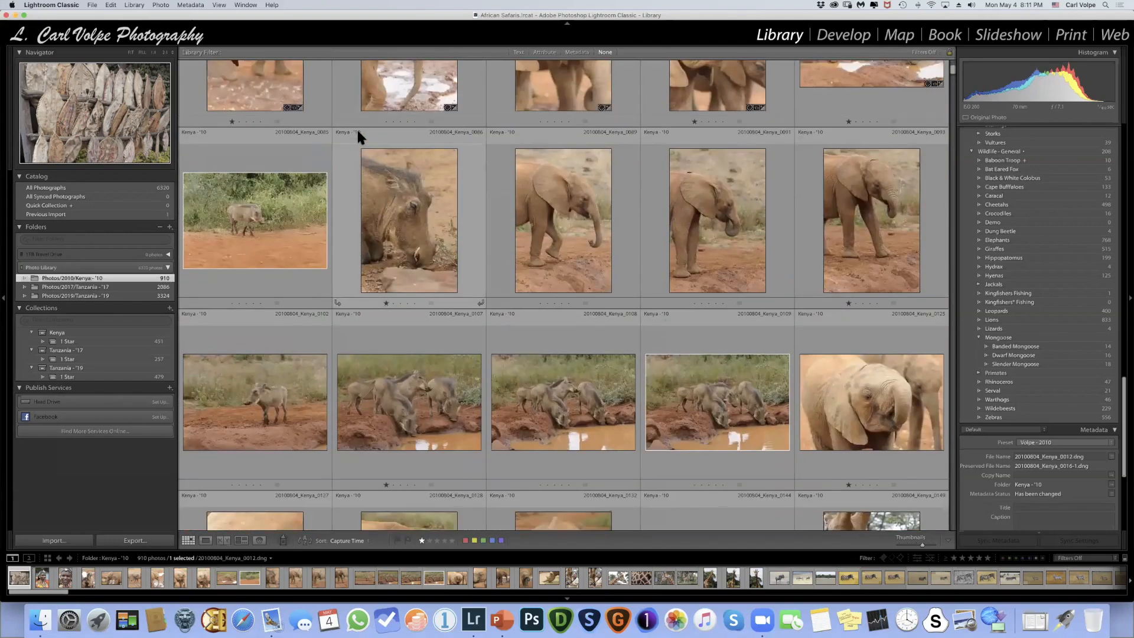
pyautogui.scroll(-8, 358, 136)
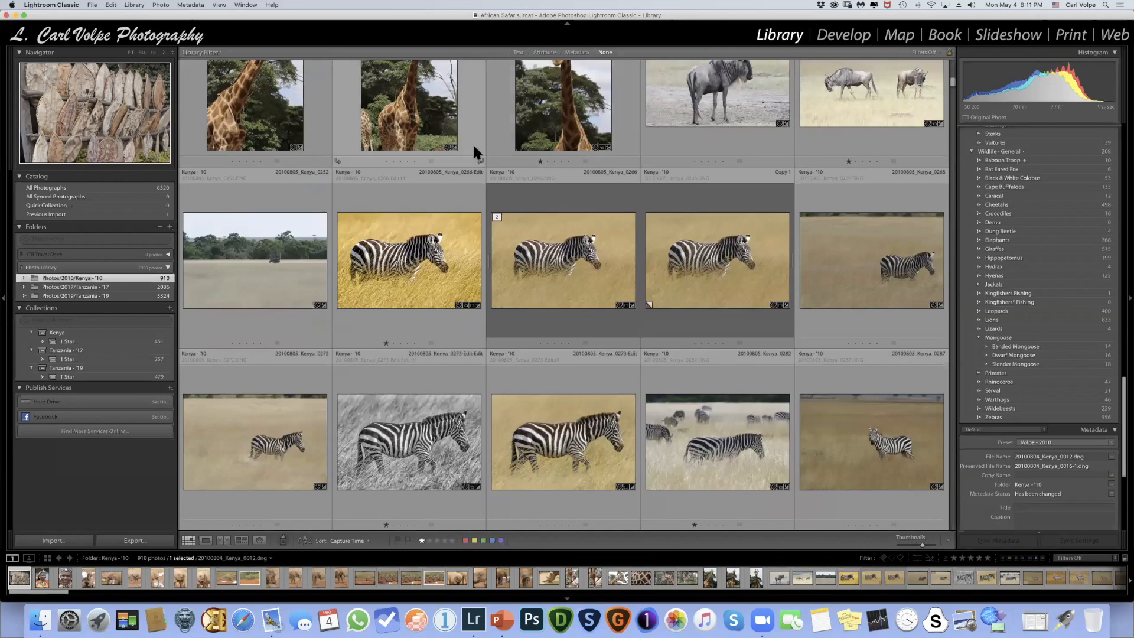
pyautogui.scroll(18, 472, 142)
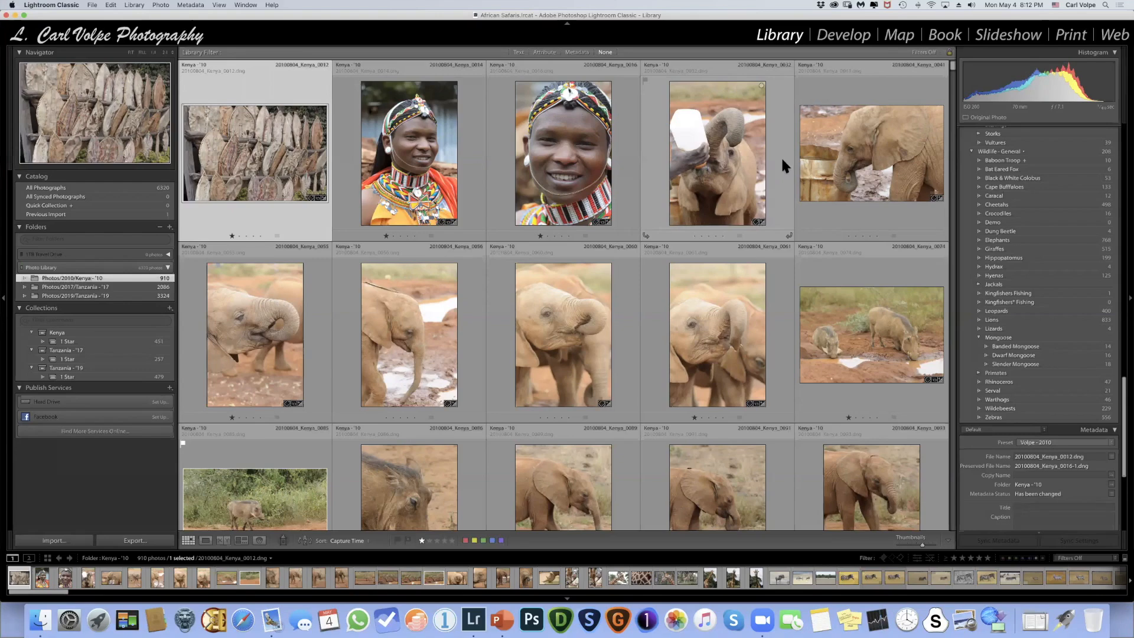
pyautogui.scroll(-3, 781, 157)
pyautogui.scroll(3, 780, 157)
pyautogui.scroll(-5, 698, 149)
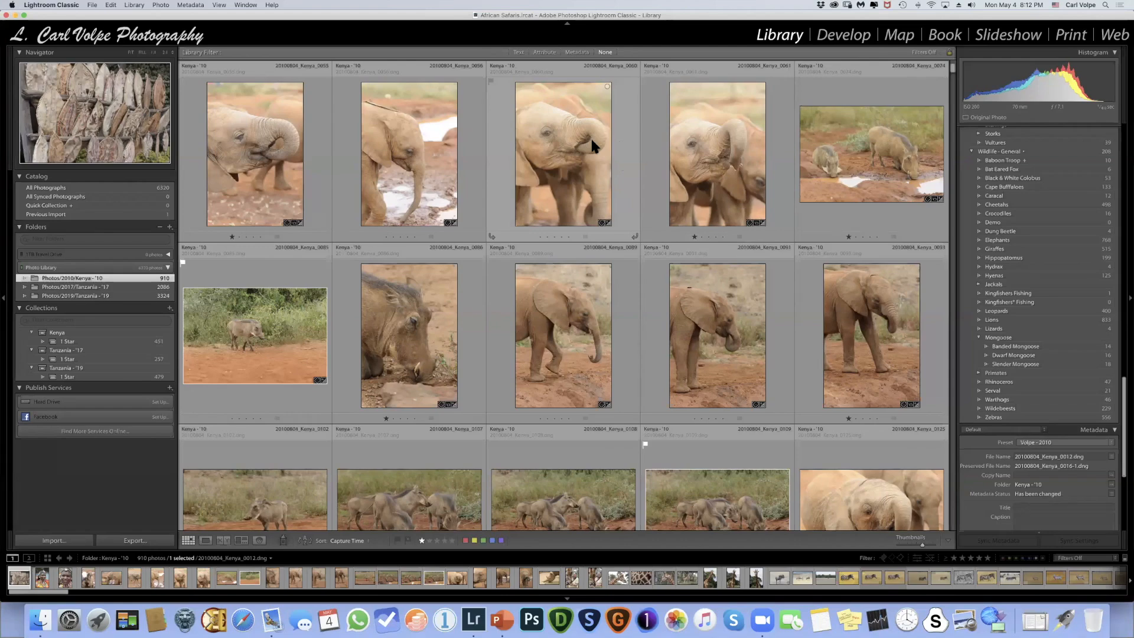
# - Switch to Microsoft PowerPoint
pyautogui.press('super+Tab')
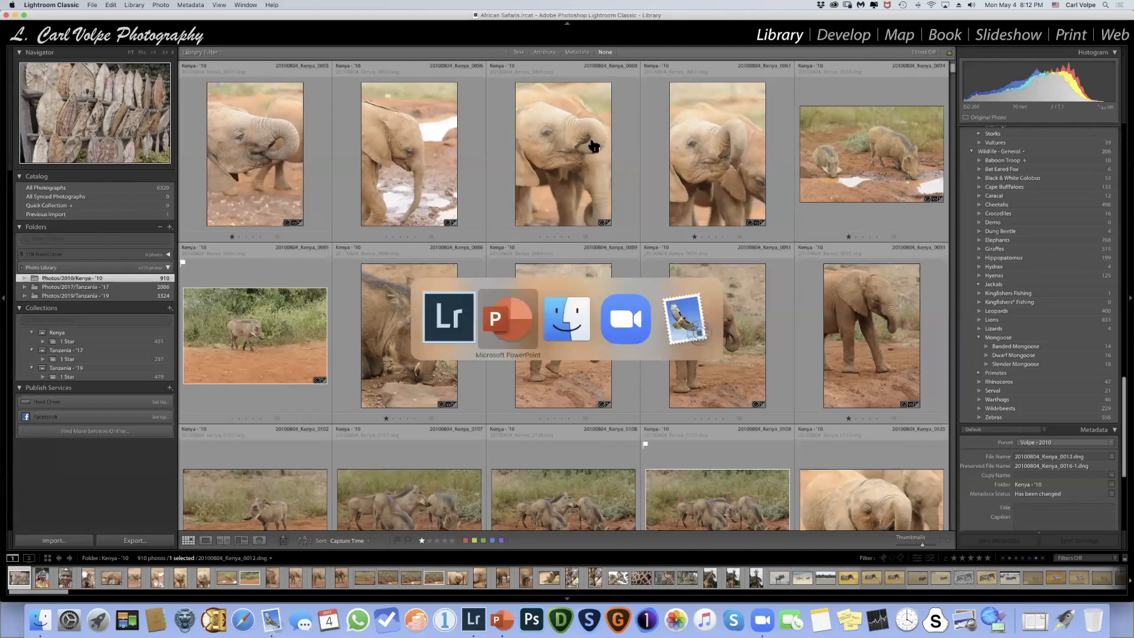
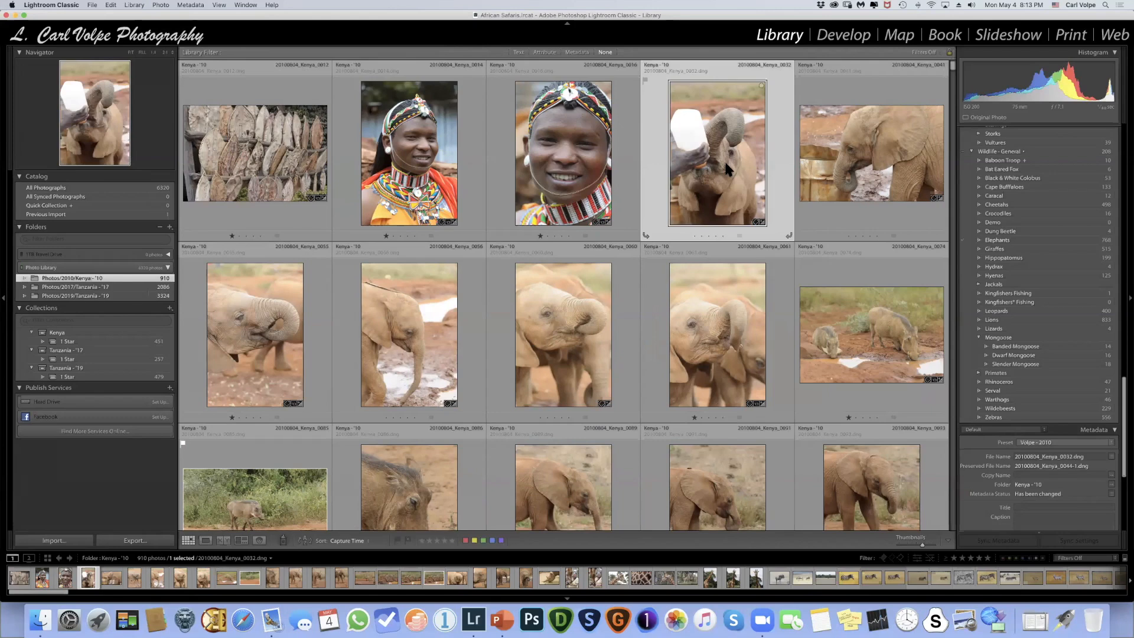
# - Rate the elephant photos 20100804_Kenya_0032, 0041 and 0056 with five stars each
pyautogui.click(160, 6)
pyautogui.moveTo(193, 207)
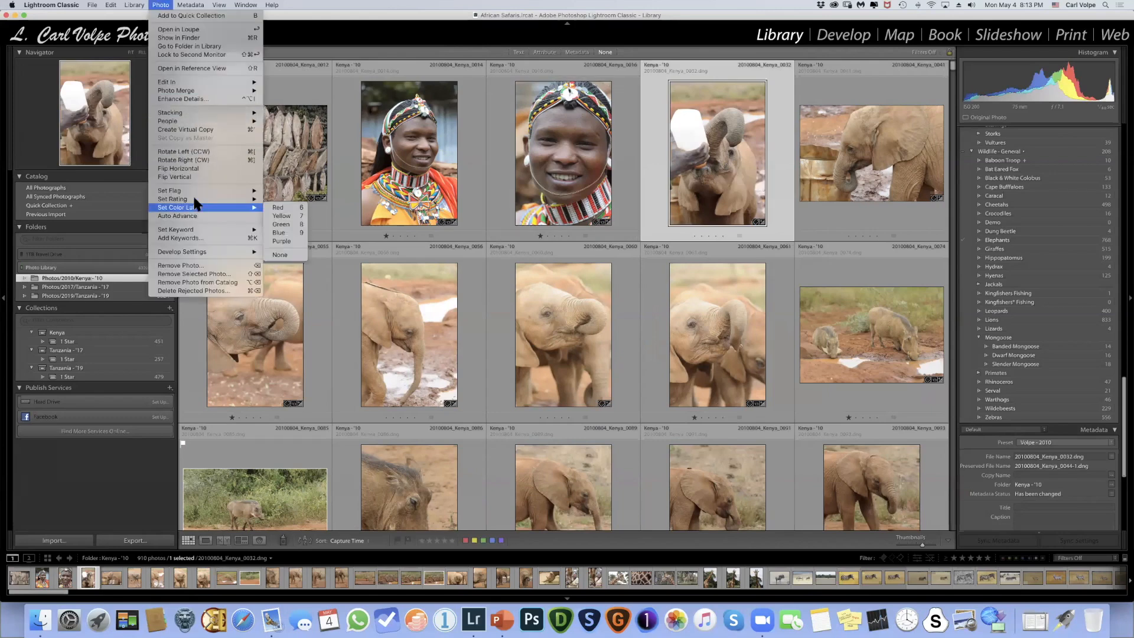
pyautogui.click(289, 235)
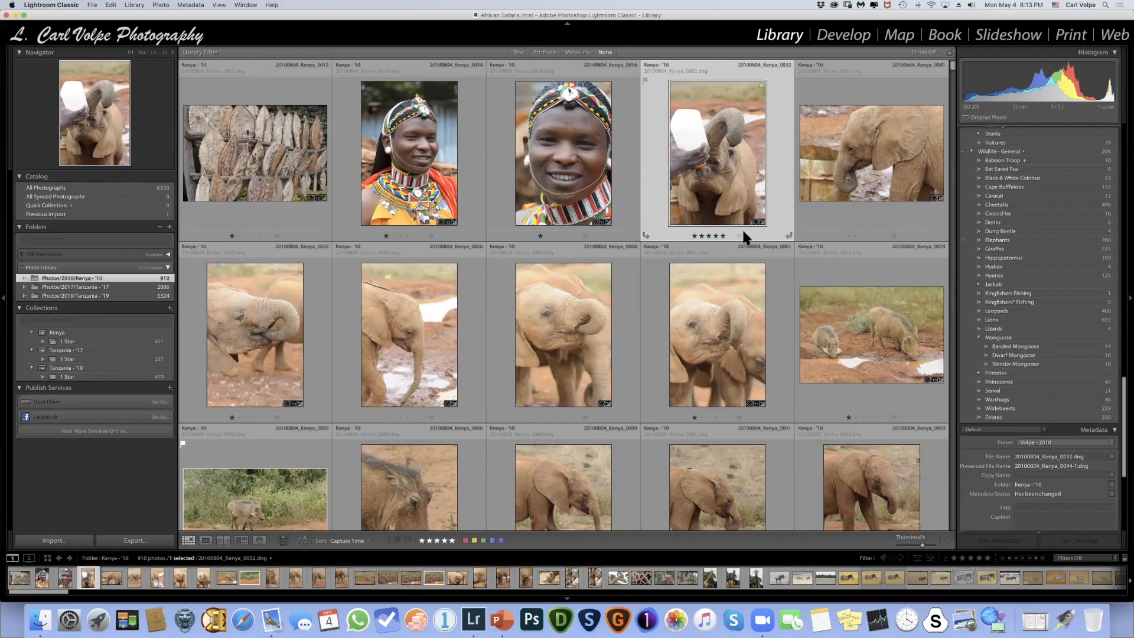
pyautogui.click(874, 232)
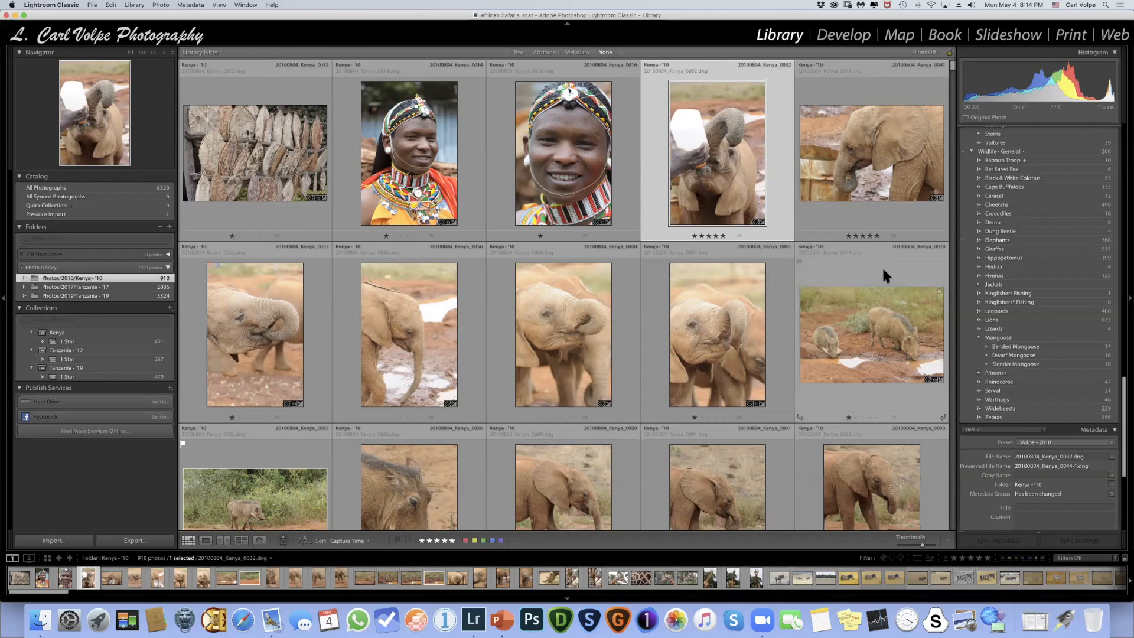
pyautogui.click(405, 331)
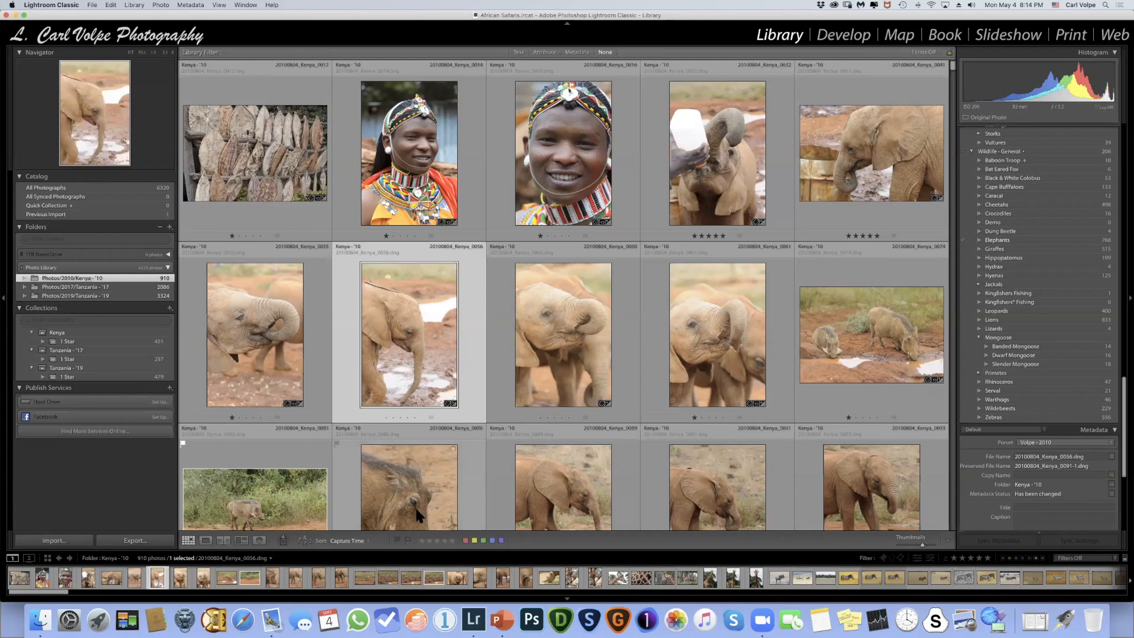
pyautogui.click(452, 540)
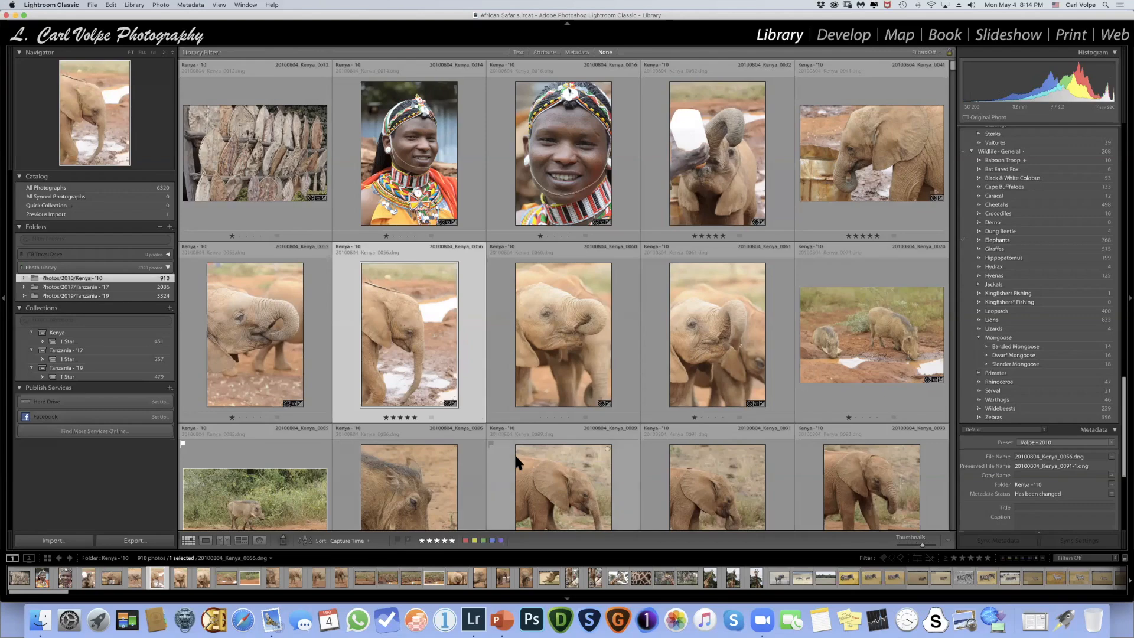
# - Assign the Red color label to the walking elephant photo 20100804_Kenya_0089
pyautogui.scroll(-3, 513, 452)
pyautogui.scroll(-1, 515, 452)
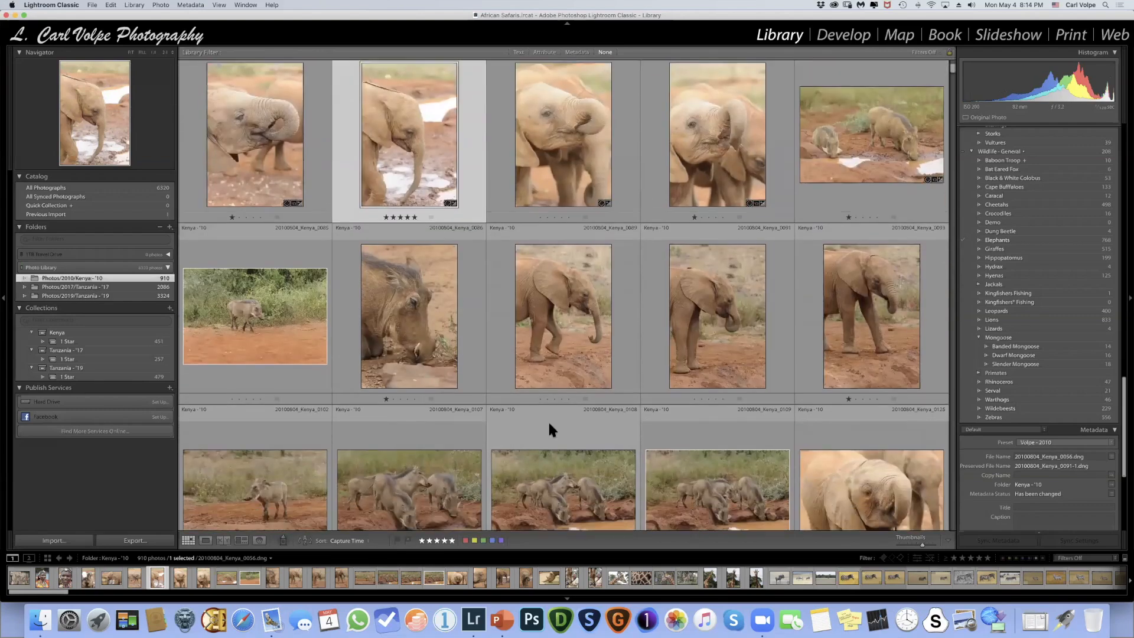
pyautogui.click(544, 315)
pyautogui.click(161, 5)
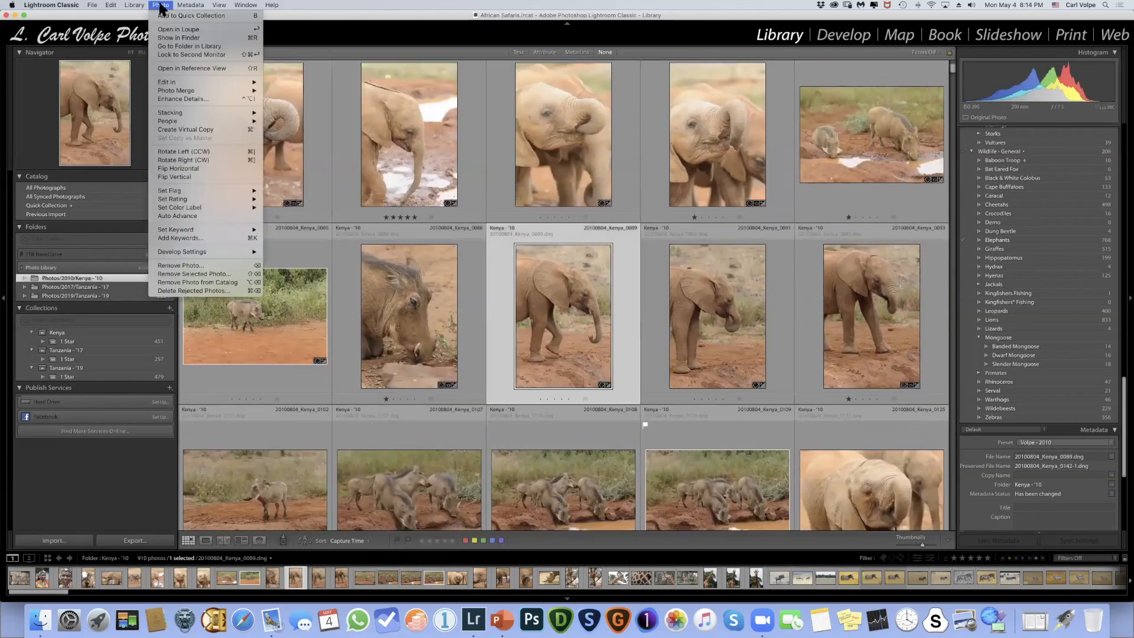
pyautogui.moveTo(200, 207)
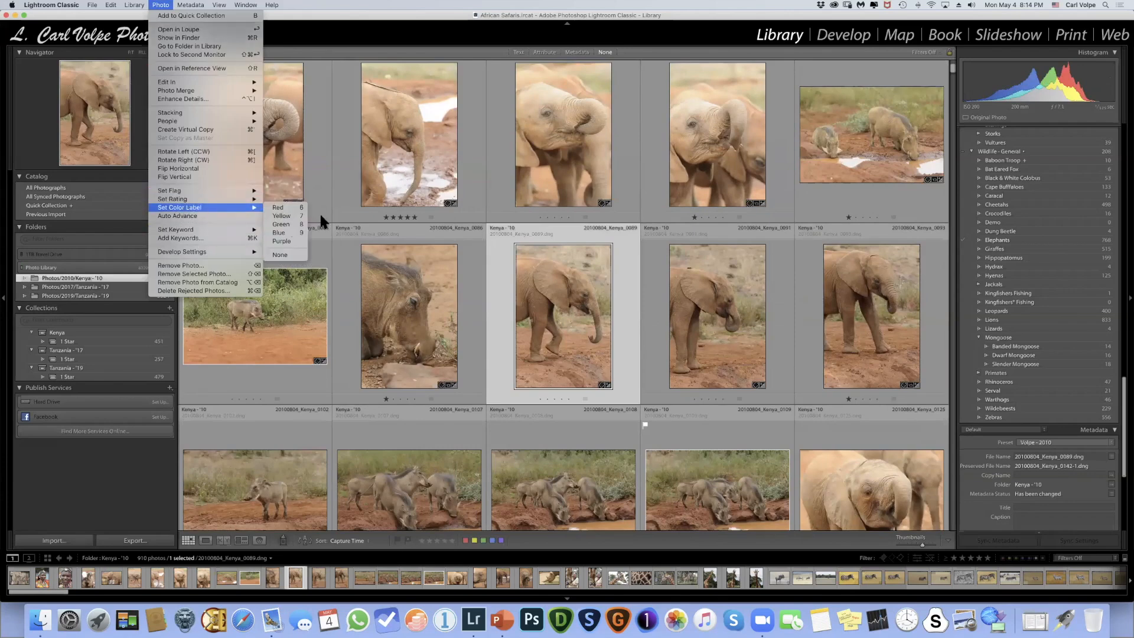
pyautogui.click(282, 206)
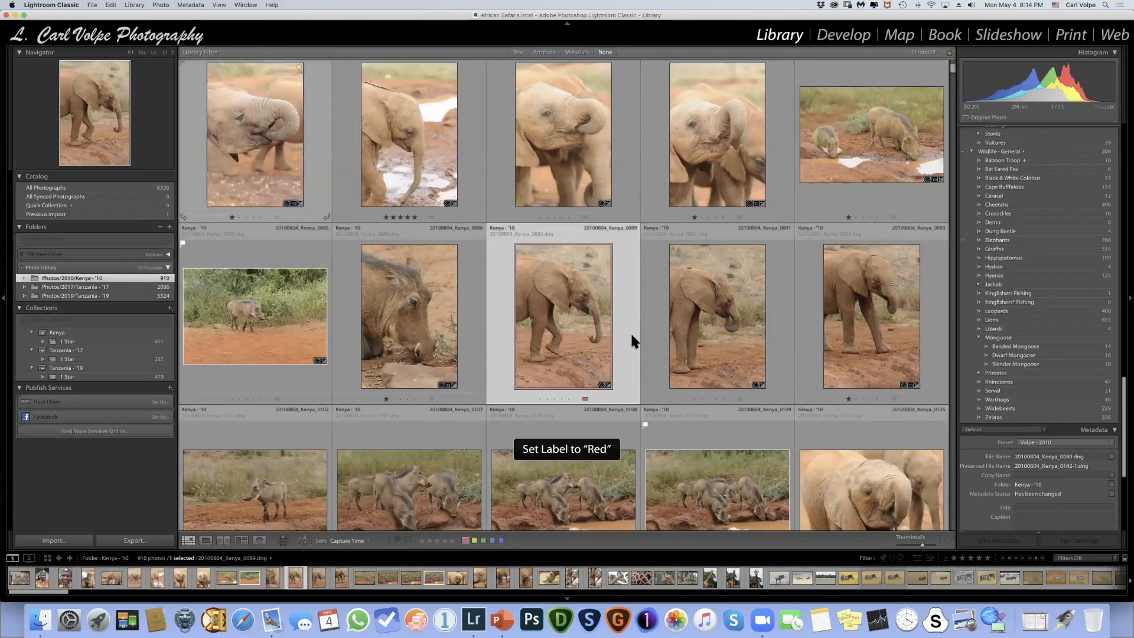
# - Assign the Red color label to the elephant photos 20100804_Kenya_0091 and 0093 and move on to the following photo
pyautogui.click(724, 303)
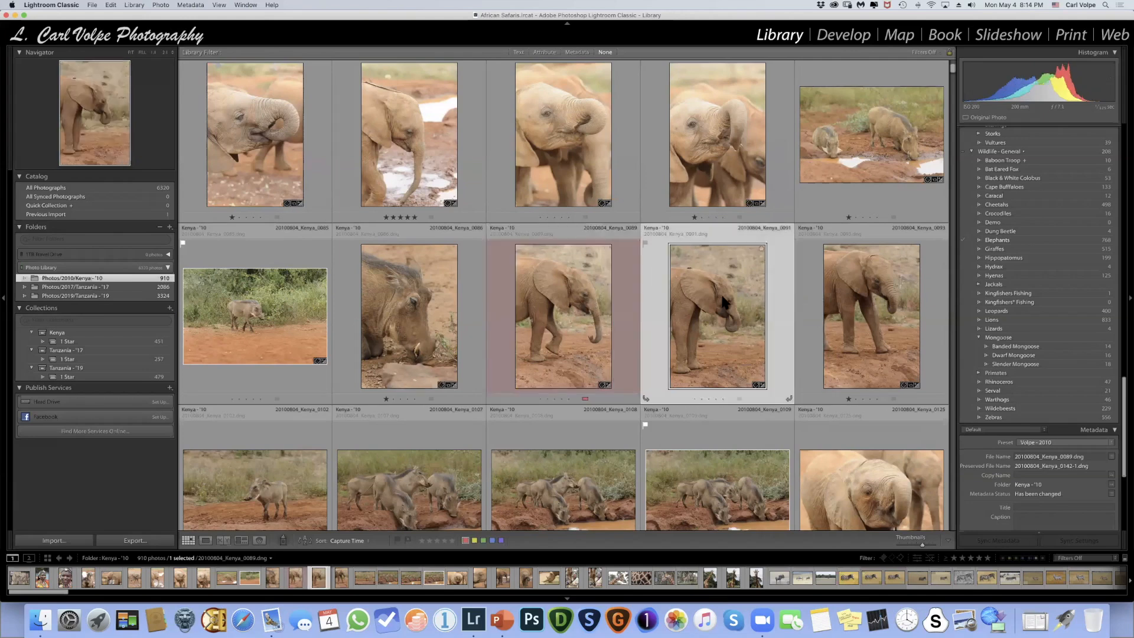
pyautogui.click(465, 541)
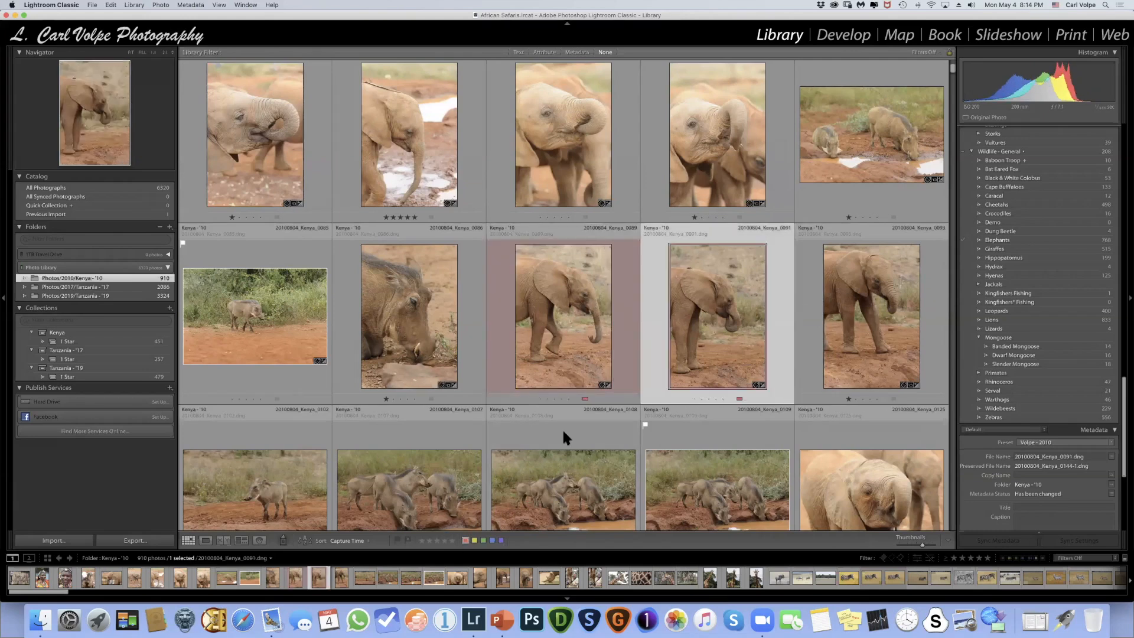
pyautogui.click(871, 306)
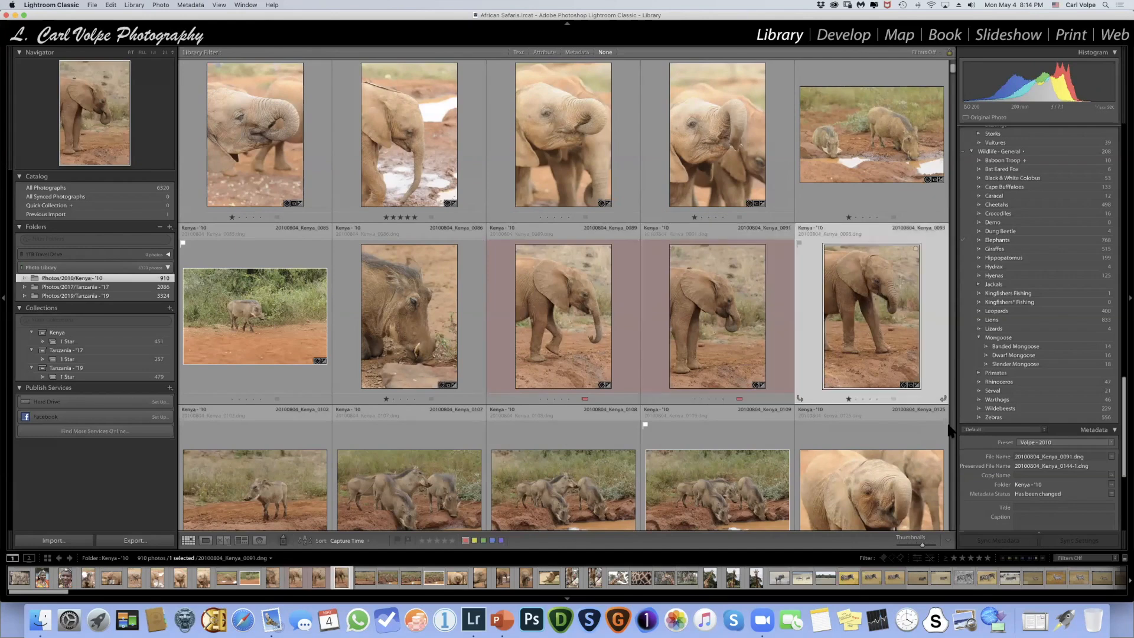
pyautogui.click(891, 396)
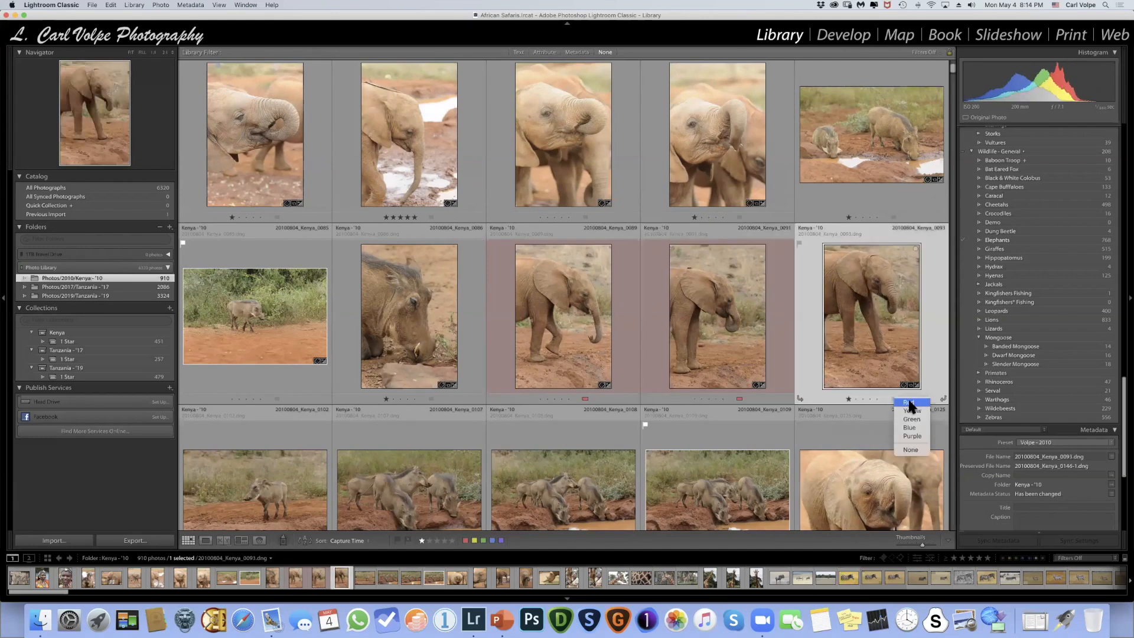
pyautogui.click(908, 403)
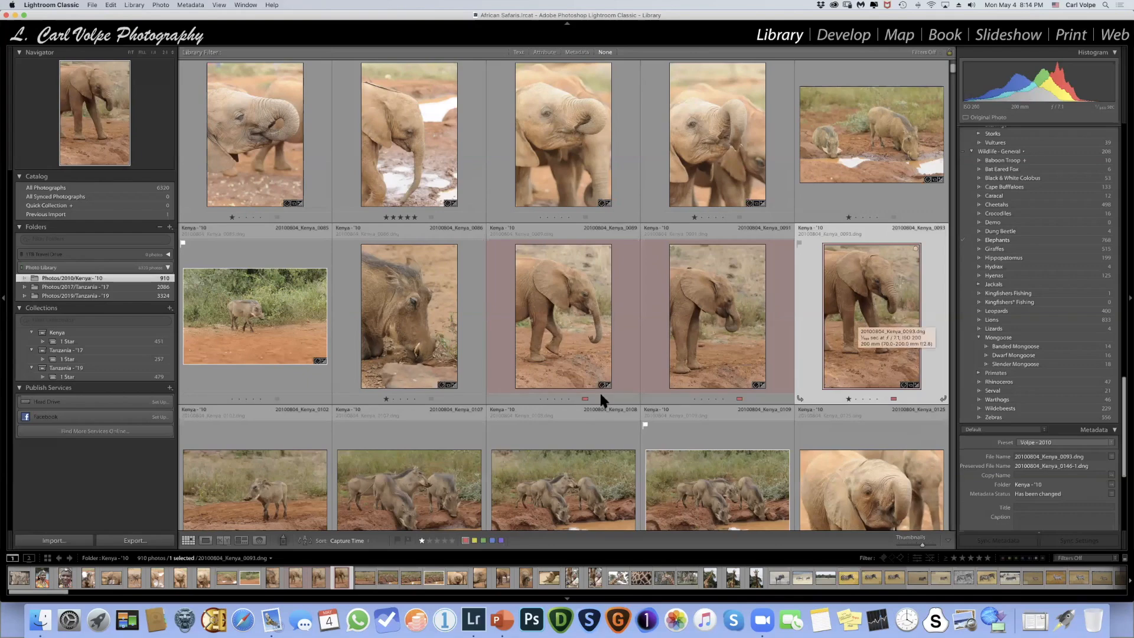
pyautogui.press('Right')
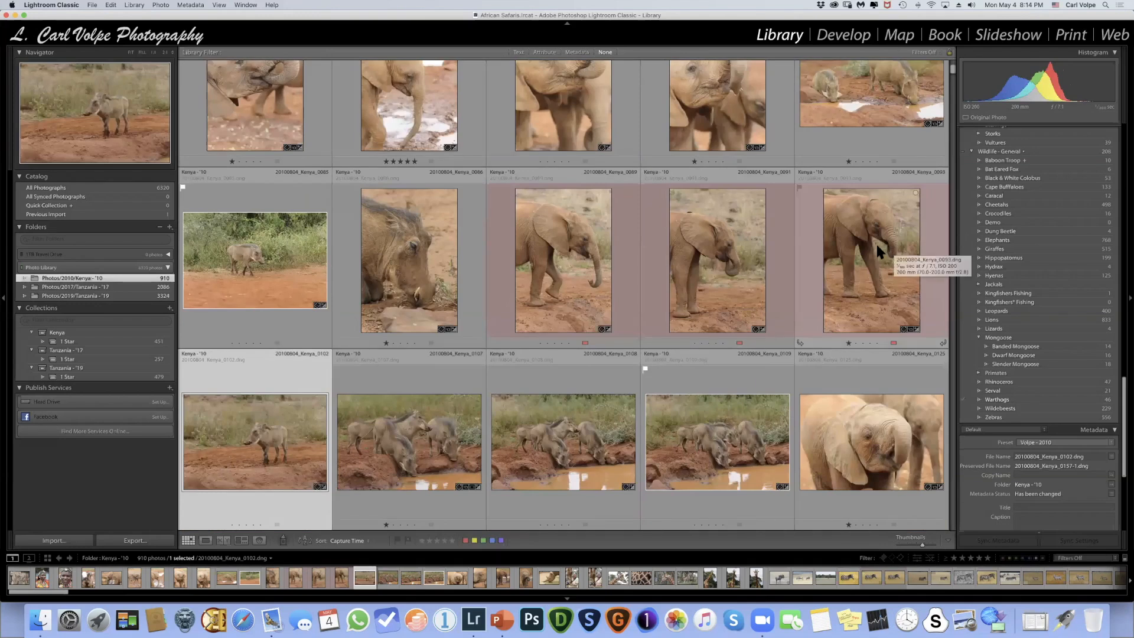
# - Set the elephant photo 20100804_Kenya_0055 to Flagged
pyautogui.scroll(5, 876, 242)
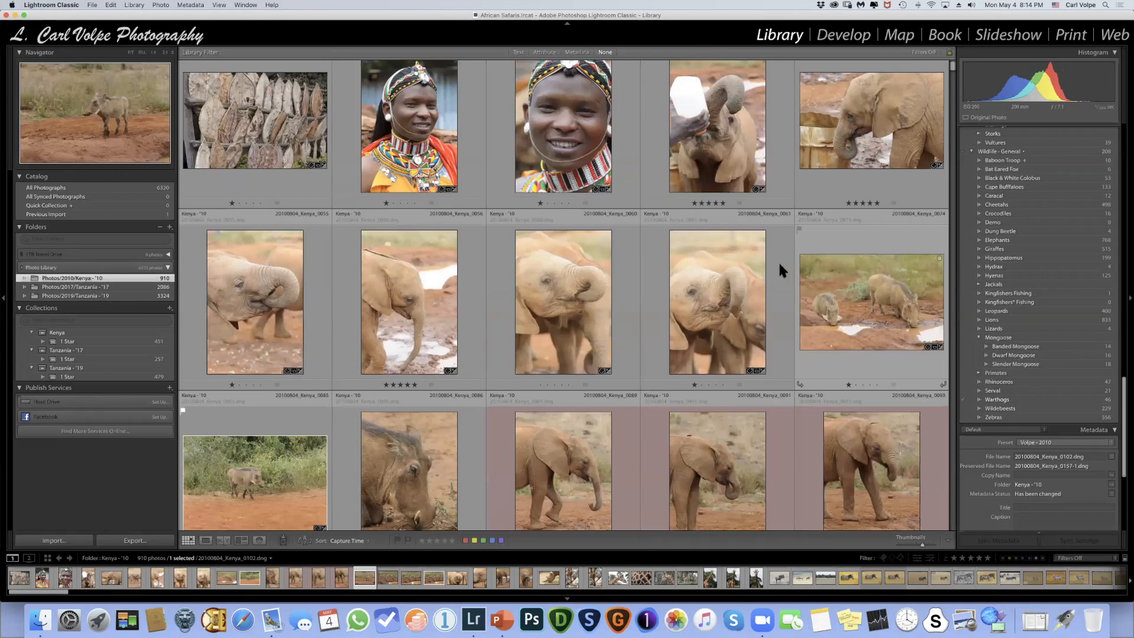
pyautogui.scroll(-4, 779, 261)
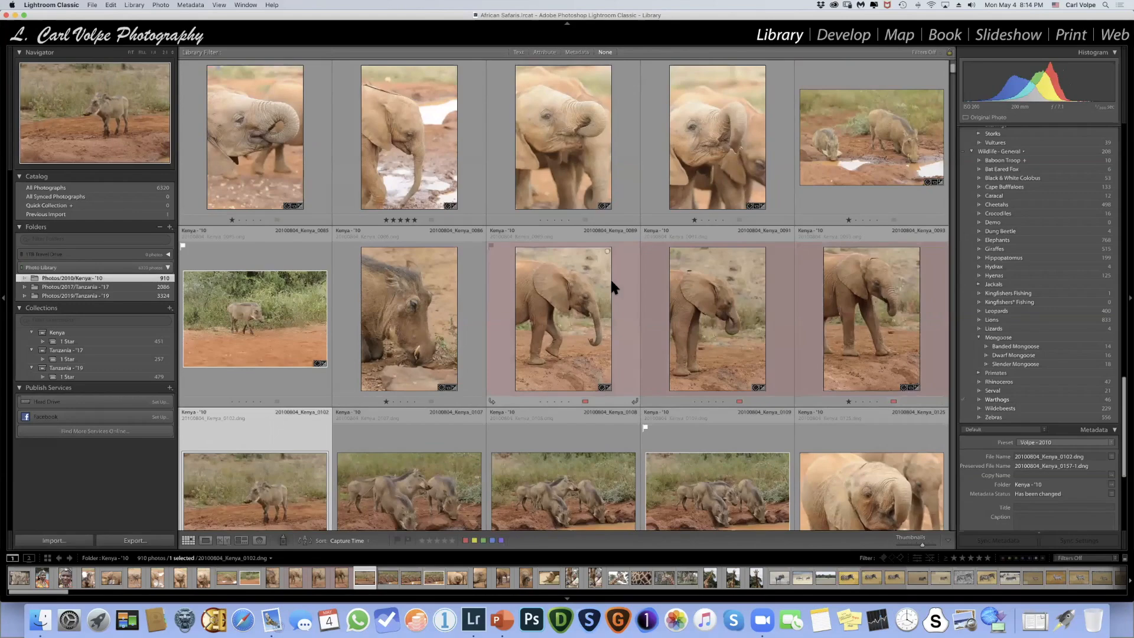
pyautogui.scroll(4, 638, 276)
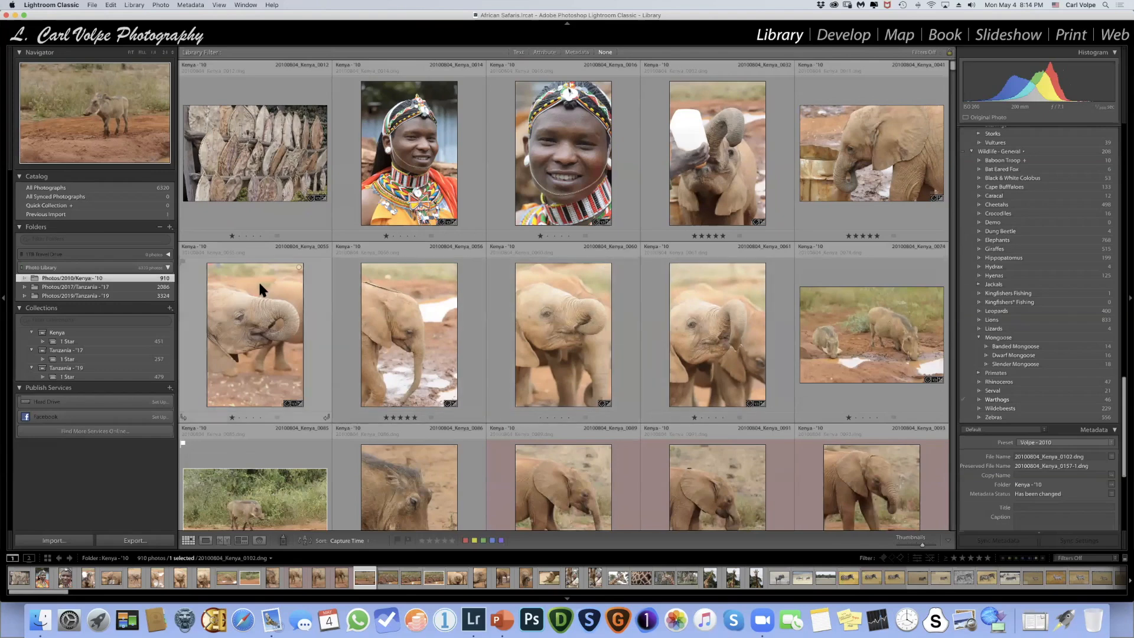
pyautogui.click(308, 257)
pyautogui.click(134, 5)
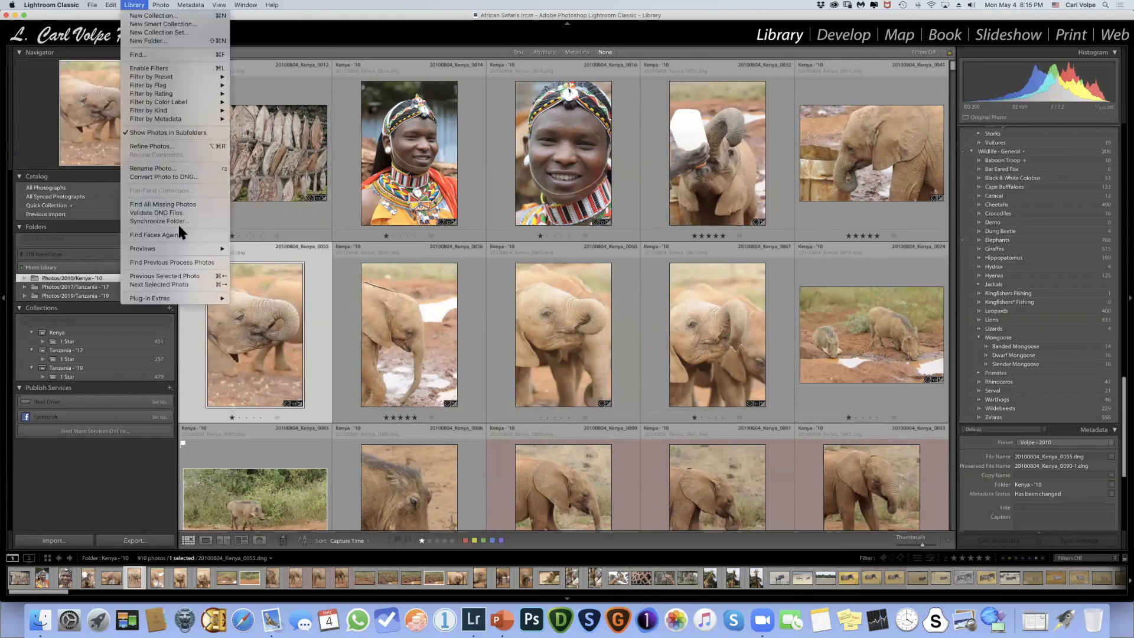
pyautogui.moveTo(161, 5)
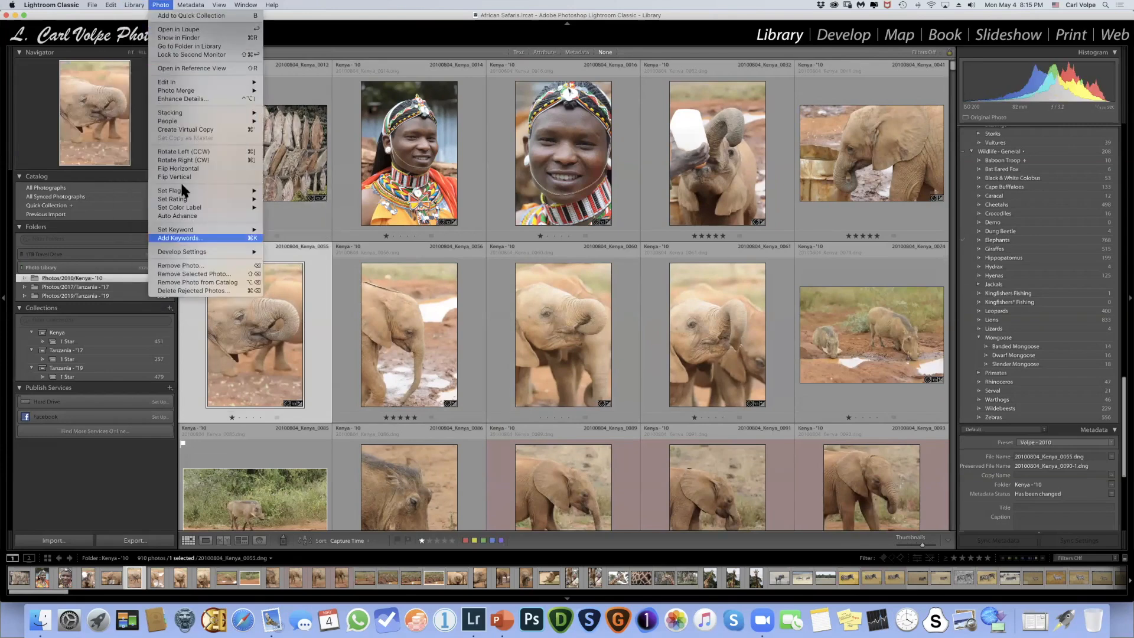
pyautogui.moveTo(184, 190)
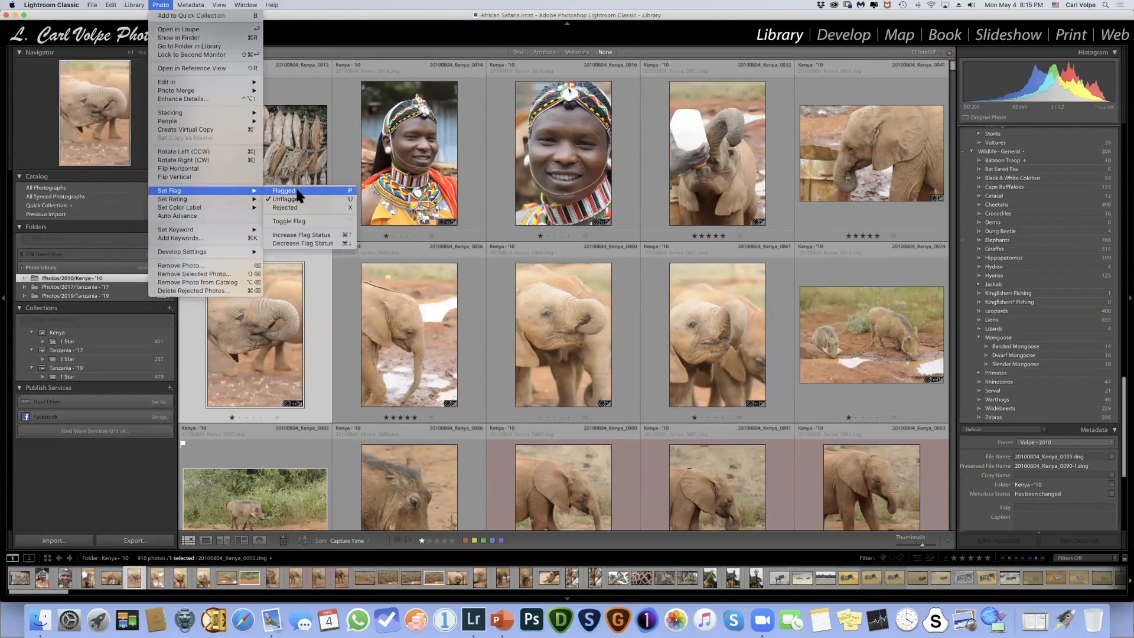
pyautogui.click(349, 191)
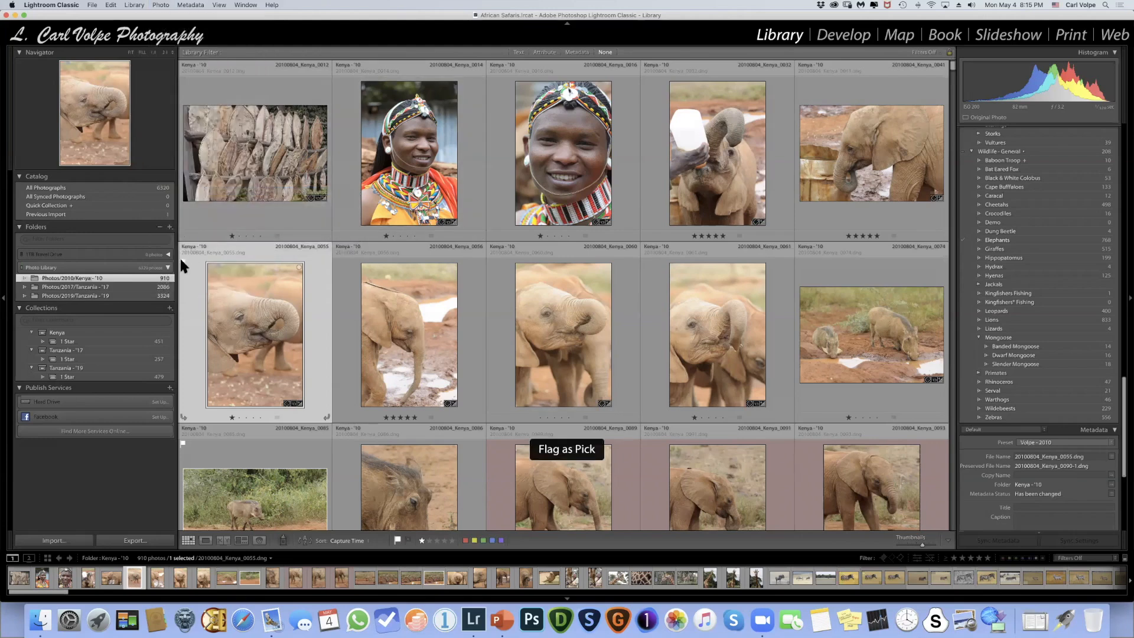
# - Flag the elephant photo 20100804_Kenya_0056 as a pick and photo 20100804_Kenya_0060 as rejected
pyautogui.click(384, 291)
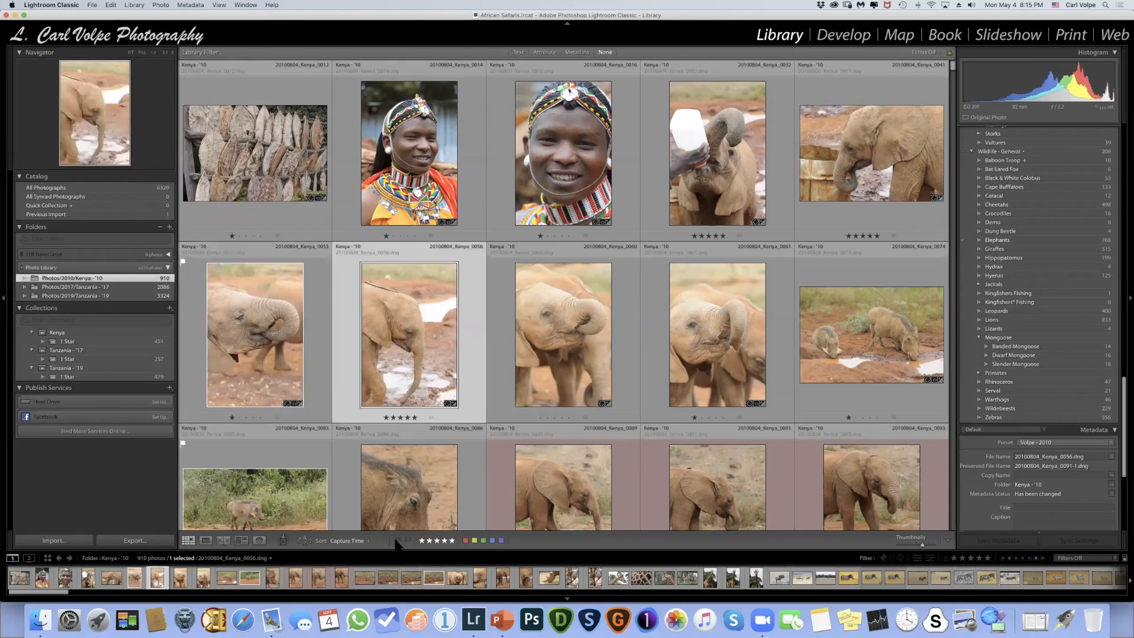
pyautogui.click(397, 541)
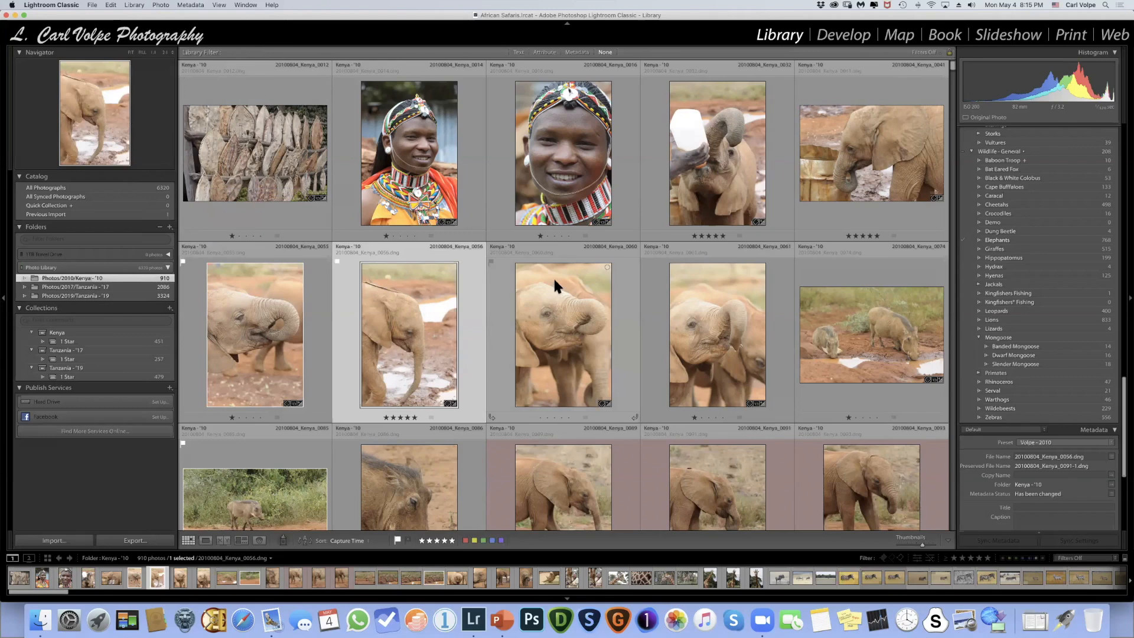
pyautogui.click(554, 278)
pyautogui.click(408, 540)
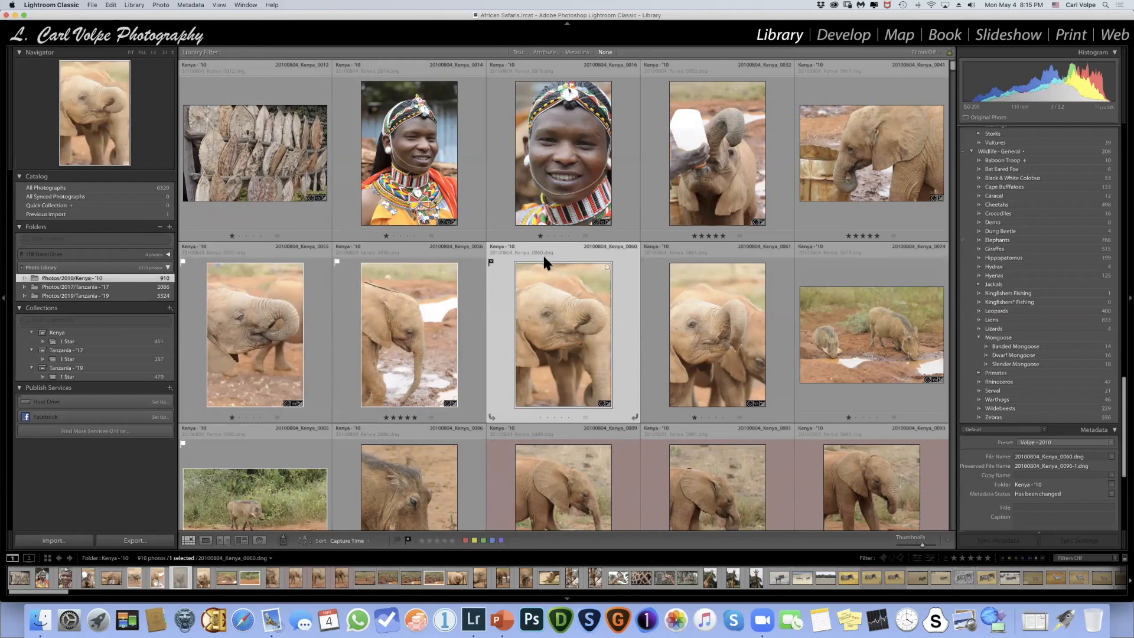
# - Clear the flags from elephant photos Kenya_0055, 0056 and 0060, and remove the star ratings from Kenya_0032 and 0041
pyautogui.click(491, 262)
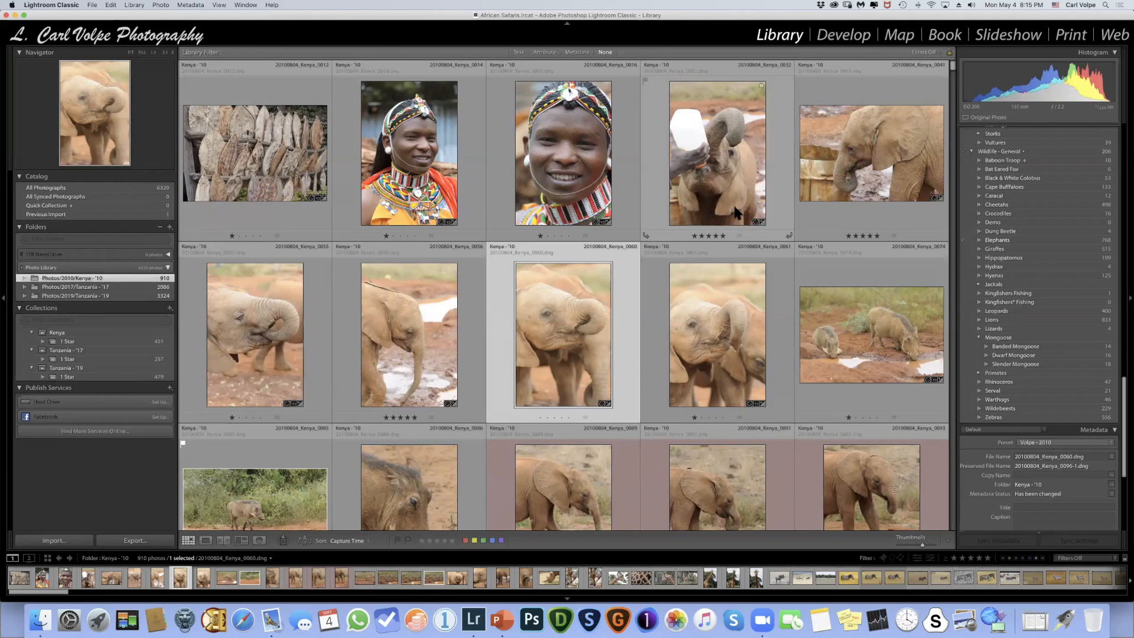
pyautogui.click(693, 235)
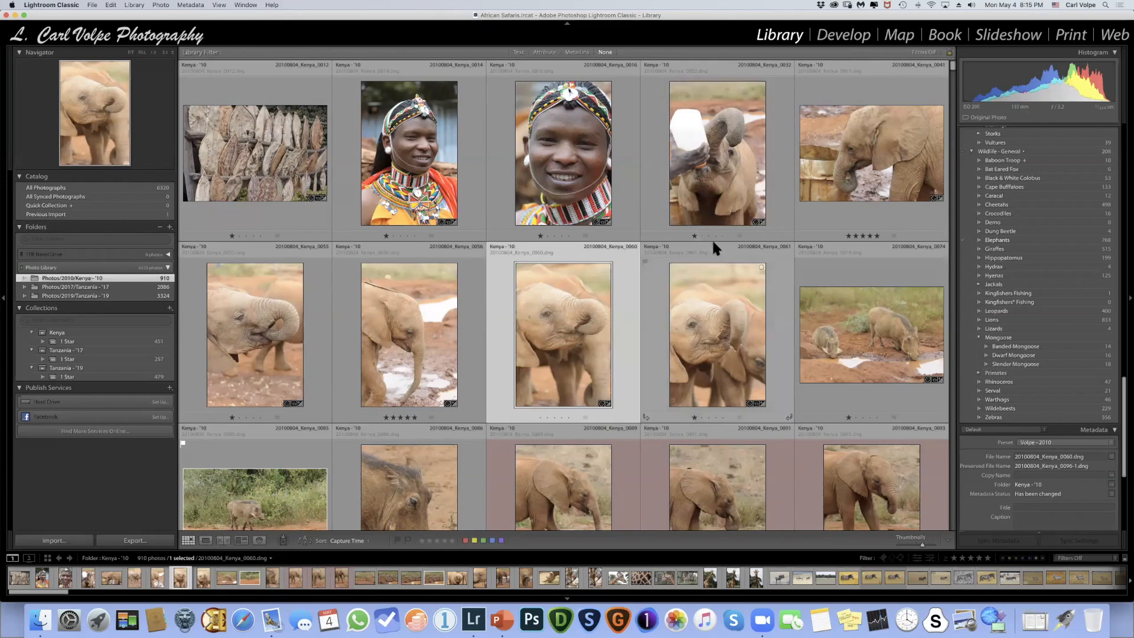
pyautogui.click(693, 236)
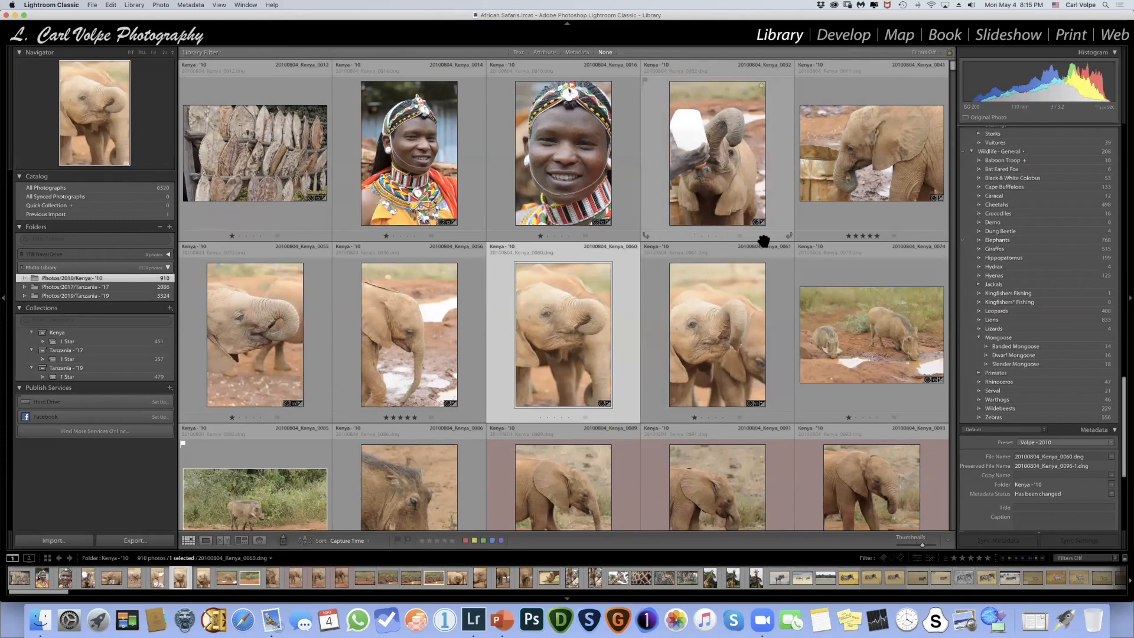
pyautogui.click(867, 227)
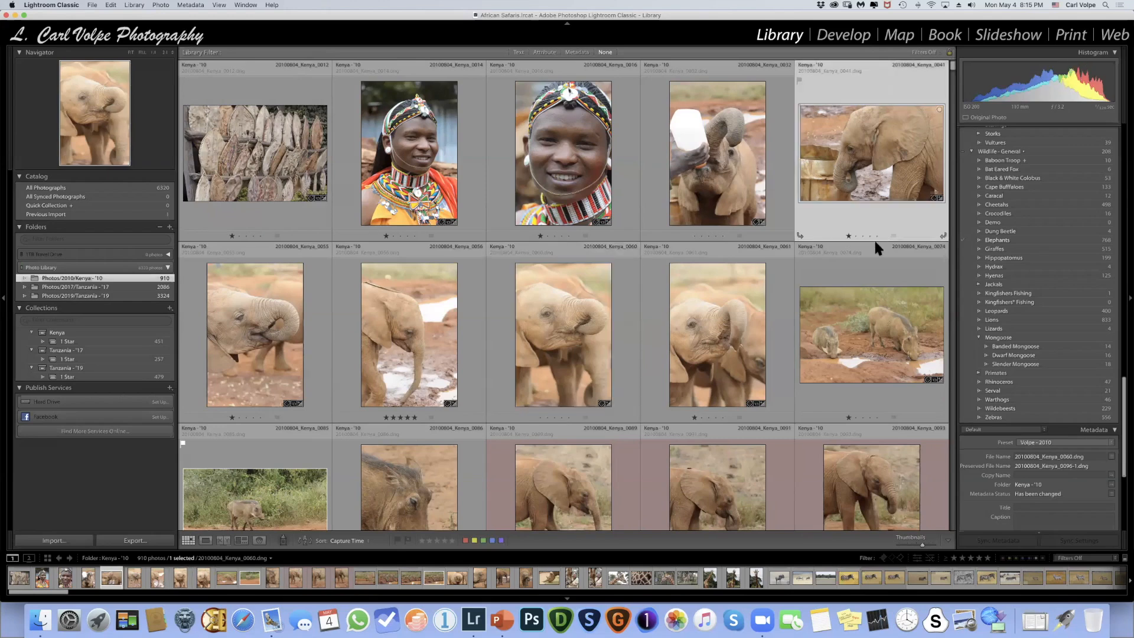
pyautogui.click(704, 162)
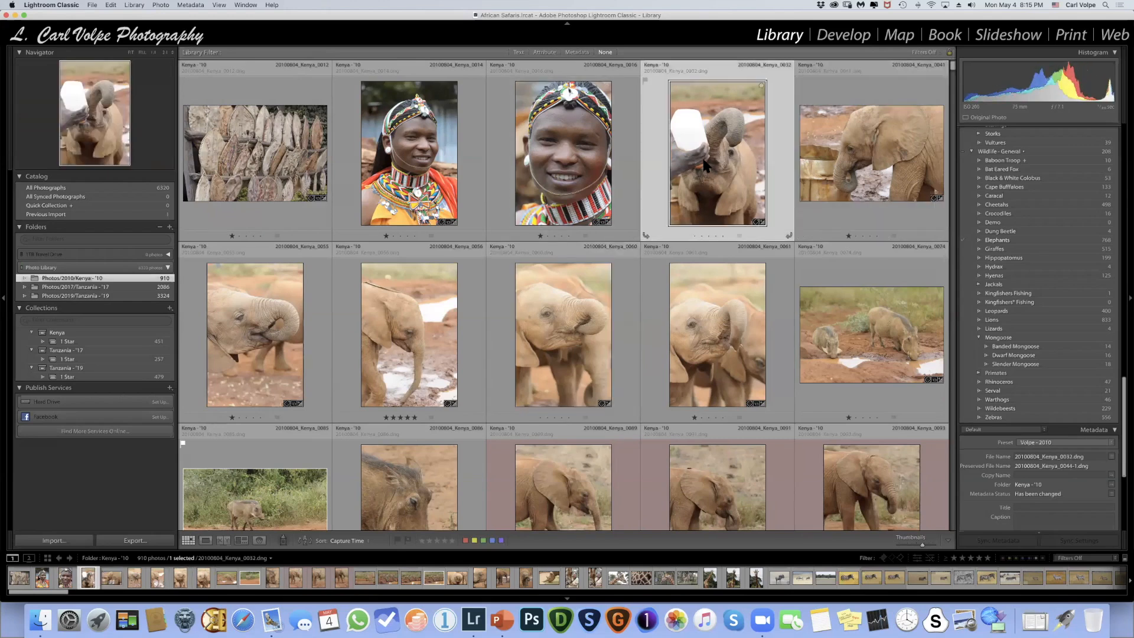
pyautogui.click(645, 80)
pyautogui.click(644, 83)
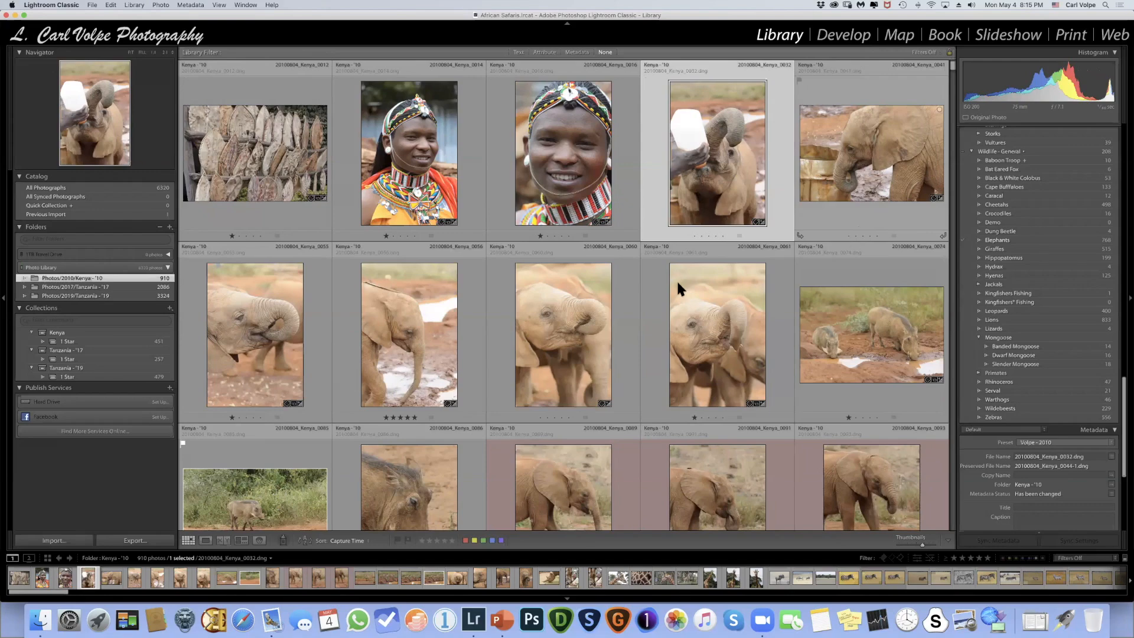
# - Select the photos from Kenya_0032 through Kenya_0089 and set the color label of elephant photo Kenya_0093 to None
pyautogui.scroll(-5, 550, 344)
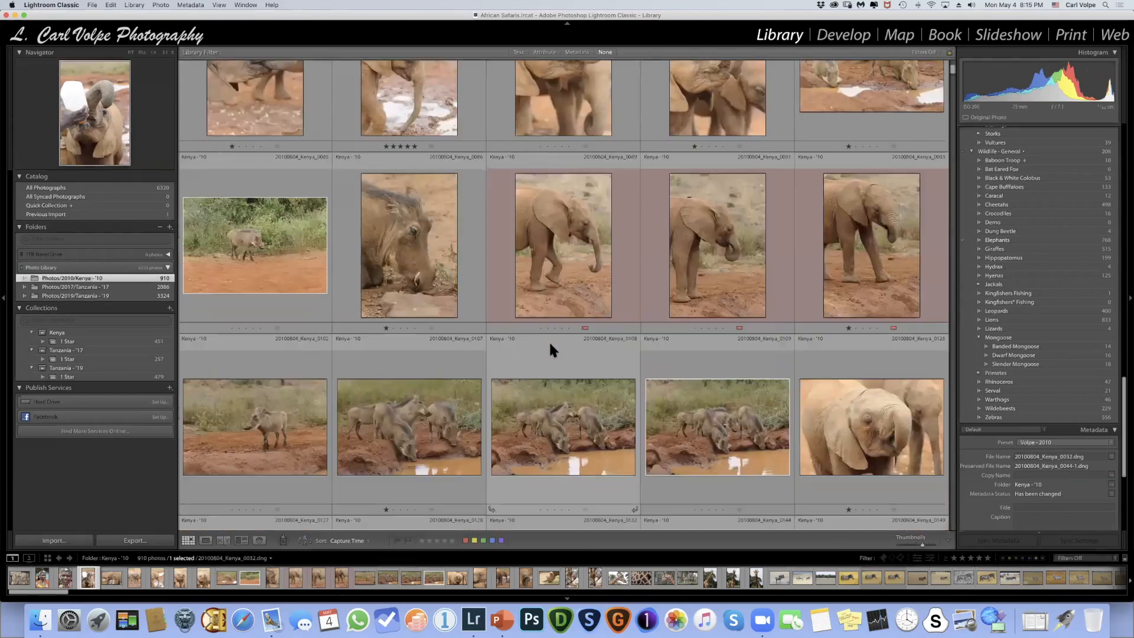
pyautogui.keyDown('shift'); pyautogui.click(549, 238); pyautogui.keyUp('shift')
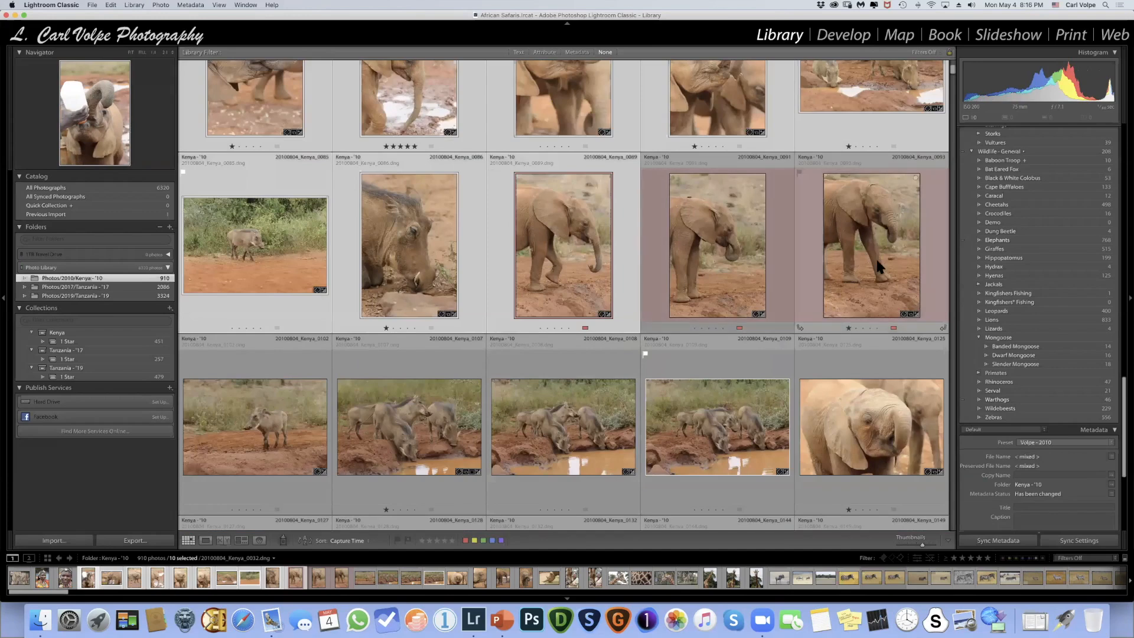
pyautogui.click(894, 328)
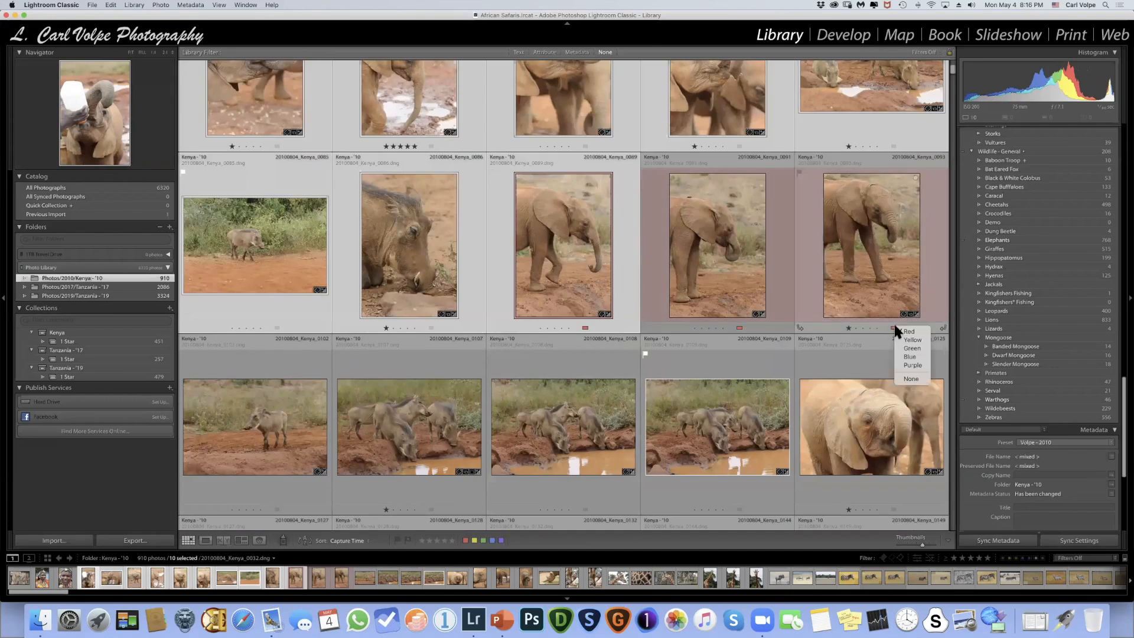
pyautogui.click(909, 378)
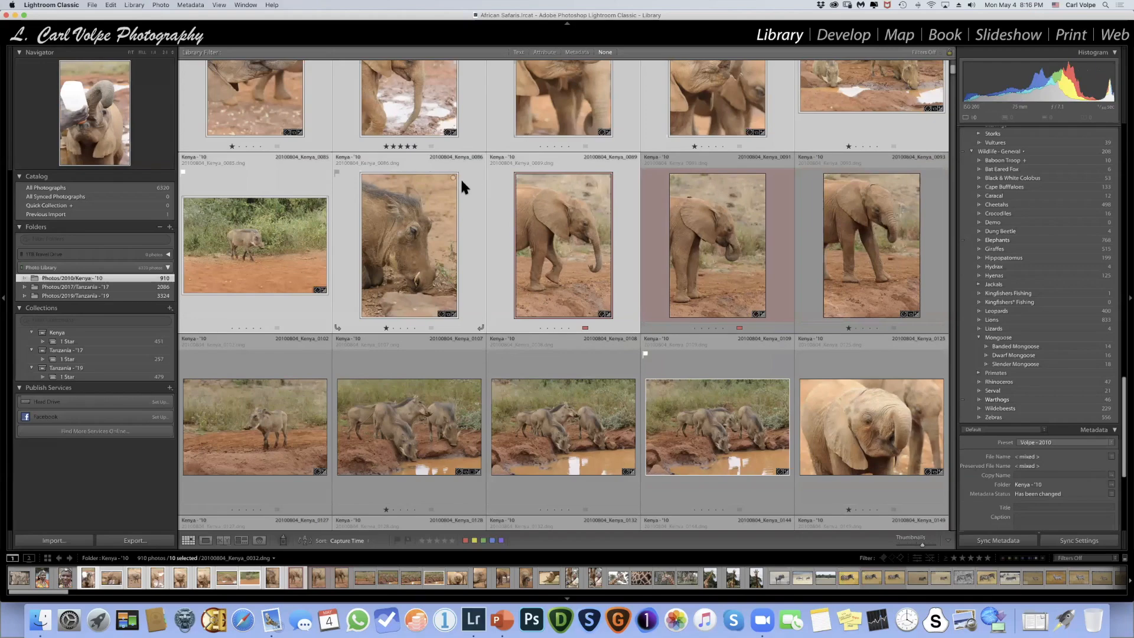
# - Remove the red color labels from elephant photos Kenya_0091 and Kenya_0089
pyautogui.click(740, 329)
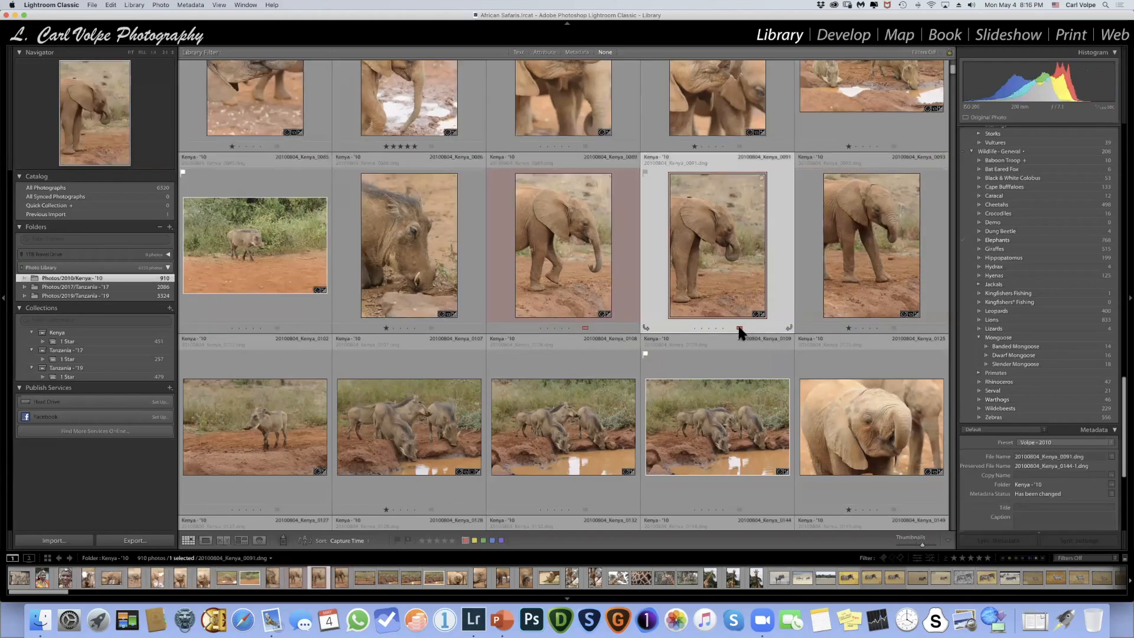
pyautogui.click(739, 328)
pyautogui.click(583, 328)
pyautogui.click(598, 379)
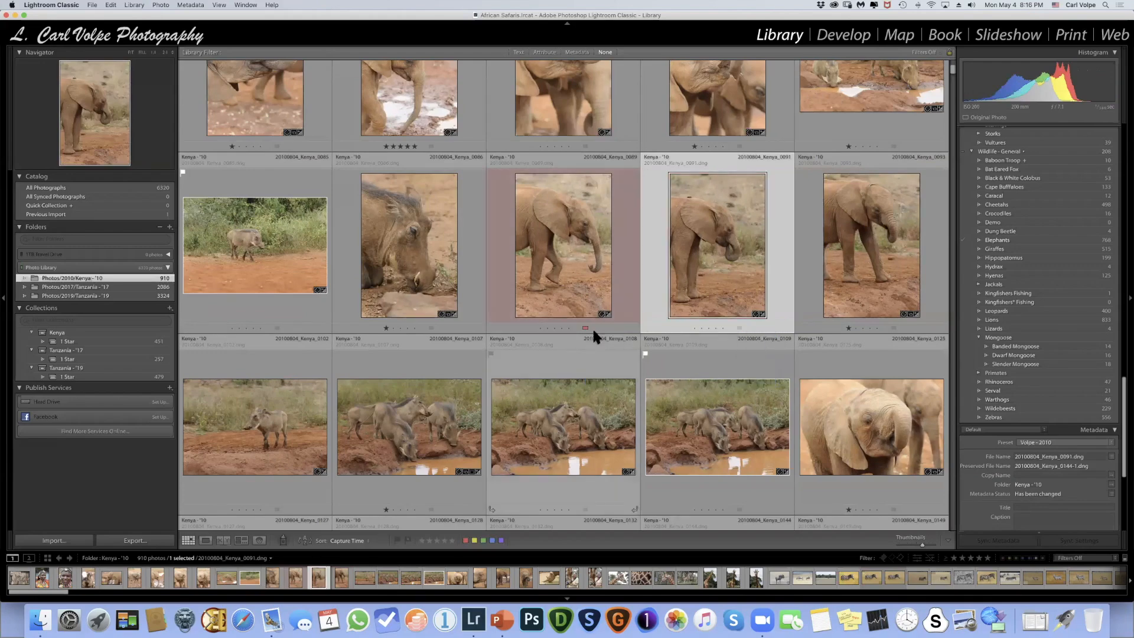
# - Filter the Kenya - '10 folder by attribute to show only photos rated one star or higher
pyautogui.scroll(5, 635, 225)
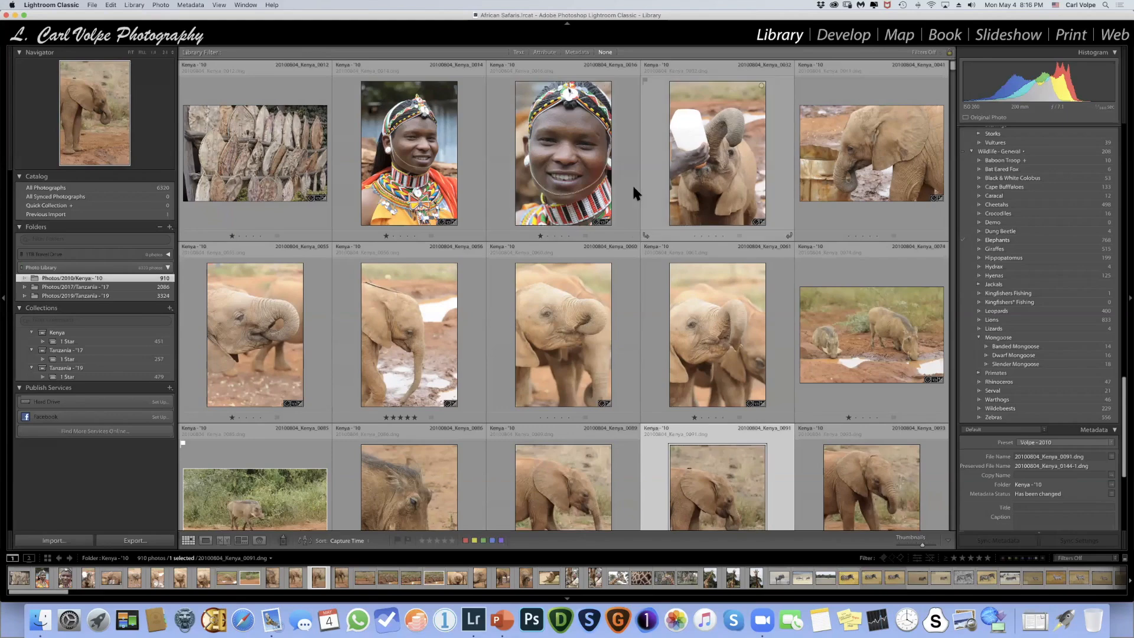
pyautogui.scroll(-1, 632, 183)
pyautogui.scroll(-15, 632, 183)
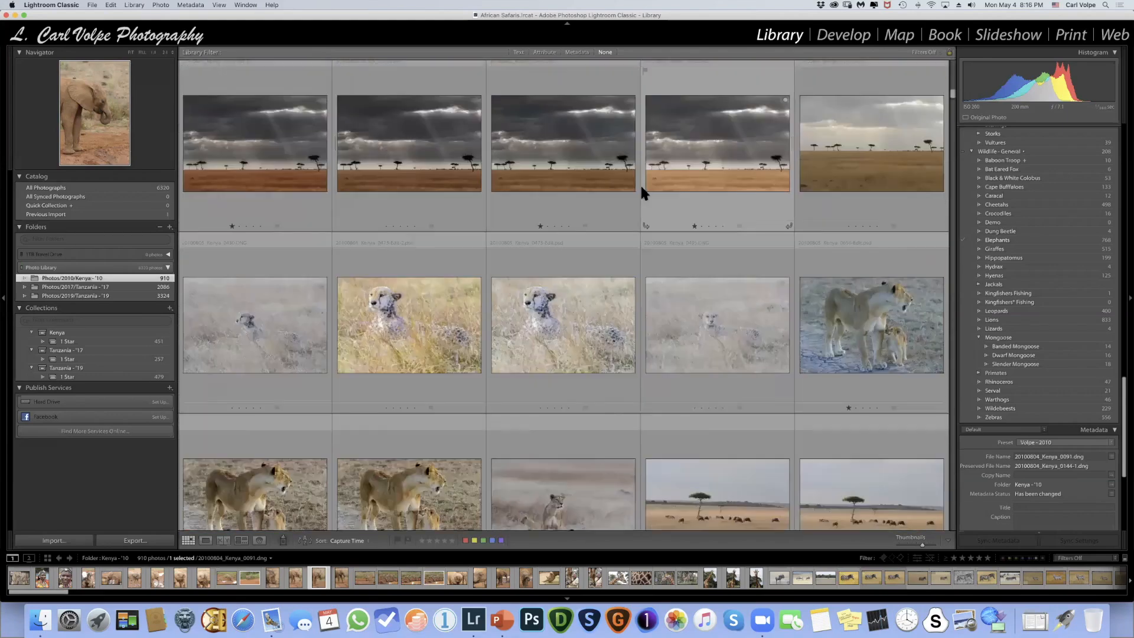
pyautogui.scroll(10, 640, 183)
pyautogui.scroll(5, 640, 183)
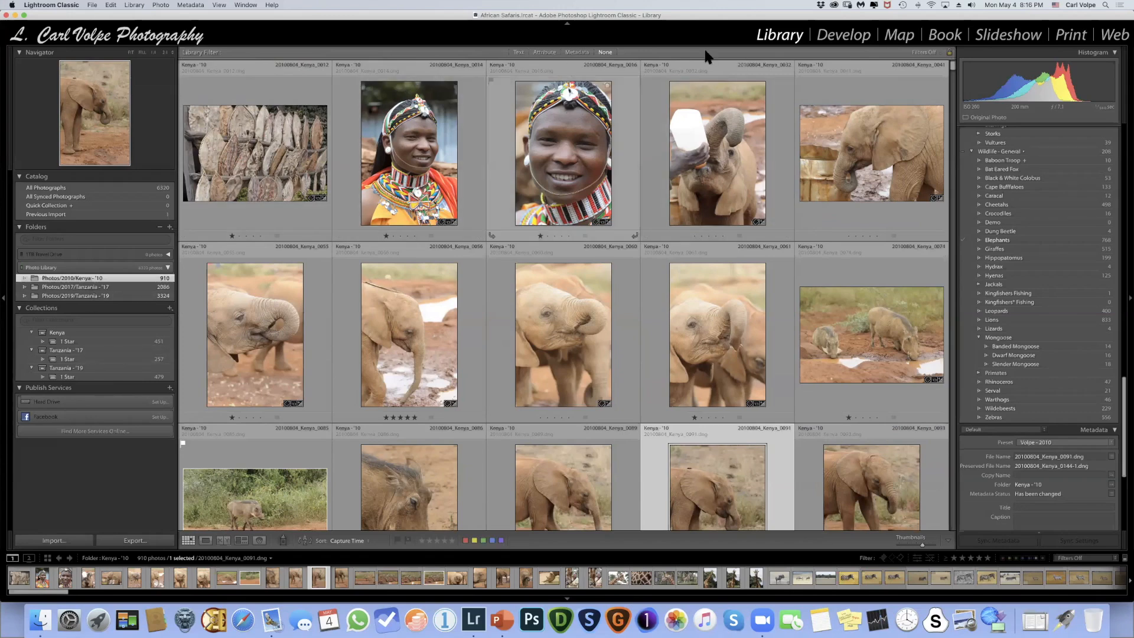
pyautogui.click(548, 52)
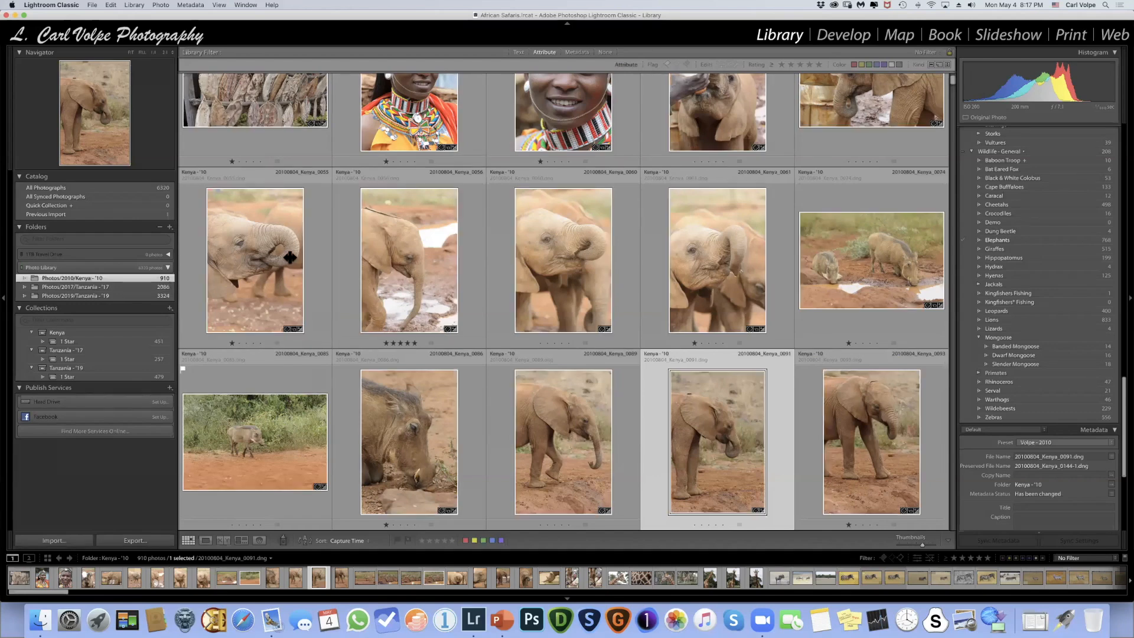
pyautogui.click(781, 65)
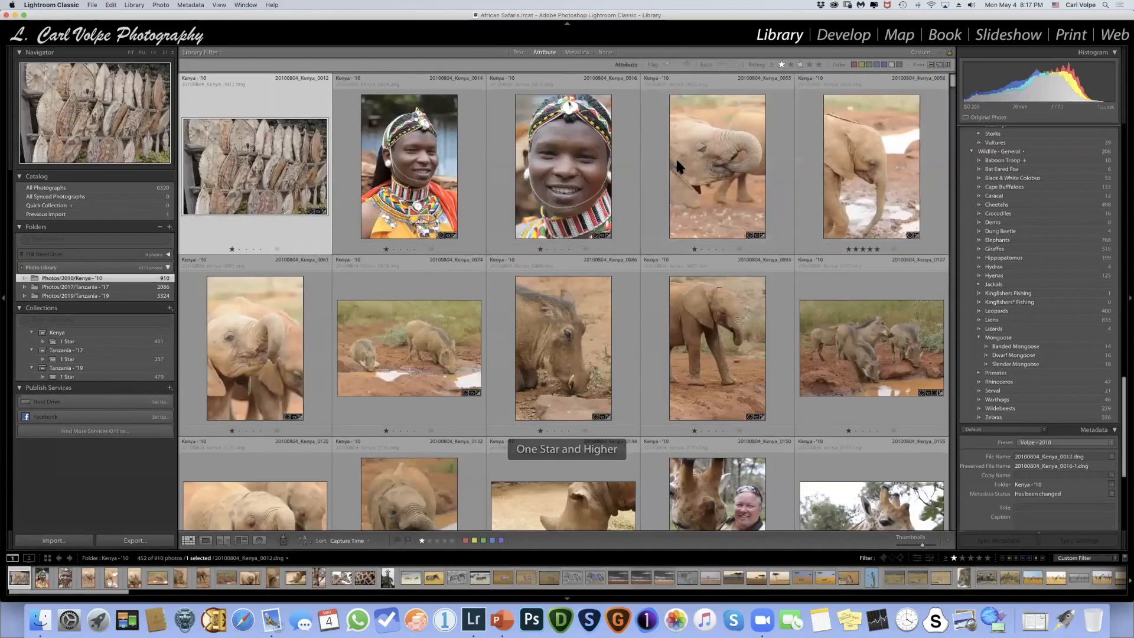
# - Filter the folder to photos rated two stars or higher and remove the star rating from Kenya_0056
pyautogui.click(781, 64)
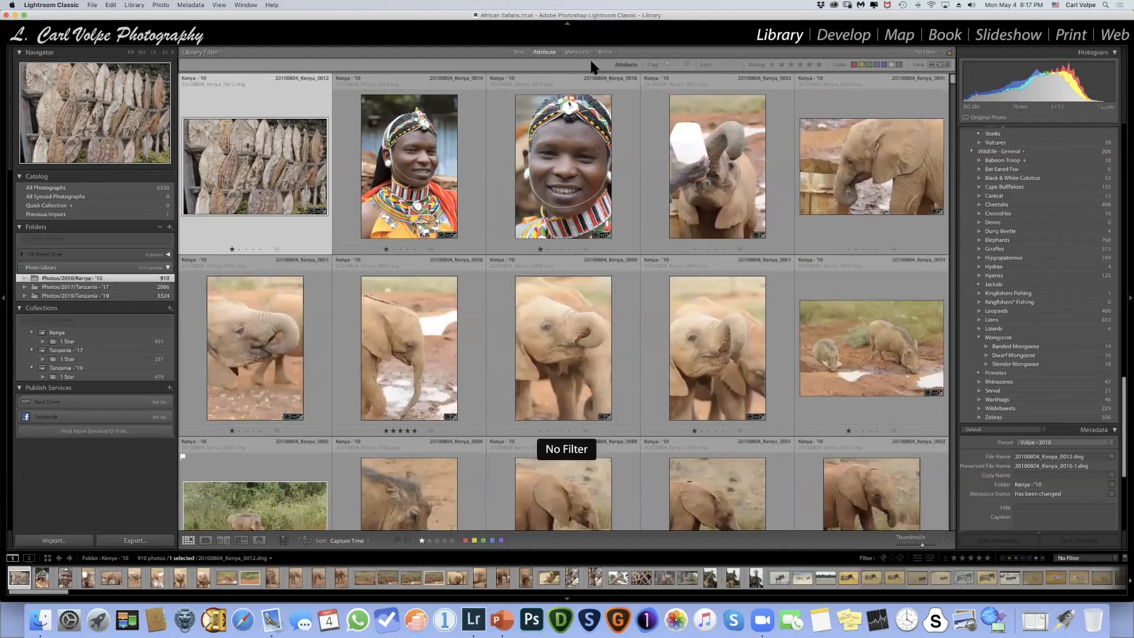
pyautogui.click(789, 63)
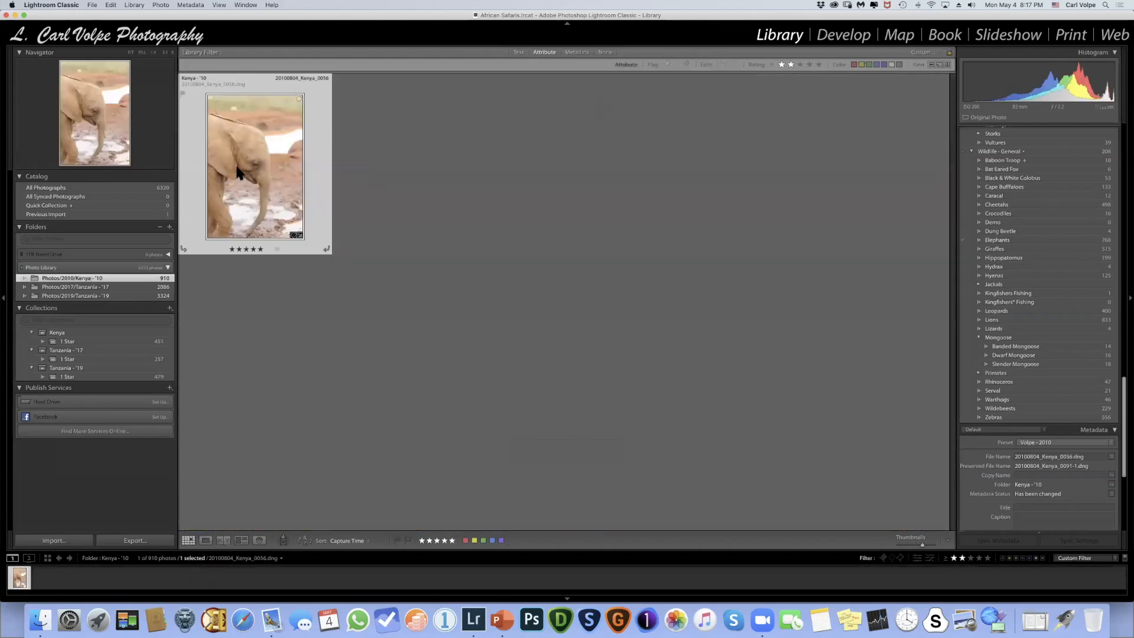
pyautogui.press('0')
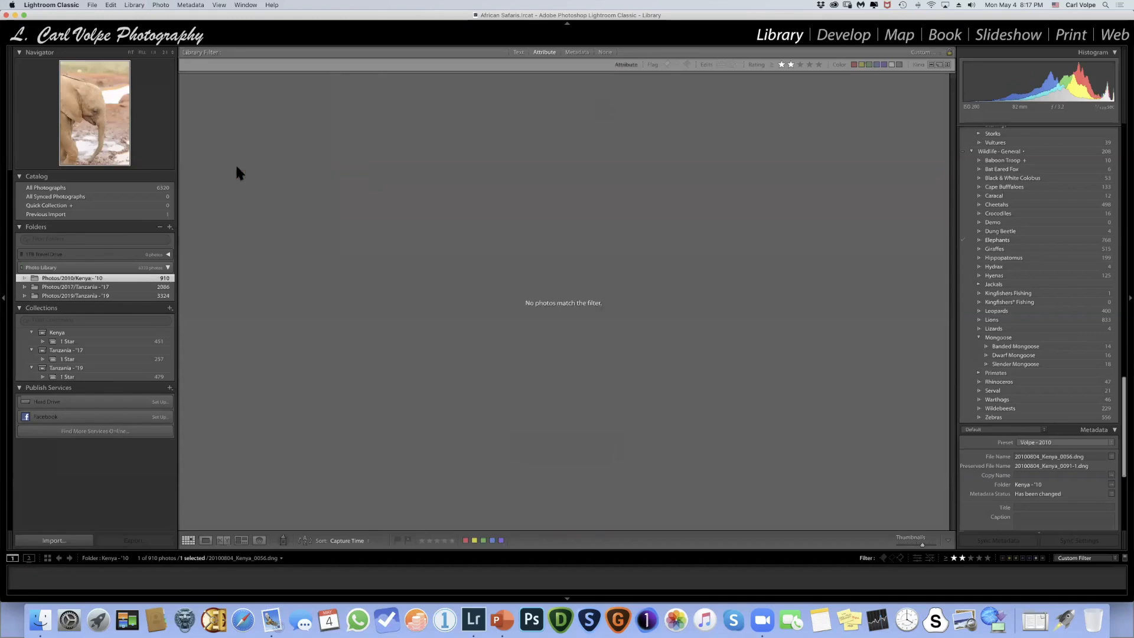
# - Clear the star rating filter so every photo in the Kenya - '10 folder is shown
pyautogui.click(800, 65)
pyautogui.click(780, 64)
pyautogui.click(781, 64)
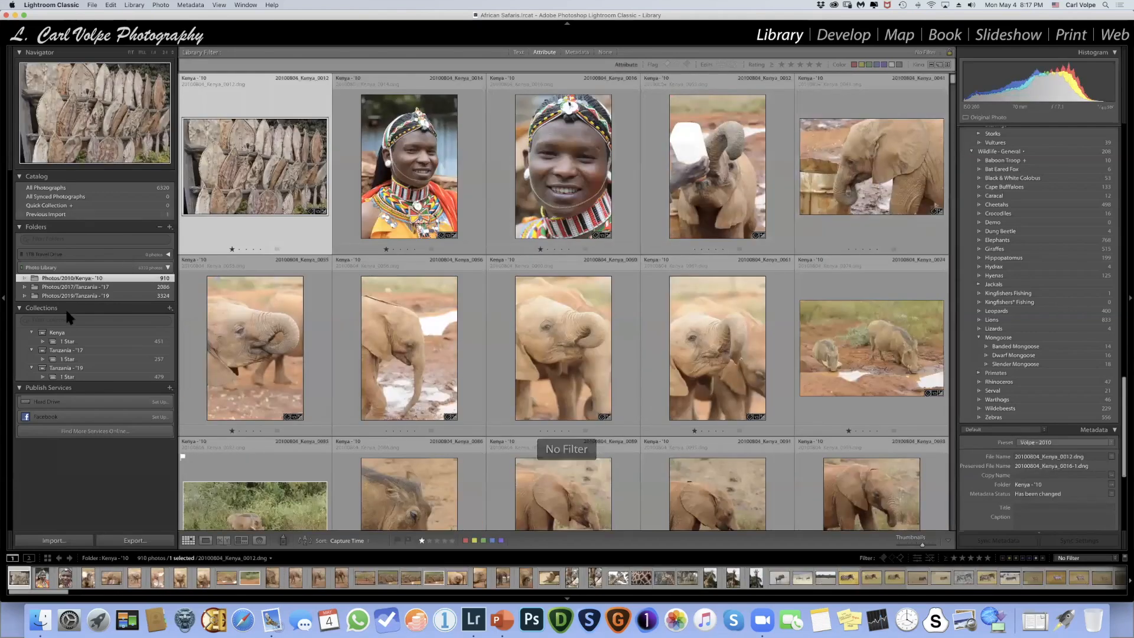
# - Select the Kenya and both Tanzania folders together, filter them to one star or higher, and clear that rating filter
pyautogui.keyDown('shift'); pyautogui.click(96, 297); pyautogui.keyUp('shift')
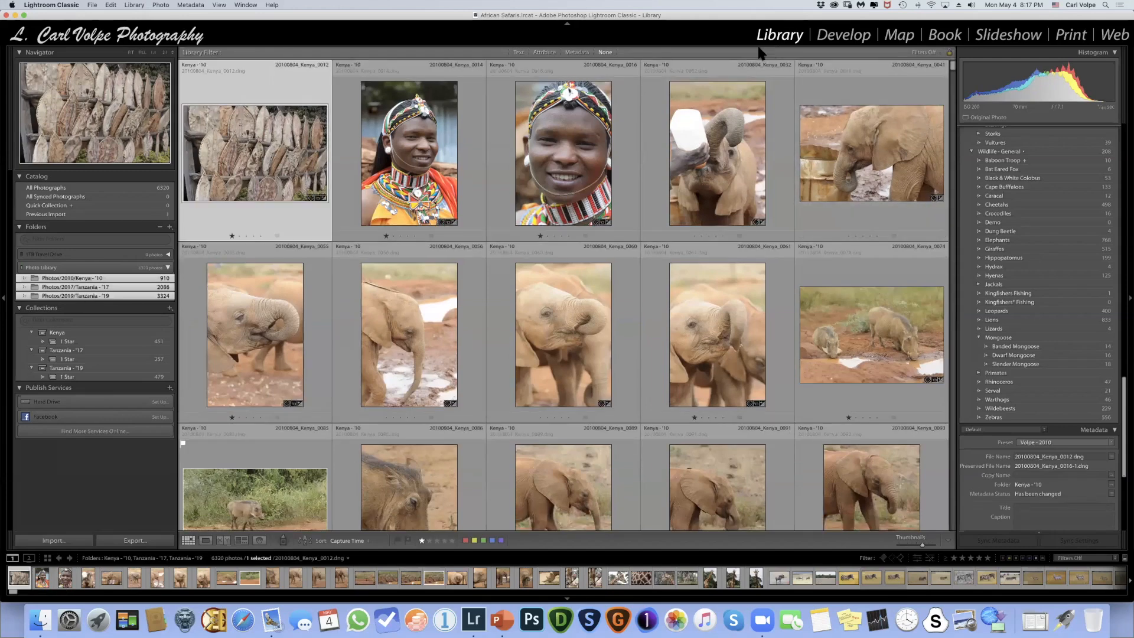
pyautogui.click(544, 52)
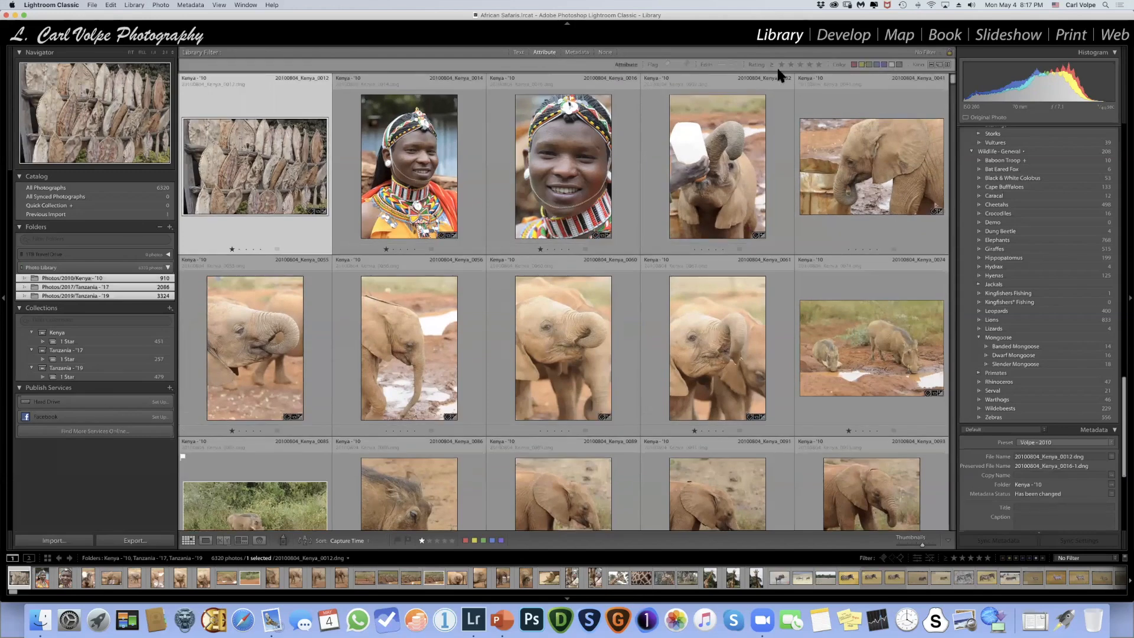
pyautogui.click(781, 64)
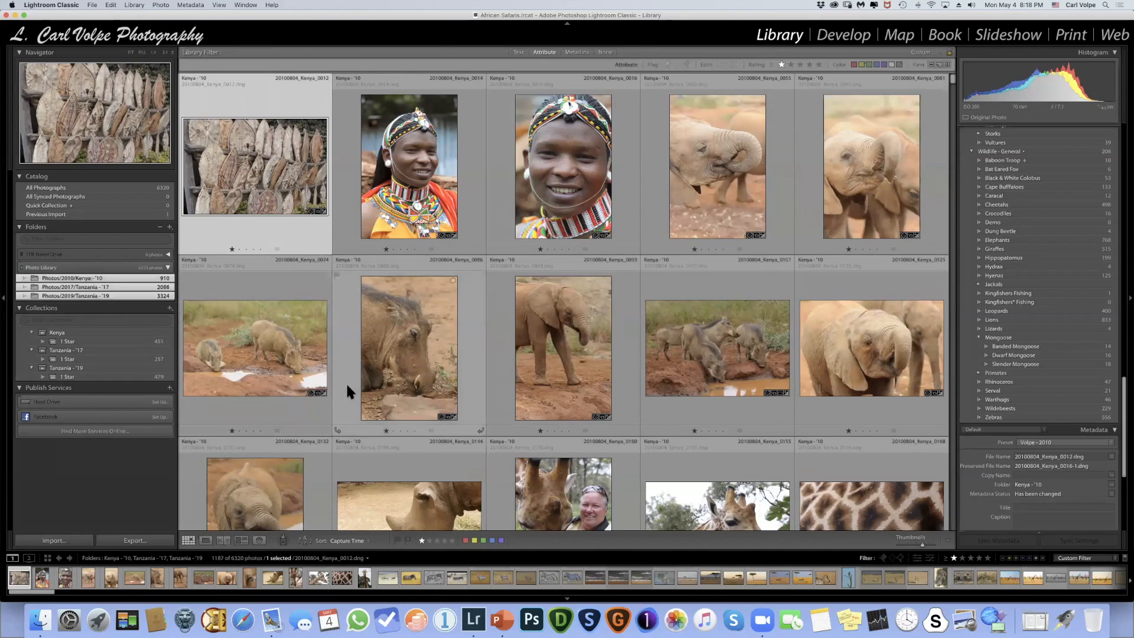
pyautogui.click(781, 63)
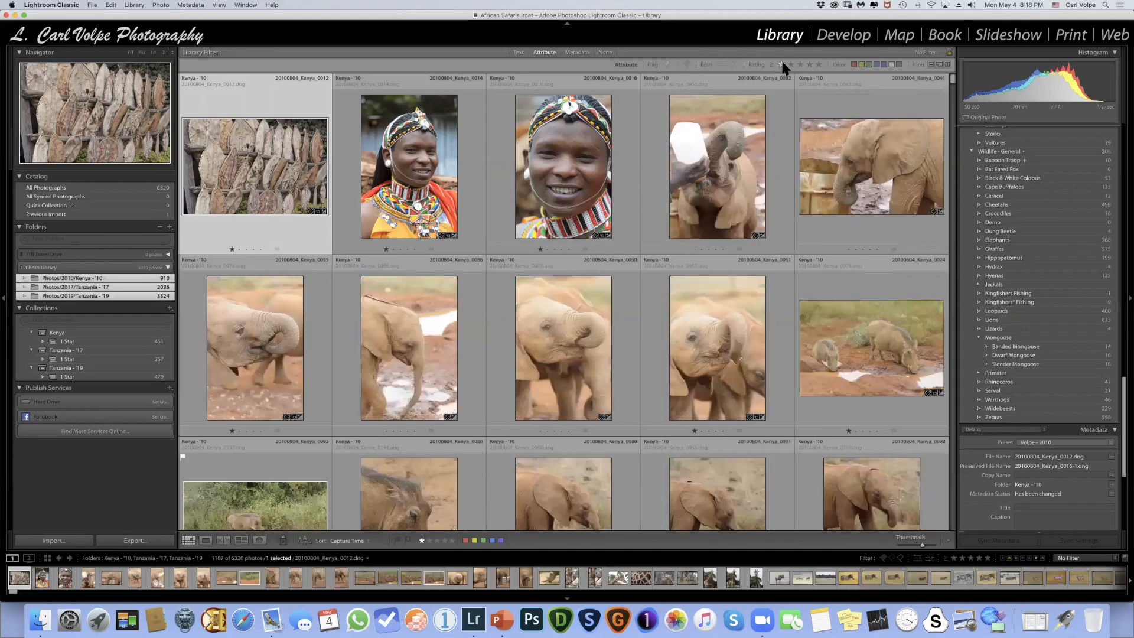
# - Show the metadata filter for the three folders, enlarge its columns vertically, and browse the keyword list
pyautogui.click(578, 53)
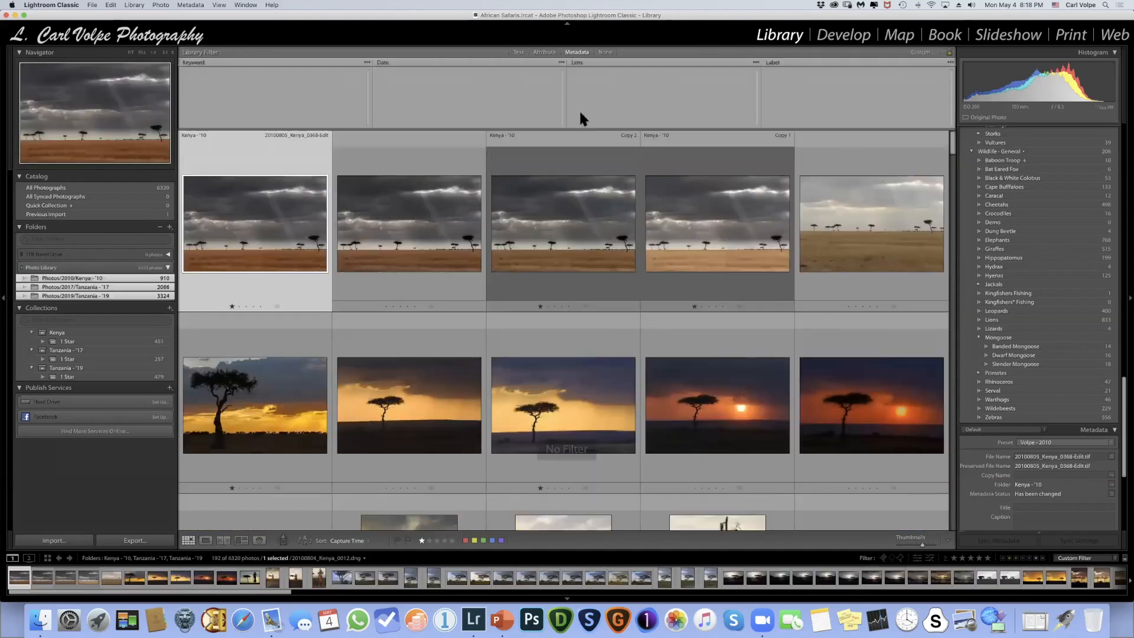
pyautogui.scroll(10, 233, 80)
pyautogui.scroll(3, 236, 77)
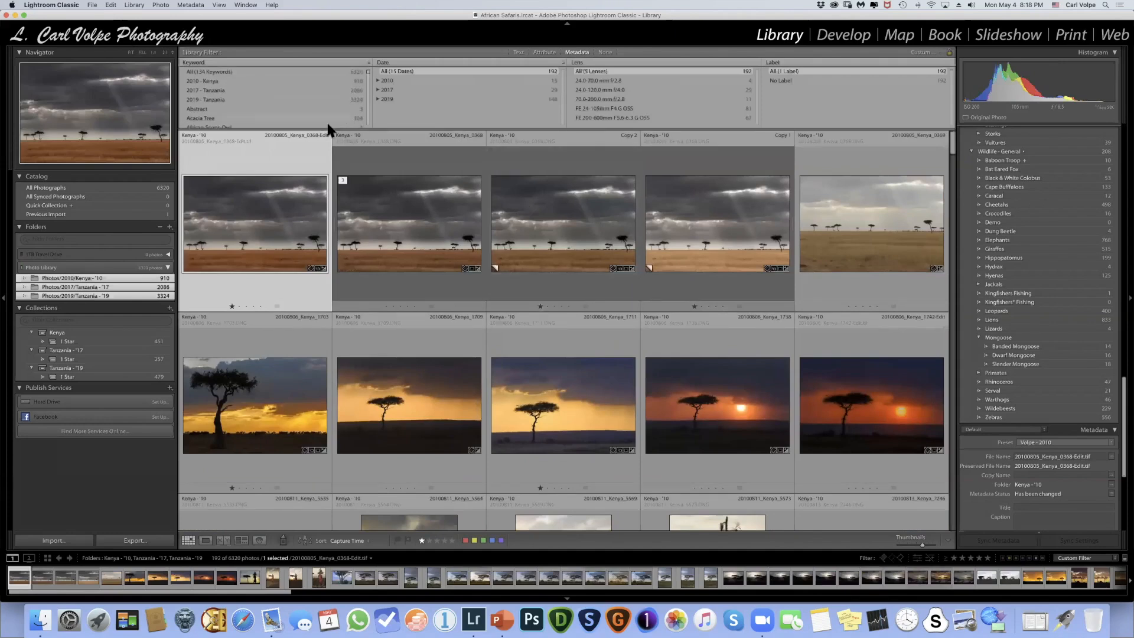
pyautogui.moveTo(329, 136); pyautogui.dragTo(329, 180)
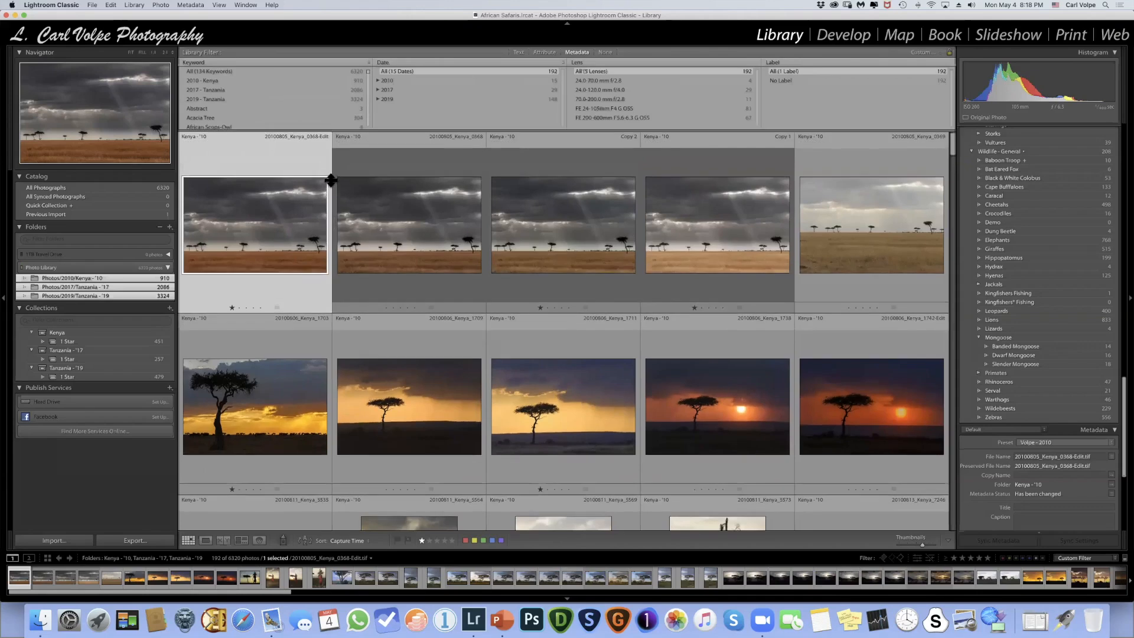
pyautogui.scroll(-15, 230, 102)
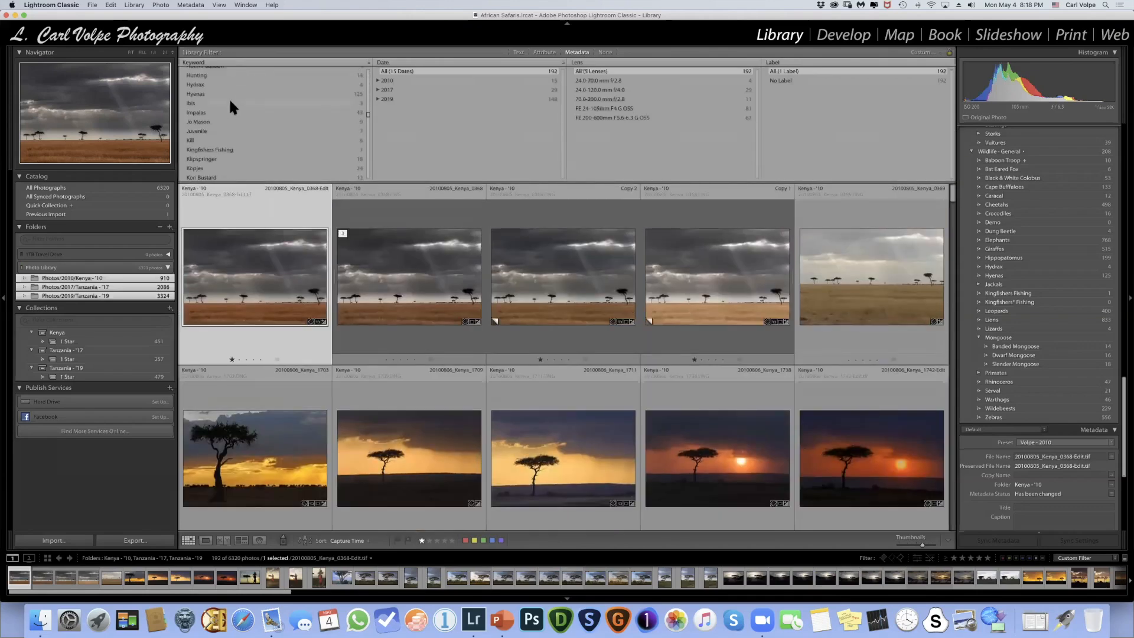
pyautogui.scroll(-5, 229, 98)
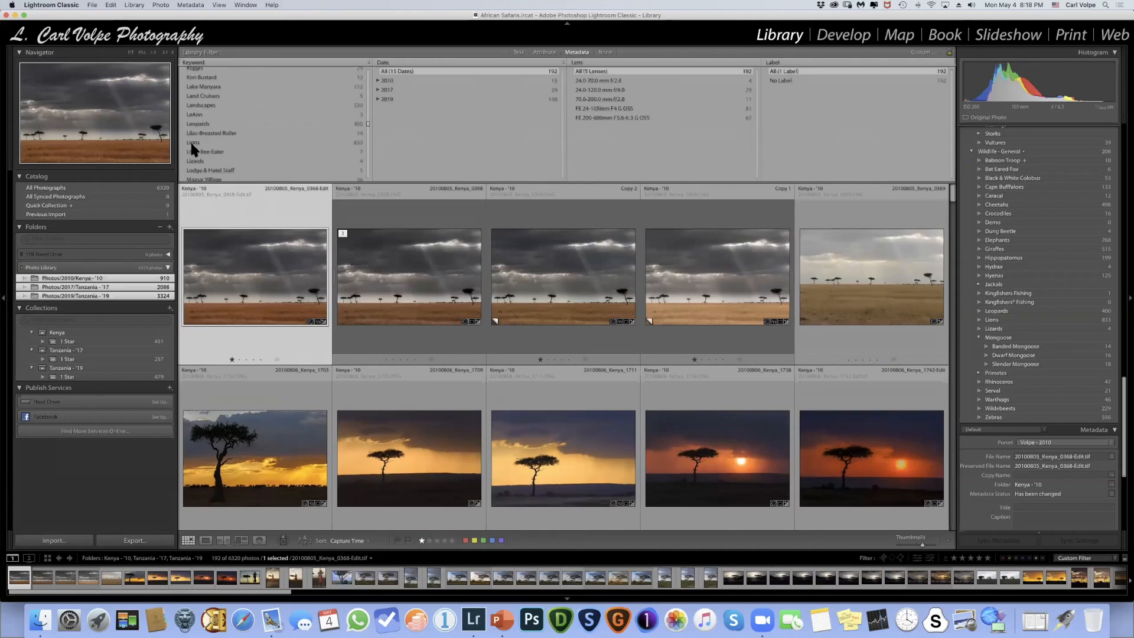
# - Display only the Kenya - '10 folder with the metadata filter and reset its keyword selection to All
pyautogui.click(134, 280)
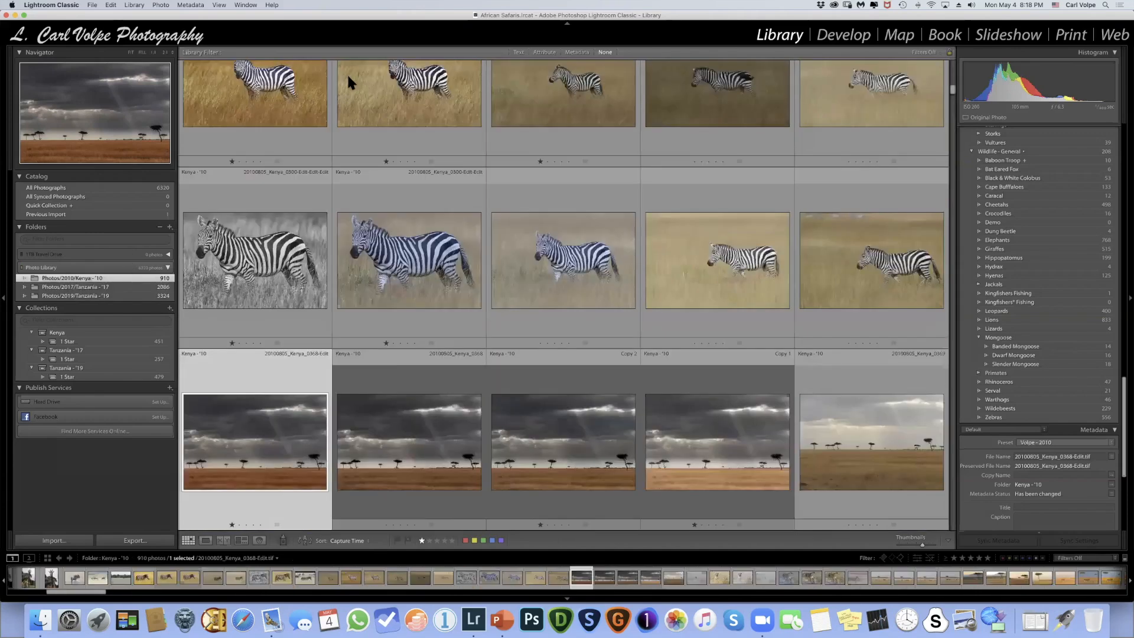
pyautogui.scroll(20, 348, 82)
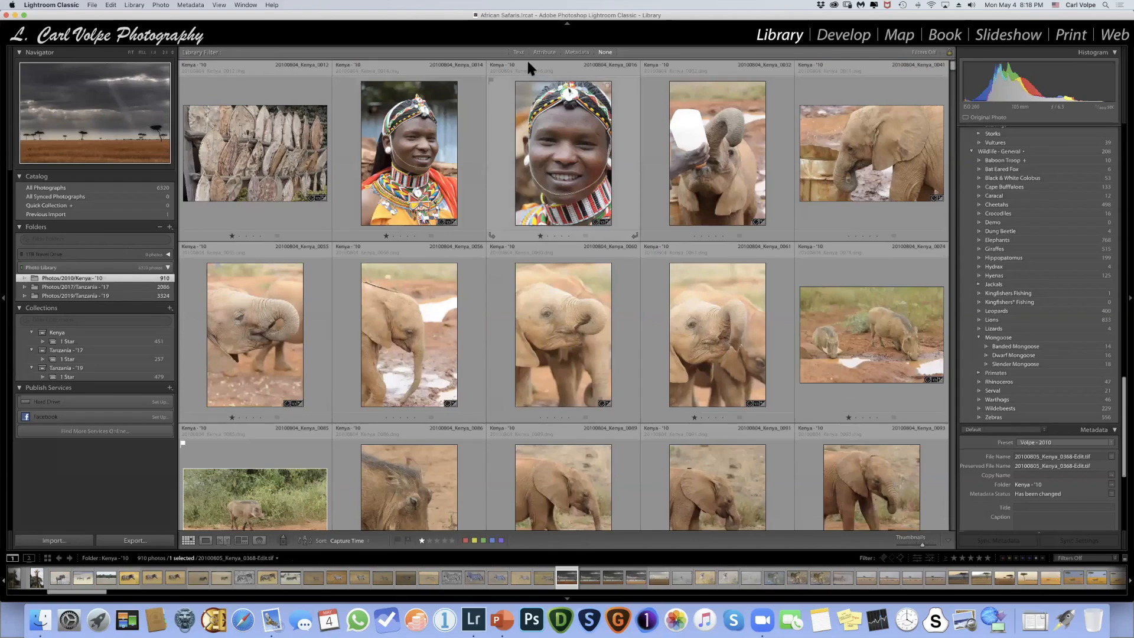
pyautogui.click(576, 53)
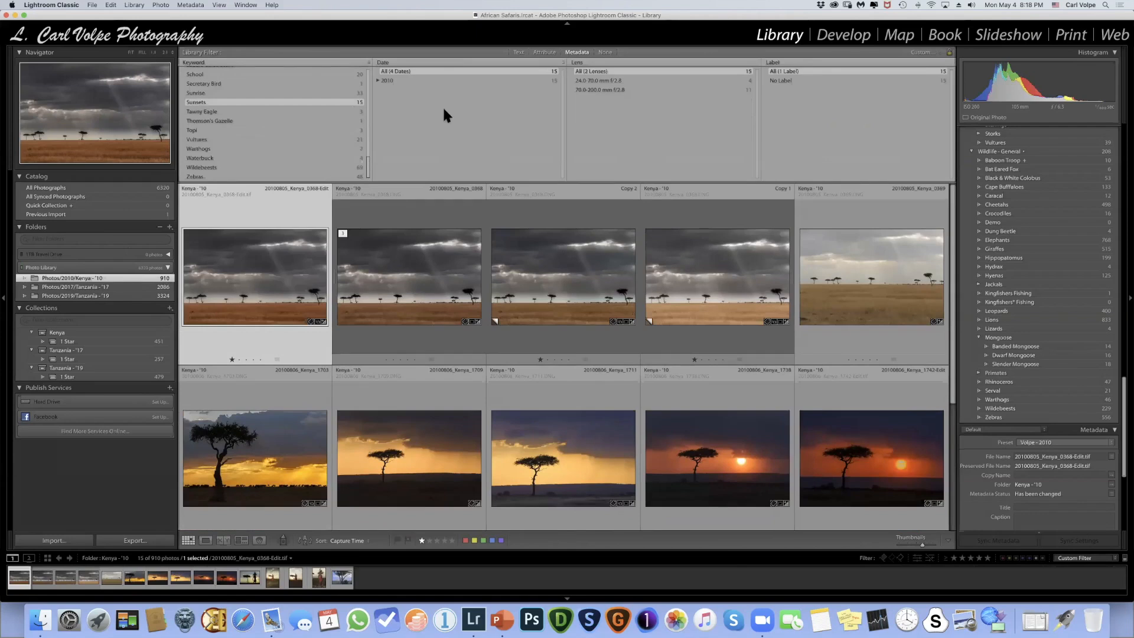
pyautogui.scroll(10, 239, 70)
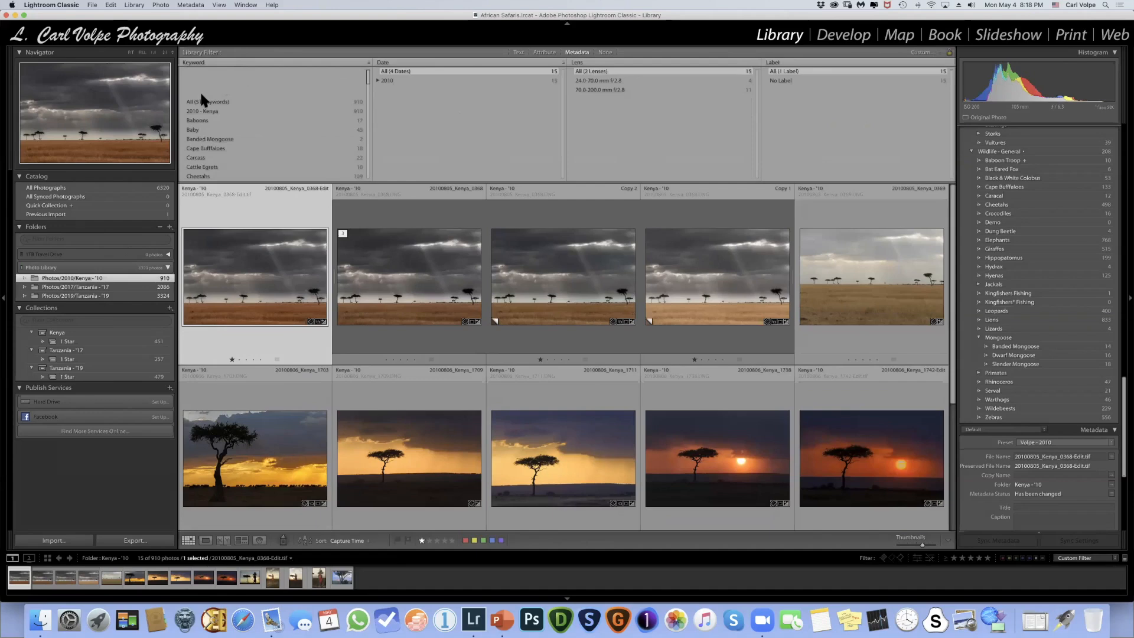
pyautogui.click(206, 70)
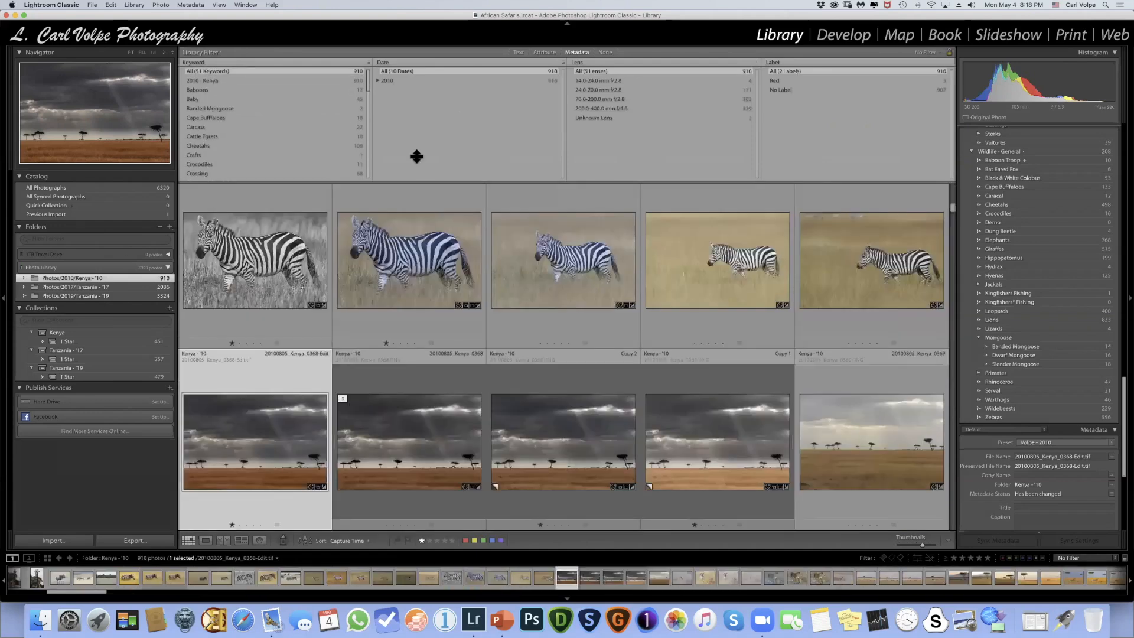
# - Filter the Kenya - '10 folder by the Zebras keyword and look through the matching photos
pyautogui.scroll(-5, 236, 89)
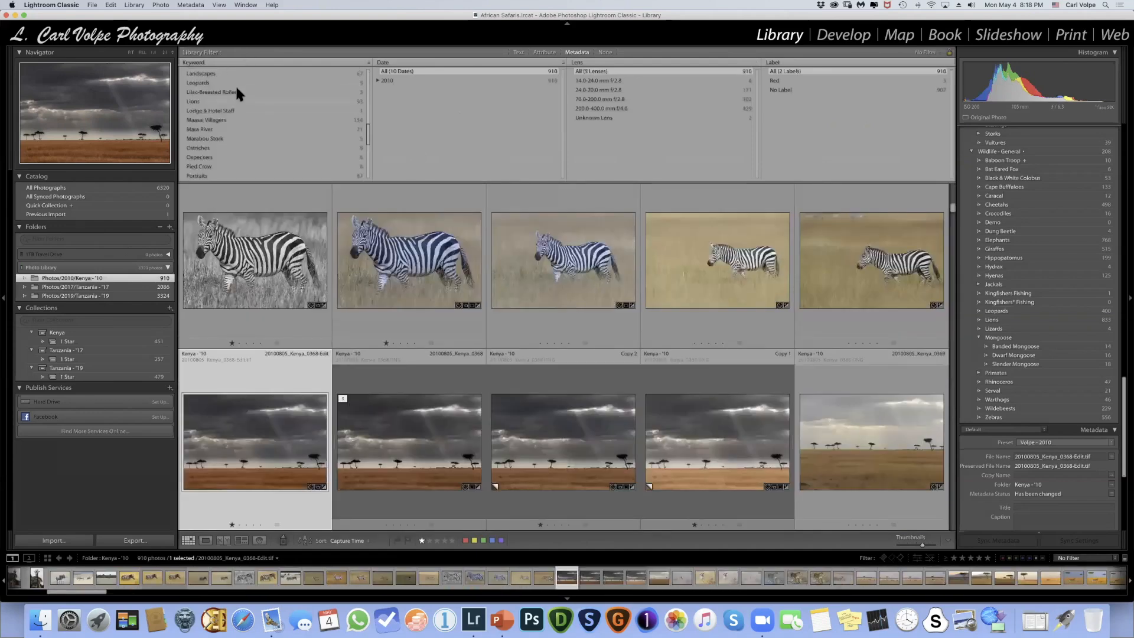
pyautogui.scroll(-5, 236, 93)
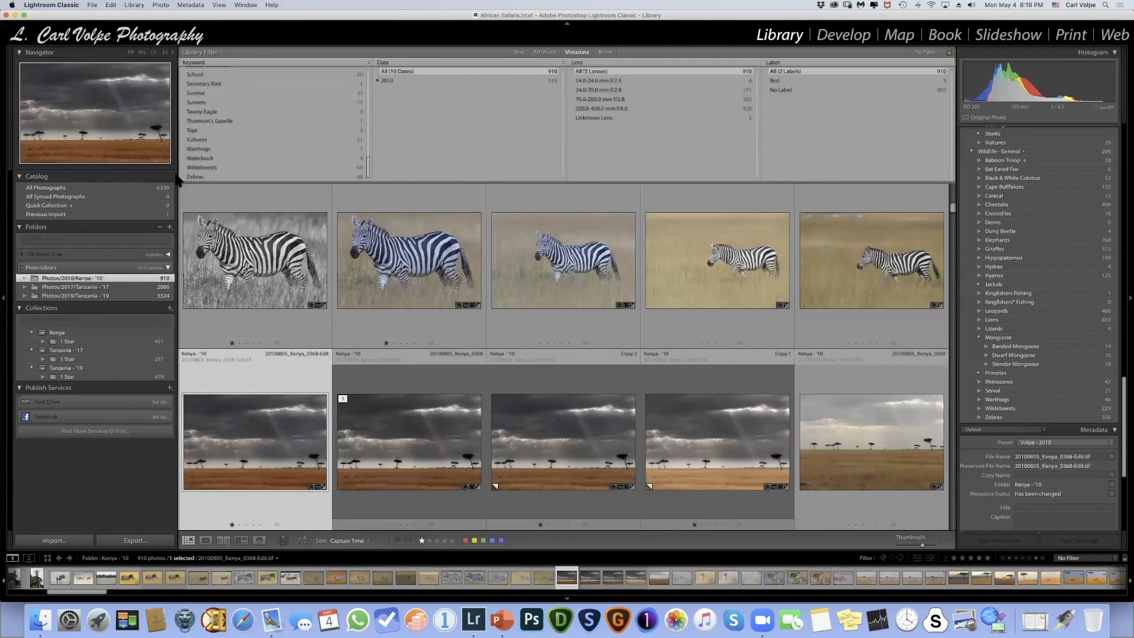
pyautogui.click(197, 176)
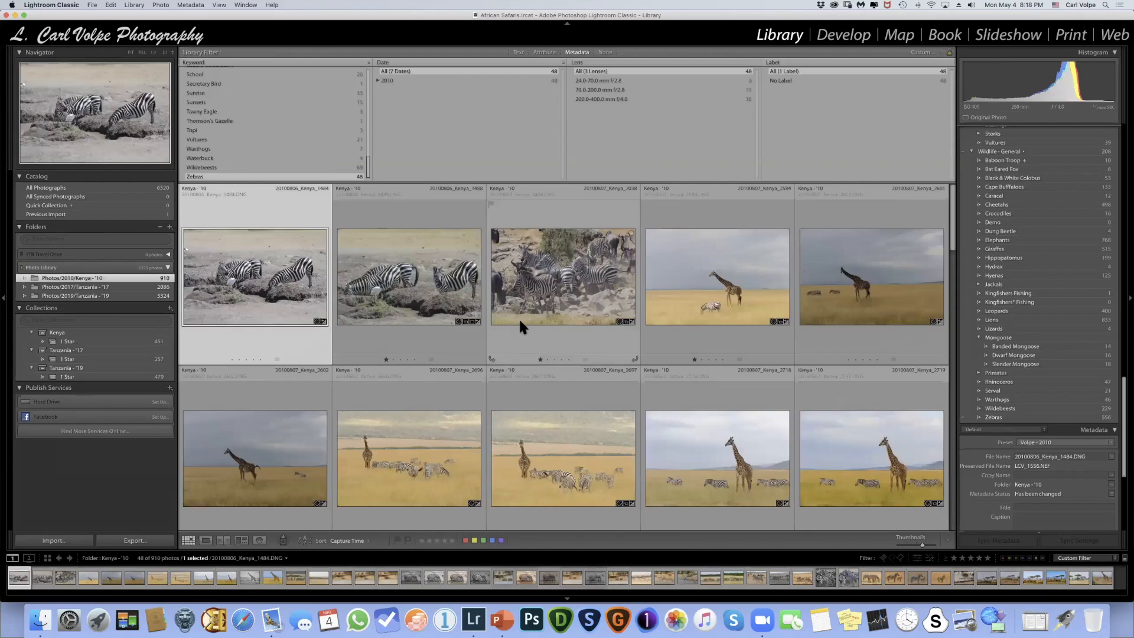
pyautogui.scroll(-4, 518, 322)
pyautogui.scroll(-2, 518, 317)
pyautogui.scroll(7, 519, 317)
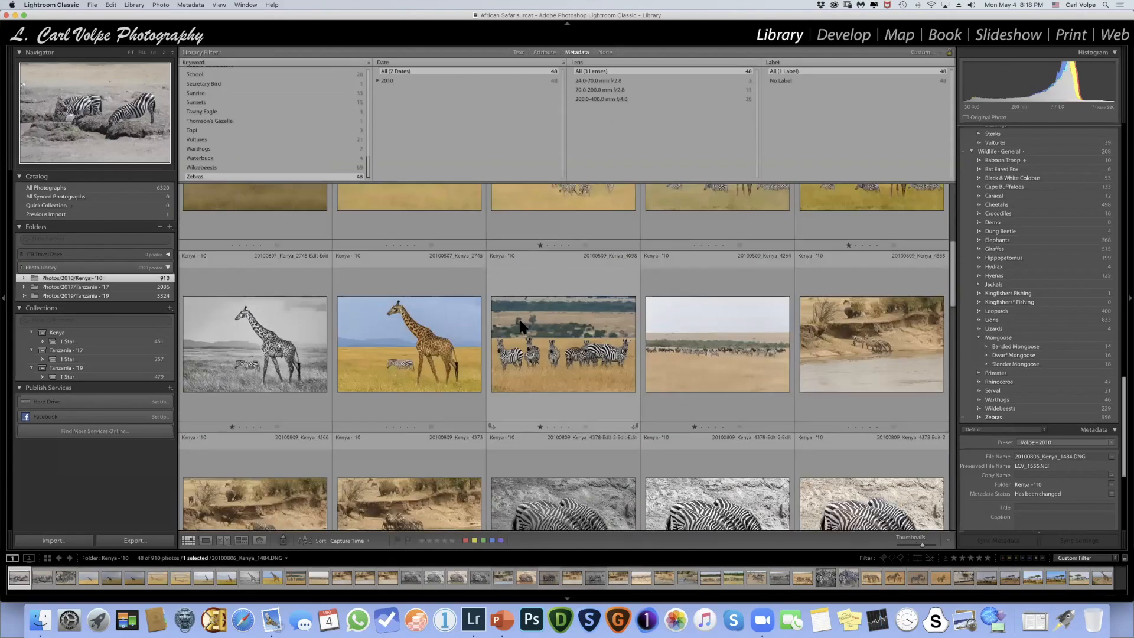
pyautogui.scroll(-2, 518, 316)
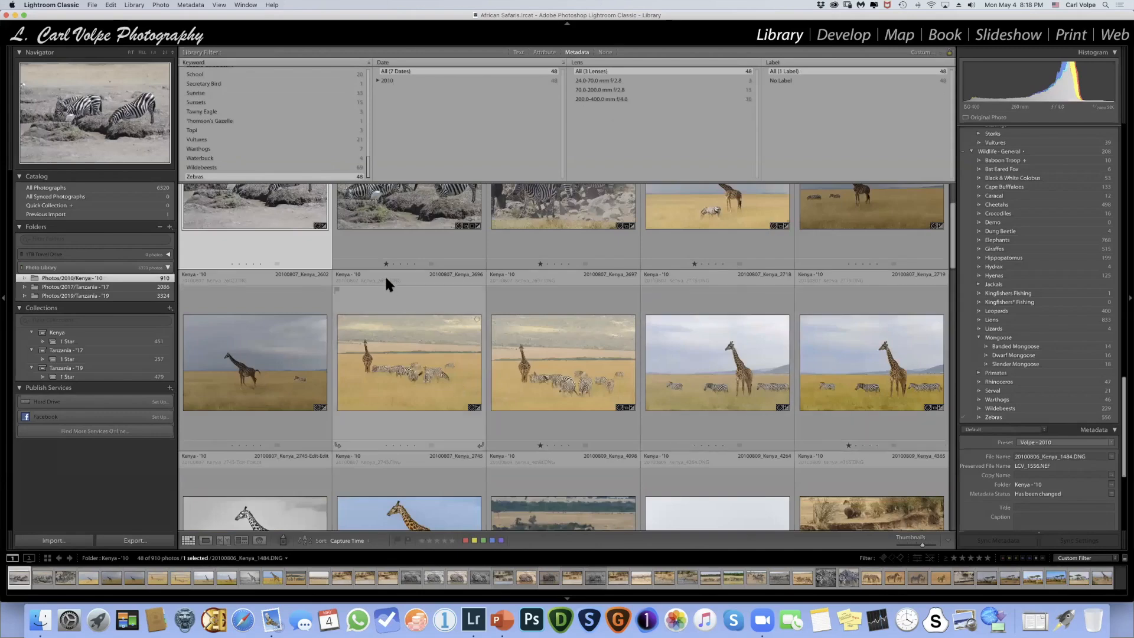
pyautogui.scroll(2, 385, 275)
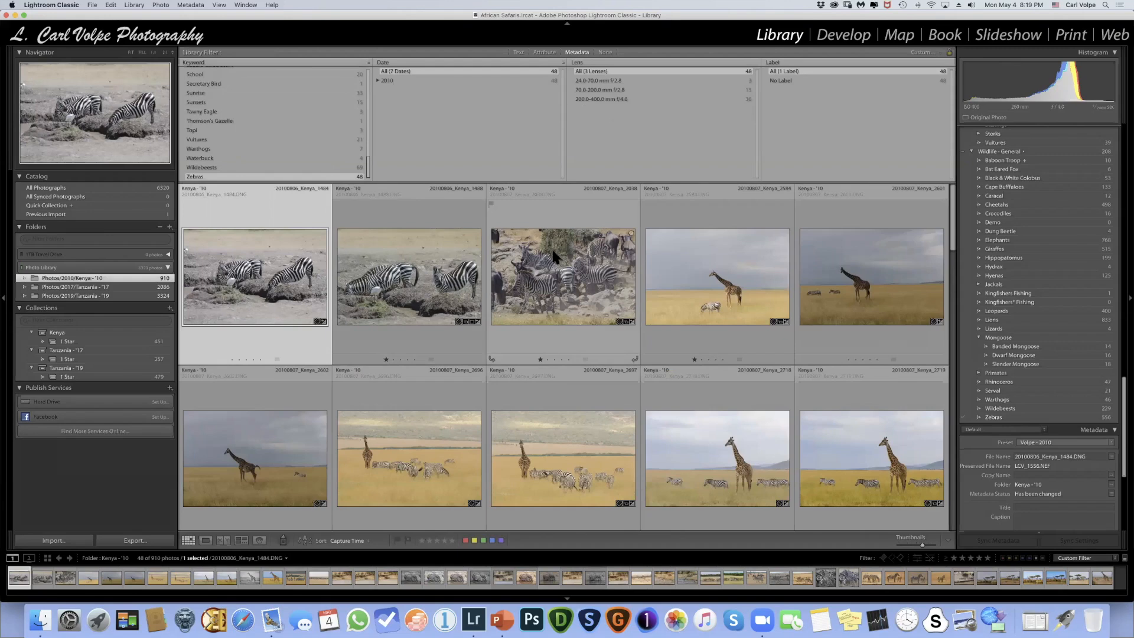
# - Apply the Zebras metadata filter across all three folders and change the Date column to Focal Length
pyautogui.keyDown('shift'); pyautogui.click(101, 301); pyautogui.keyUp('shift')
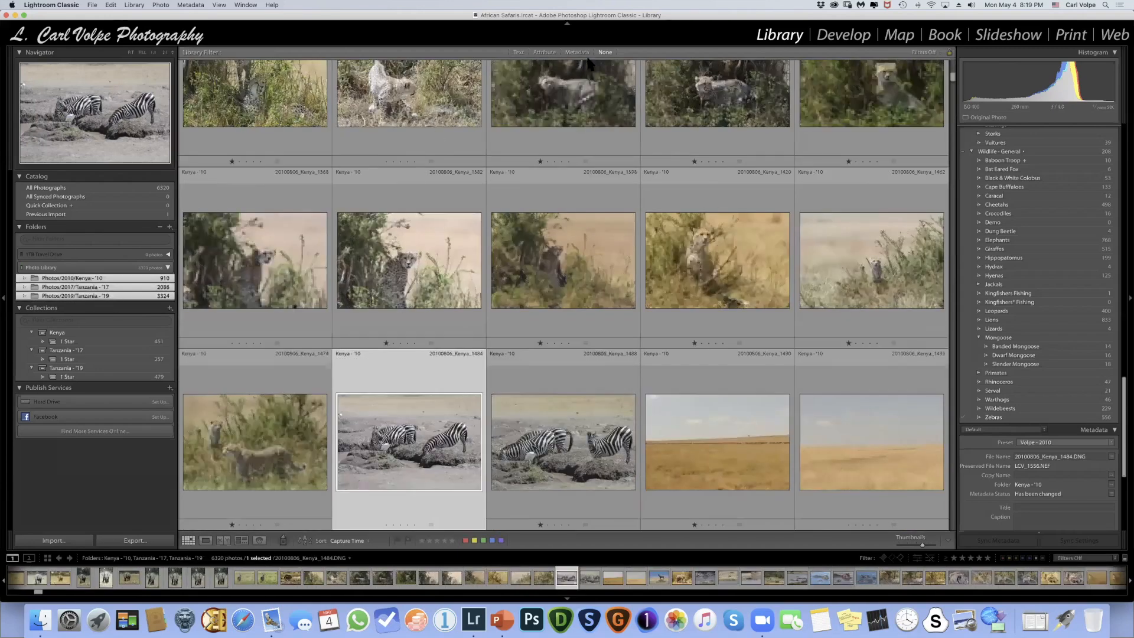
pyautogui.click(577, 53)
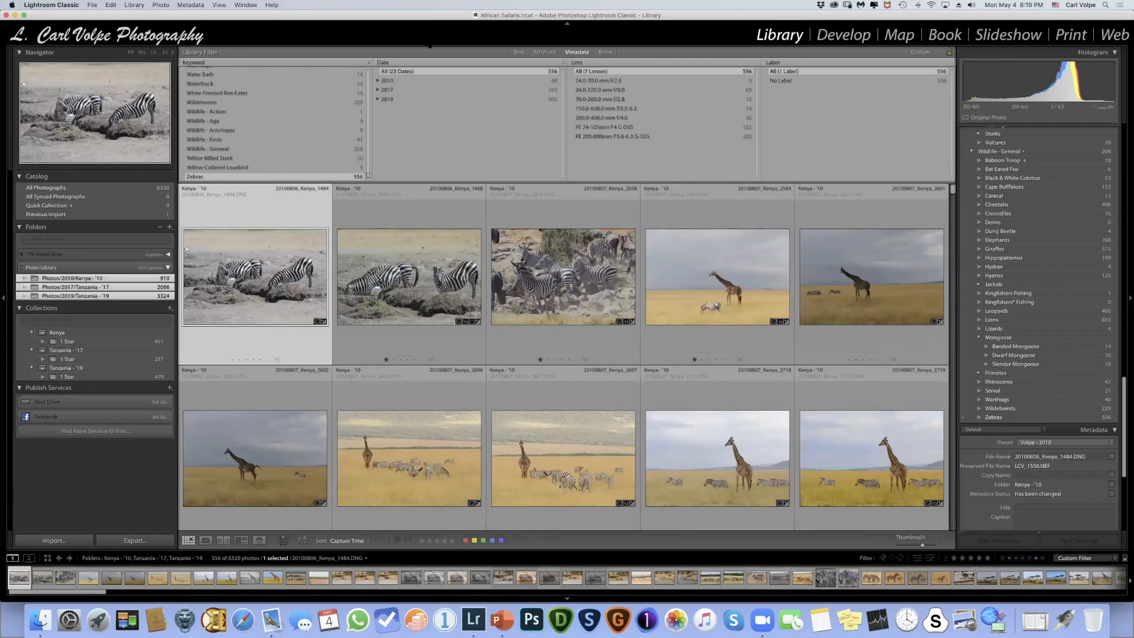
pyautogui.click(392, 62)
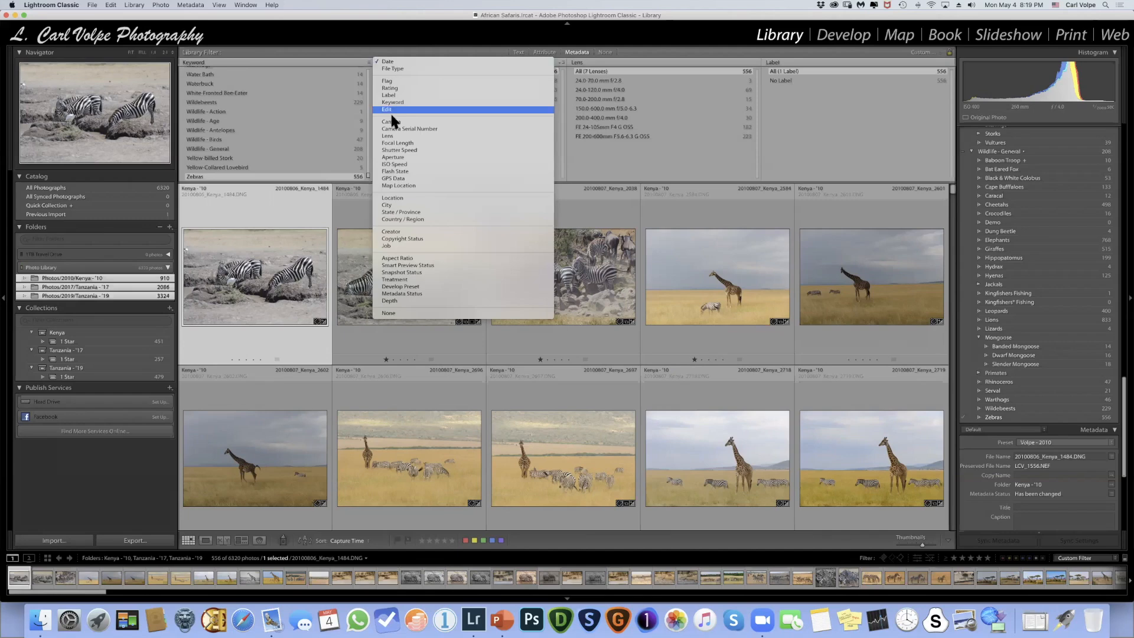
pyautogui.click(398, 144)
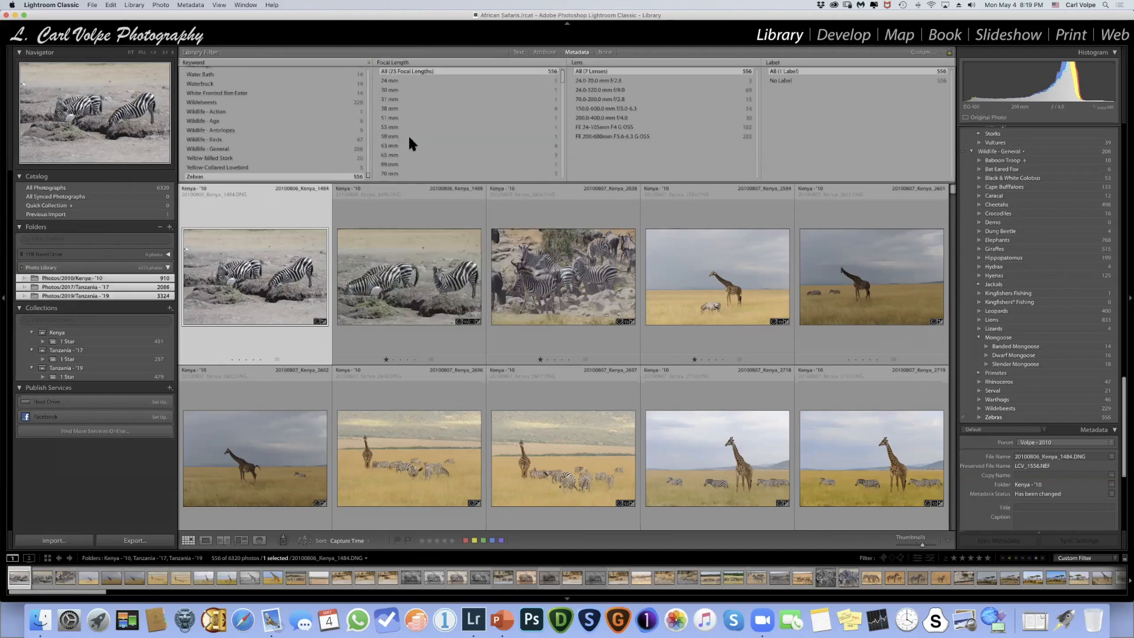
# - Browse the focal lengths listed for the Zebras photos and change the Focal Length column to Lens
pyautogui.scroll(-3, 403, 101)
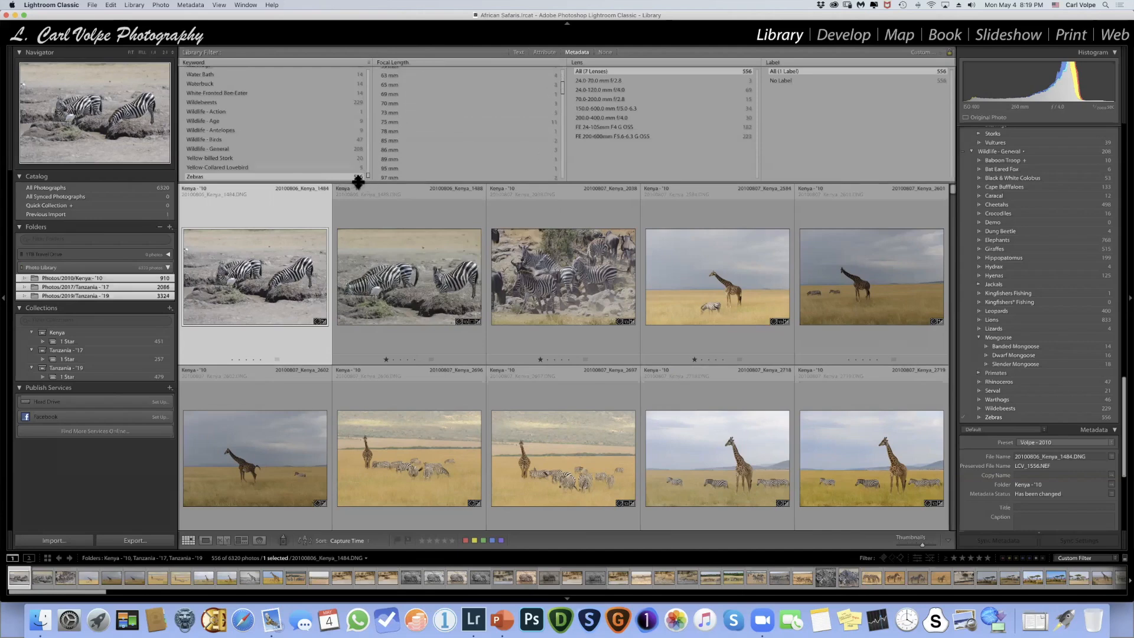
pyautogui.scroll(-3, 460, 140)
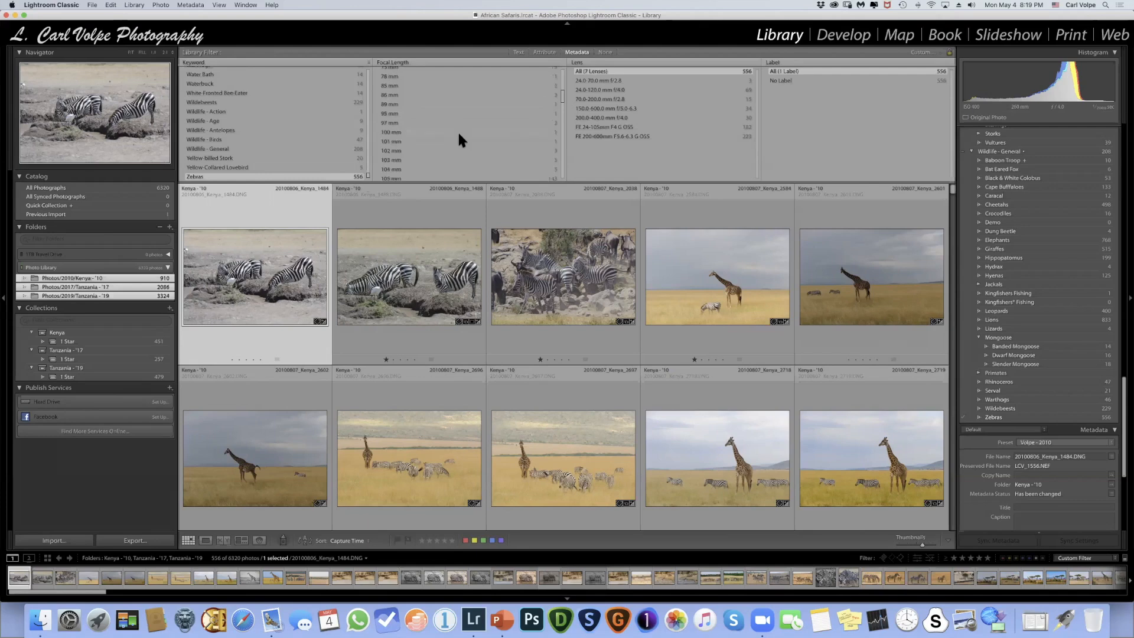
pyautogui.scroll(-5, 404, 137)
pyautogui.scroll(-2, 405, 142)
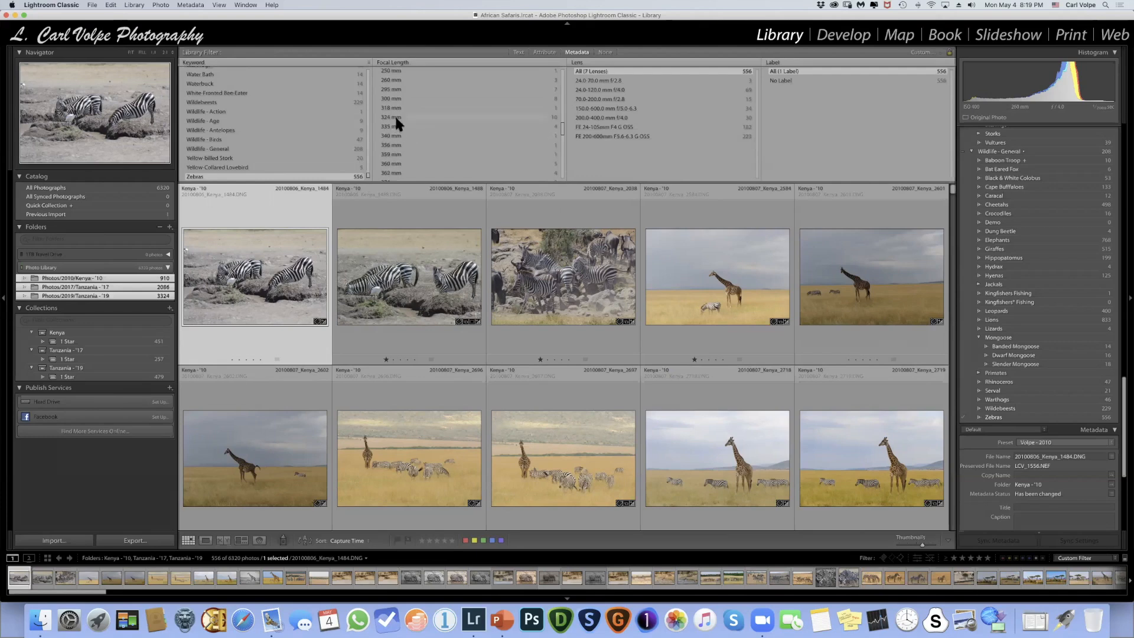
pyautogui.scroll(-2, 396, 120)
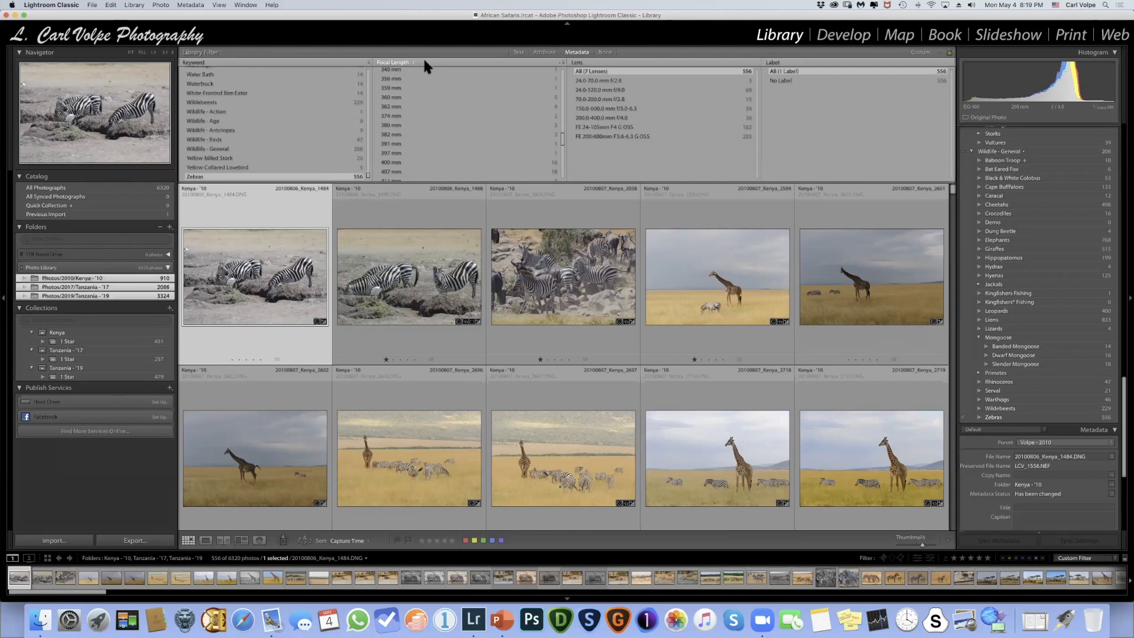
pyautogui.click(409, 61)
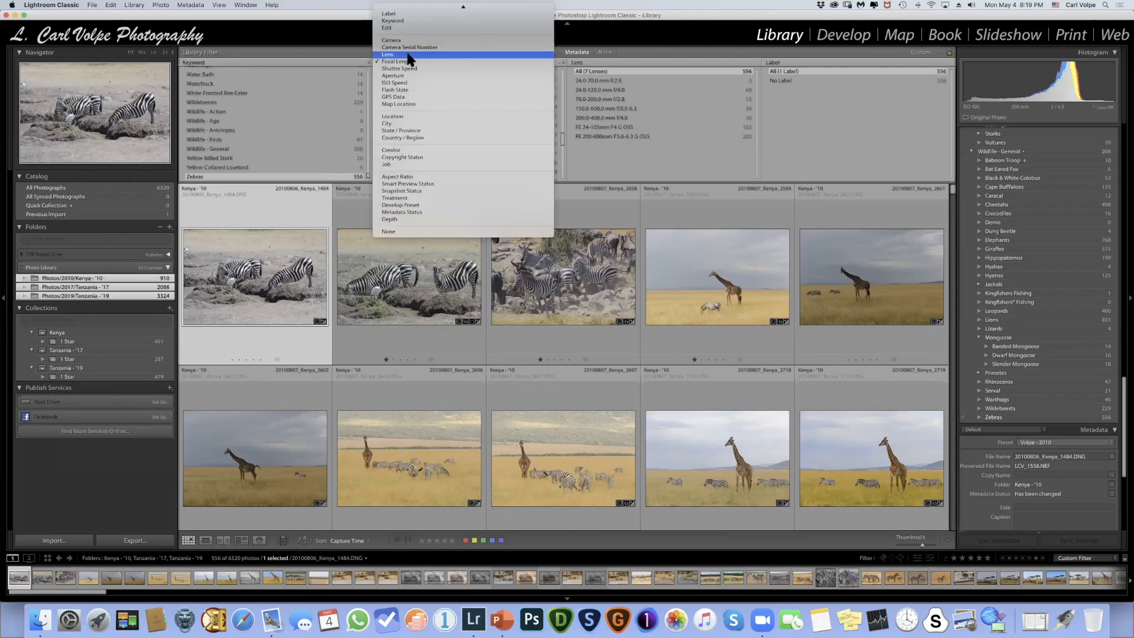
pyautogui.click(409, 54)
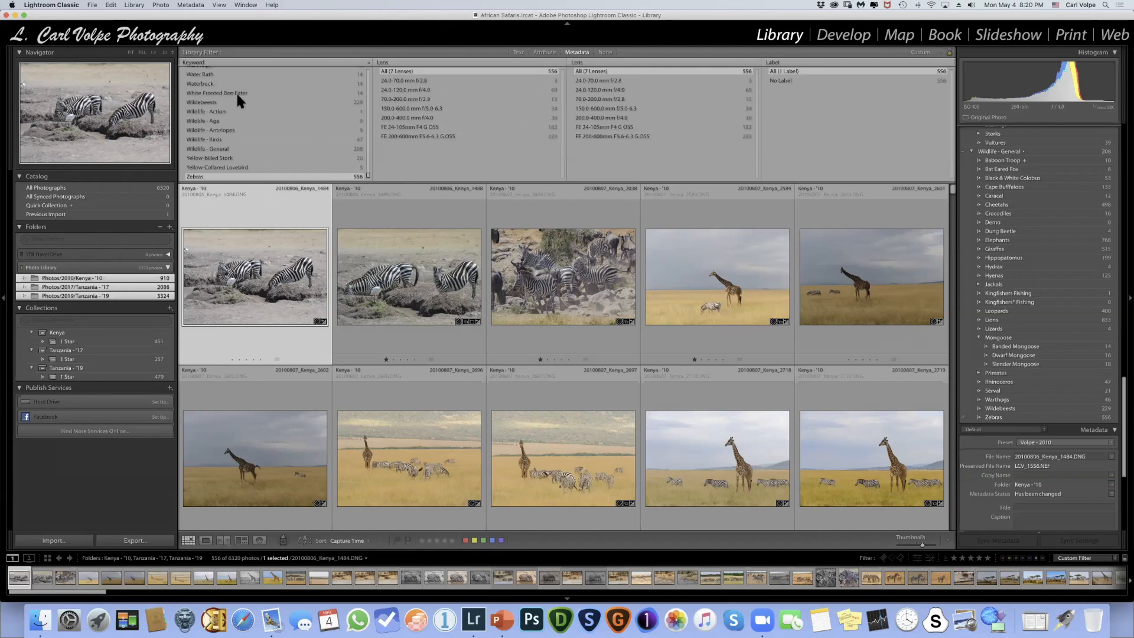
pyautogui.click(390, 62)
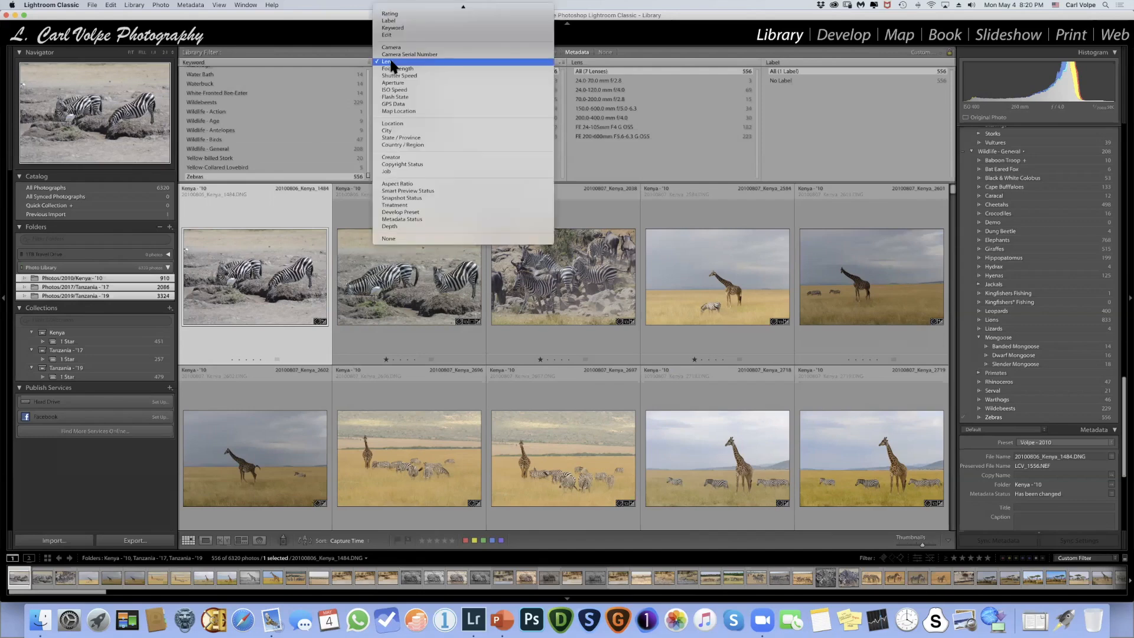
pyautogui.click(435, 61)
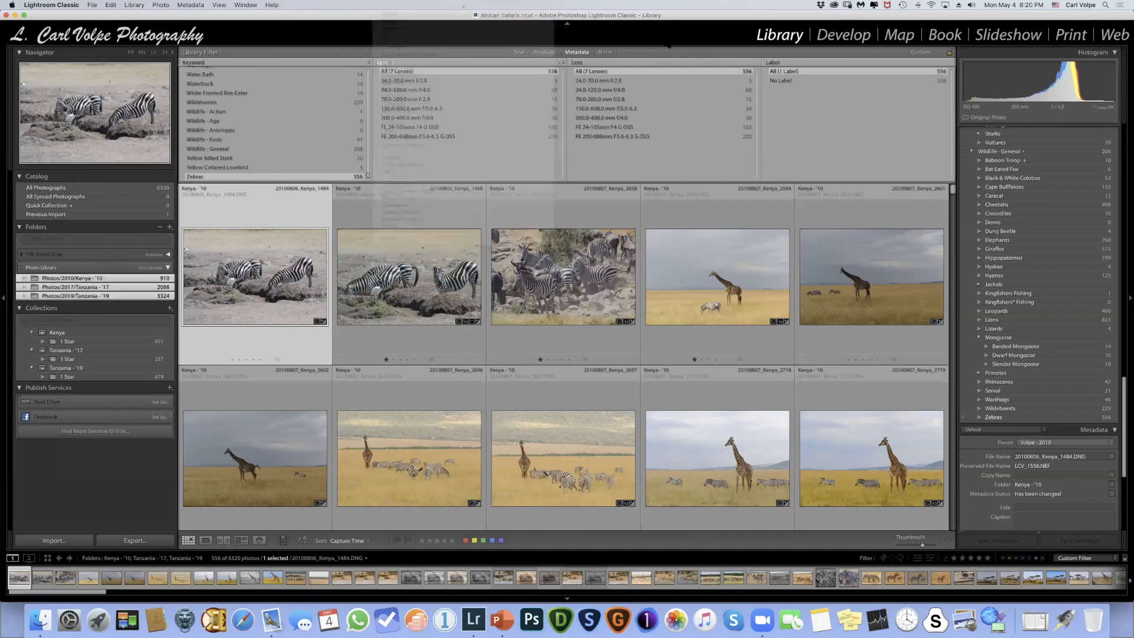
# - Filter the three folders by the Hippopotamus keyword in place of Zebras
pyautogui.scroll(20, 272, 105)
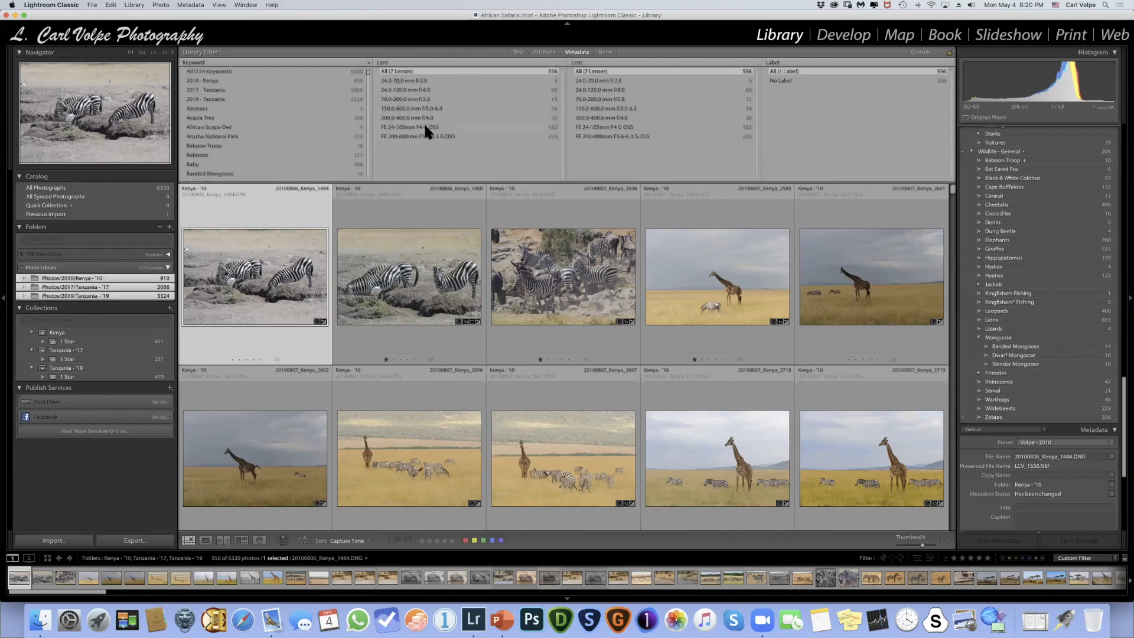
pyautogui.scroll(-10, 245, 115)
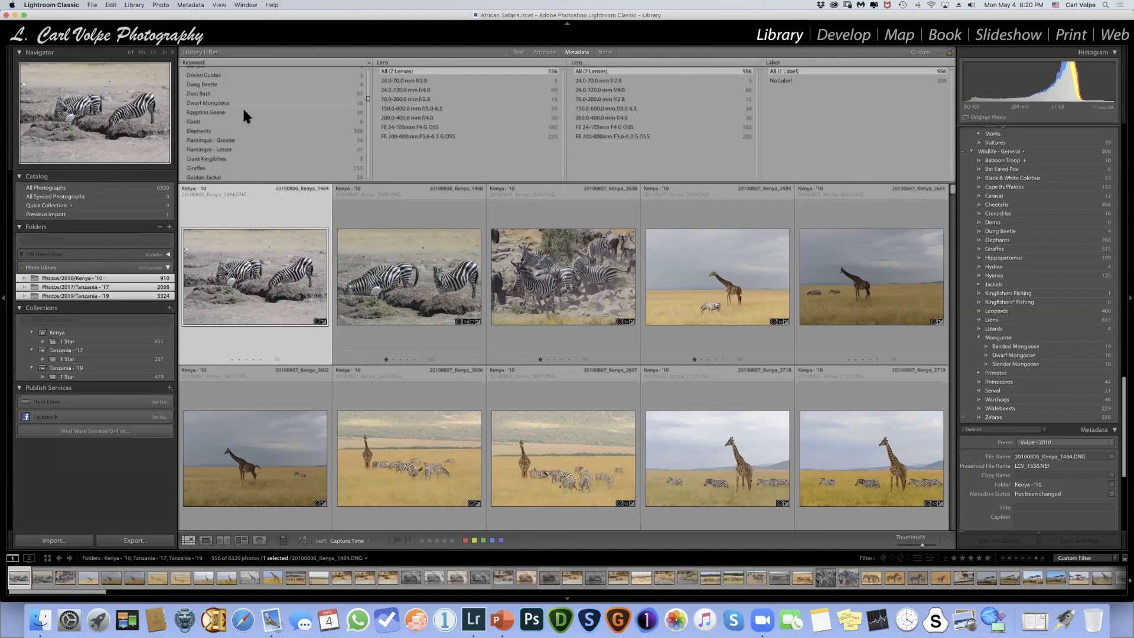
pyautogui.scroll(-4, 245, 115)
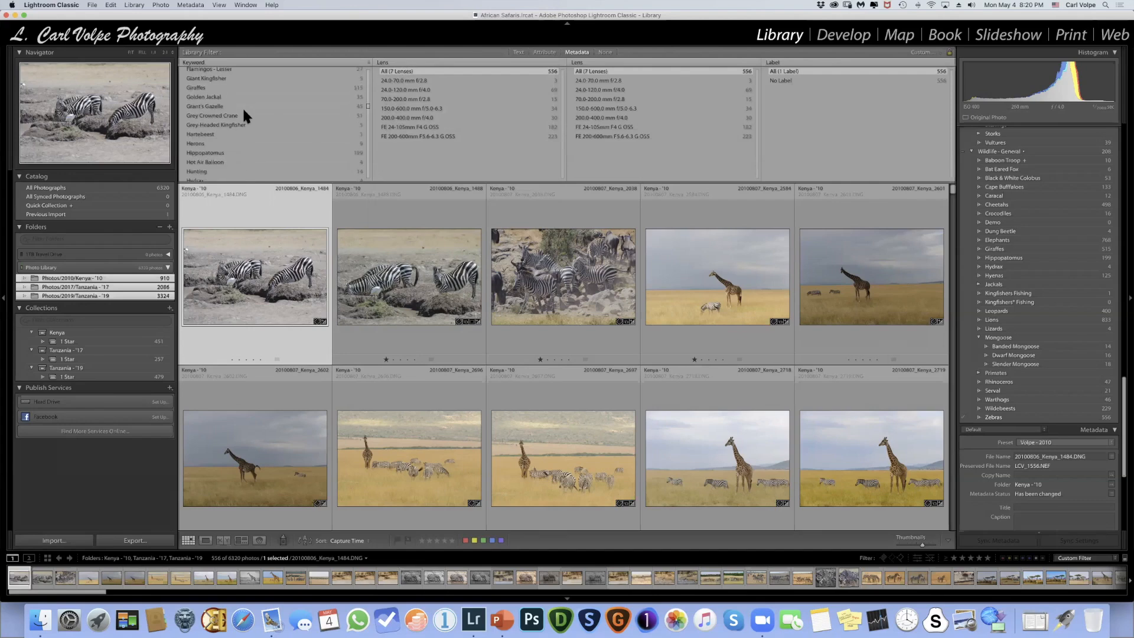
pyautogui.click(212, 135)
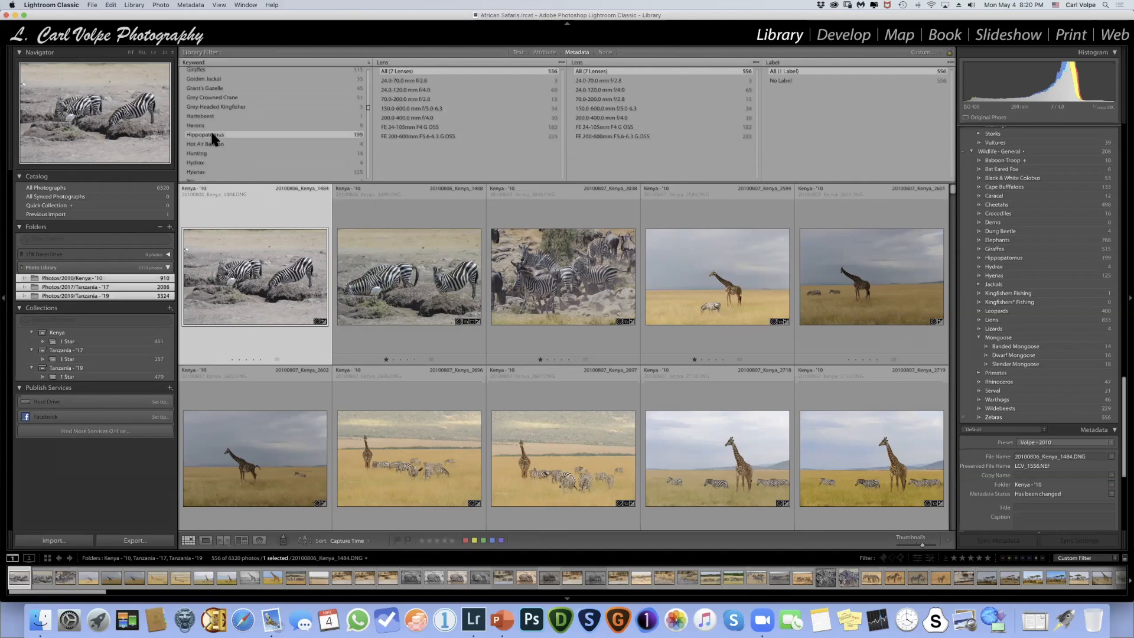
# - Change the metadata filter's second column from Lens to Keyword for the hippopotamus photos
pyautogui.click(393, 61)
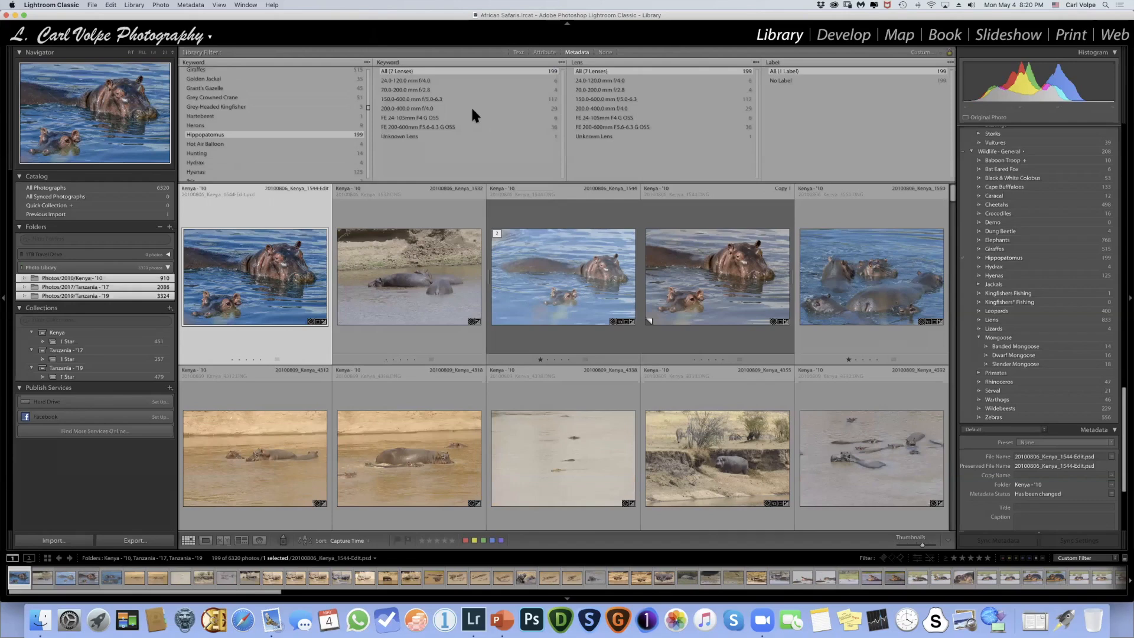
pyautogui.scroll(-4, 430, 106)
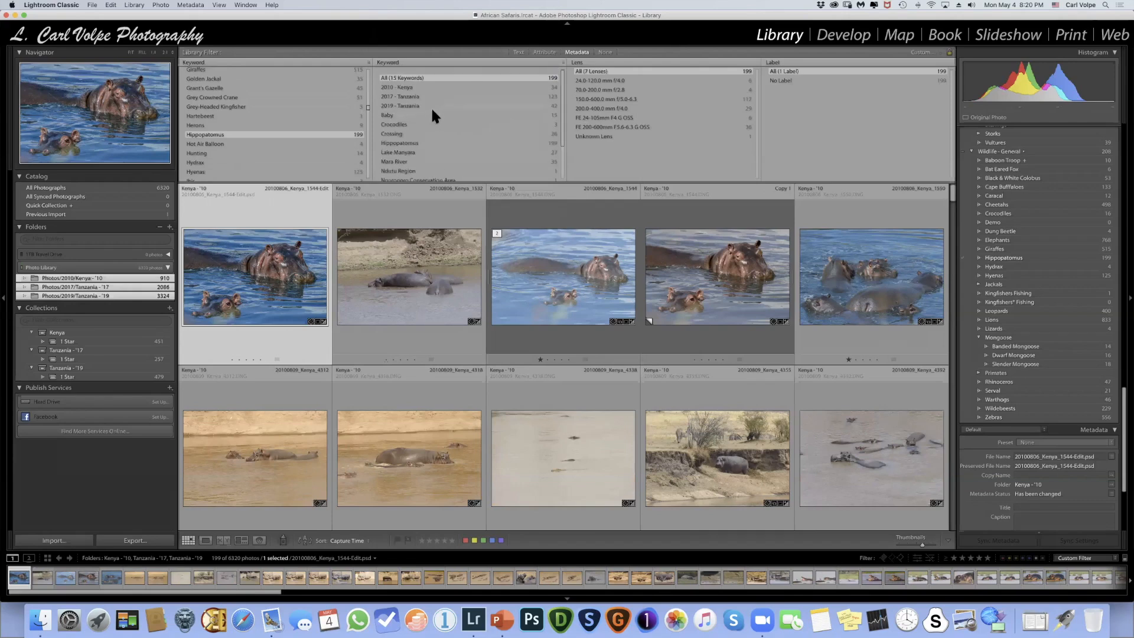
pyautogui.click(403, 61)
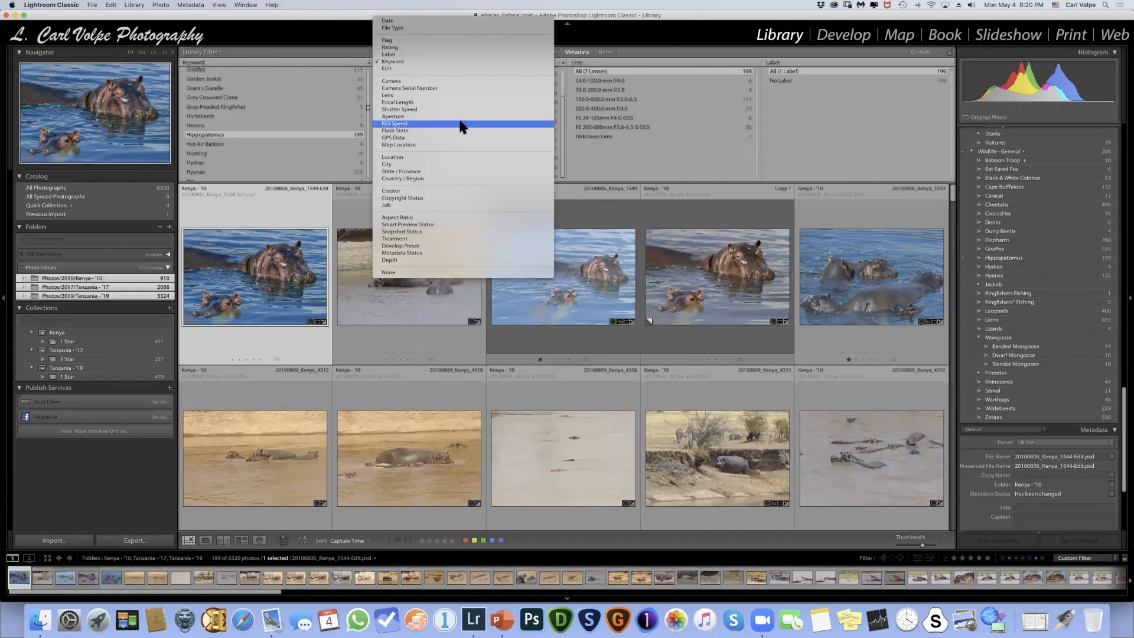
pyautogui.click(394, 110)
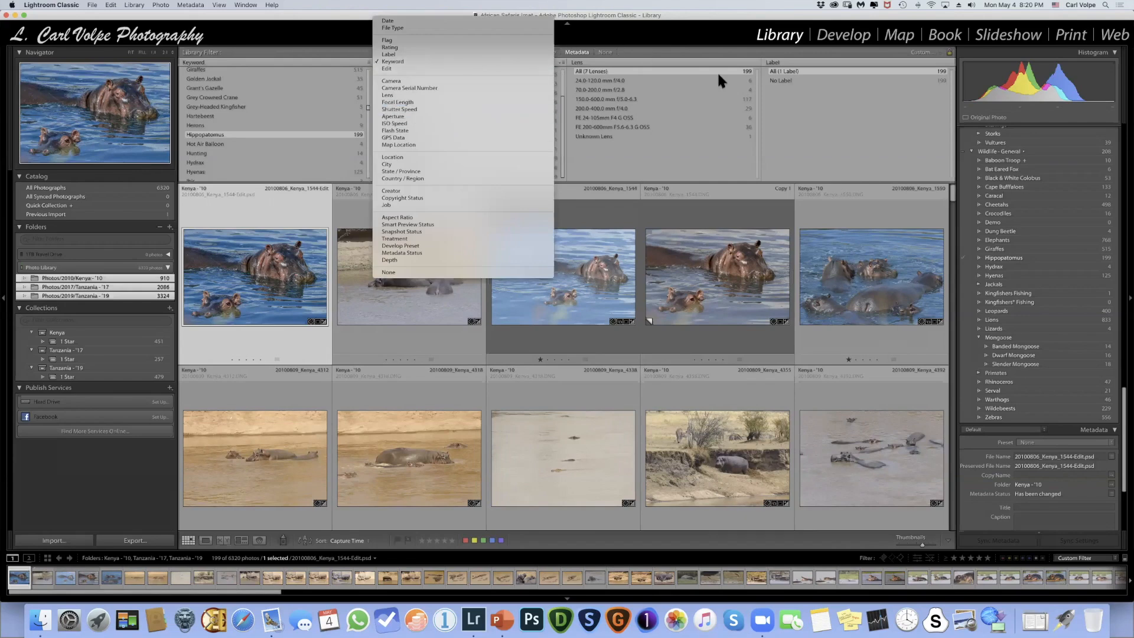
pyautogui.click(731, 48)
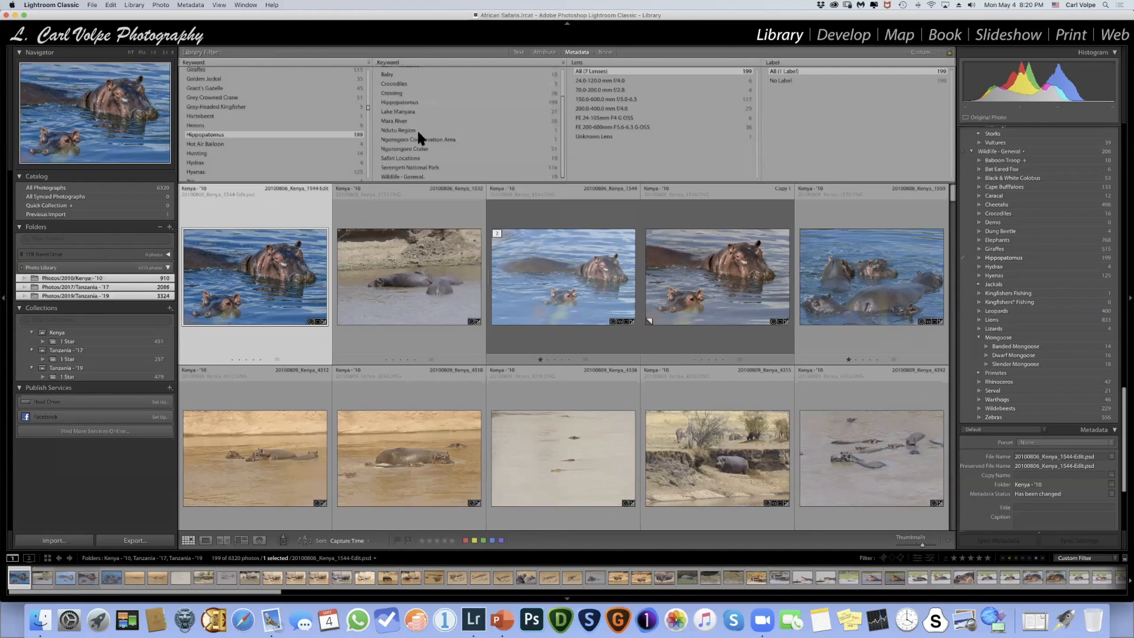
# - Narrow the hippopotamus photos to the Lake Manyara keyword and look through the matching images
pyautogui.scroll(3, 413, 140)
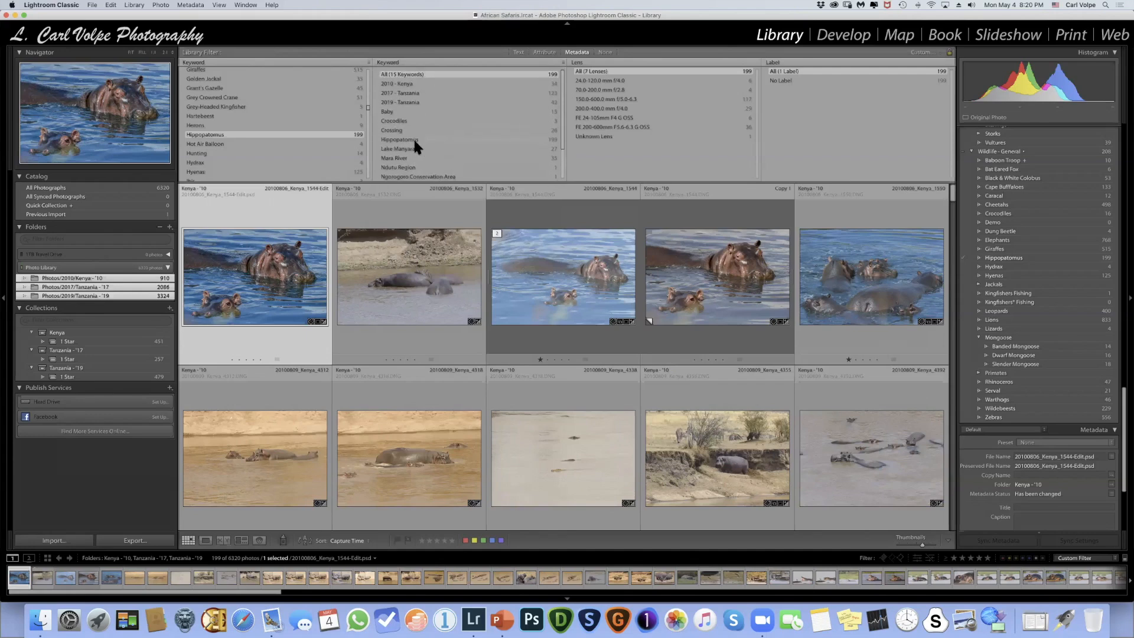
pyautogui.scroll(-3, 413, 137)
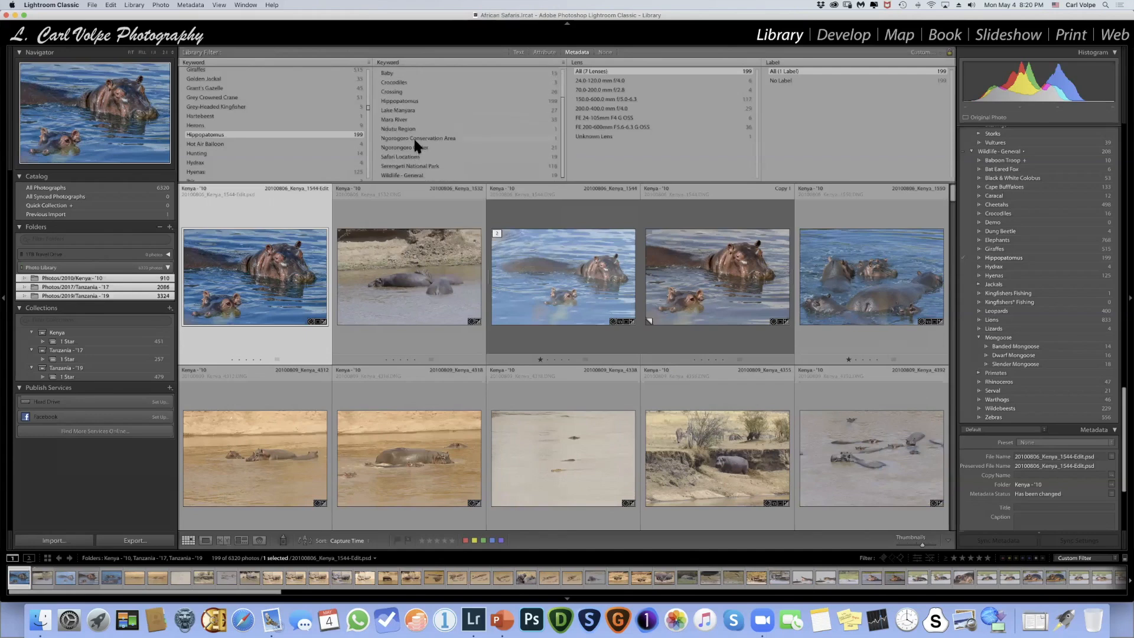
pyautogui.scroll(3, 413, 136)
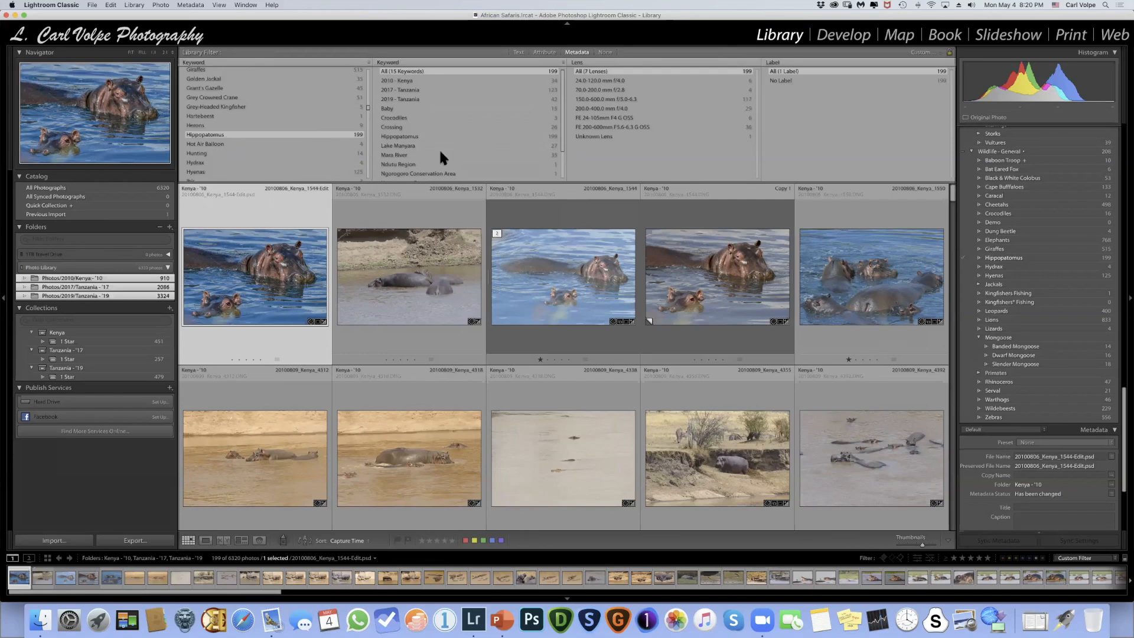
pyautogui.click(403, 145)
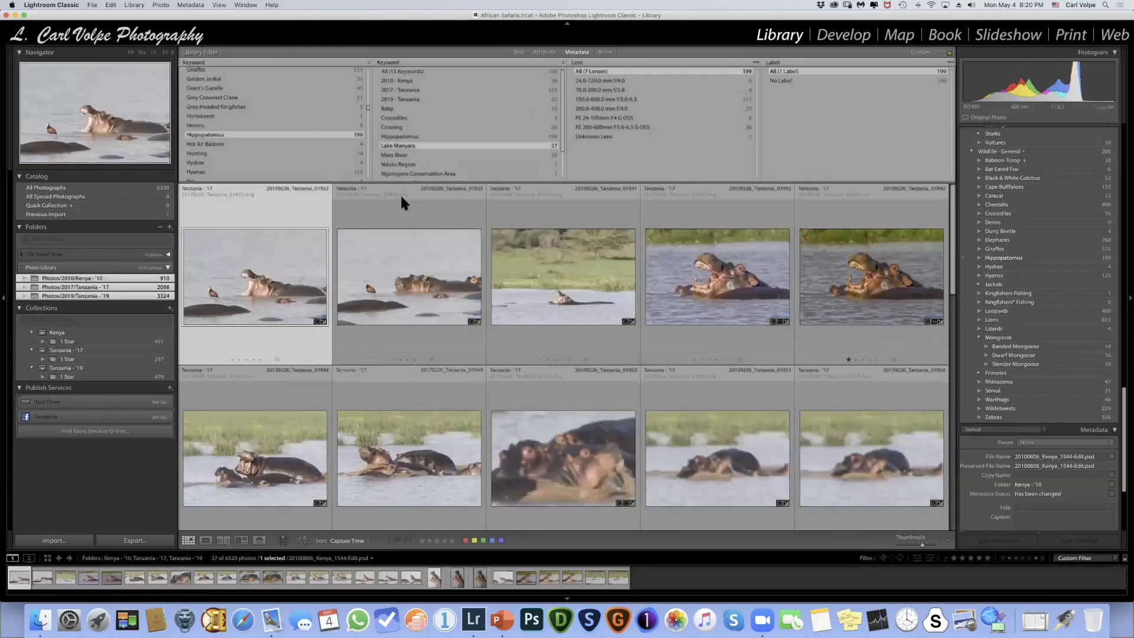
pyautogui.scroll(-2, 365, 266)
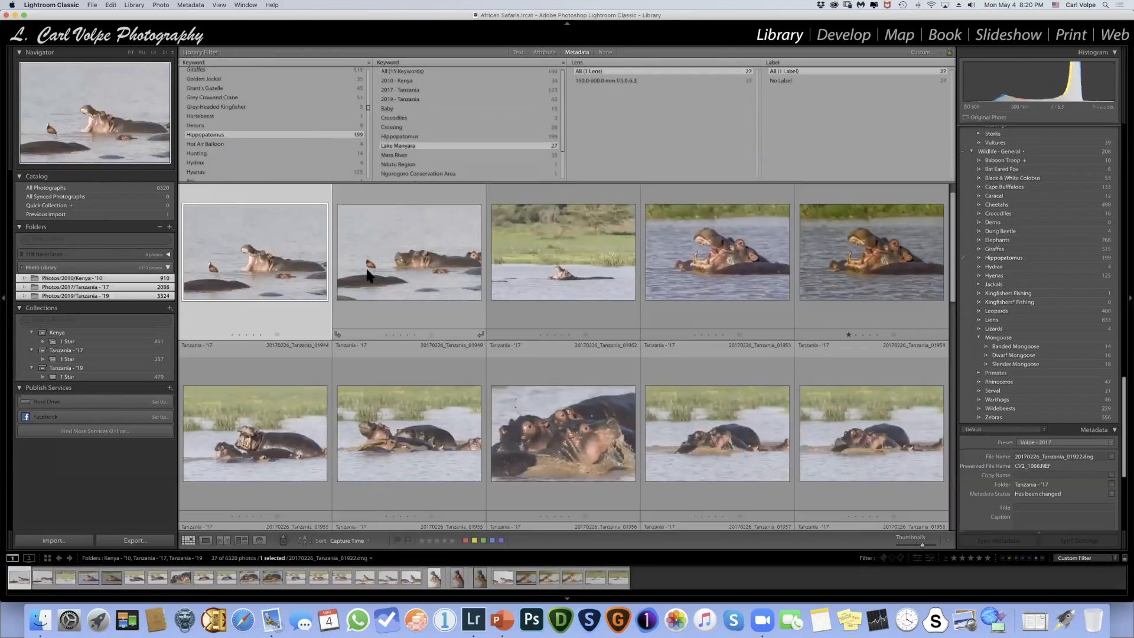
pyautogui.scroll(-1, 366, 267)
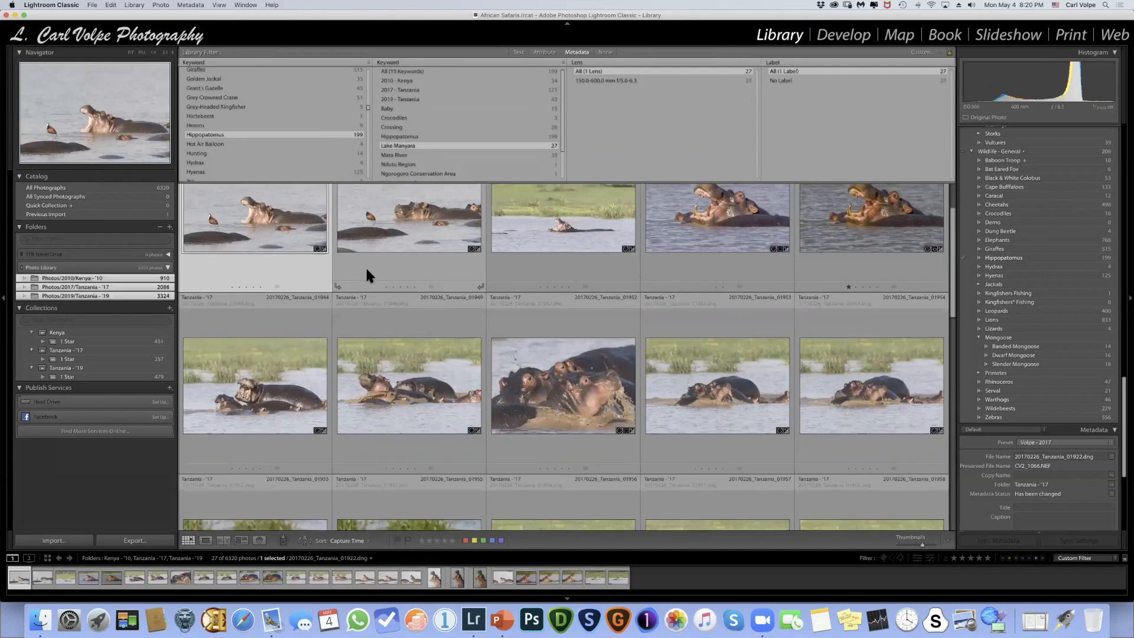
pyautogui.scroll(-10, 366, 267)
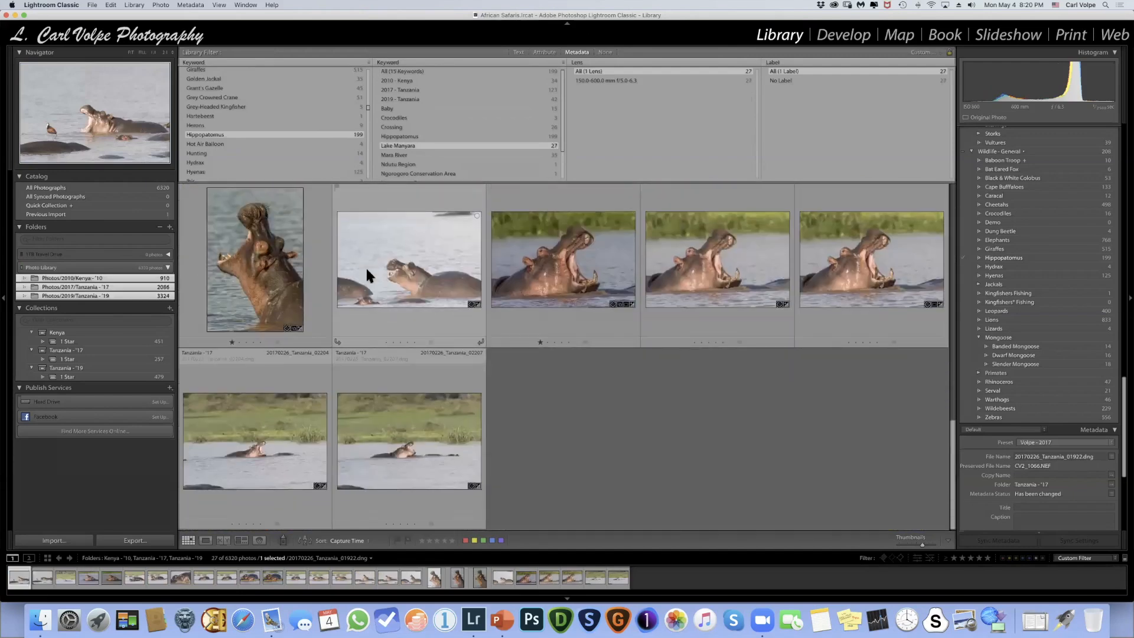
pyautogui.scroll(12, 366, 267)
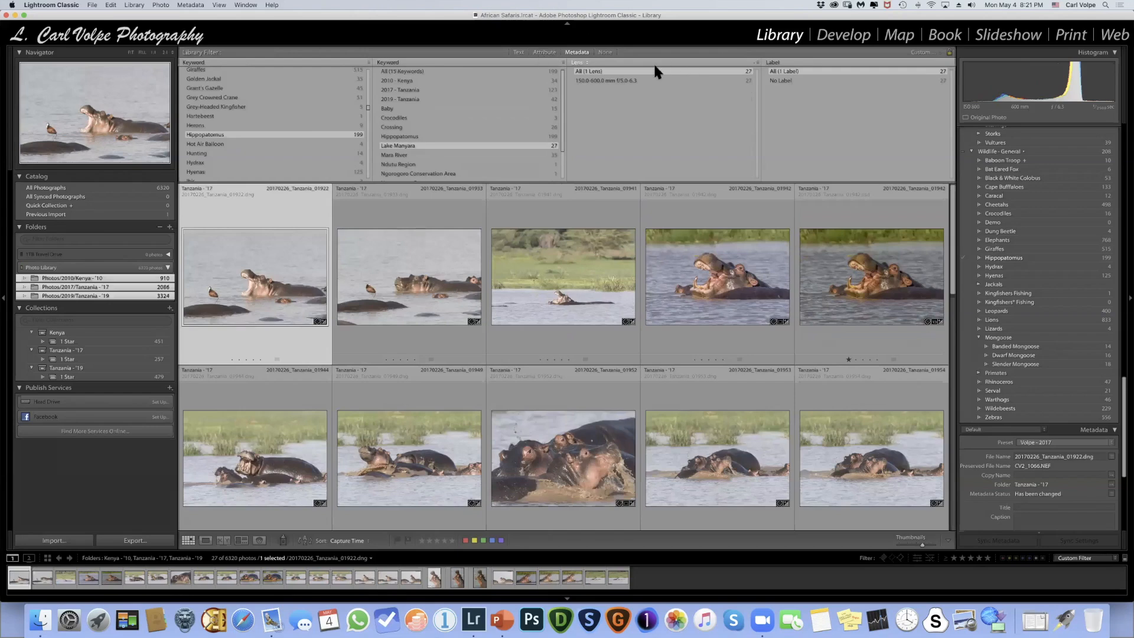
# - Turn off the metadata filter, and briefly show only the flagged photos from the three folders using the filmstrip's flag filter
pyautogui.click(604, 52)
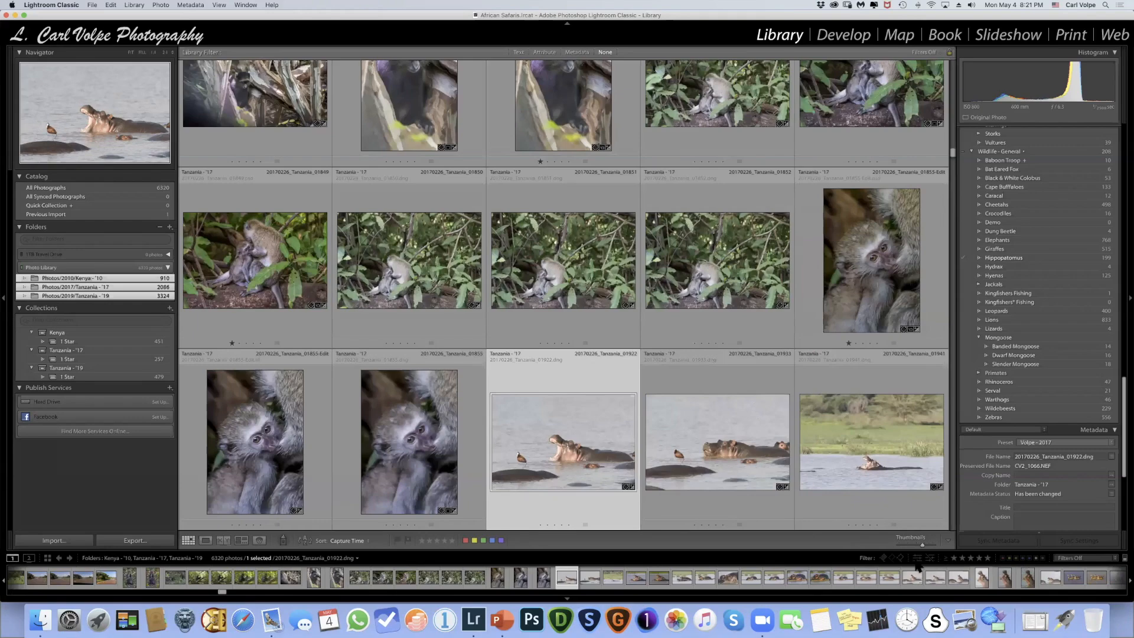
pyautogui.click(884, 558)
pyautogui.click(884, 558)
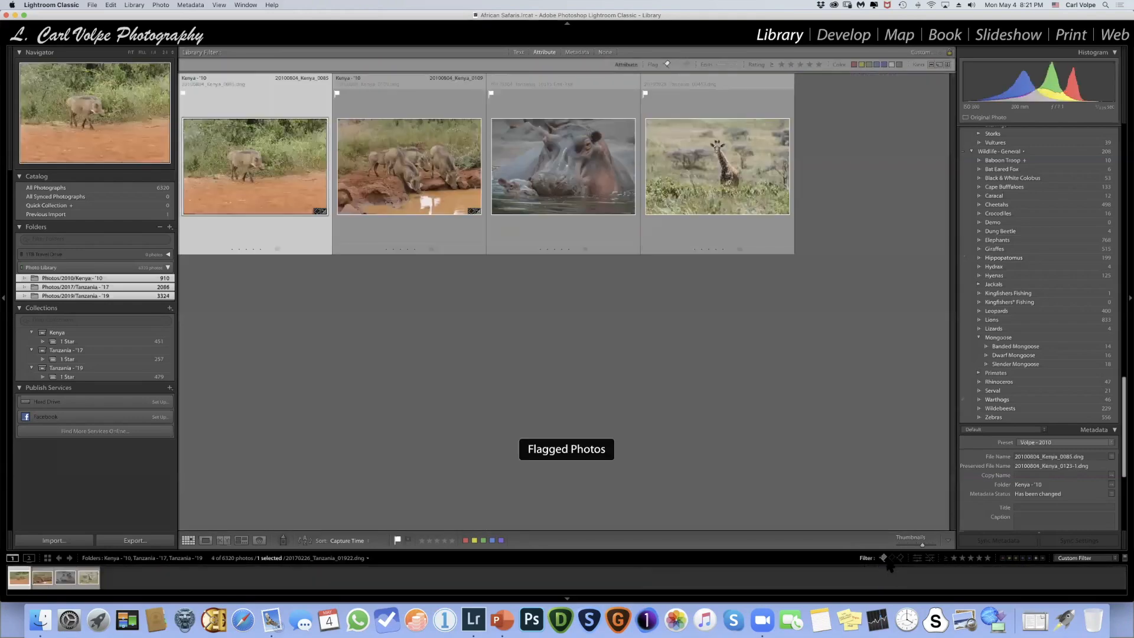
pyautogui.click(883, 558)
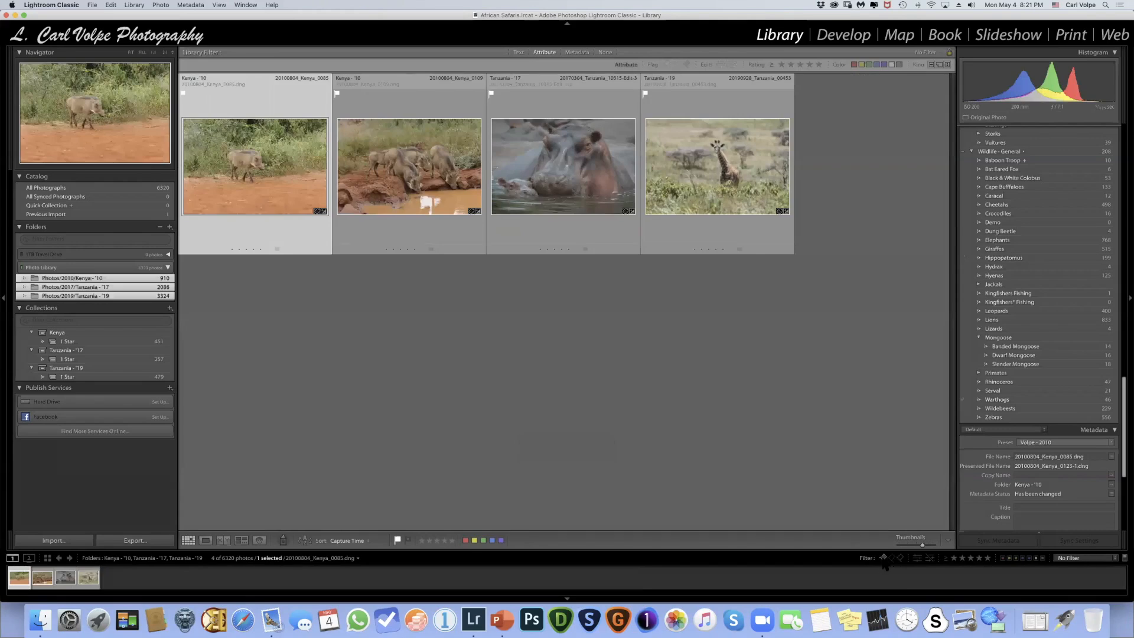
# - Try the filmstrip's star rating filter with increasing minimum ratings up to three stars, and clear it to show all photos
pyautogui.click(954, 559)
pyautogui.click(970, 558)
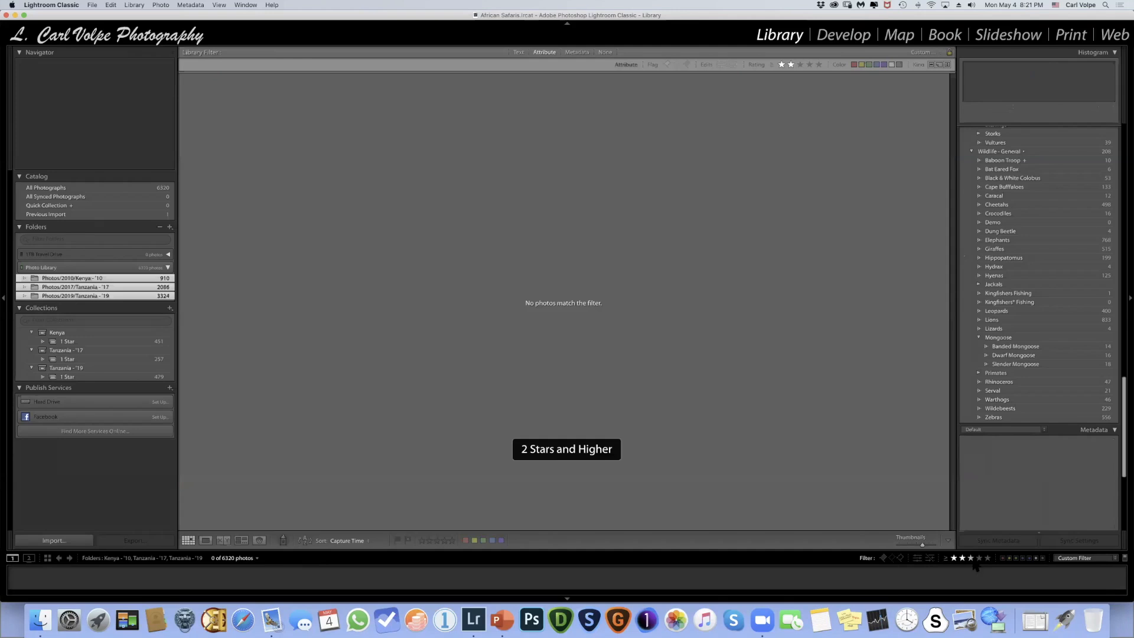
pyautogui.click(969, 559)
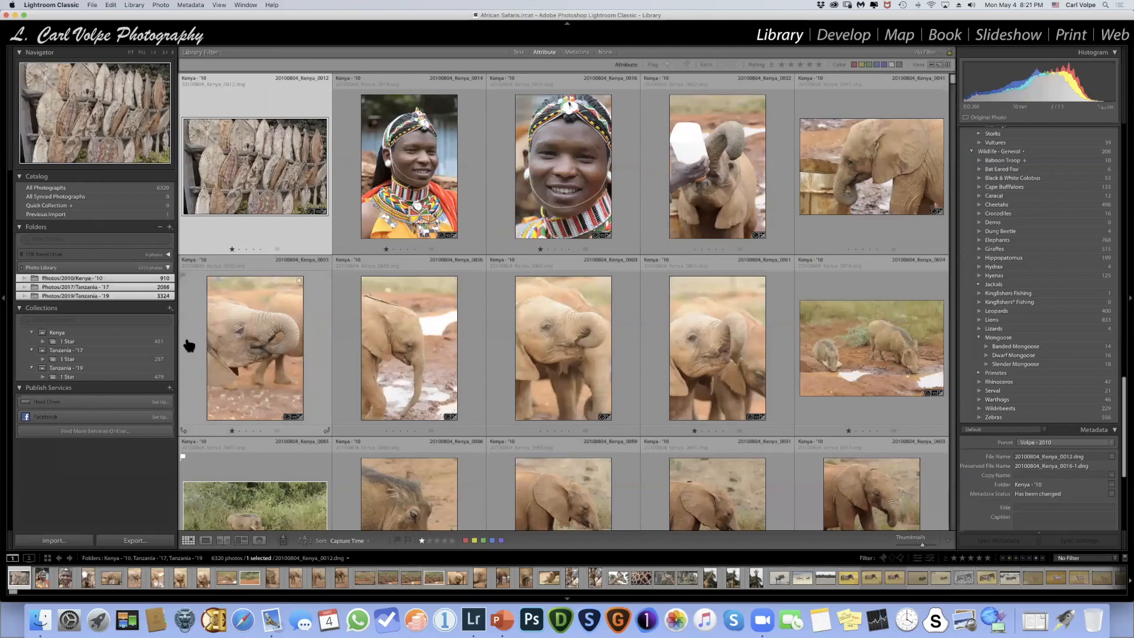
# - Switch to the presentation, look ahead to the Lightroom Collections slide, and return to the Lightroom Filters slide
pyautogui.press('super+Tab')
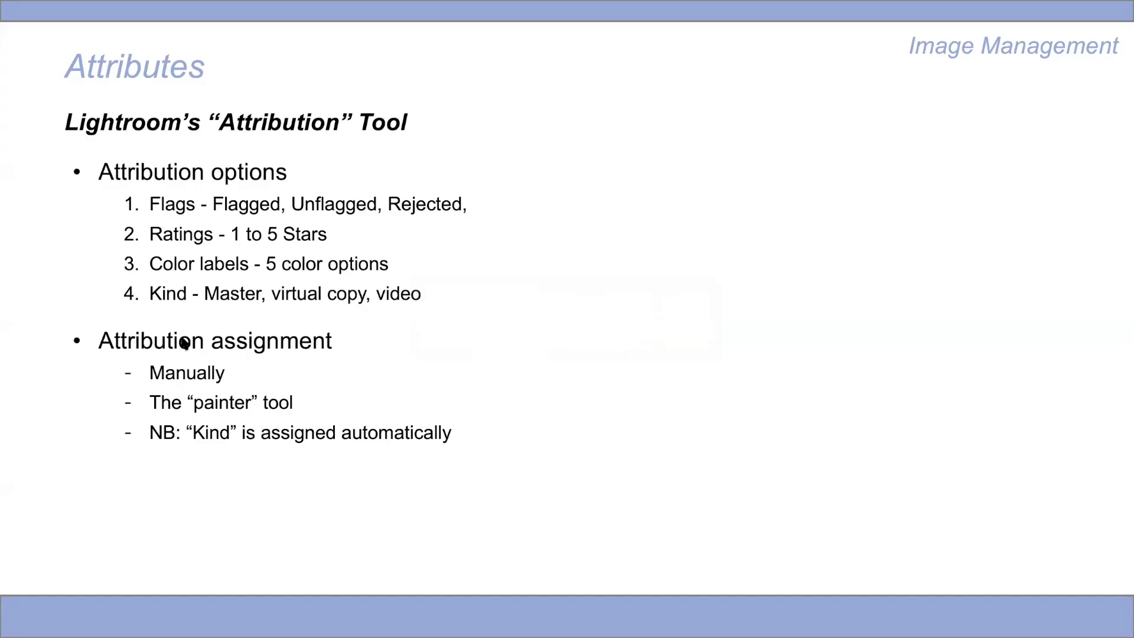
pyautogui.press('Right')
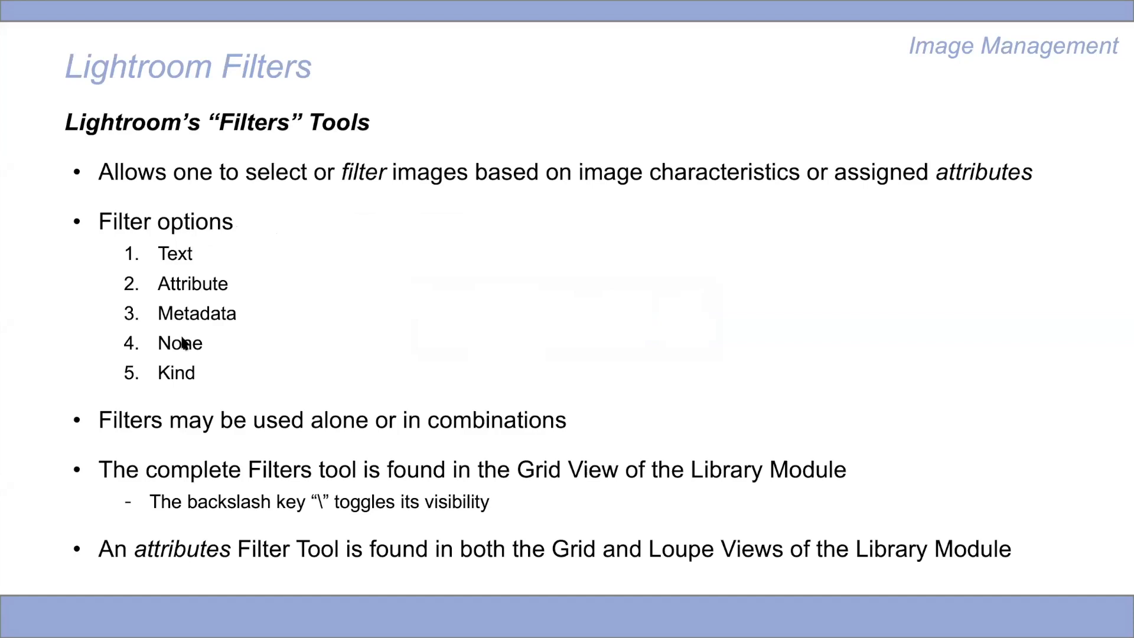
pyautogui.press('Right')
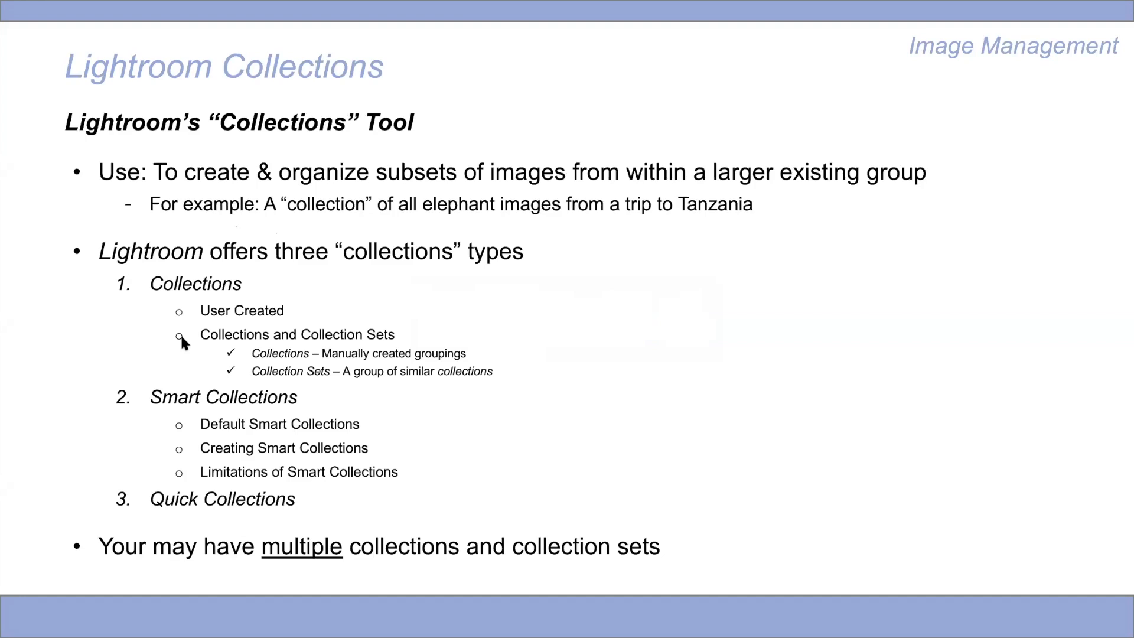
pyautogui.press('Left')
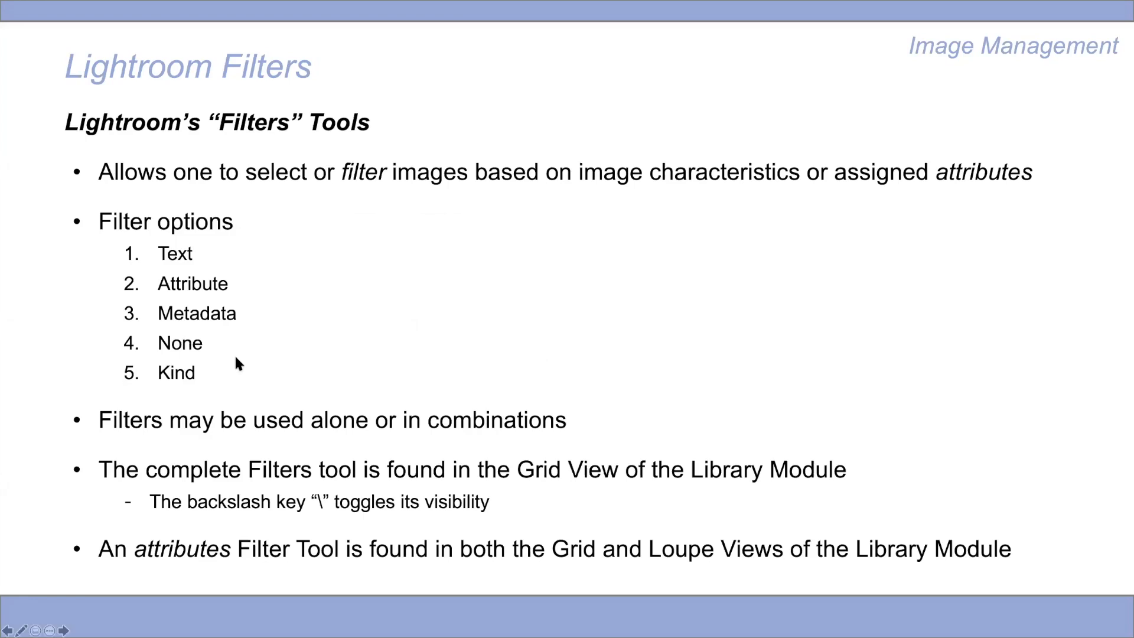
# - Switch from the presentation back to the photo library grid in Lightroom Classic
pyautogui.press('super+Tab')
pyautogui.press('super+Tab')
pyautogui.click(501, 313)
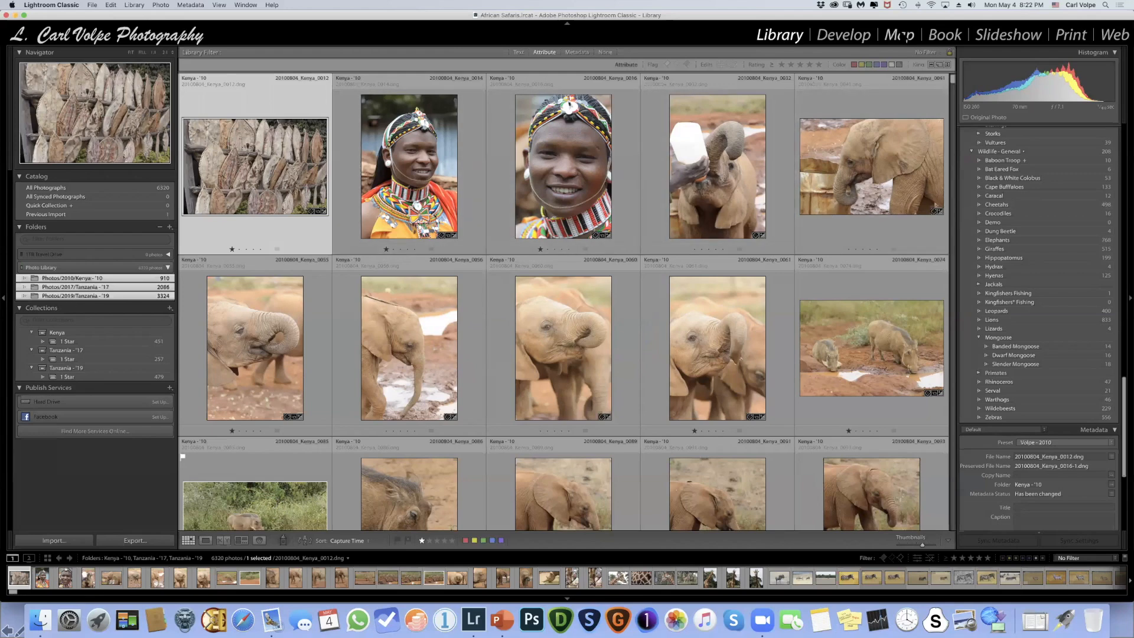
# - Filter the three folders to show only red-labelled photos, and clear the color filter to show all photos
pyautogui.click(854, 65)
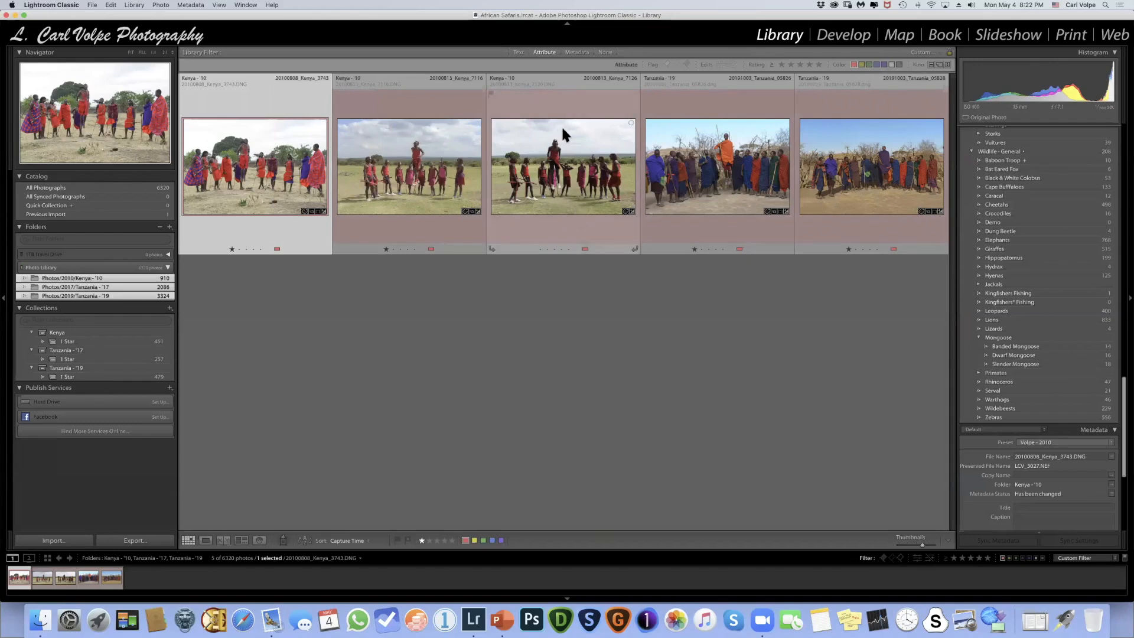
pyautogui.moveTo(562, 129)
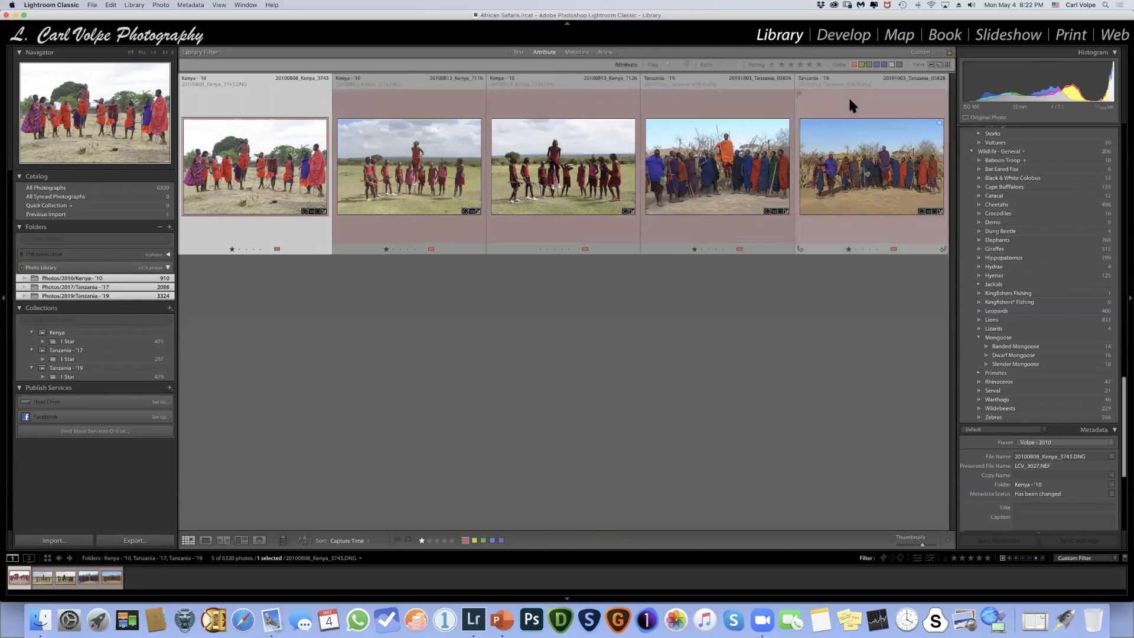
pyautogui.click(854, 65)
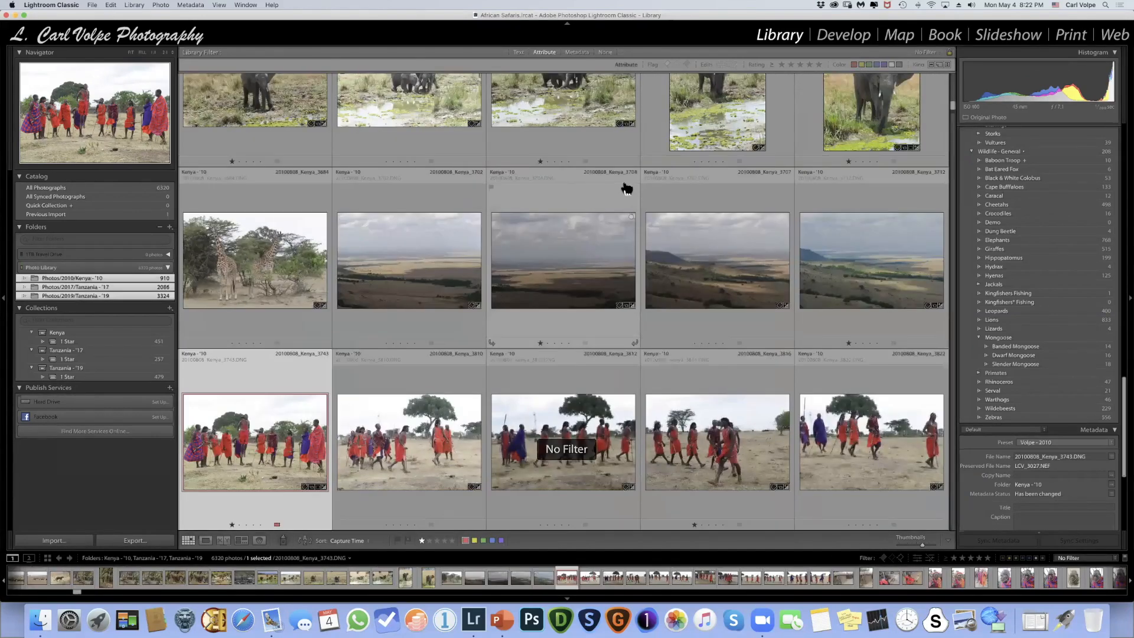
# - Switch to the presentation, advance to the Lightroom Collections slide, and return to Lightroom Classic
pyautogui.press('super+Tab')
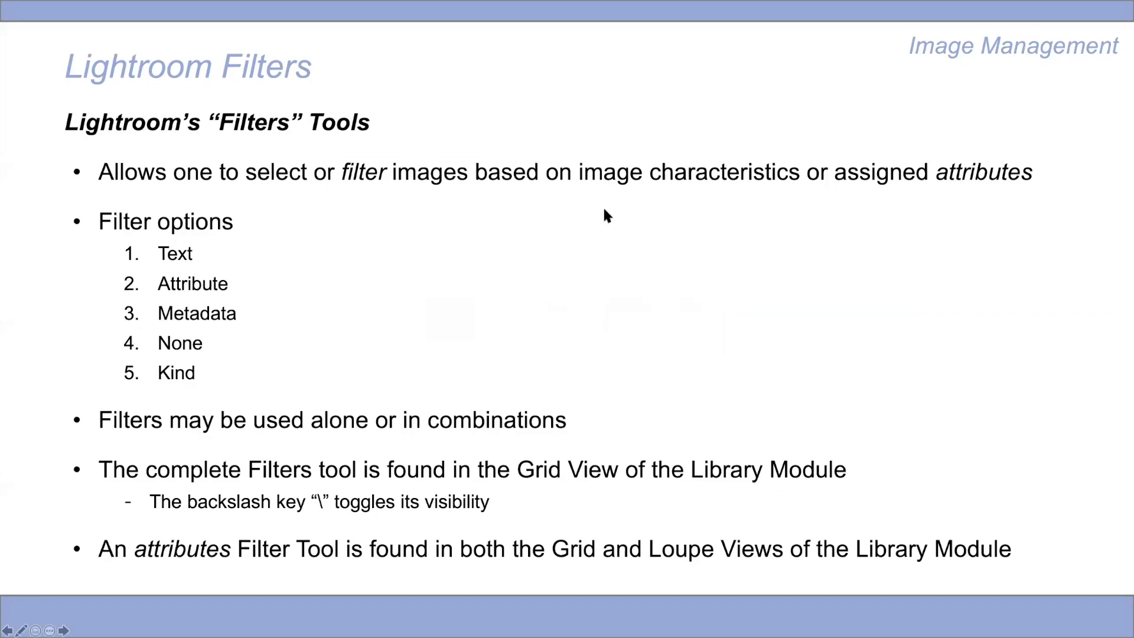
pyautogui.press('Right')
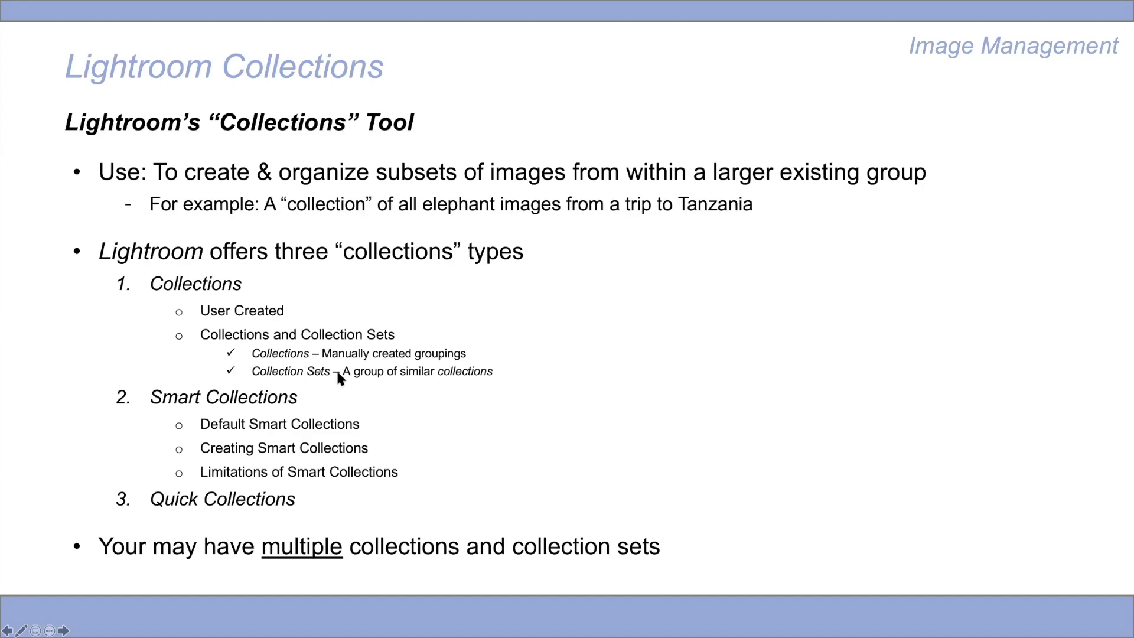
pyautogui.press('super+Tab')
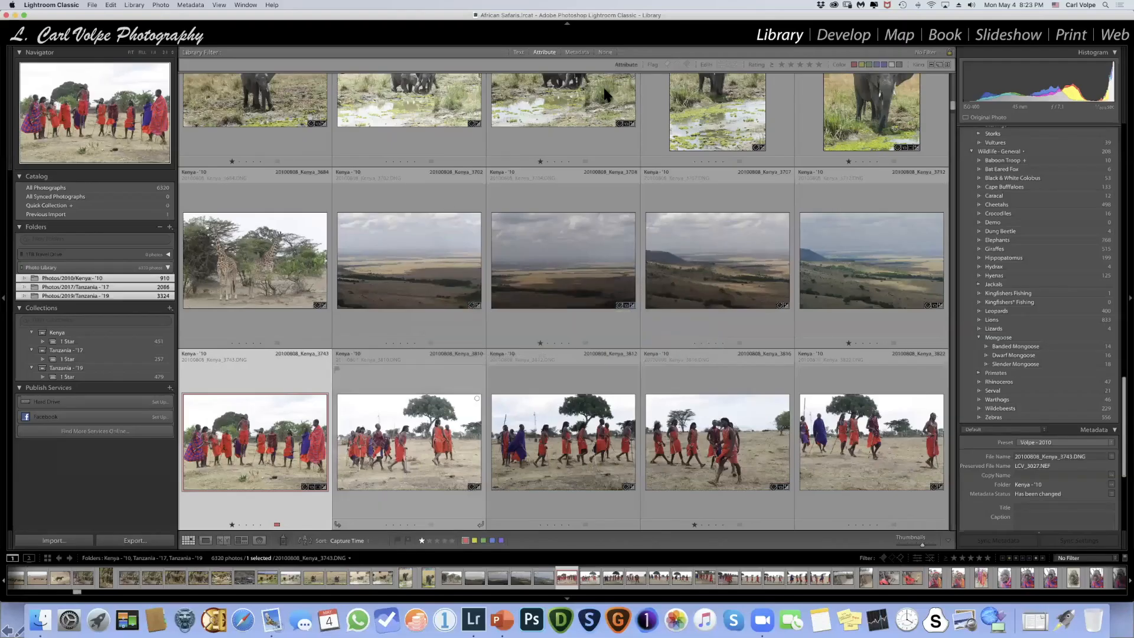
# - Show the Kenya - '10 folder alone, and browse the 1 Star collection in the Kenya set
pyautogui.scroll(3, 580, 118)
pyautogui.scroll(2, 581, 118)
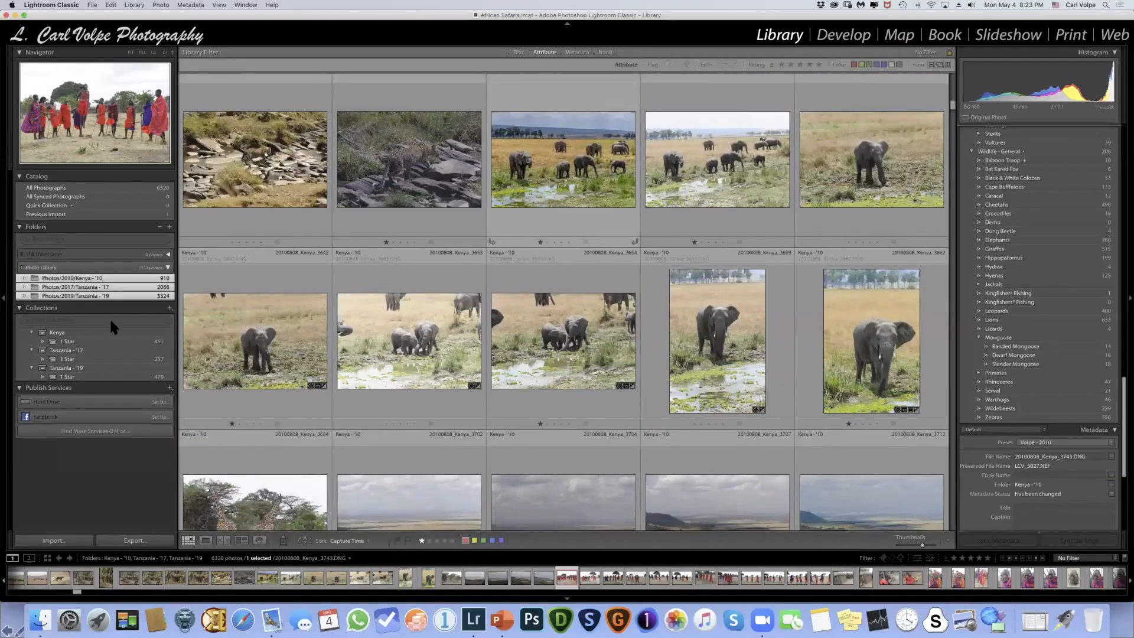
pyautogui.click(75, 279)
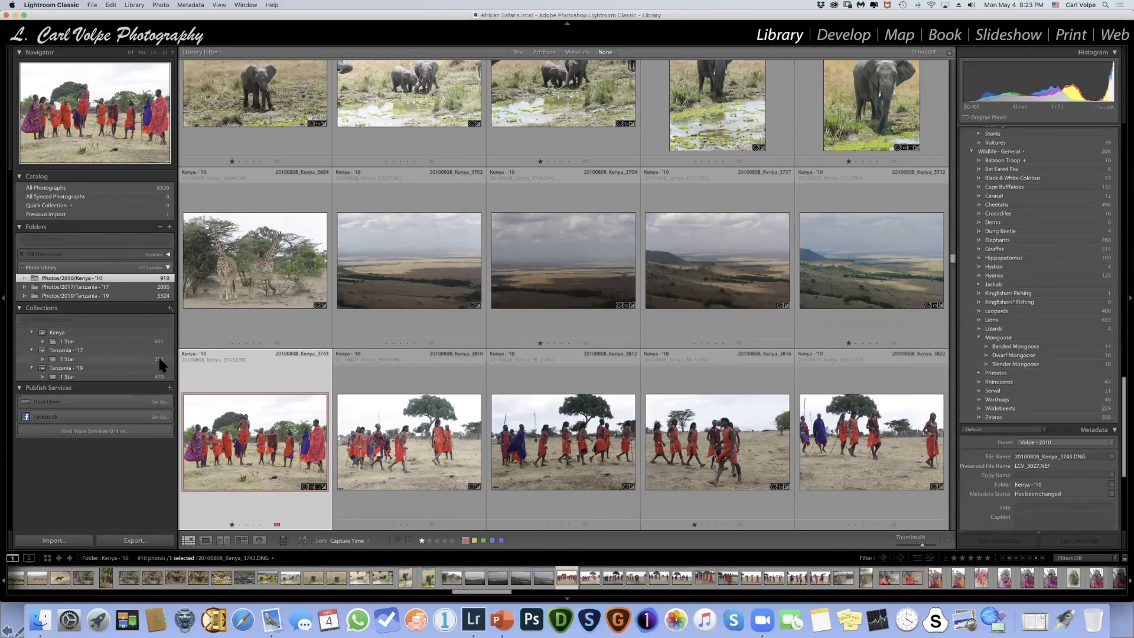
pyautogui.click(70, 343)
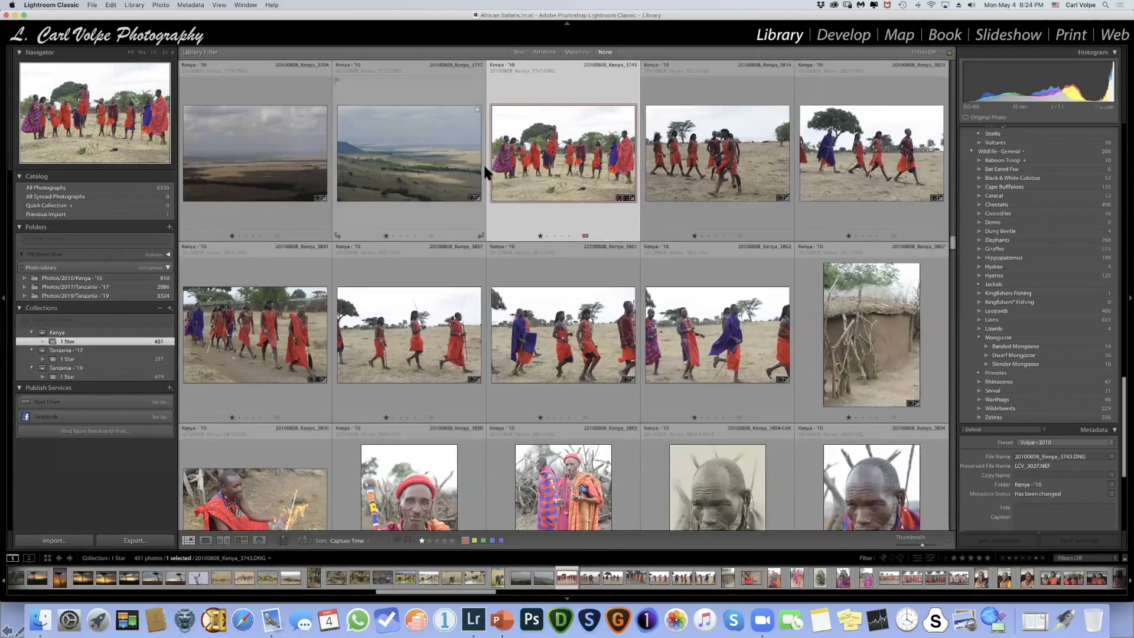
pyautogui.scroll(-3, 488, 175)
pyautogui.scroll(15, 486, 176)
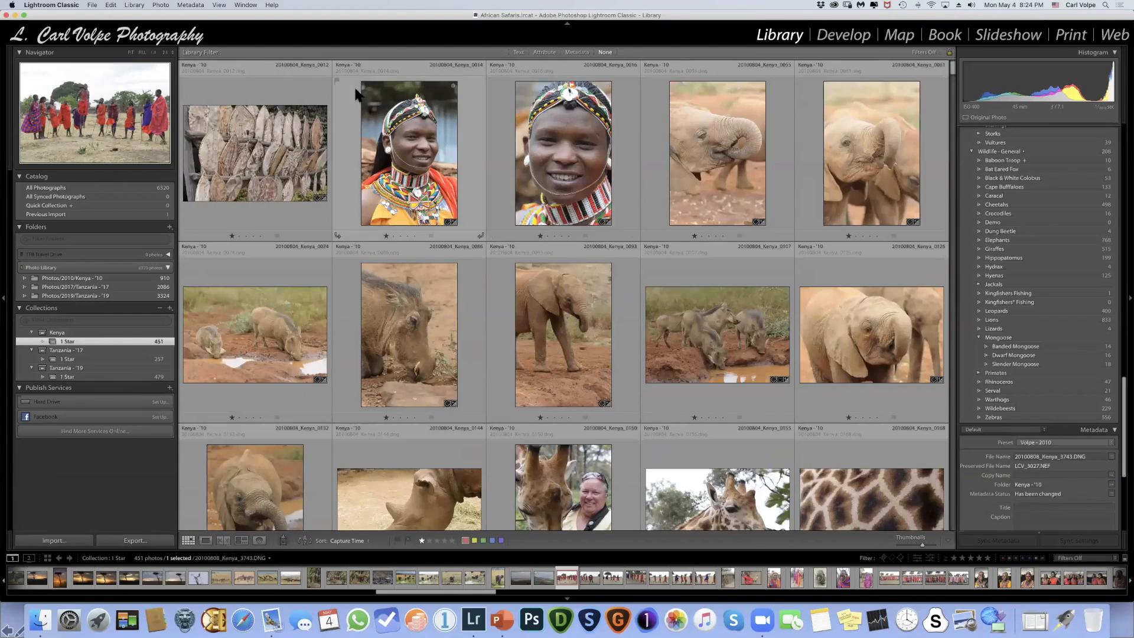
# - In the Tanzania - '19 folder, rate the first photo 1 star, add it to the Tanzania - '19 set's 1 Star collection, and open that collection
pyautogui.click(92, 296)
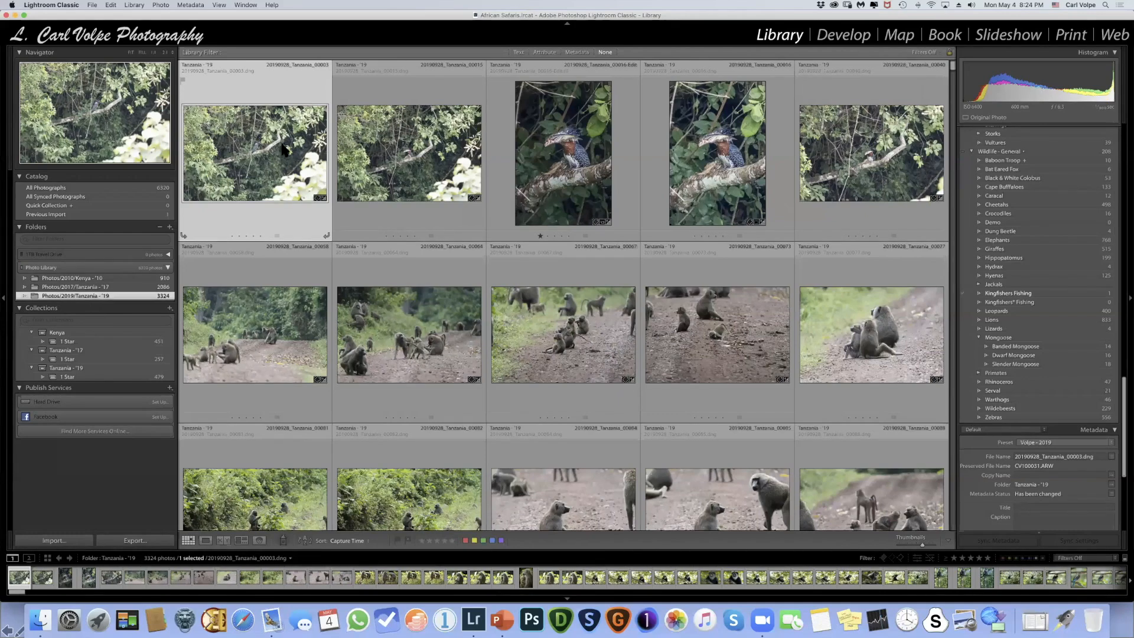
pyautogui.press('1')
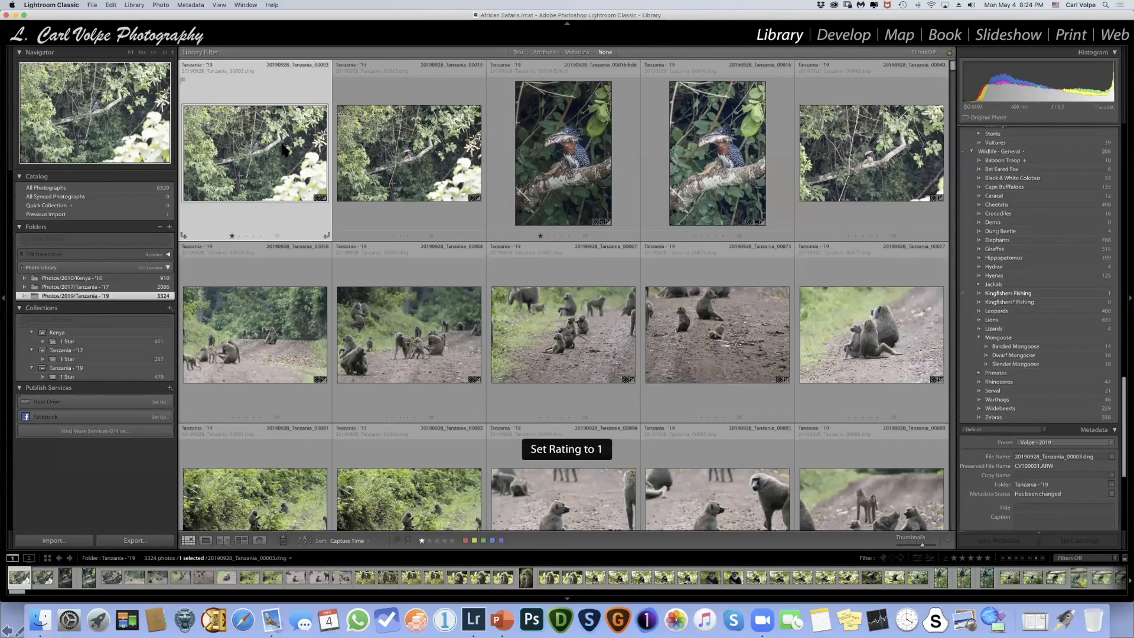
pyautogui.moveTo(272, 146); pyautogui.dragTo(94, 380)
pyautogui.click(68, 377)
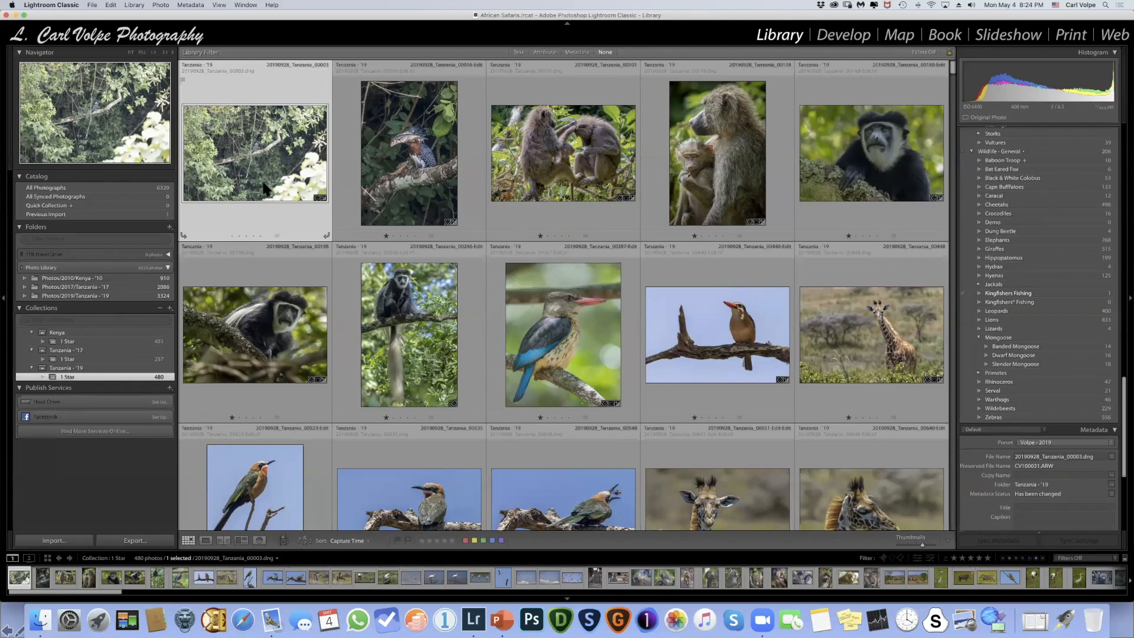
pyautogui.moveTo(264, 188)
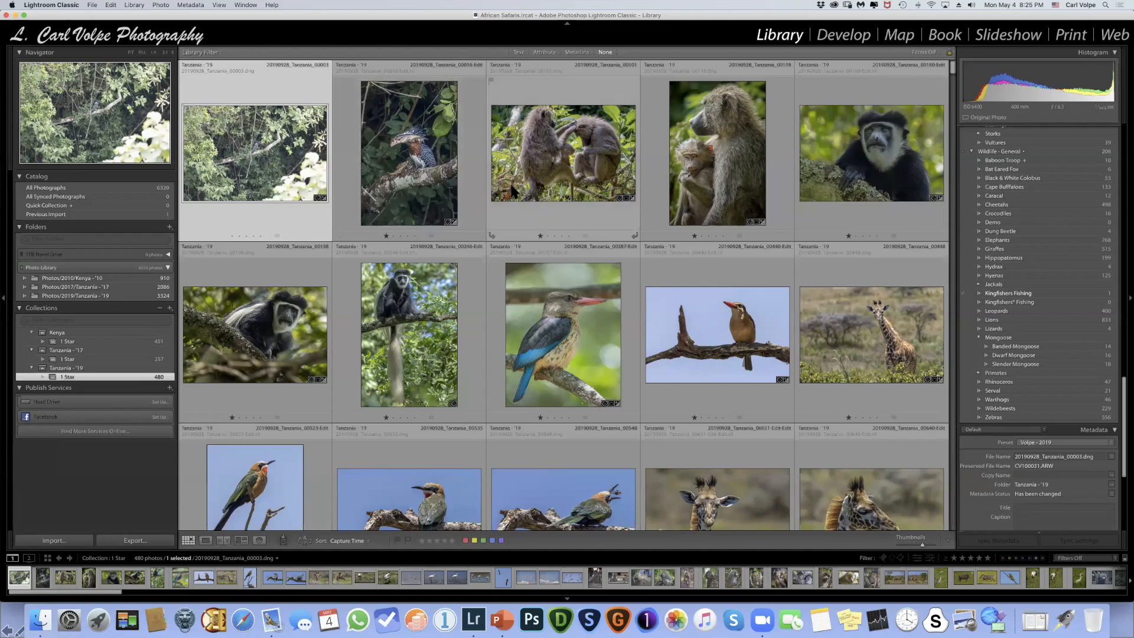
# - Add six bird, baboon and giraffe photos from the 1 Star collection to the Quick Collection, and display the Quick Collection
pyautogui.moveTo(514, 191)
pyautogui.click(631, 110)
pyautogui.click(617, 267)
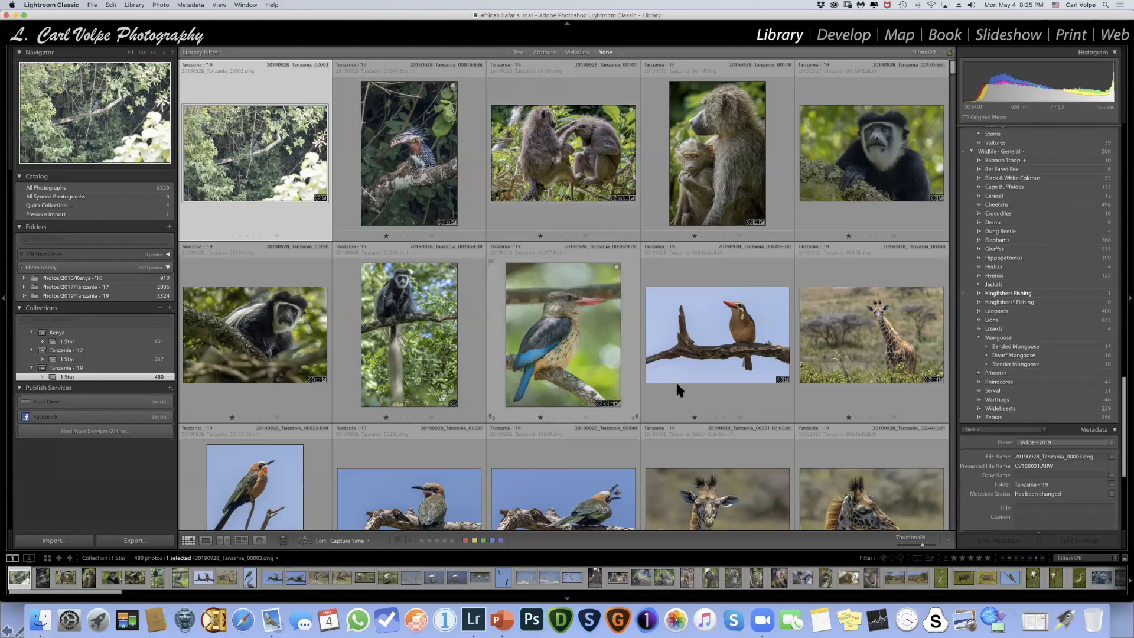
pyautogui.click(785, 471)
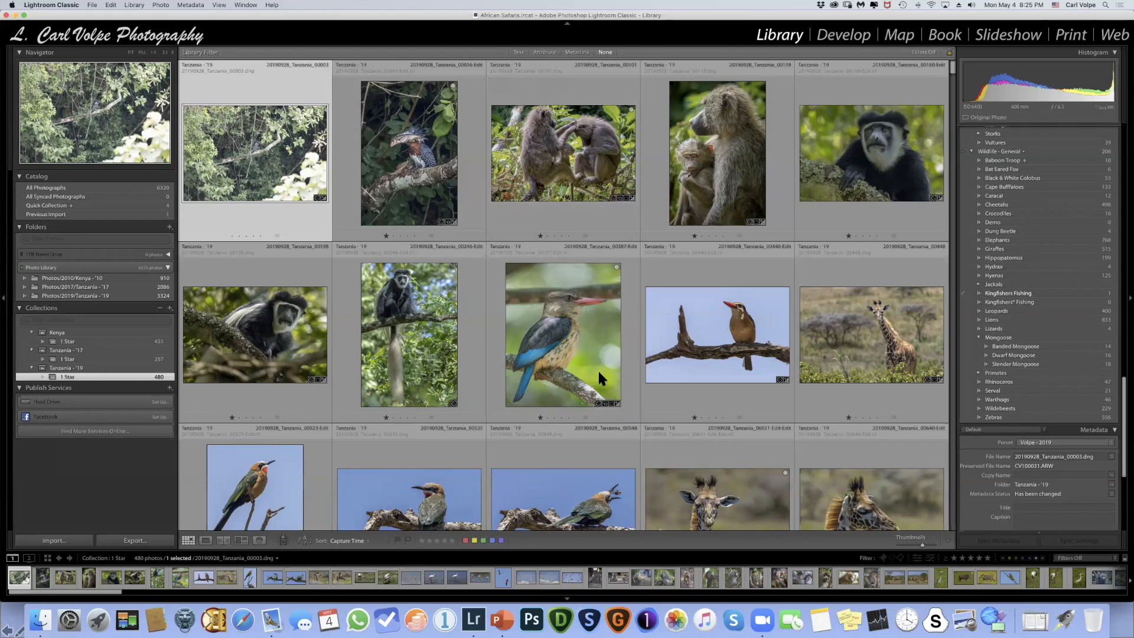
pyautogui.scroll(-5, 596, 369)
pyautogui.scroll(-2, 600, 364)
pyautogui.click(631, 143)
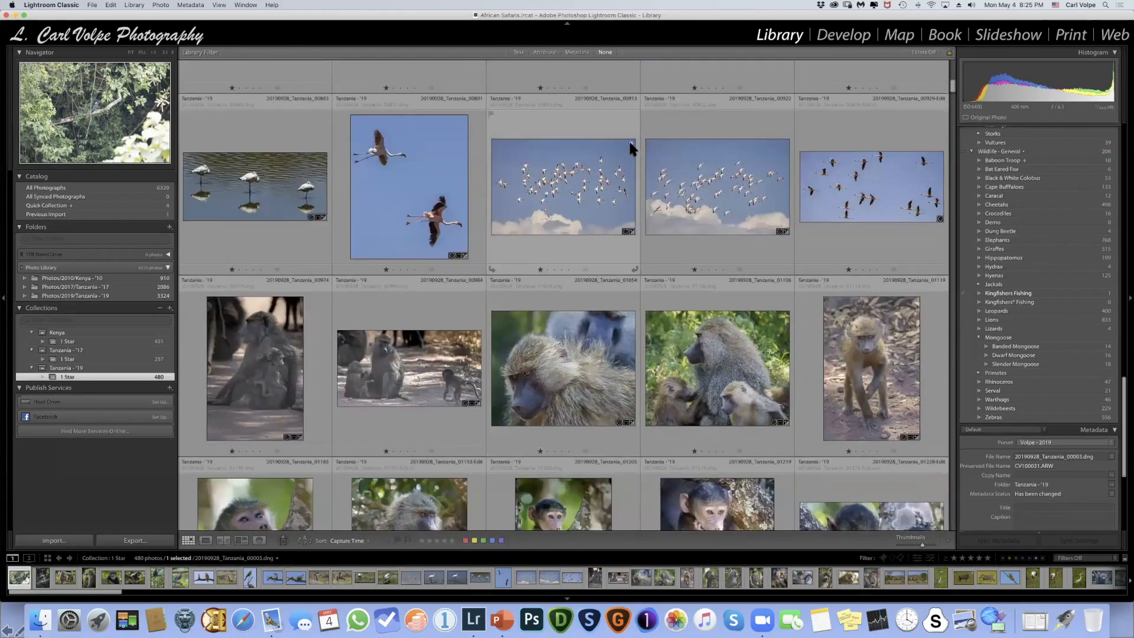
pyautogui.click(630, 311)
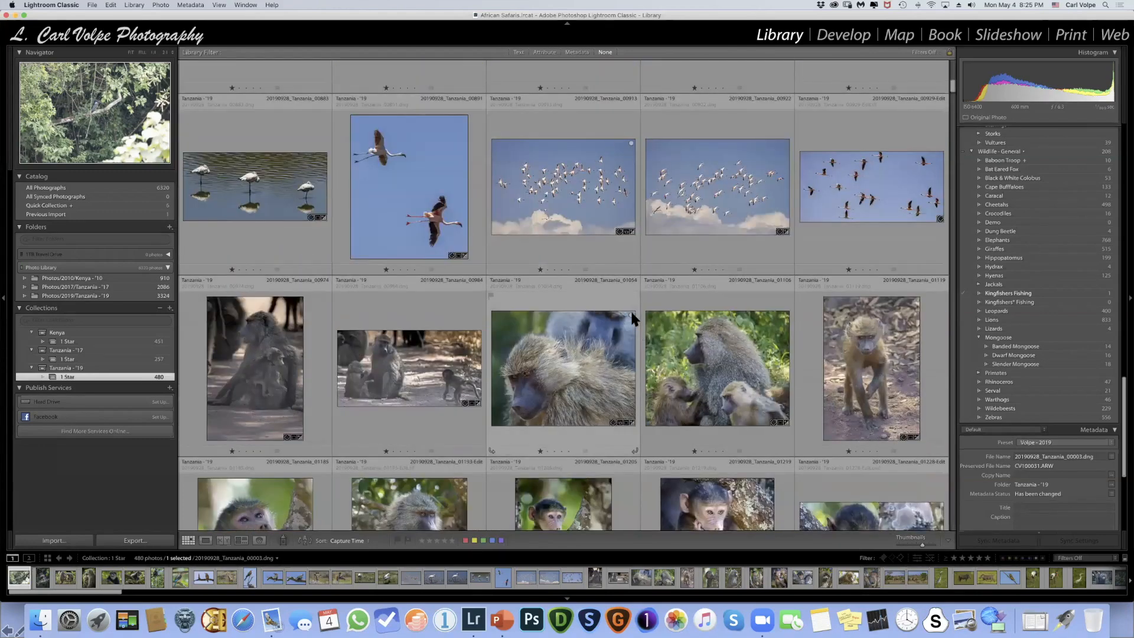
pyautogui.click(57, 206)
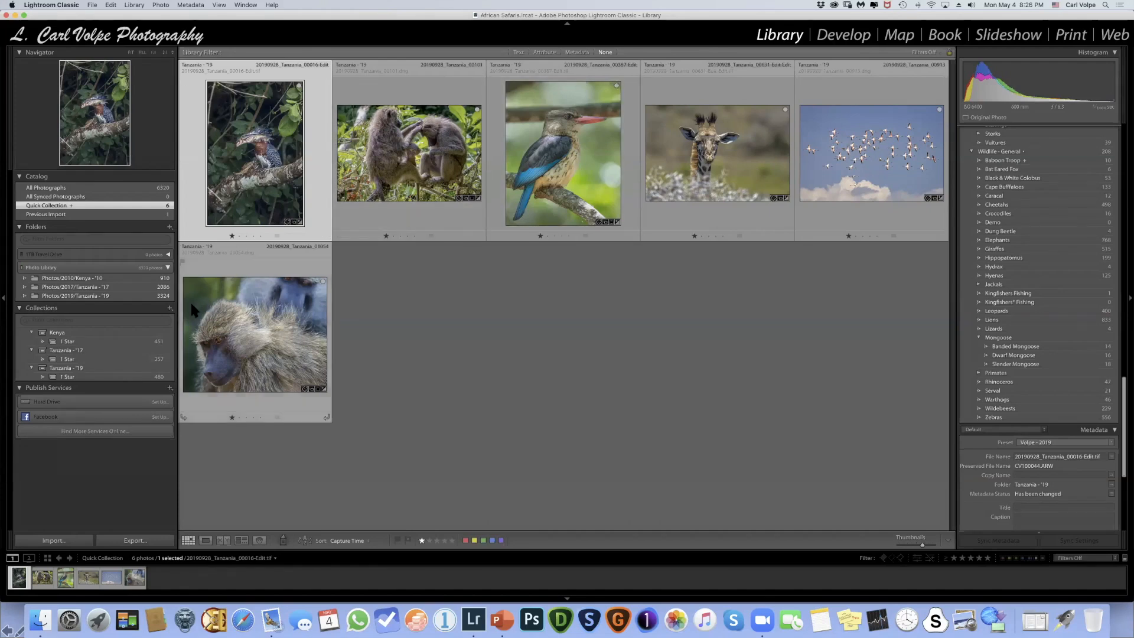
# - Create a collection set named Test inside the Kenya collection set
pyautogui.click(169, 308)
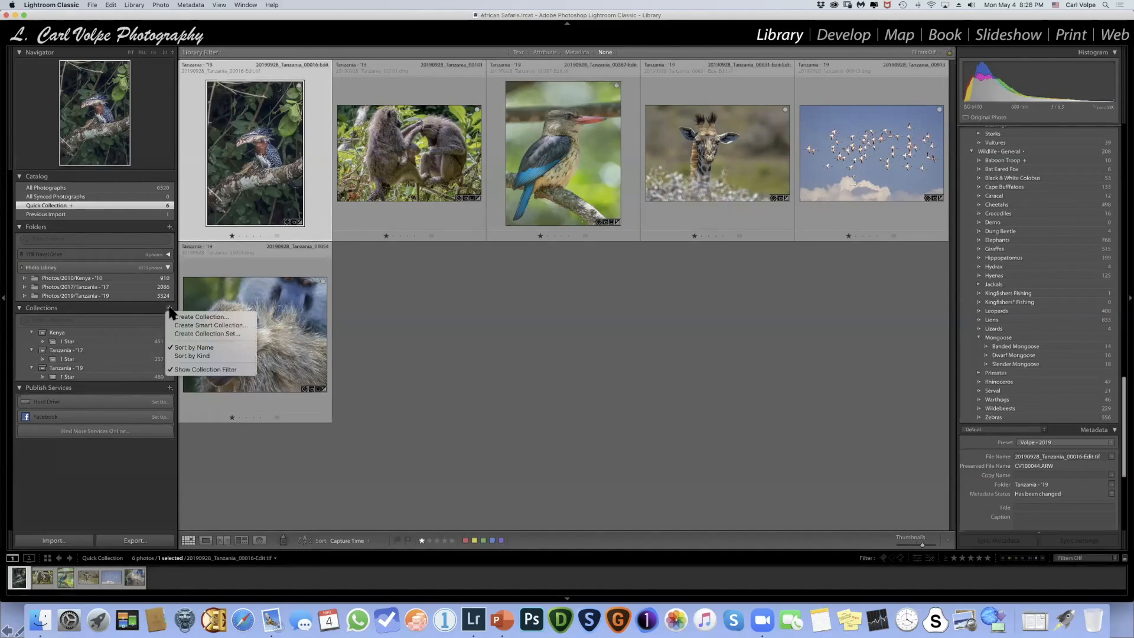
pyautogui.click(204, 334)
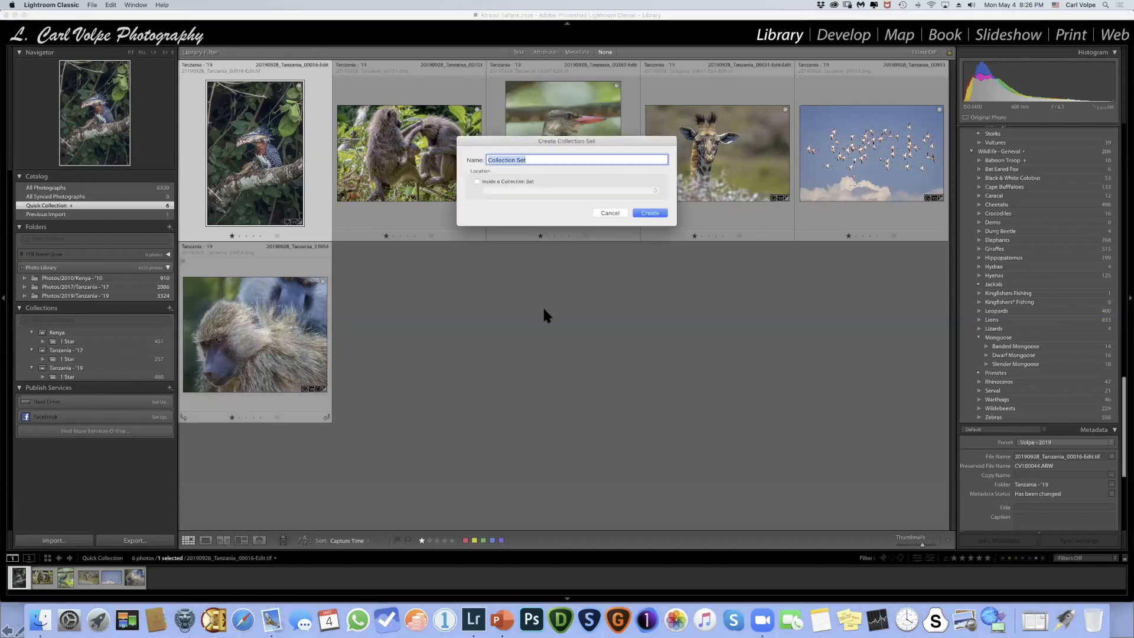
pyautogui.write('Test')
pyautogui.click(476, 180)
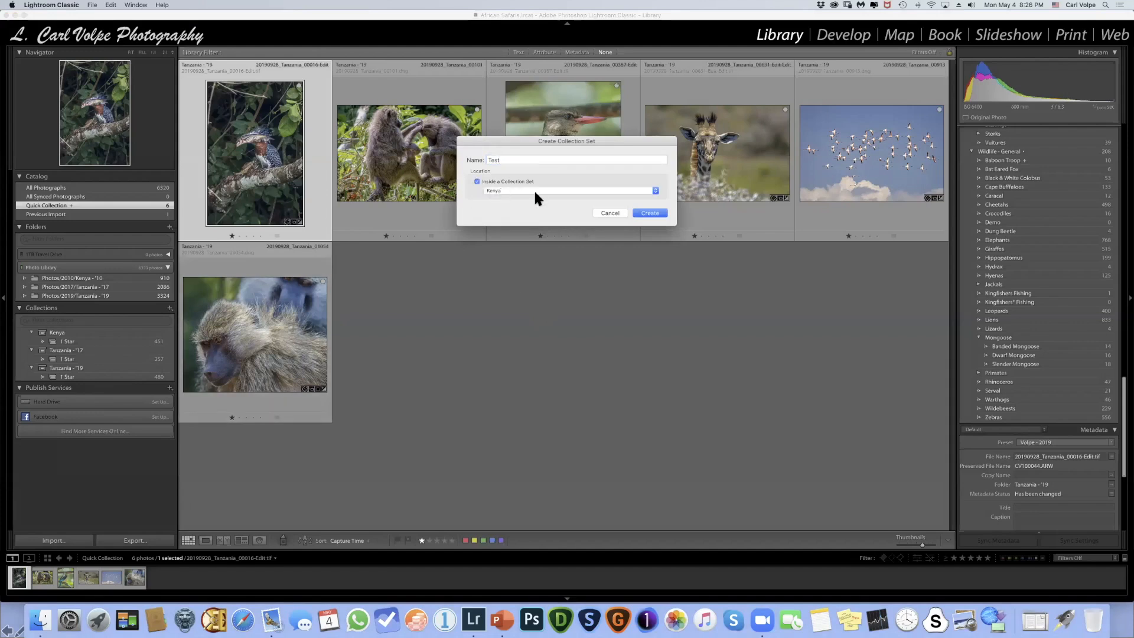
pyautogui.click(649, 212)
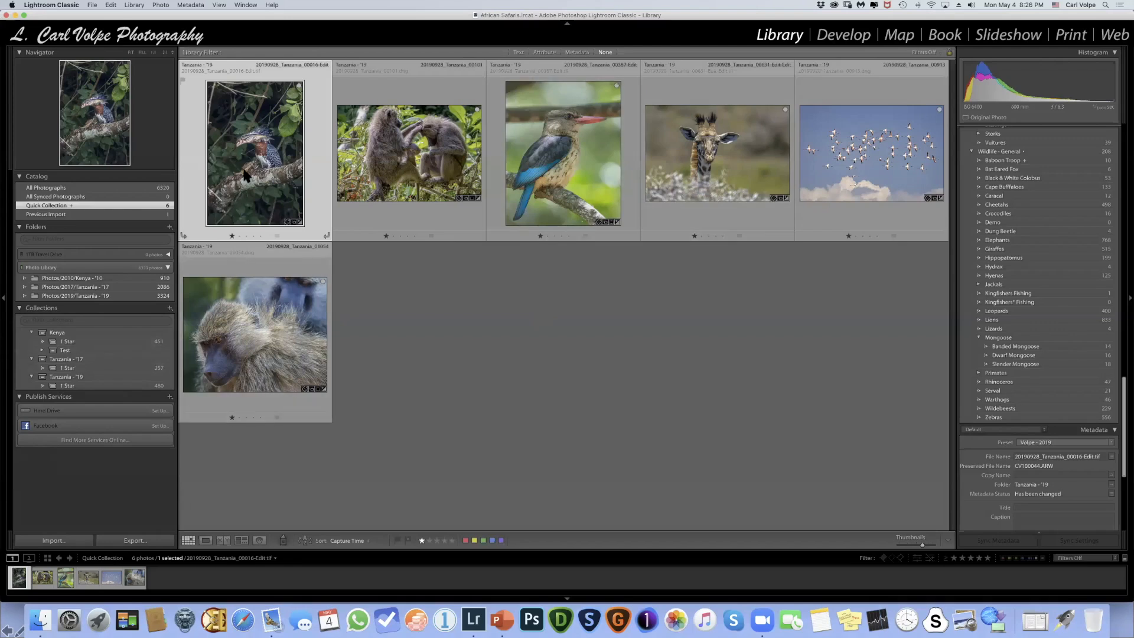
# - Select all the Quick Collection photos, and create a collection named quick inside the Test collection set
pyautogui.press('super+a')
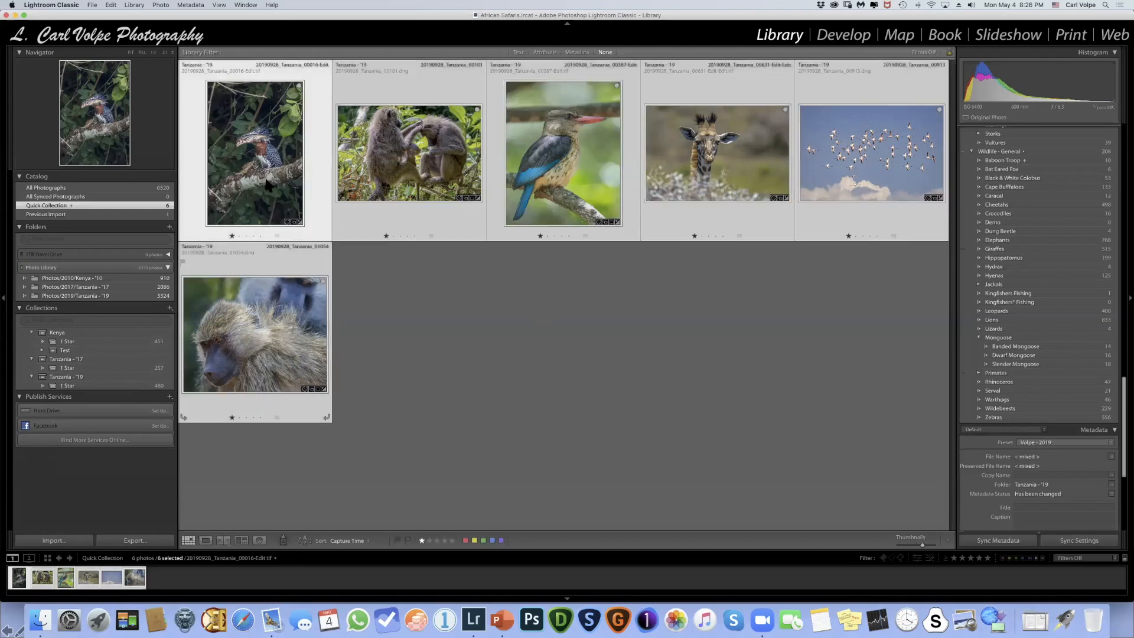
pyautogui.moveTo(248, 170); pyautogui.dragTo(64, 354)
pyautogui.rightClick(72, 353)
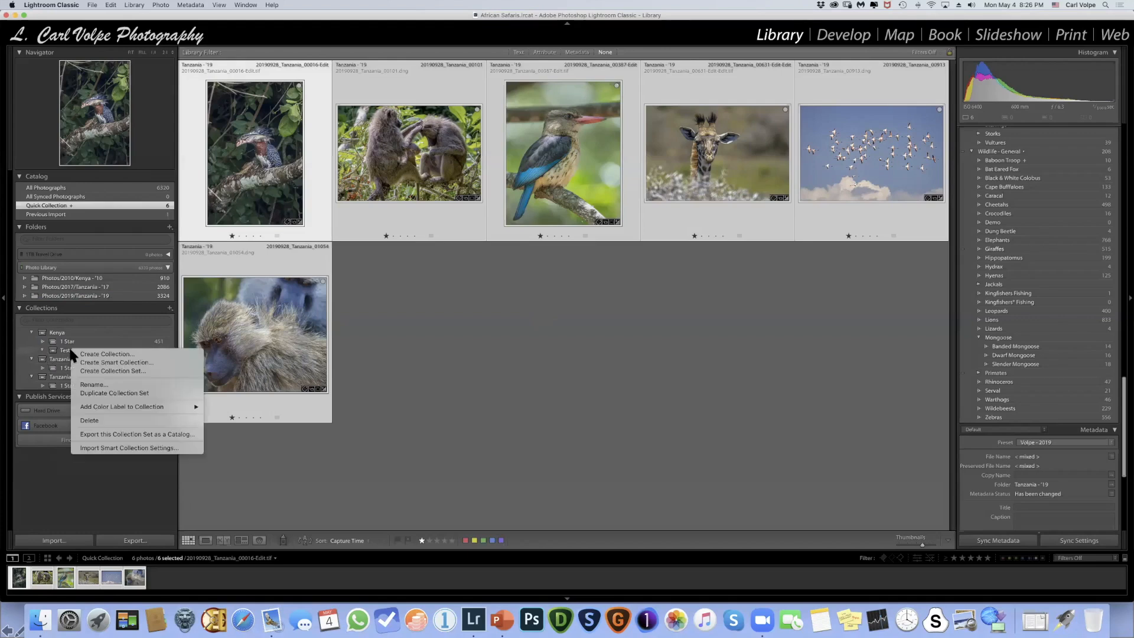
pyautogui.click(123, 354)
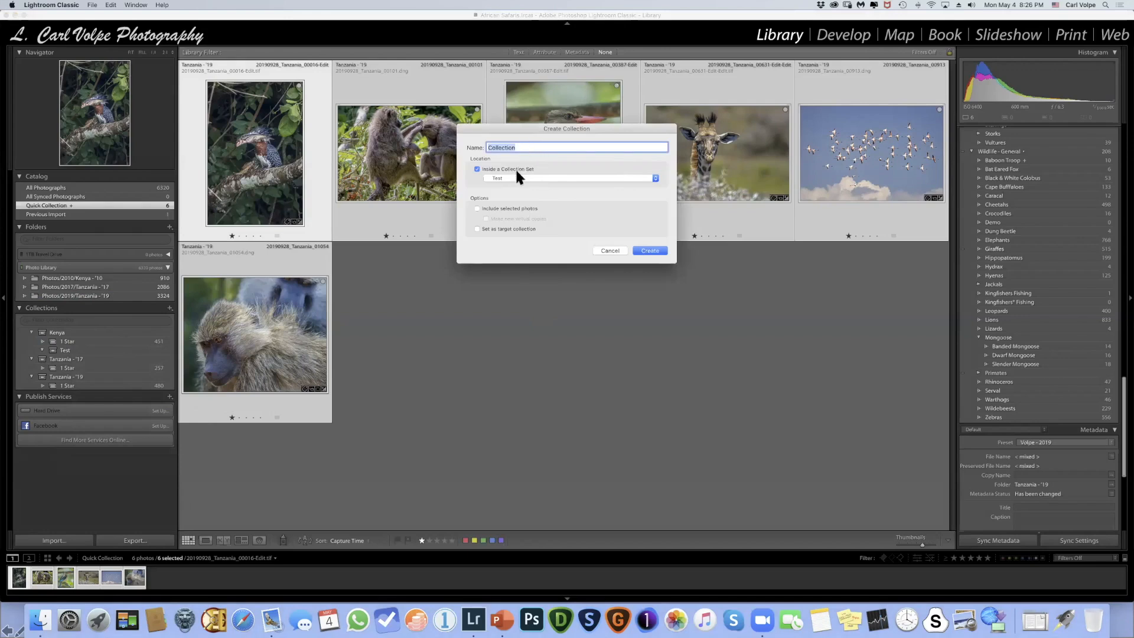
pyautogui.click(519, 140)
pyautogui.moveTo(520, 146); pyautogui.dragTo(487, 148)
pyautogui.write('1')
pyautogui.write('quick')
pyautogui.click(651, 251)
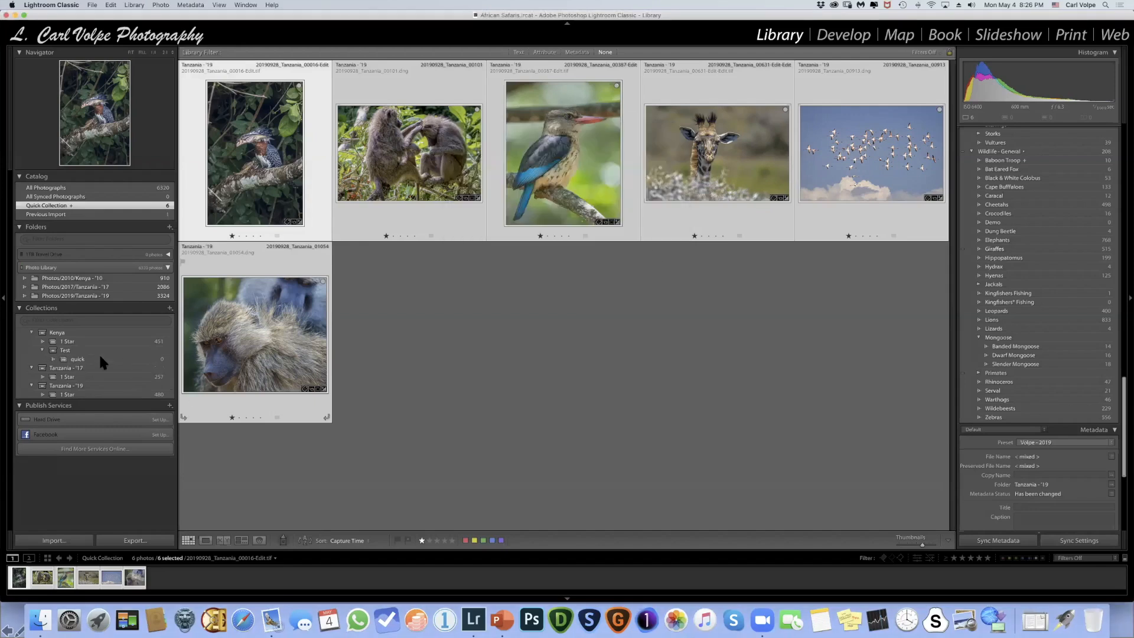
# - Add the selected Quick Collection photos to the quick collection, and open that collection
pyautogui.moveTo(286, 176); pyautogui.dragTo(102, 358)
pyautogui.click(76, 359)
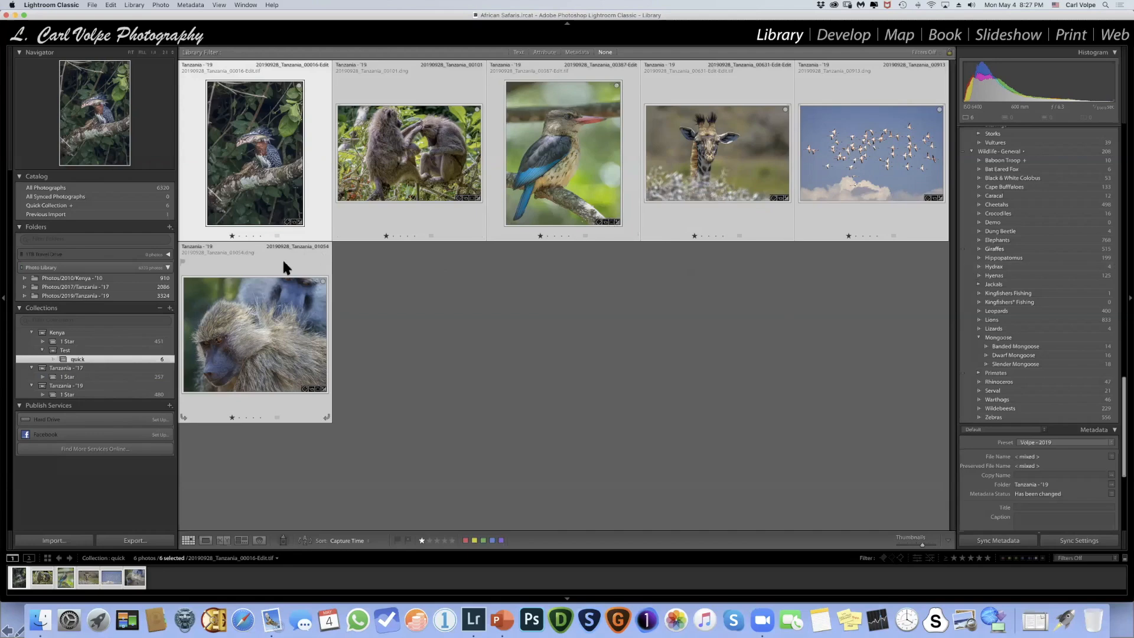
# - Open the Tanzania - '19 folder, and start a smart collection located inside the Tanzania - '17 collection set
pyautogui.click(92, 295)
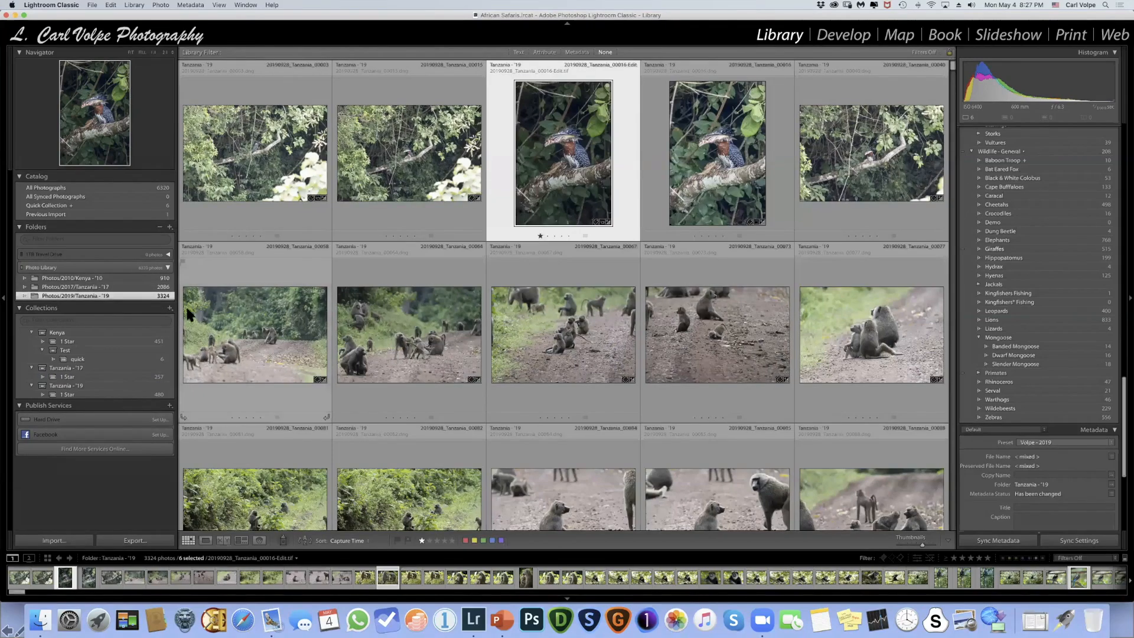
pyautogui.click(170, 308)
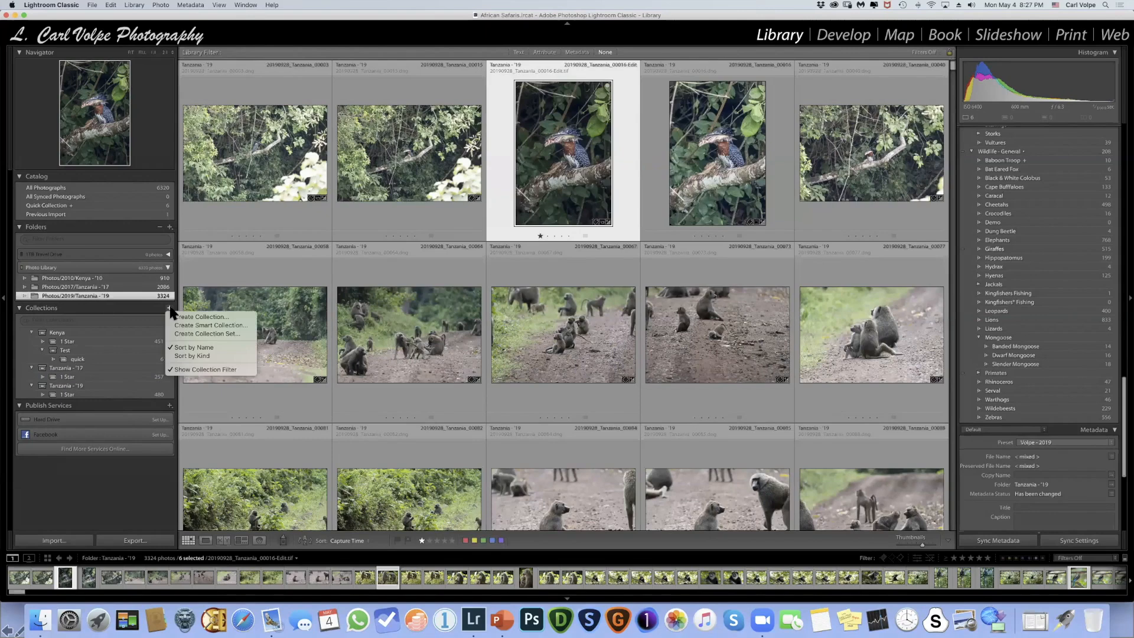
pyautogui.click(206, 326)
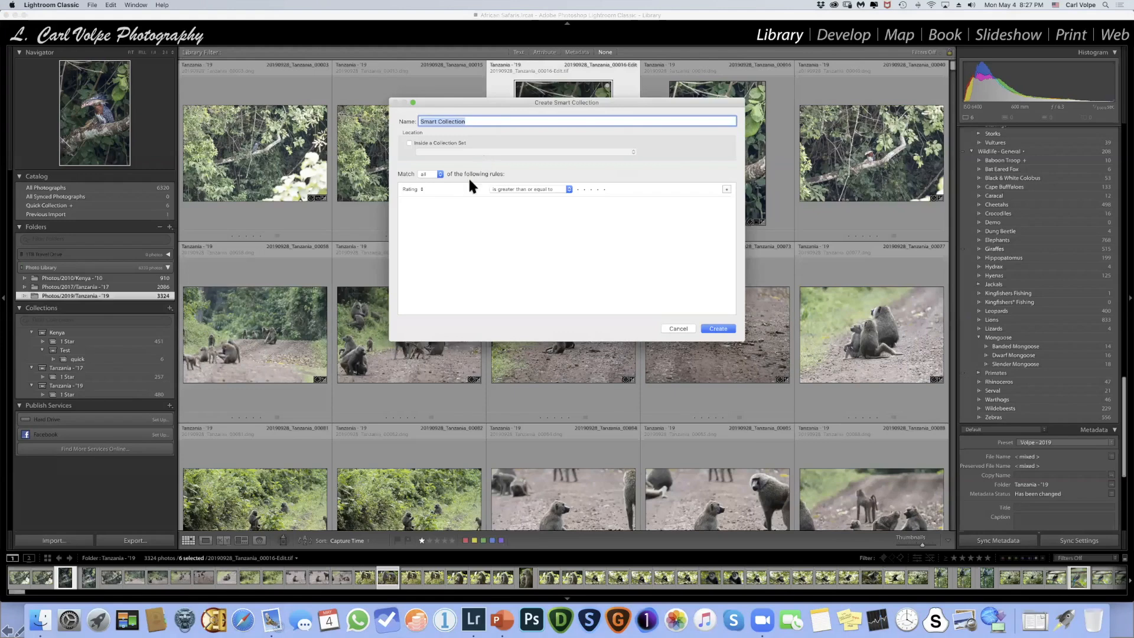
pyautogui.click(410, 143)
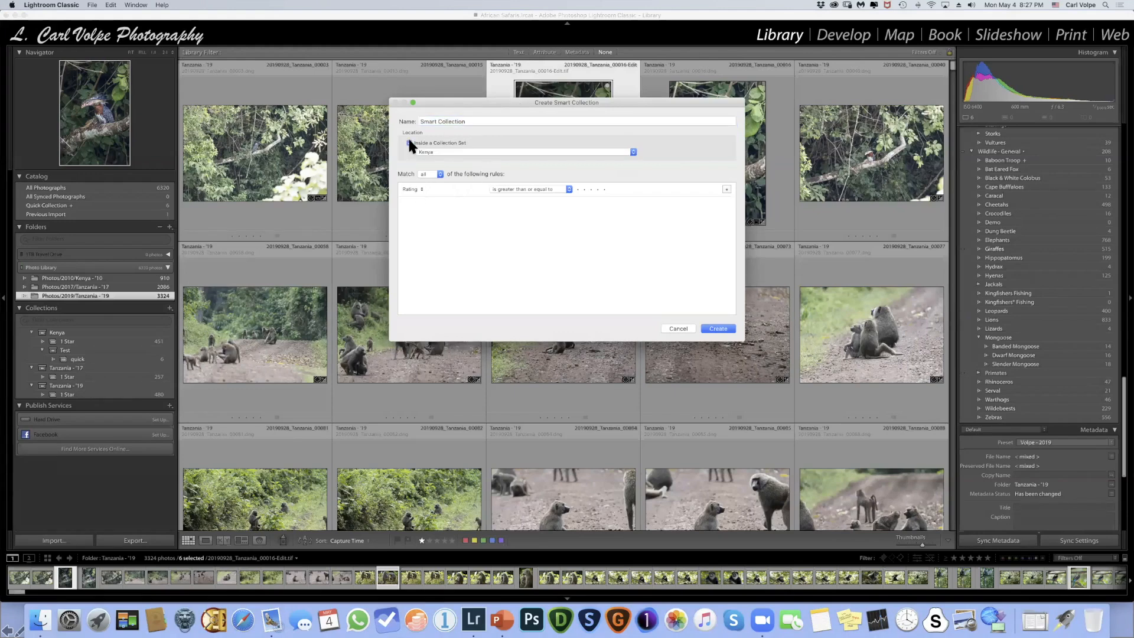
pyautogui.click(434, 150)
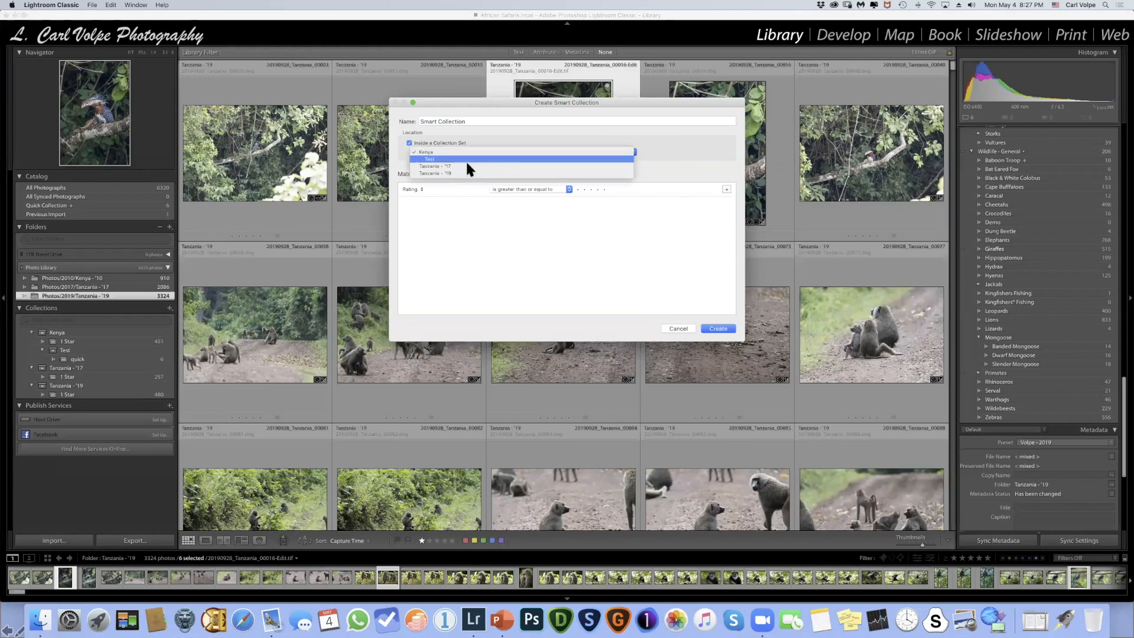
pyautogui.click(455, 166)
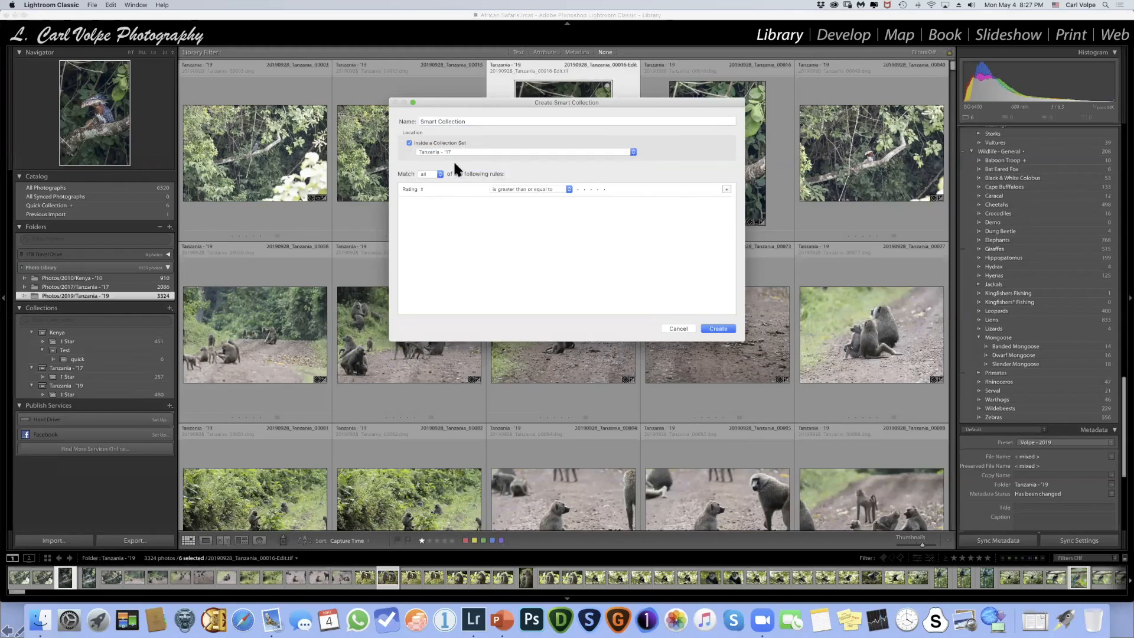
# - Set the smart collection's rule to a rating greater than or equal to one star, and create it
pyautogui.click(420, 188)
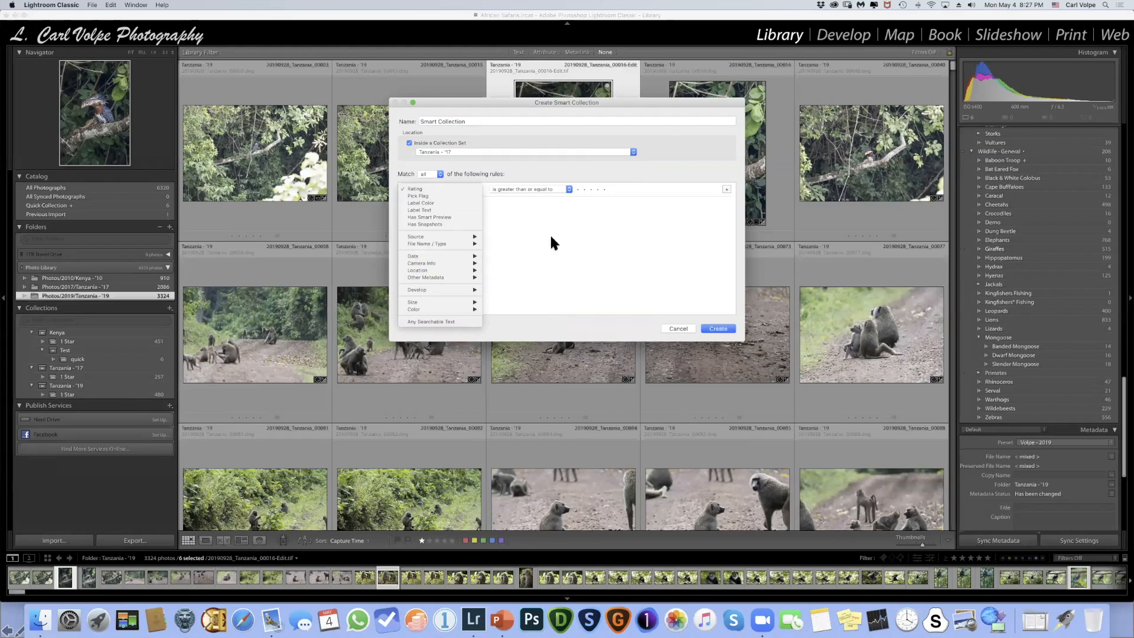
pyautogui.moveTo(454, 236)
pyautogui.moveTo(447, 272)
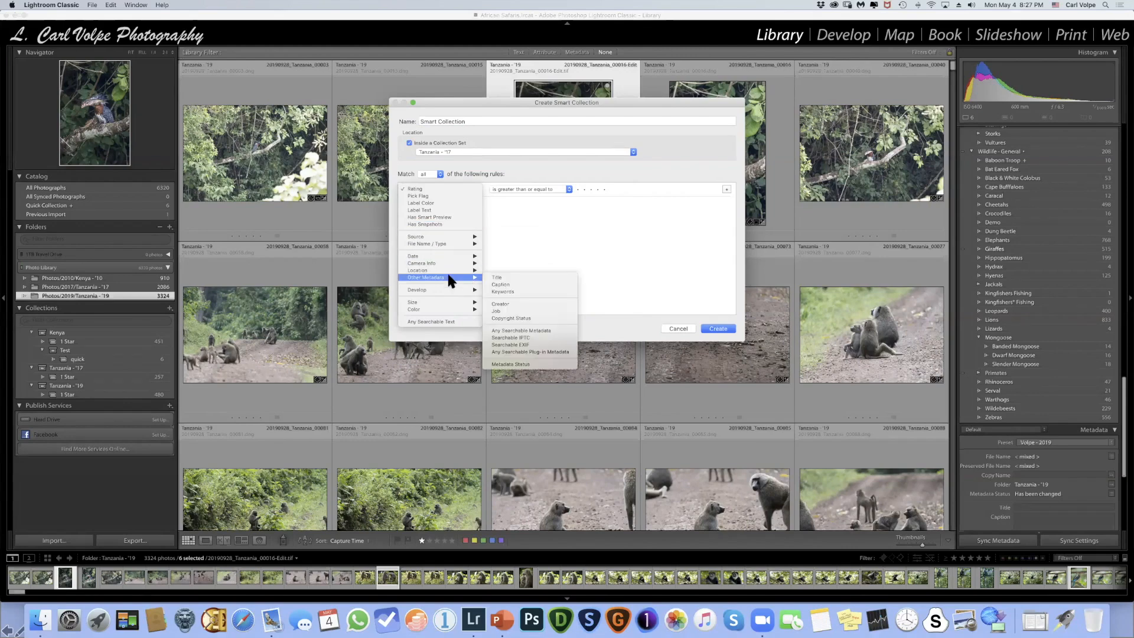
pyautogui.click(620, 255)
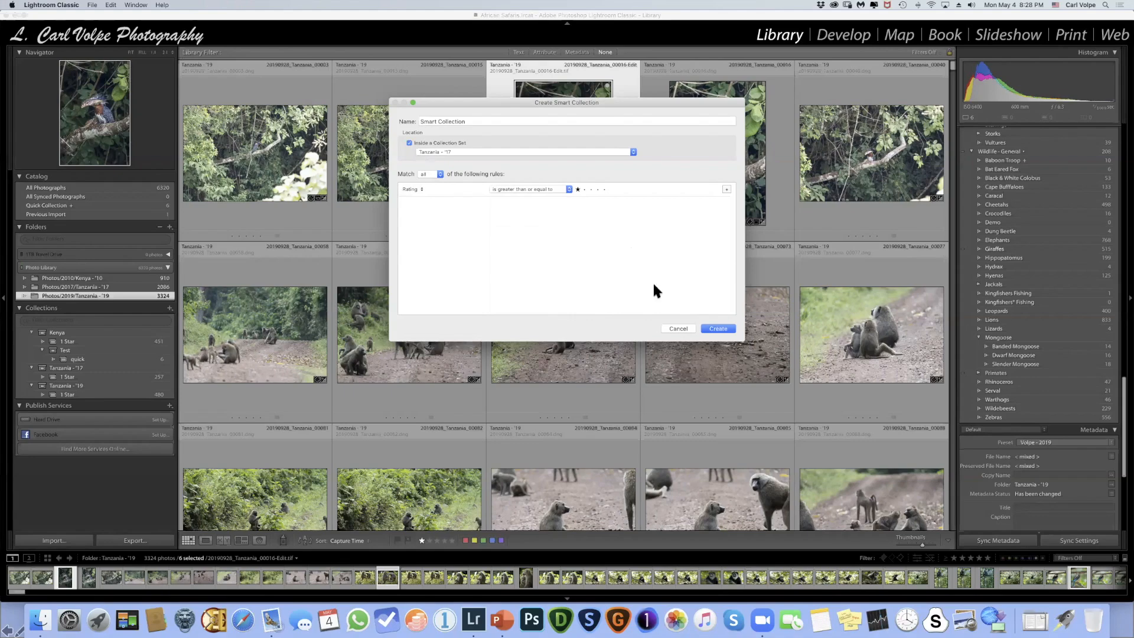
pyautogui.click(717, 329)
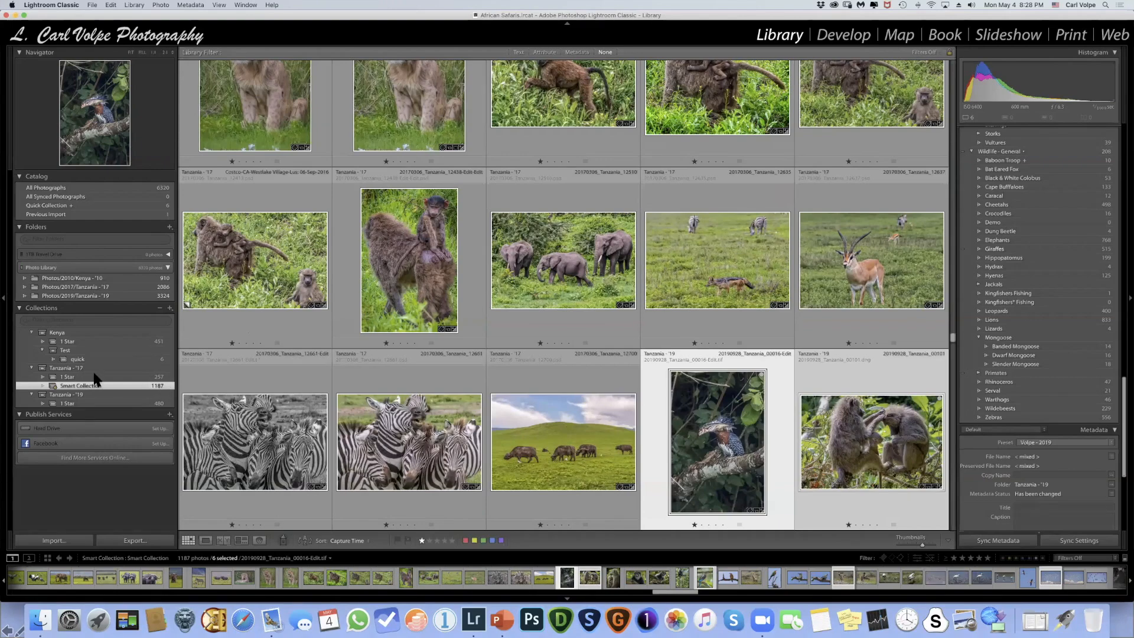
# - Look through the photos gathered in the new one-star smart collection
pyautogui.scroll(-1, 94, 375)
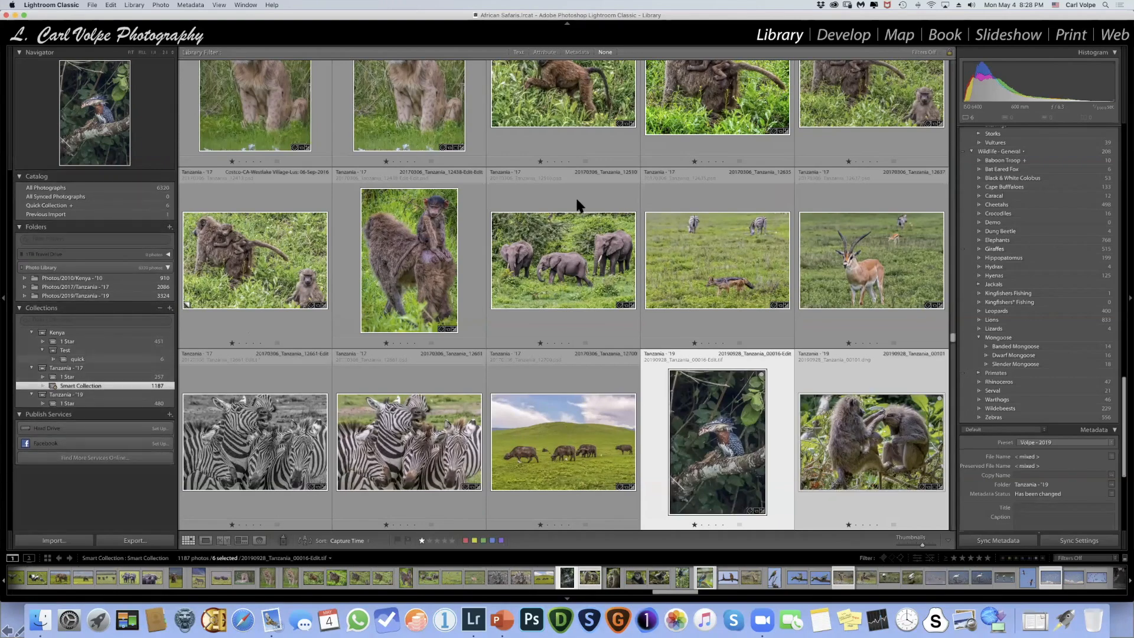
pyautogui.scroll(-10, 576, 199)
pyautogui.scroll(-15, 577, 202)
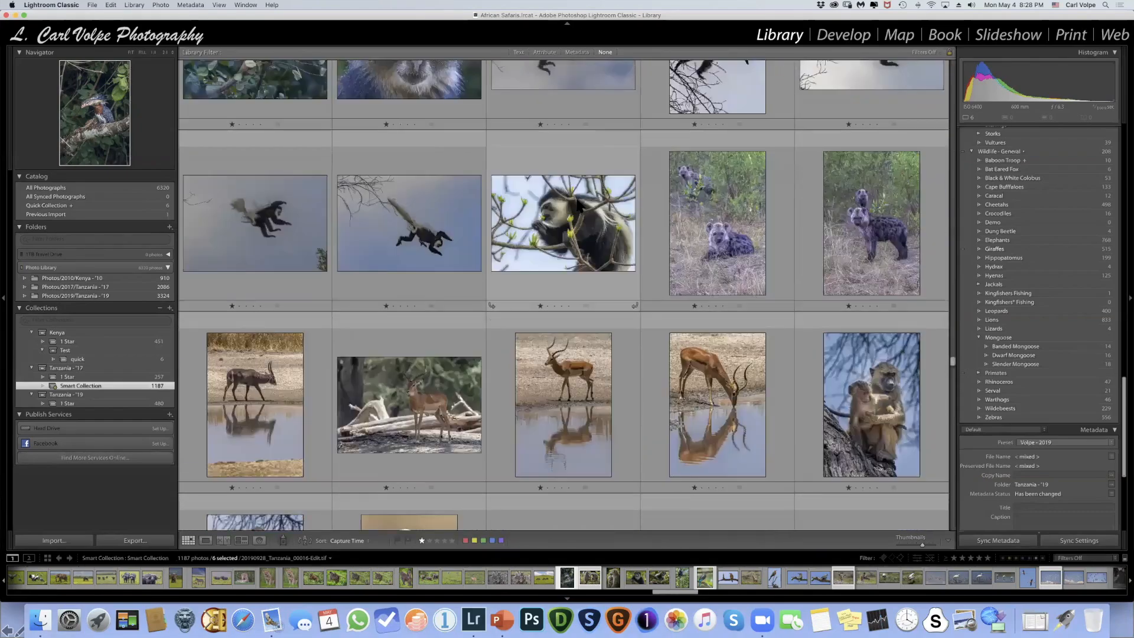
pyautogui.scroll(-15, 577, 205)
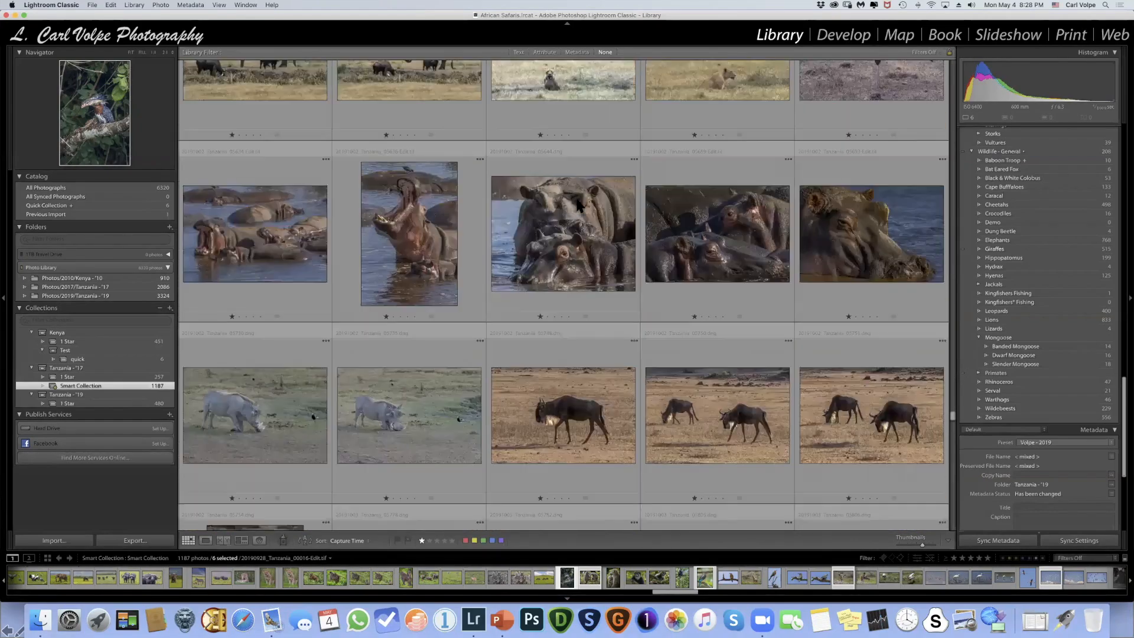
pyautogui.scroll(-15, 399, 310)
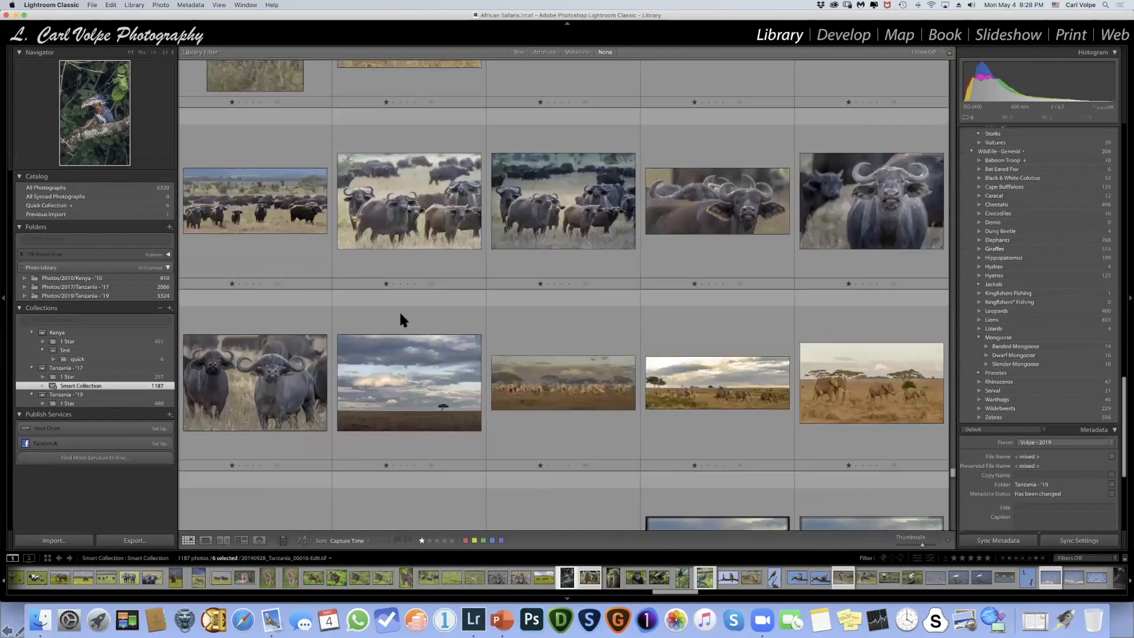
pyautogui.scroll(-2, 219, 216)
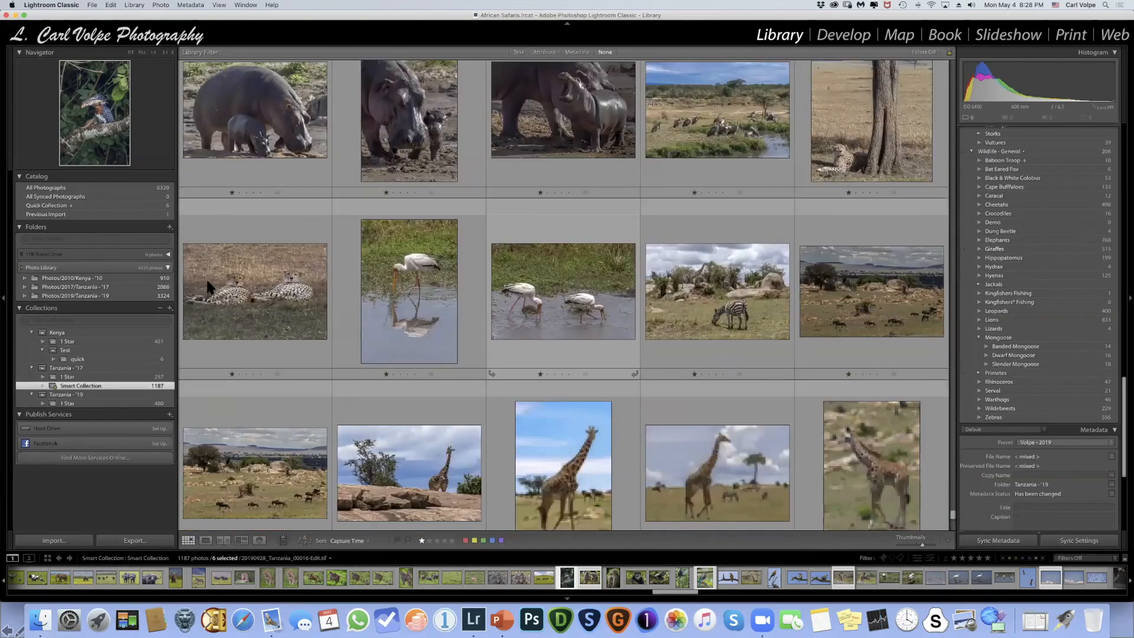
pyautogui.scroll(15, 212, 248)
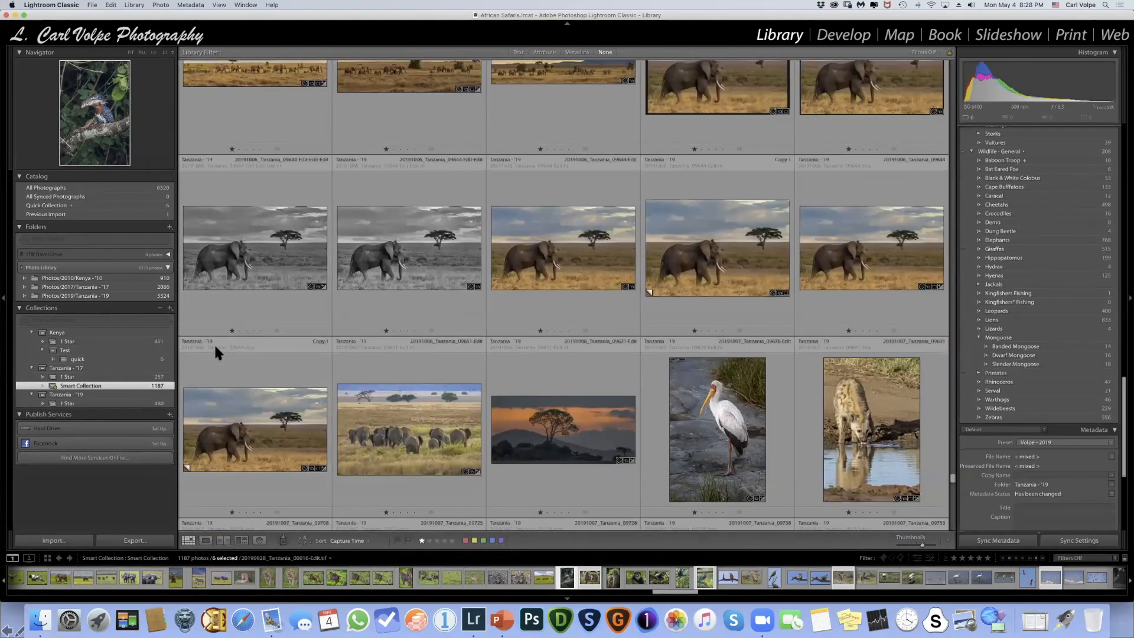
# - Create Smart Collection 2 inside Tanzania - '17, matching all of rating at least one star and label color red
pyautogui.click(170, 308)
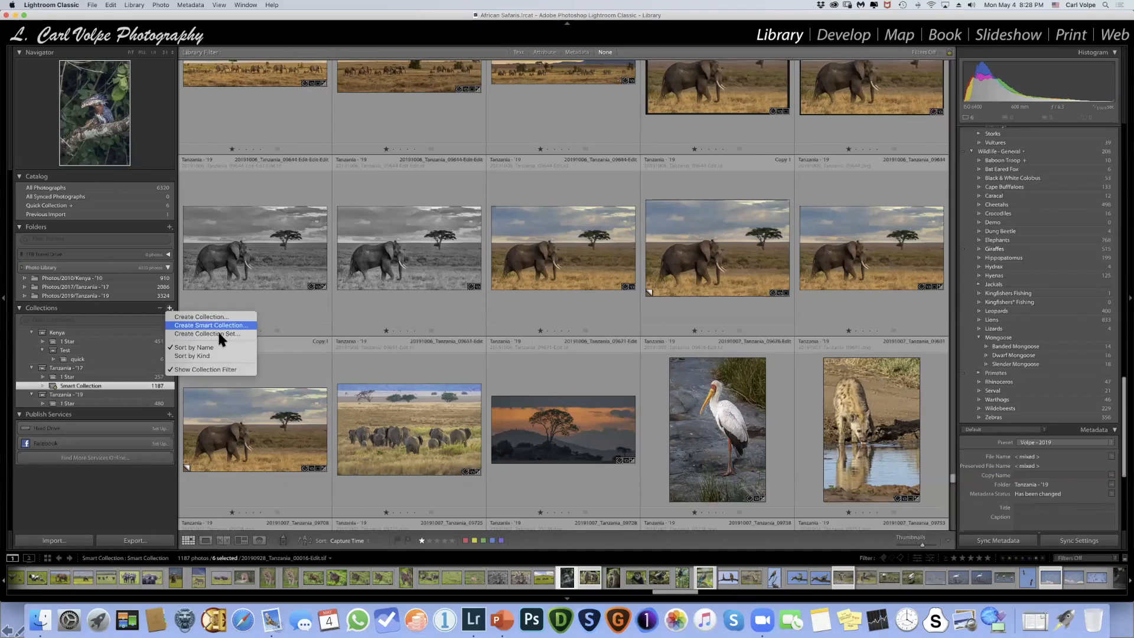
pyautogui.click(220, 325)
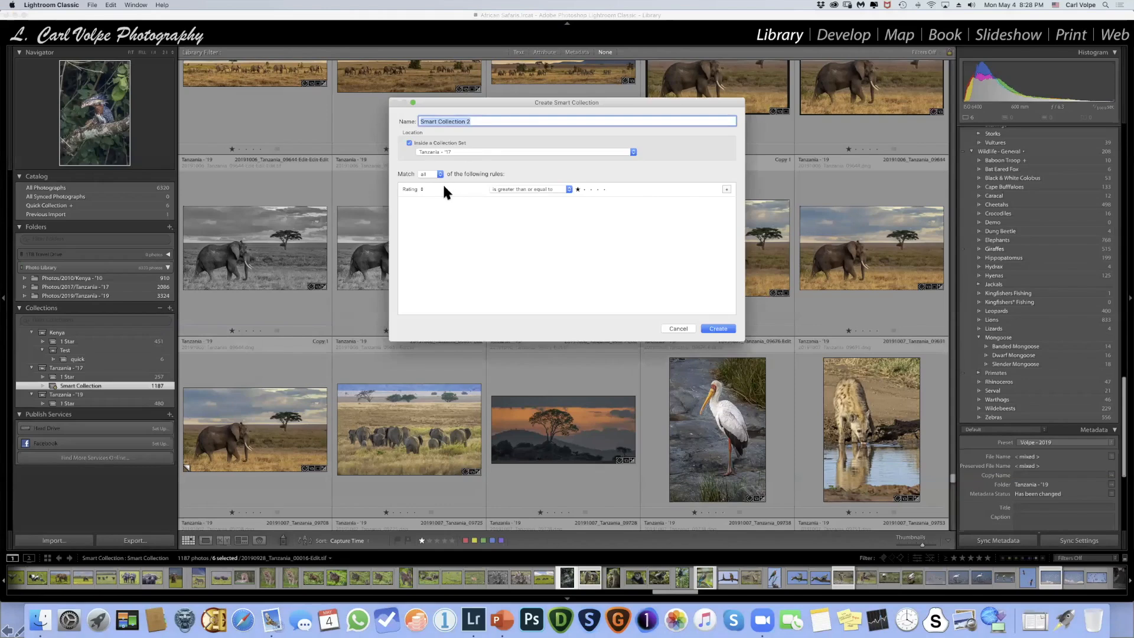
pyautogui.click(725, 189)
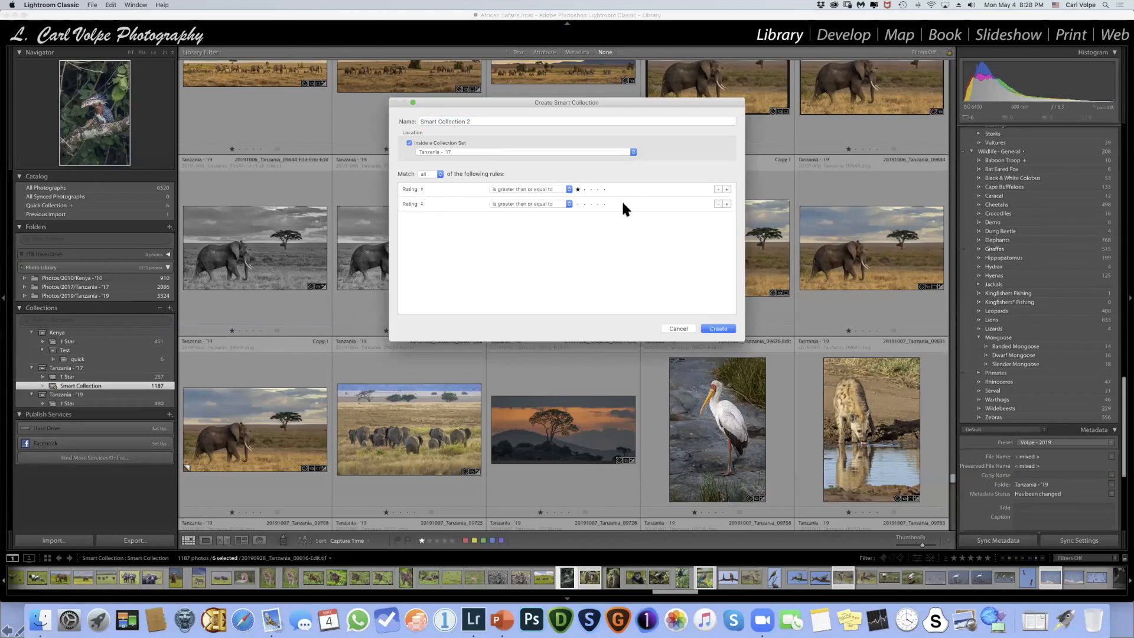
pyautogui.click(421, 204)
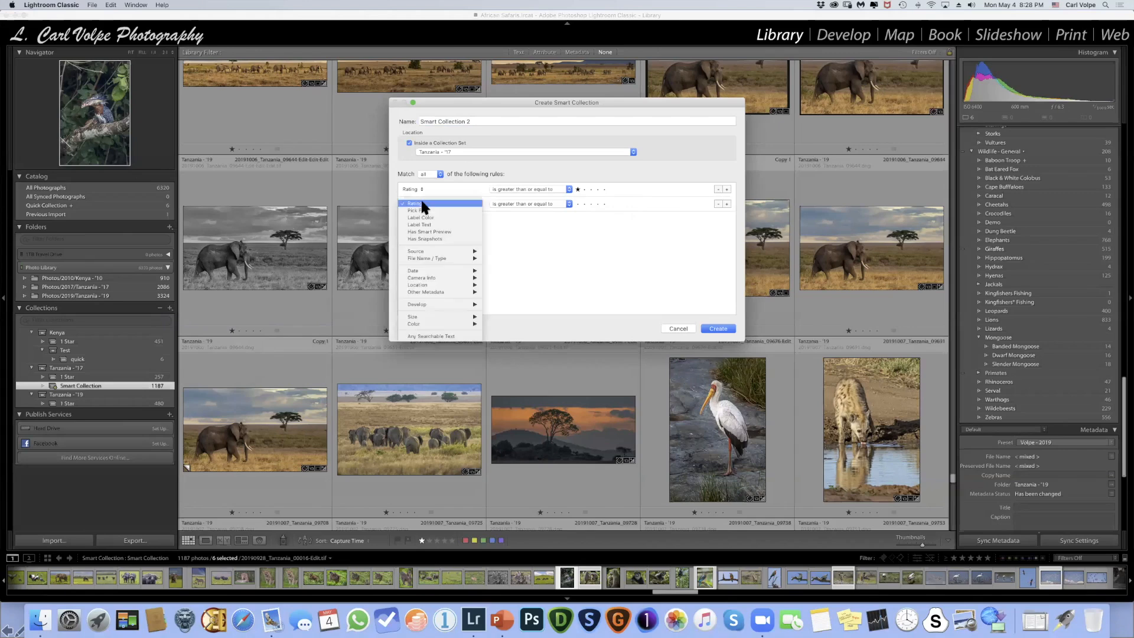
pyautogui.click(457, 217)
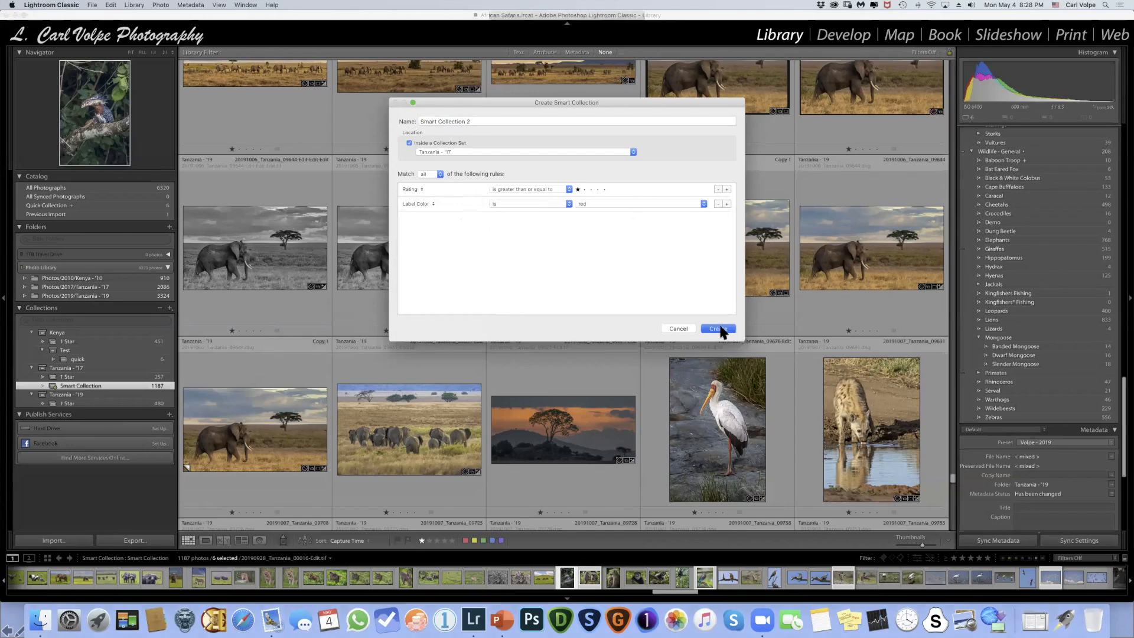
pyautogui.click(719, 329)
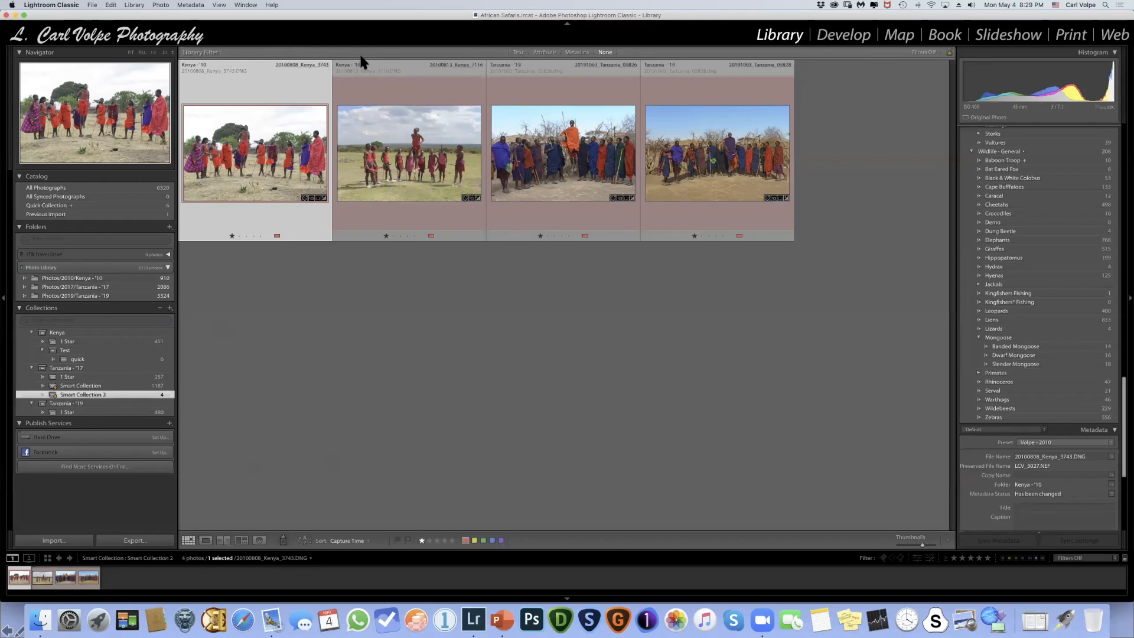
# - Switch to the PowerPoint presentation and display the Image Processing Workflow Steps slide
pyautogui.press('super+Tab')
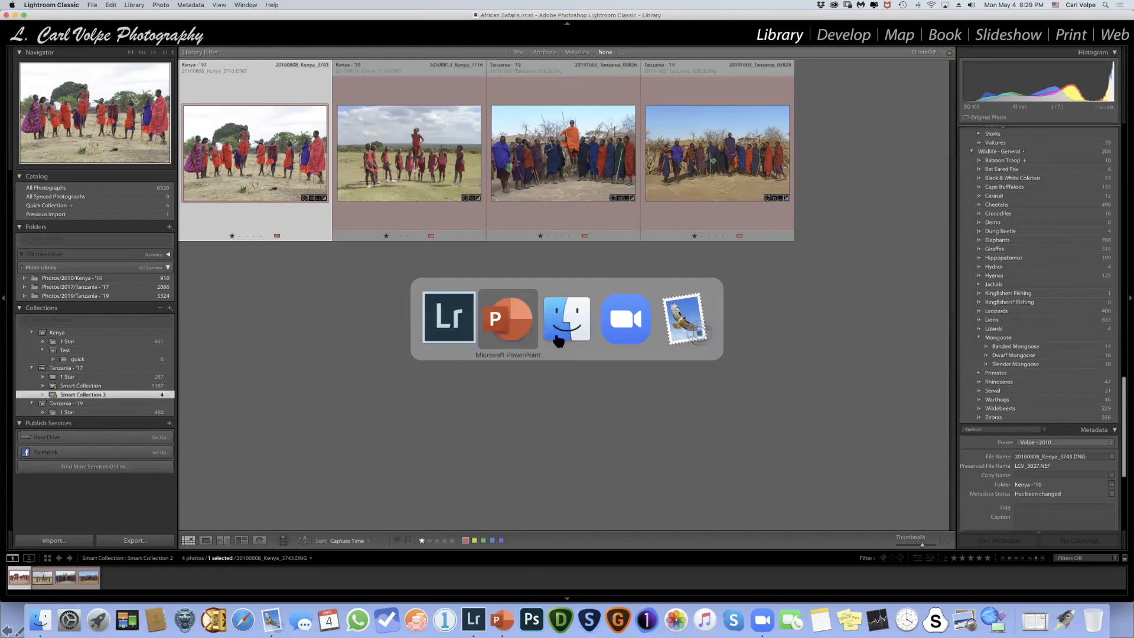
pyautogui.click(517, 329)
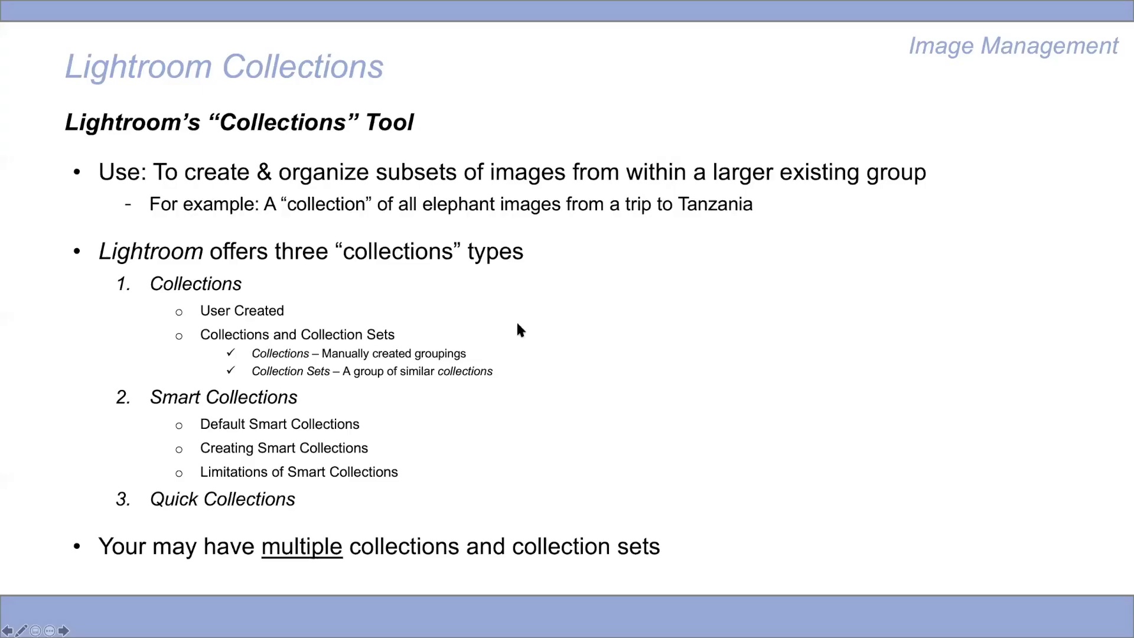
pyautogui.click(426, 175)
pyautogui.click(424, 170)
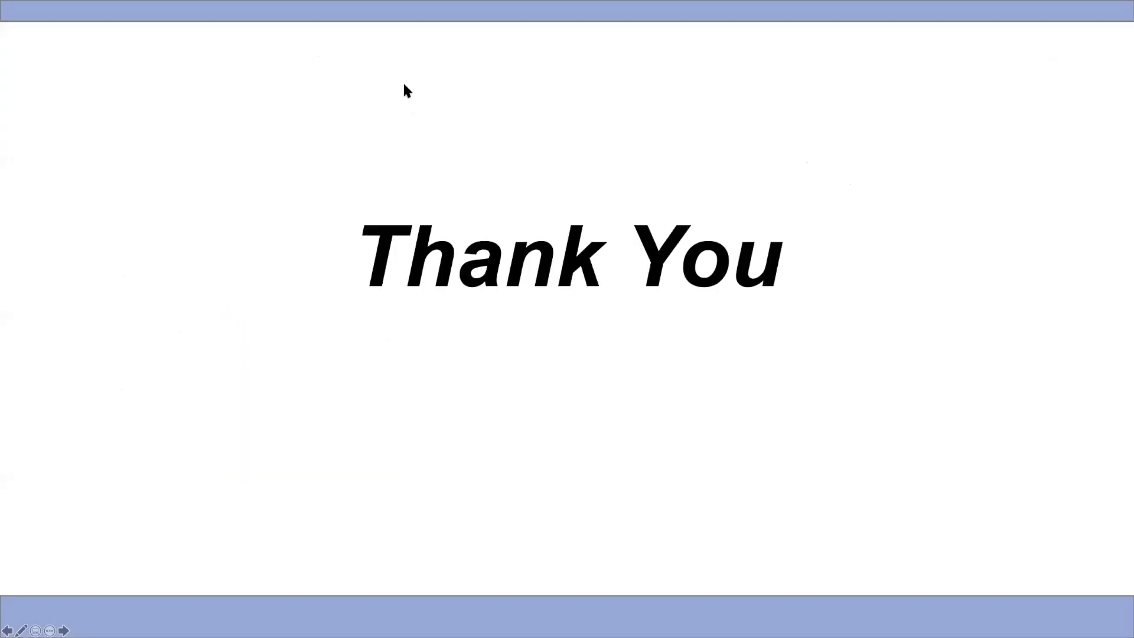
pyautogui.press('Left')
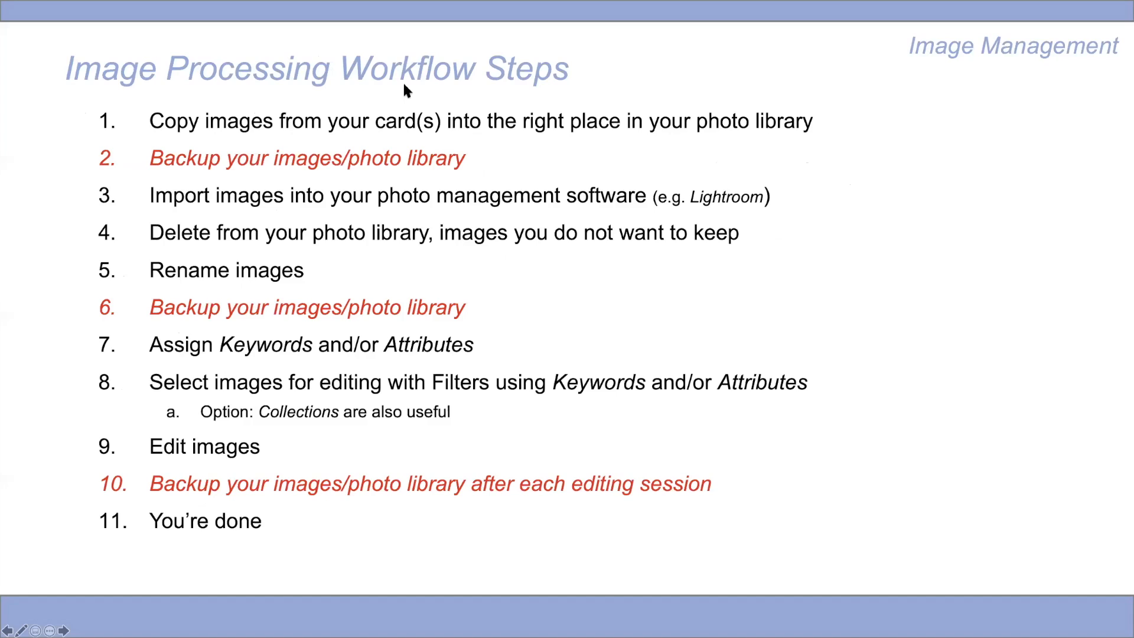
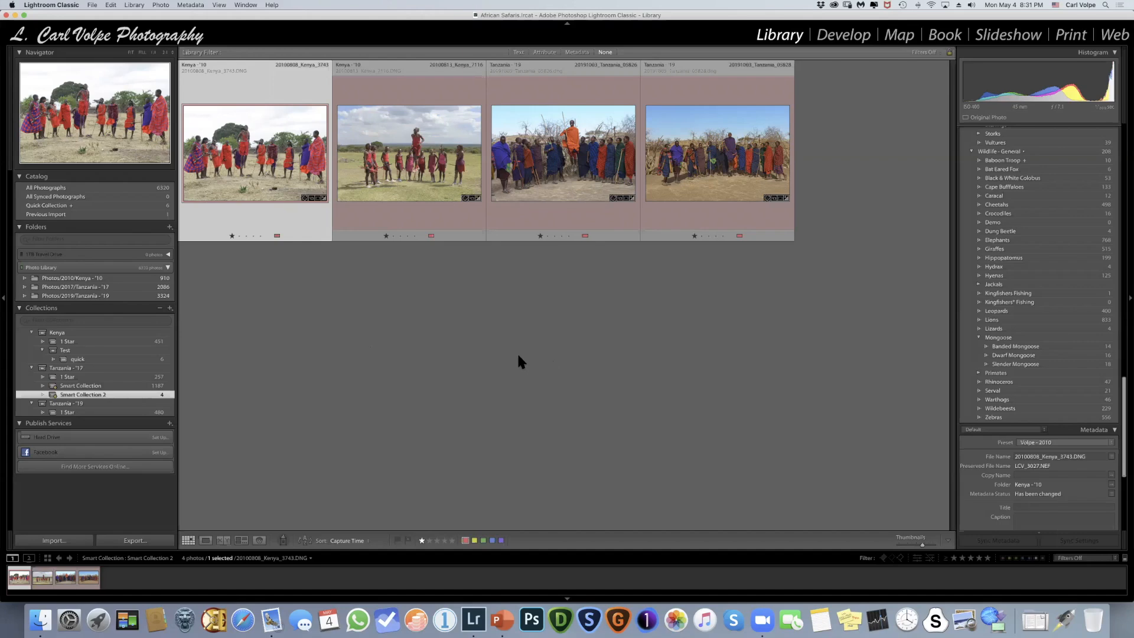
# - Hide Lightroom, open ChronoSync to view the Photo Library sync tasks, and close its organizer window
pyautogui.press('super+h')
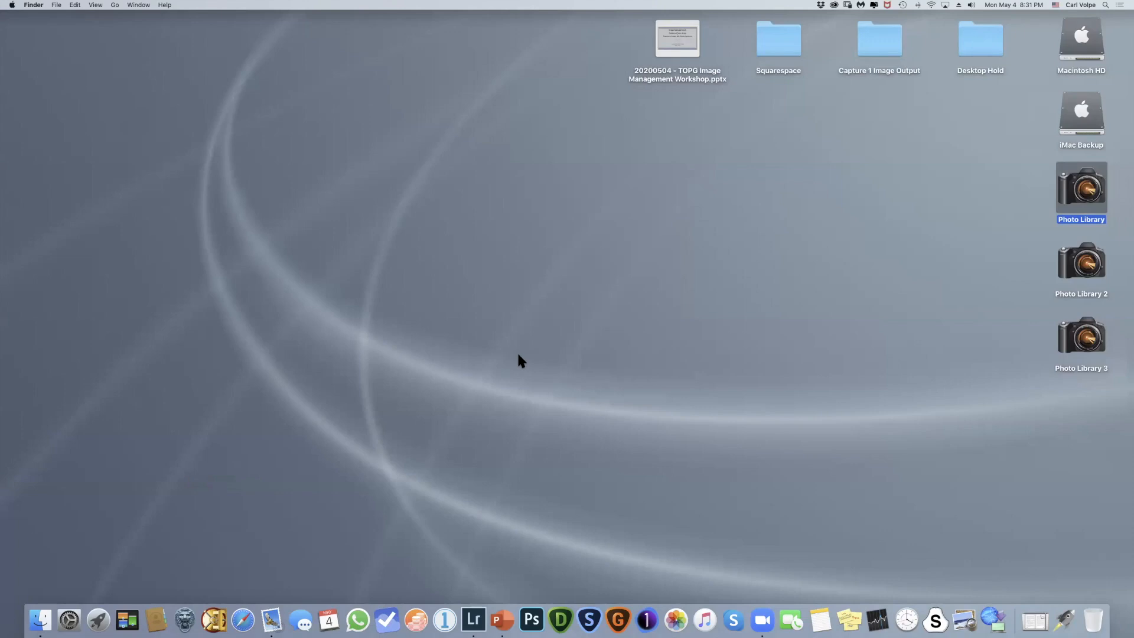
pyautogui.click(898, 608)
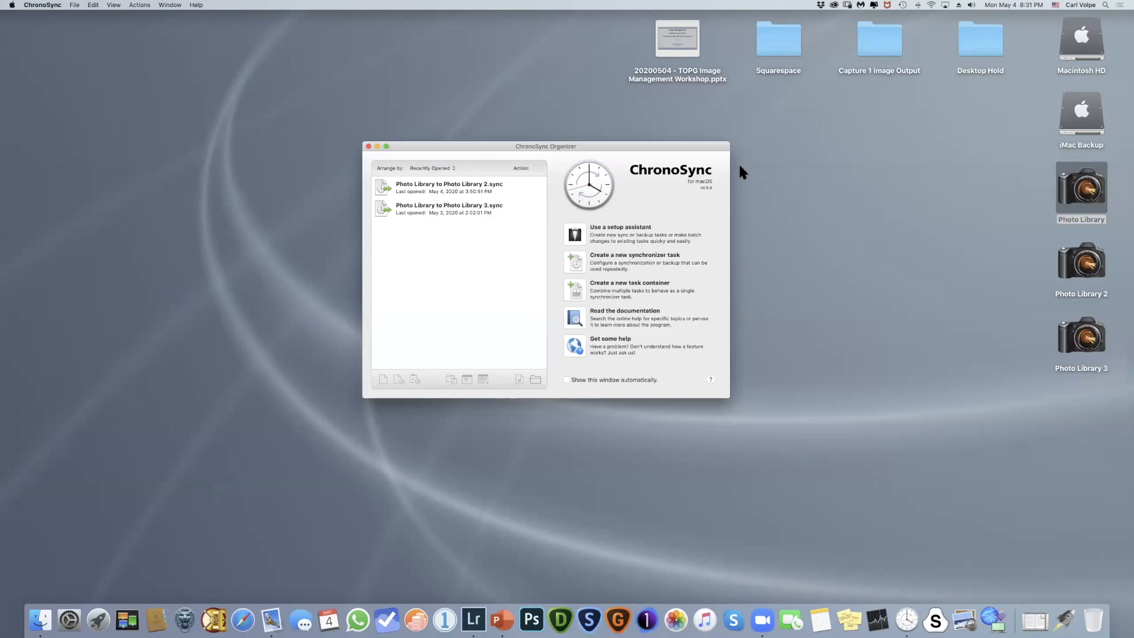
pyautogui.click(368, 146)
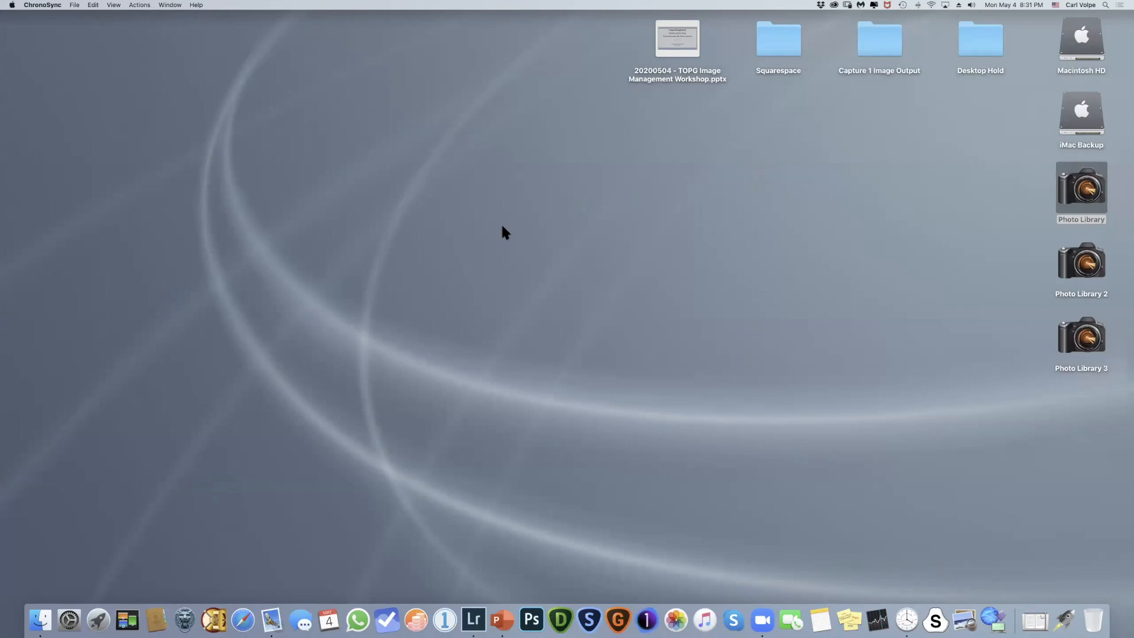
# - Switch back to Lightroom Classic and browse the photos in the Photos/2019/Tanzania - '19 folder
pyautogui.click(473, 618)
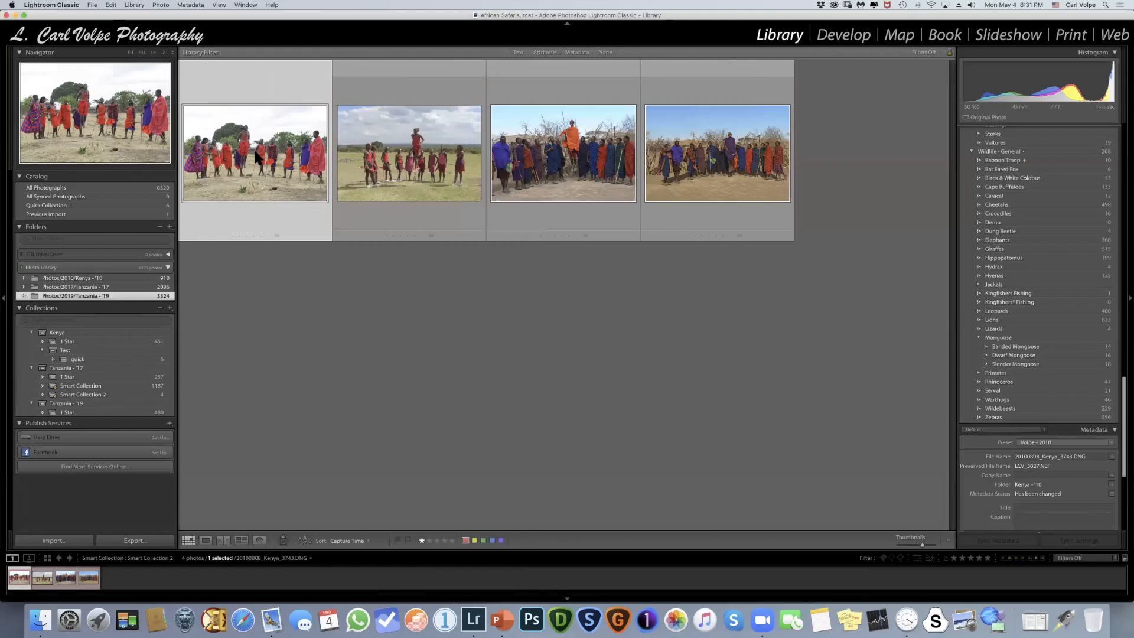
pyautogui.click(85, 295)
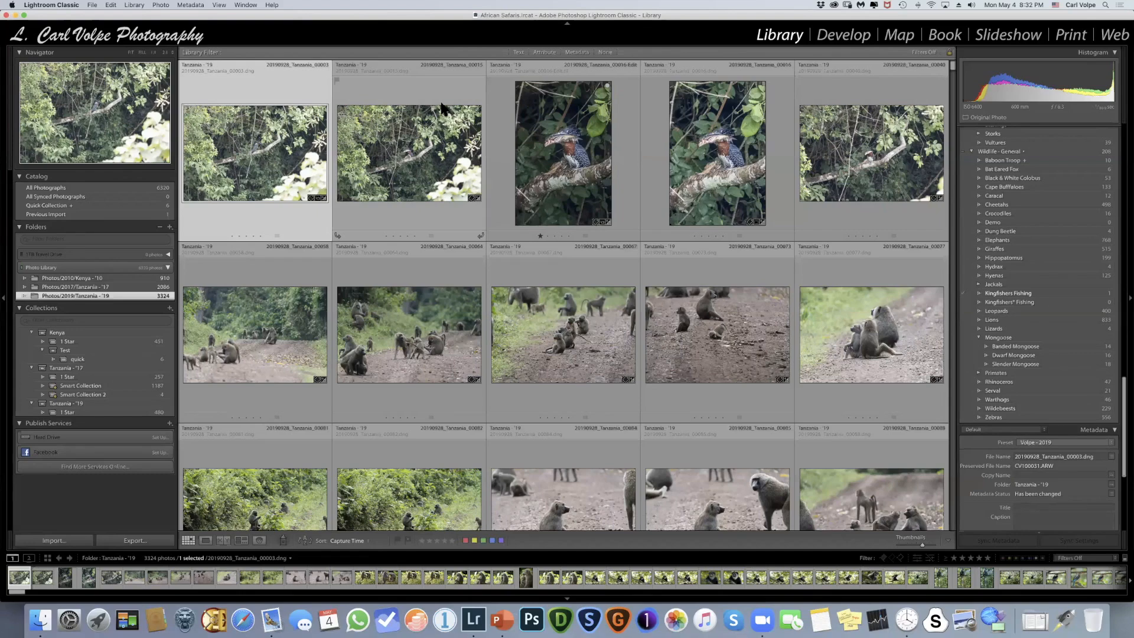
pyautogui.scroll(-3, 441, 105)
pyautogui.scroll(3, 441, 105)
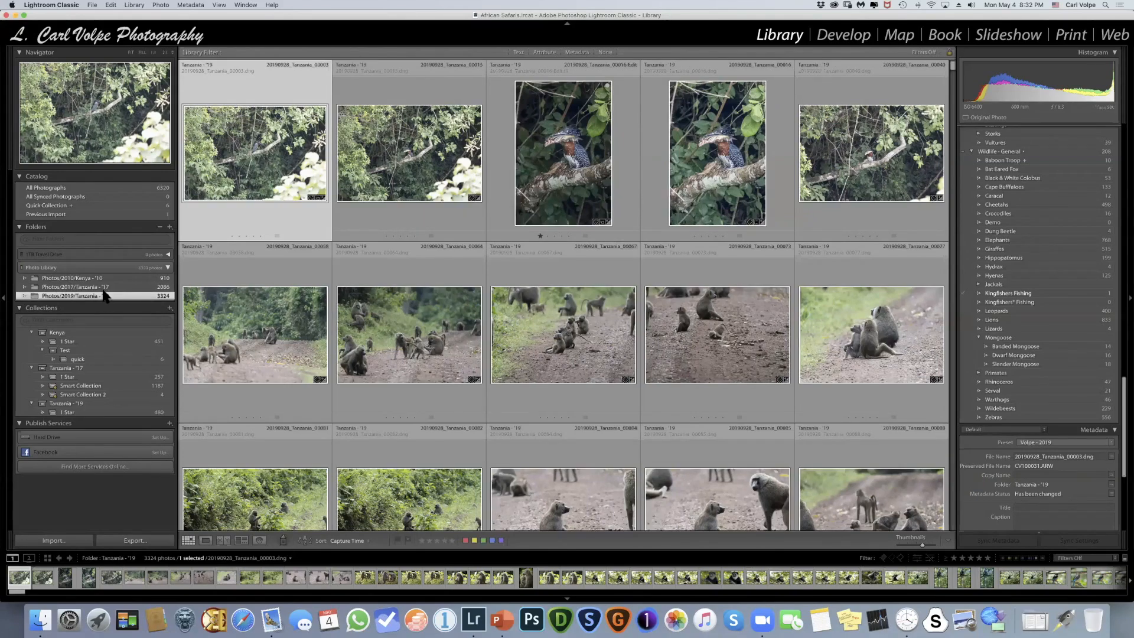
# - Hide Lightroom and browse the Photo Library drive in Finder to the Photos/2017/Glacier NP - '17 folder
pyautogui.press('super+h')
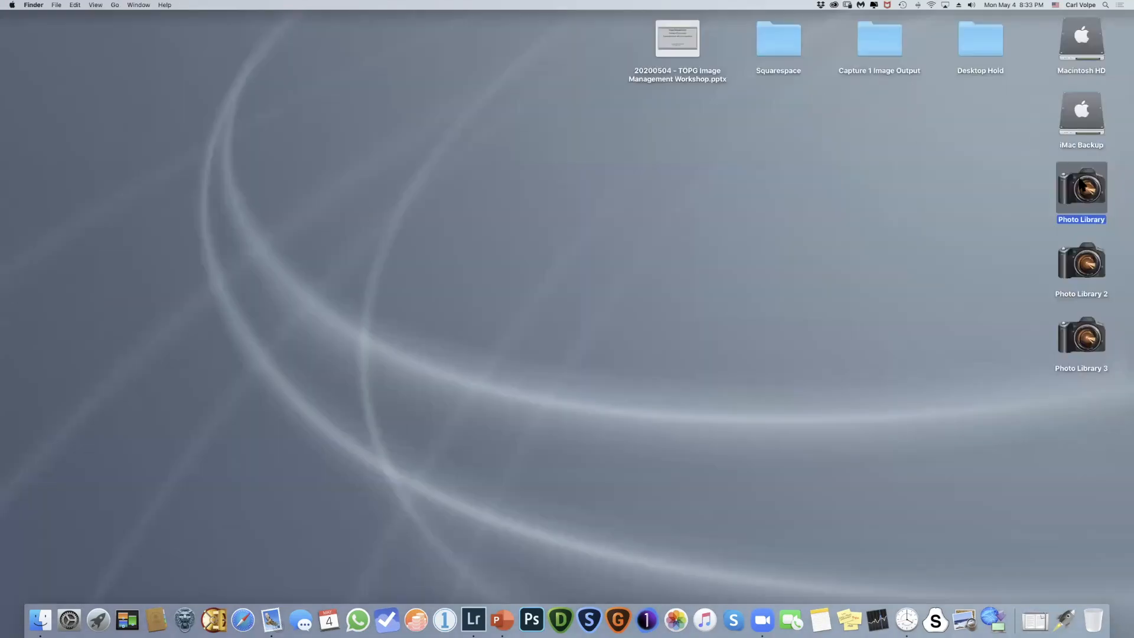
pyautogui.doubleClick(1080, 180)
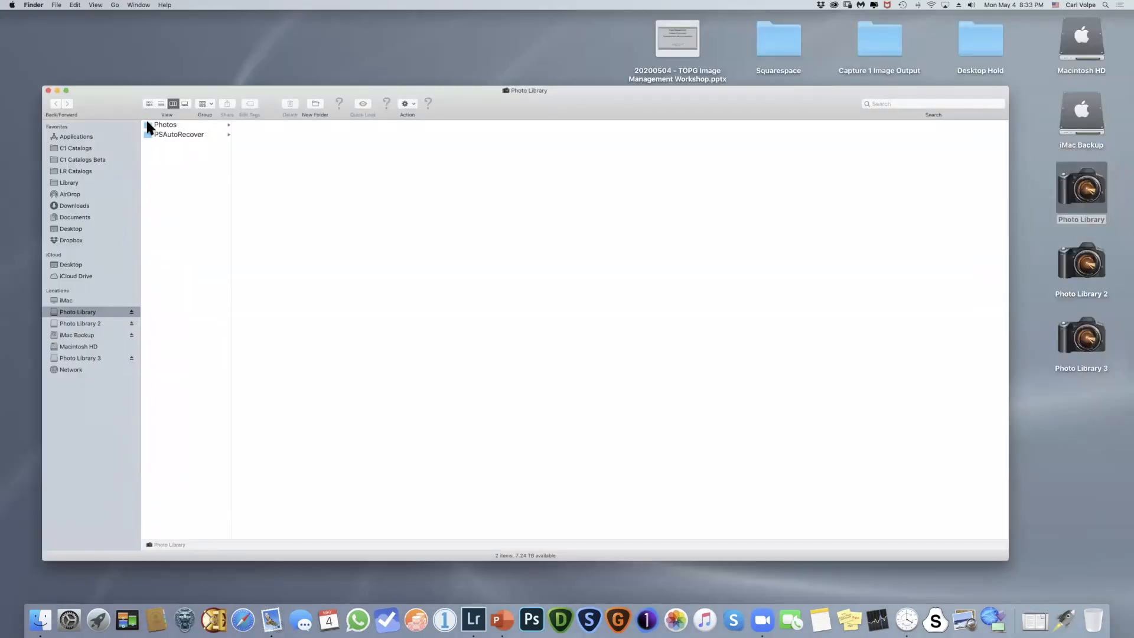
pyautogui.click(149, 125)
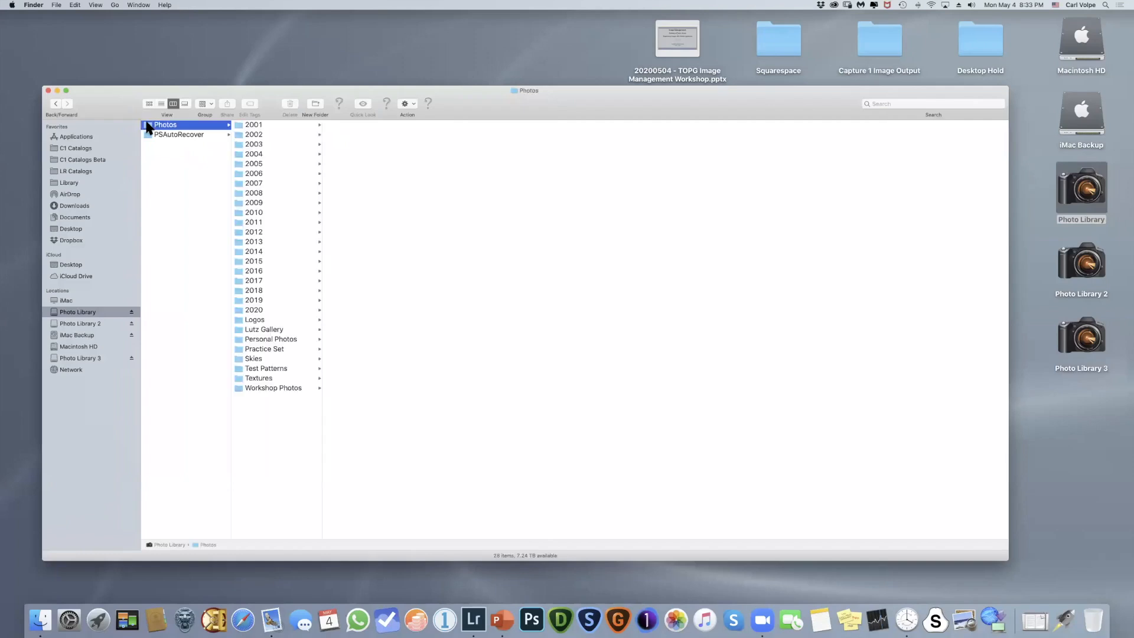
pyautogui.click(242, 281)
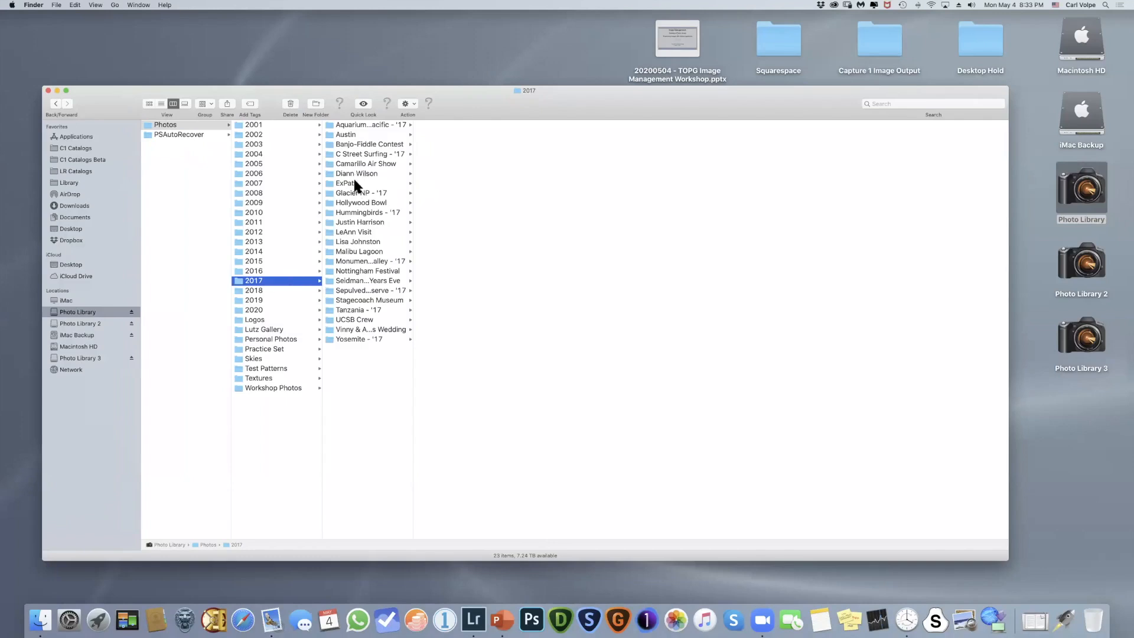
pyautogui.click(355, 193)
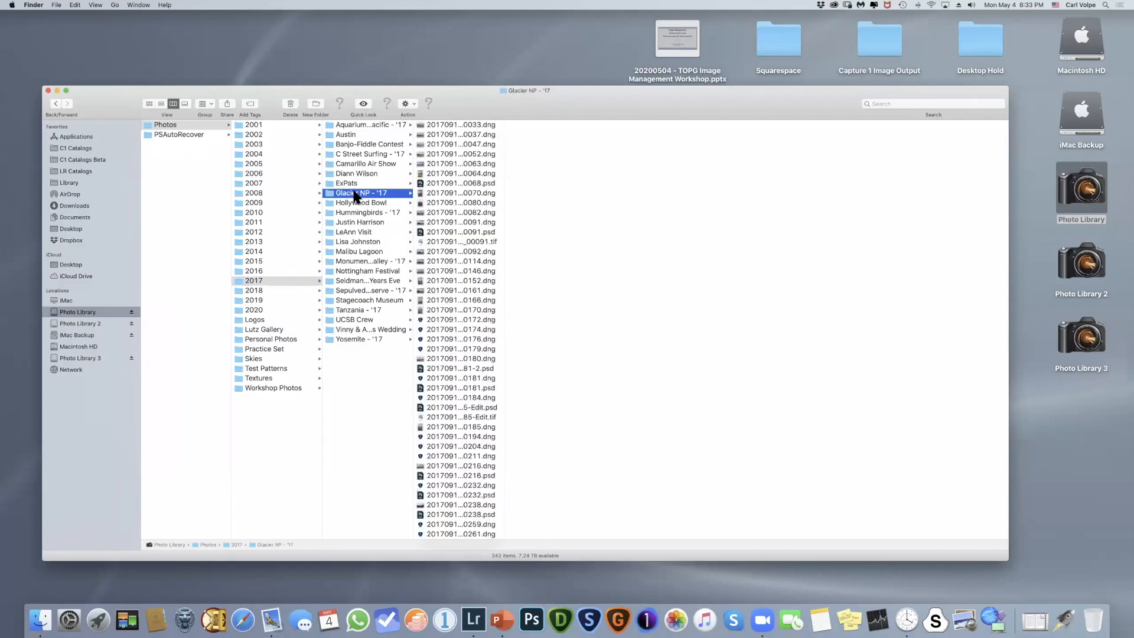
# - Move the DNG ending in 0080 from Glacier NP - '17 into the 2017 folder and back again, and close the Finder window
pyautogui.moveTo(442, 202); pyautogui.dragTo(361, 372)
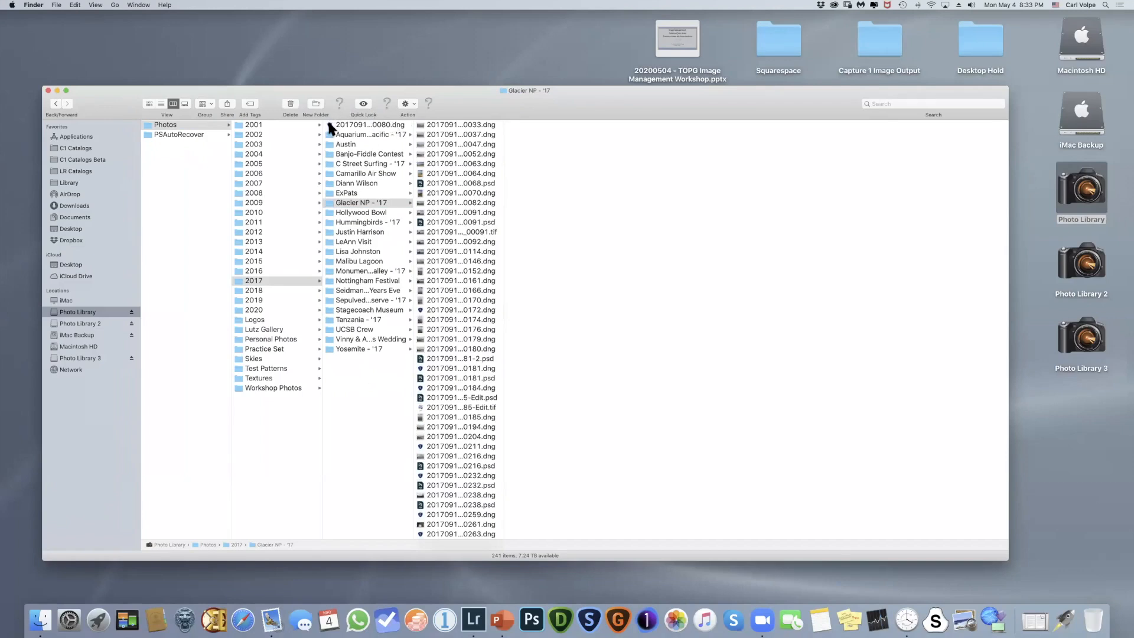
pyautogui.moveTo(328, 124); pyautogui.dragTo(453, 170)
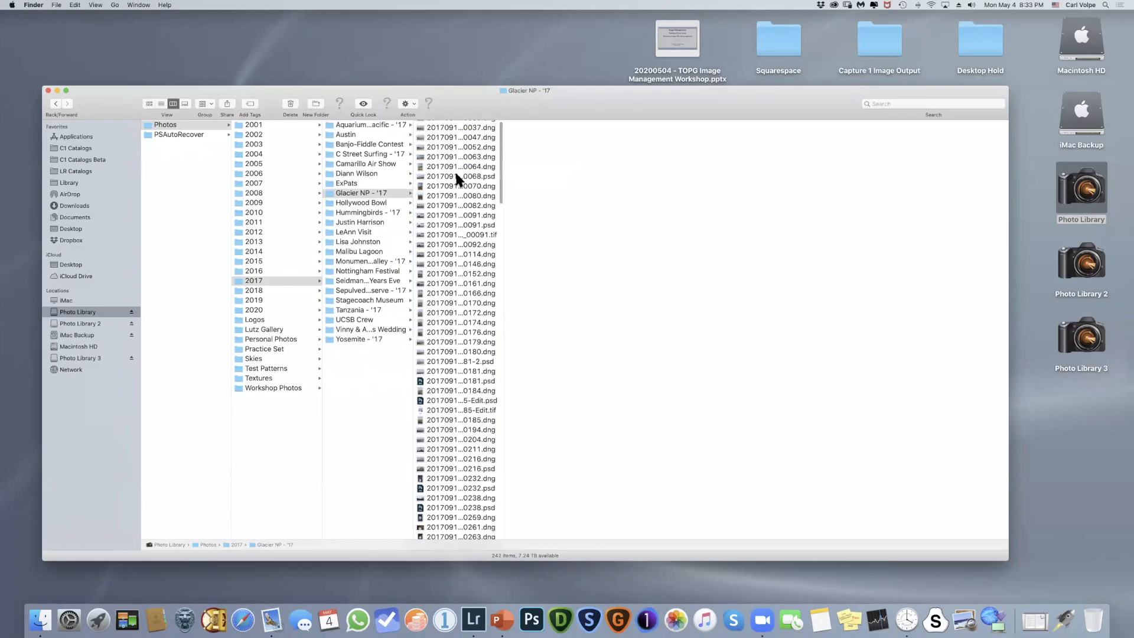
pyautogui.click(48, 90)
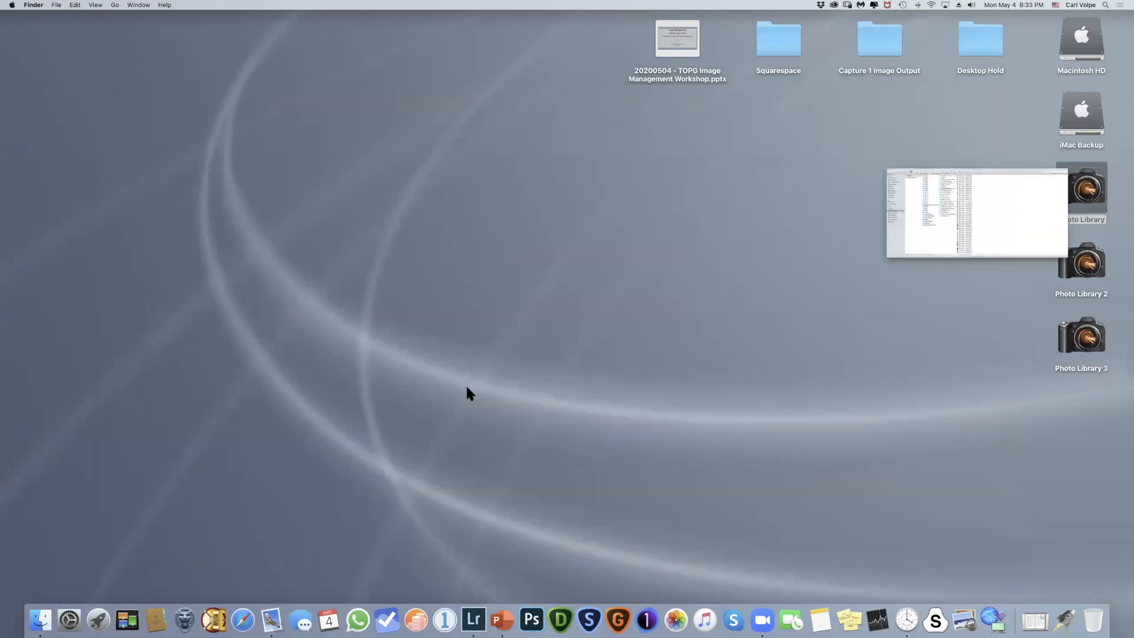
# - Return to Lightroom Classic and look through the thumbnails of the Tanzania - '19 folder
pyautogui.click(472, 611)
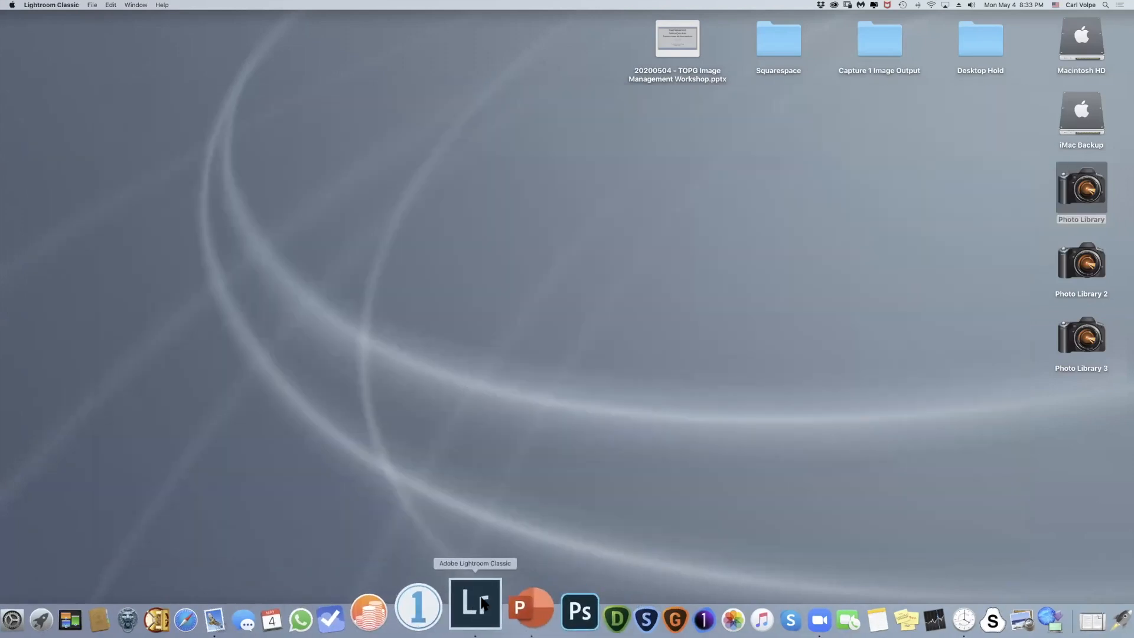
pyautogui.click(91, 6)
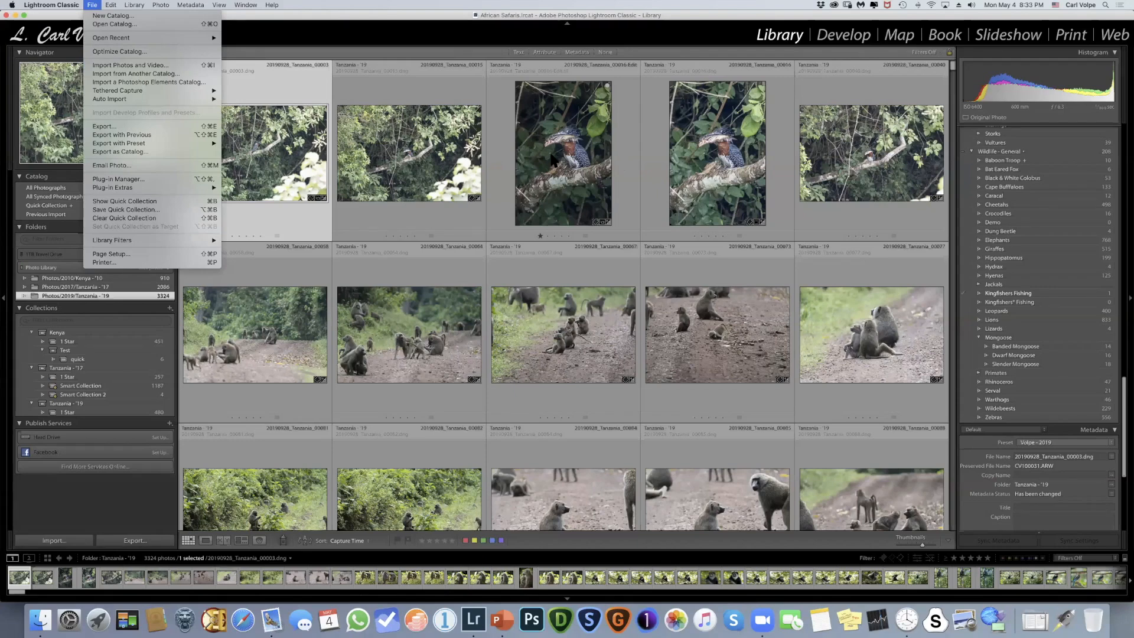
pyautogui.click(366, 13)
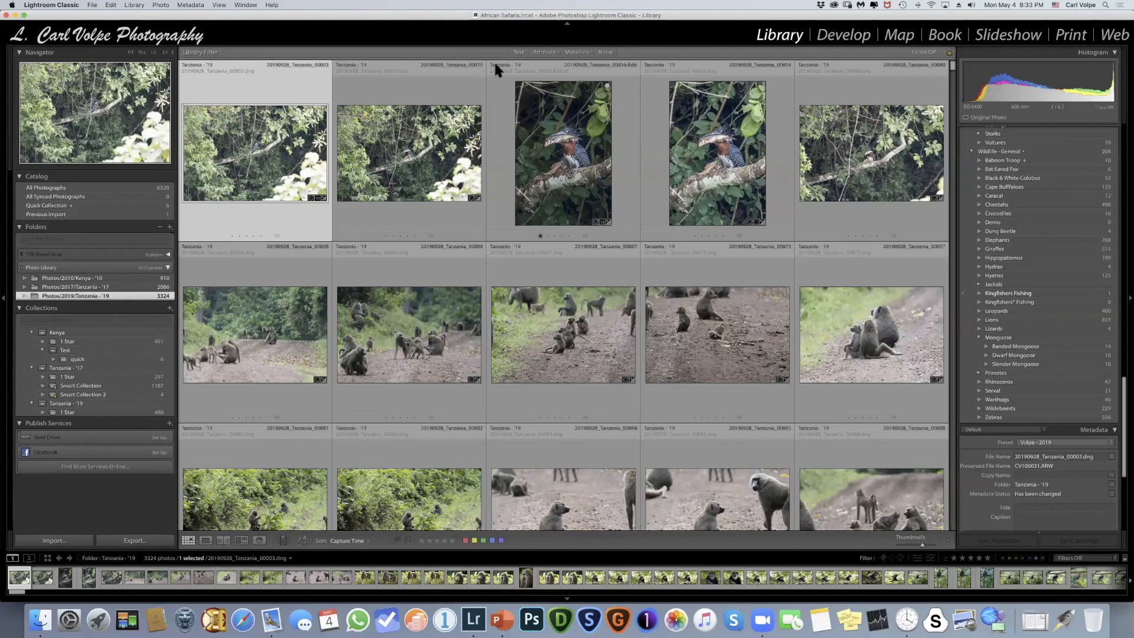
pyautogui.scroll(-3, 426, 86)
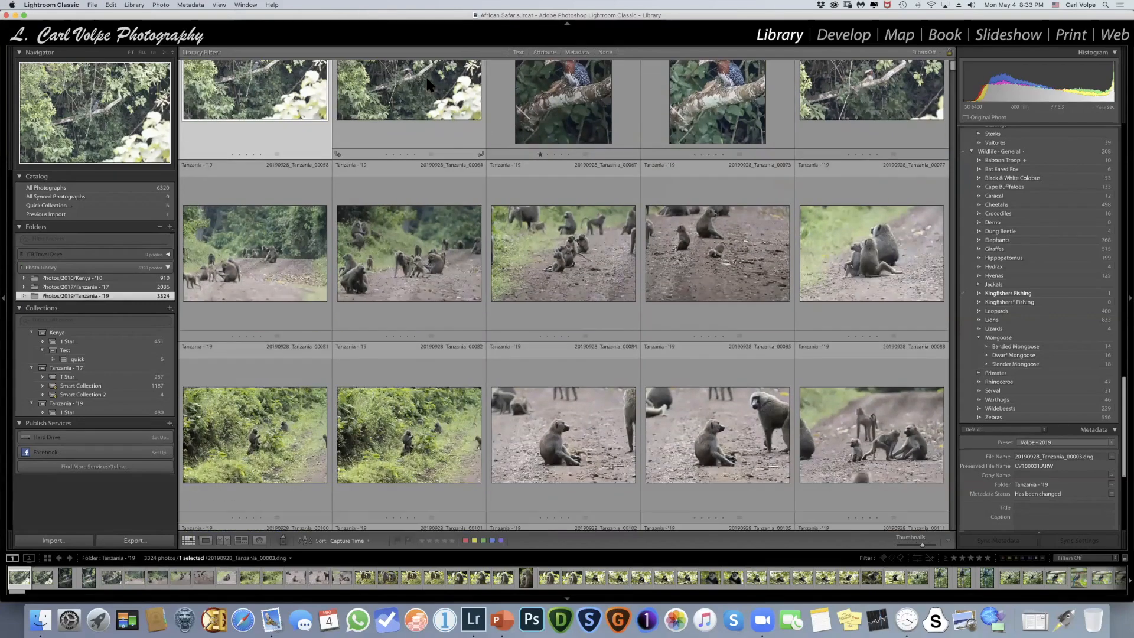
pyautogui.scroll(-20, 427, 80)
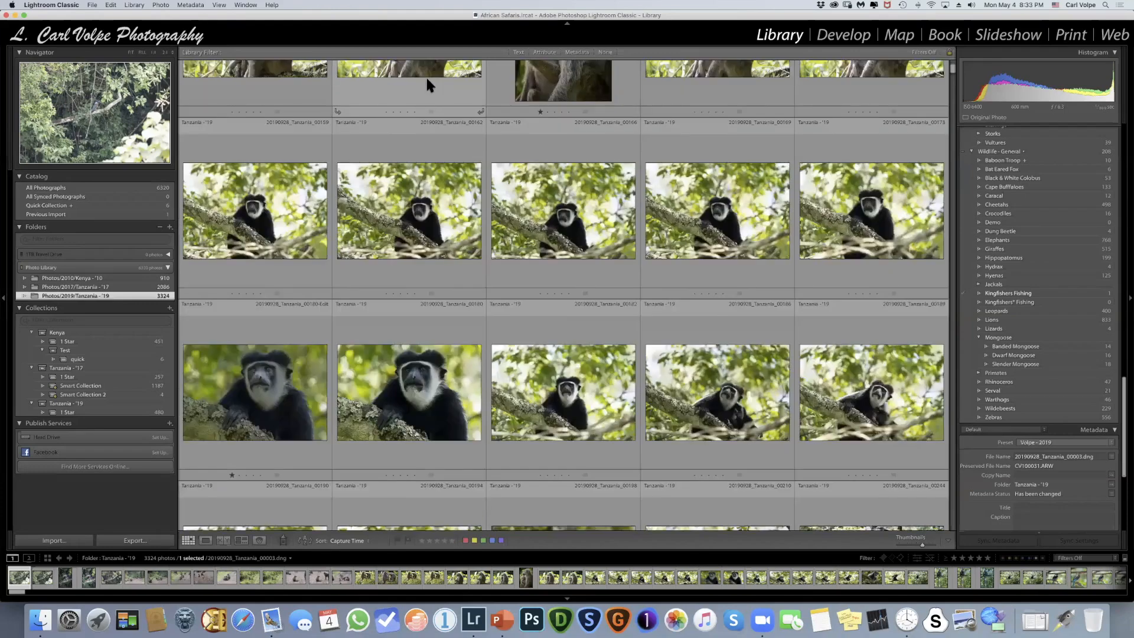
pyautogui.scroll(20, 427, 85)
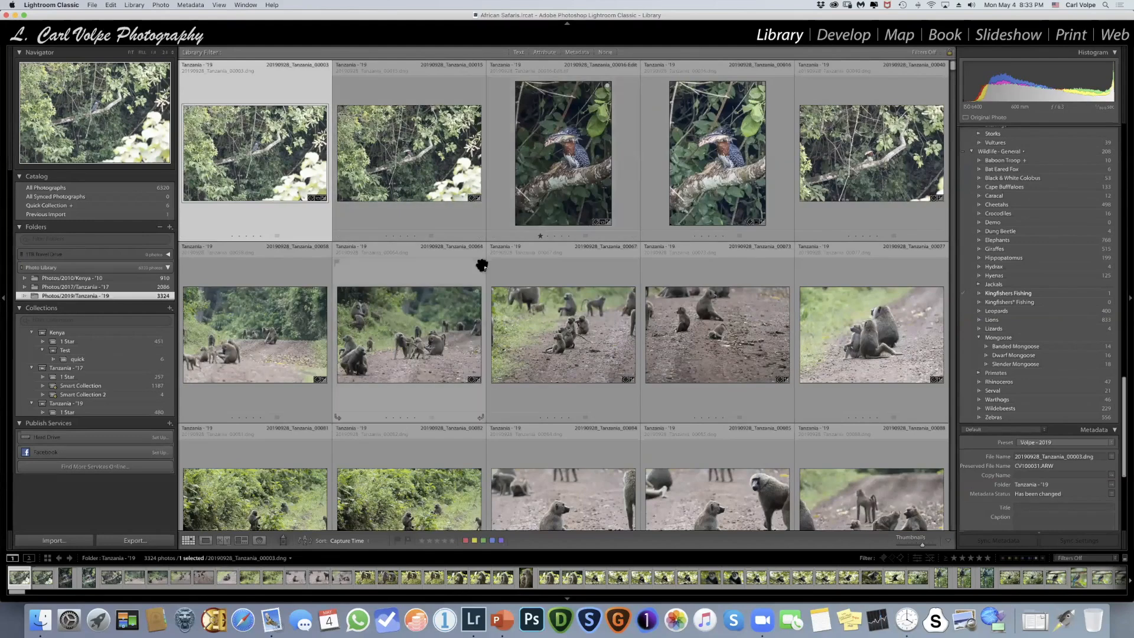
# - Switch to the PowerPoint presentation to review the Image Processing Workflow Steps slide
pyautogui.press('super+Tab')
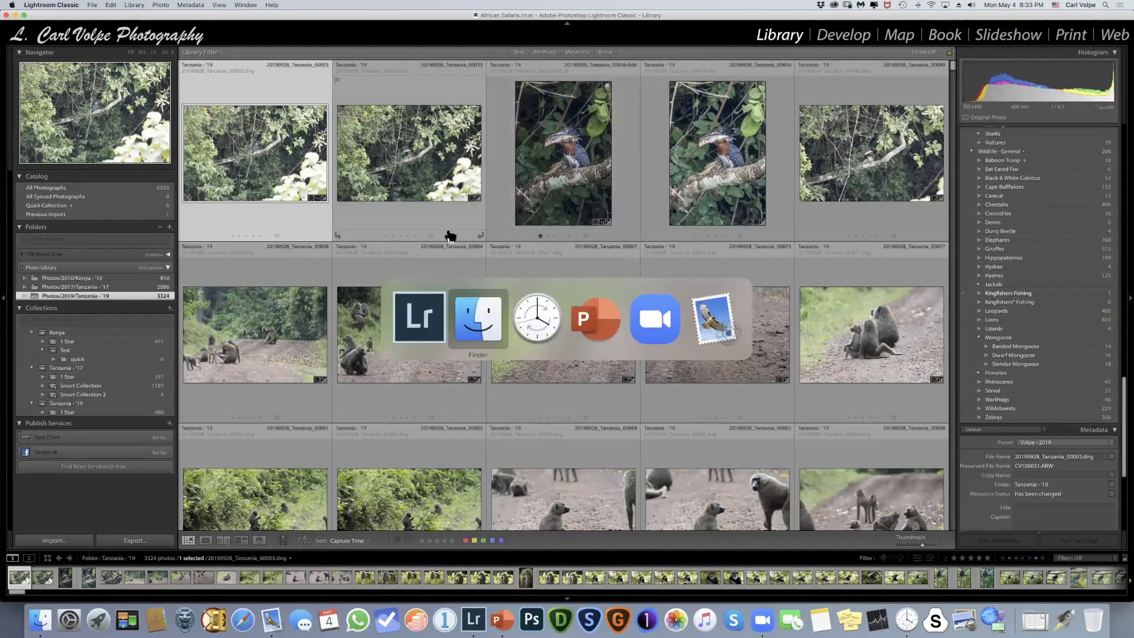
pyautogui.click(598, 325)
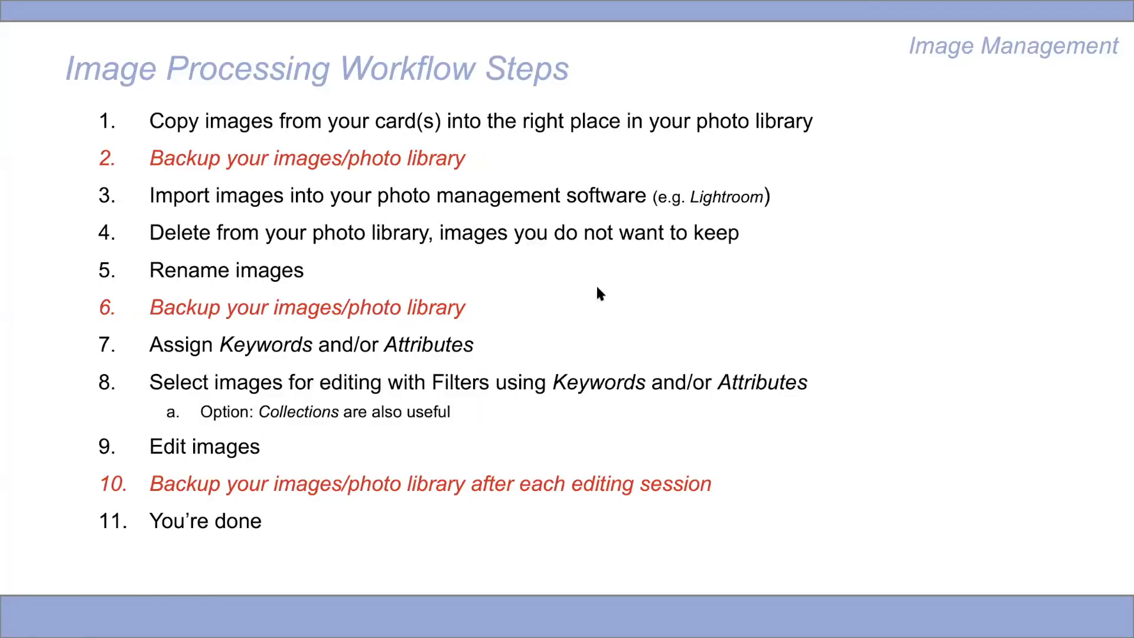
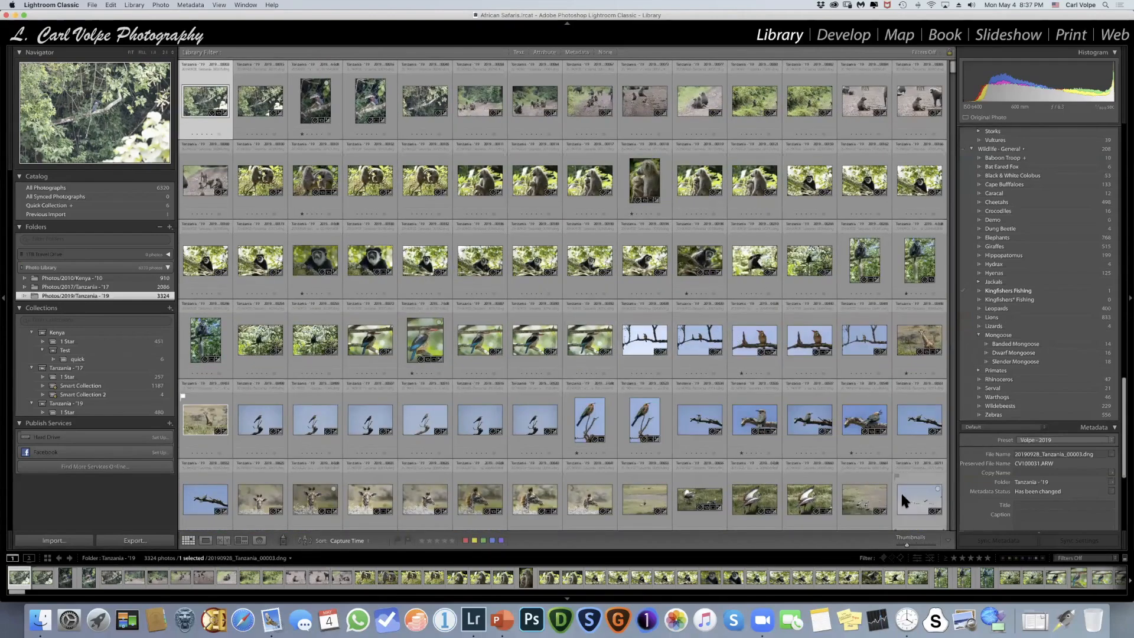
# - Enlarge the grid thumbnails to six per row, then open the delete prompt for 20190928_Tanzania_00003.dng and cancel it
pyautogui.moveTo(908, 545); pyautogui.dragTo(919, 544)
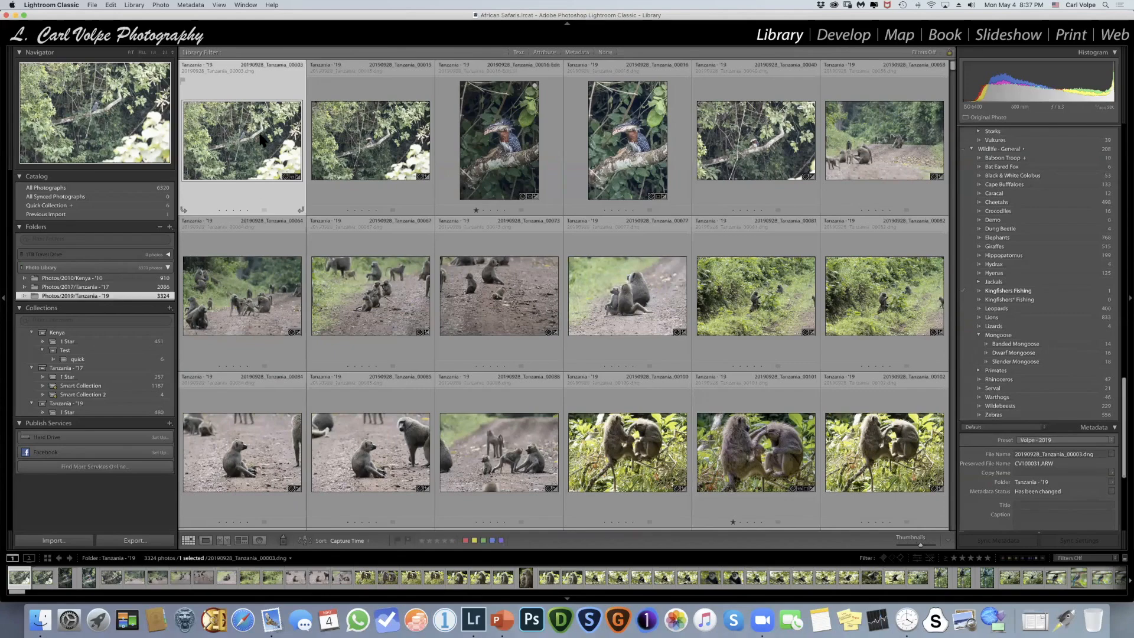
pyautogui.press('Delete')
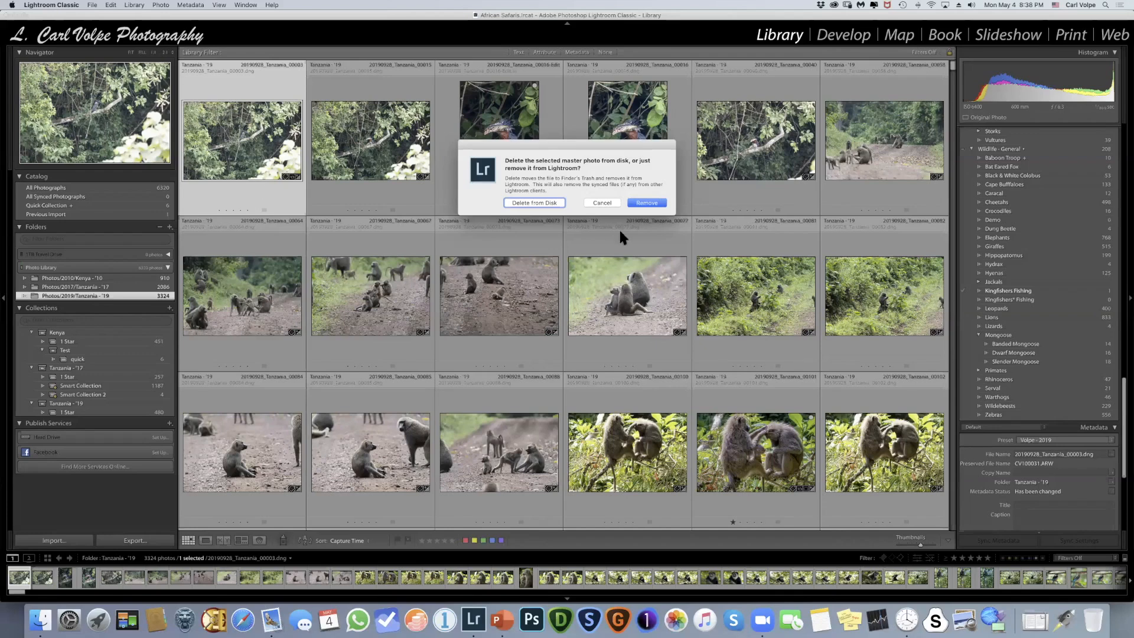
pyautogui.click(589, 204)
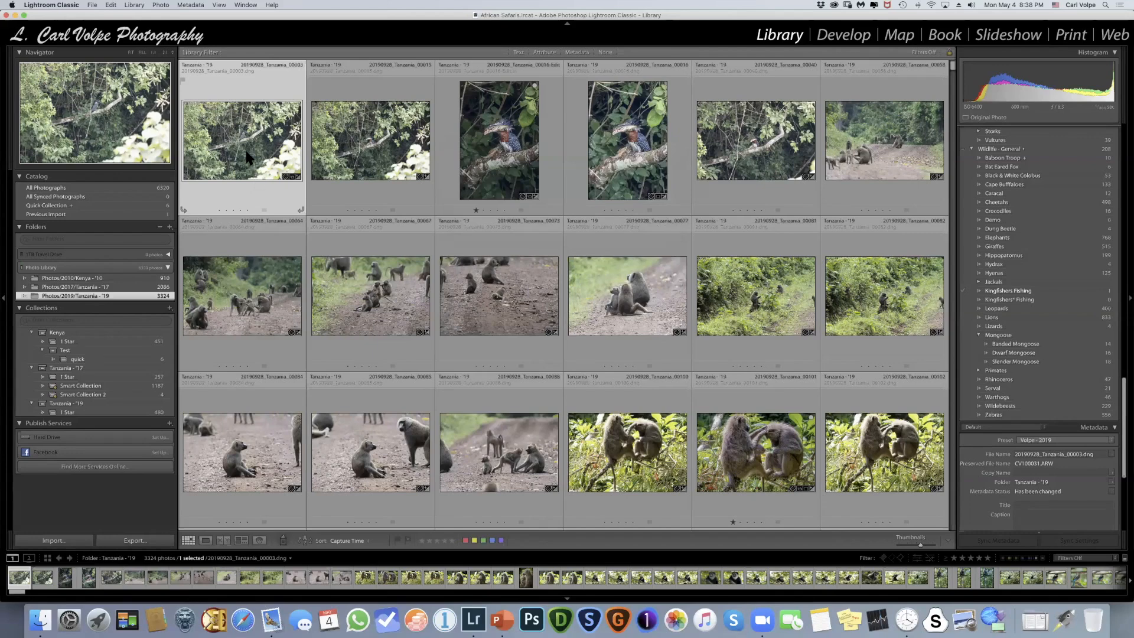
# - Look through the Tanzania - '19 thumbnails and check the library filter's Attribute options, leaving the filter off
pyautogui.moveTo(248, 157)
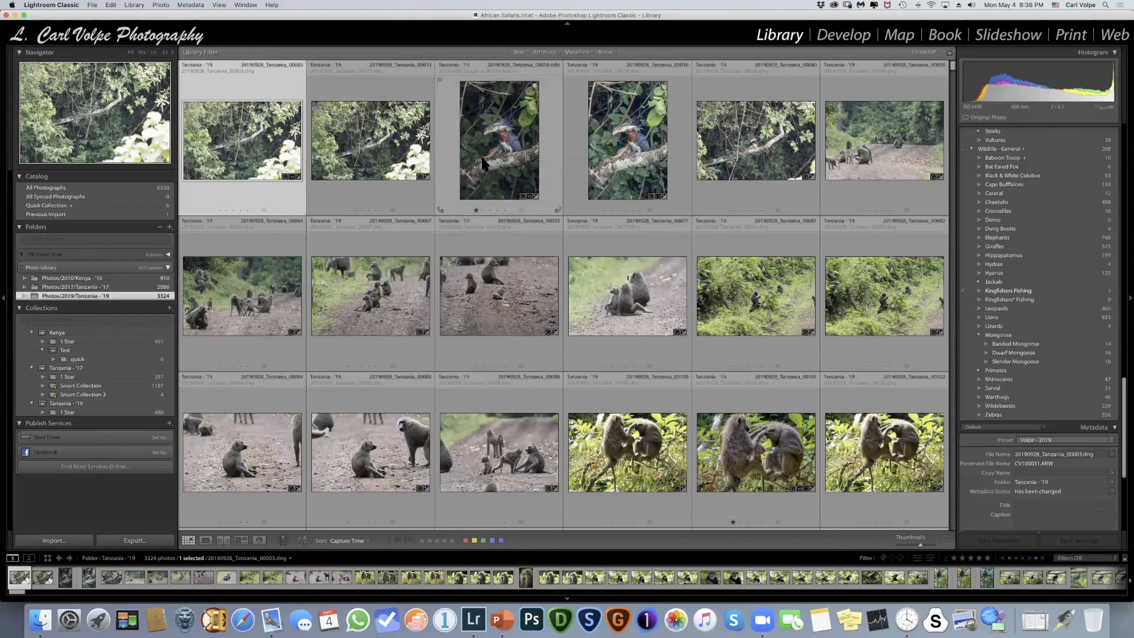
pyautogui.scroll(-5, 483, 163)
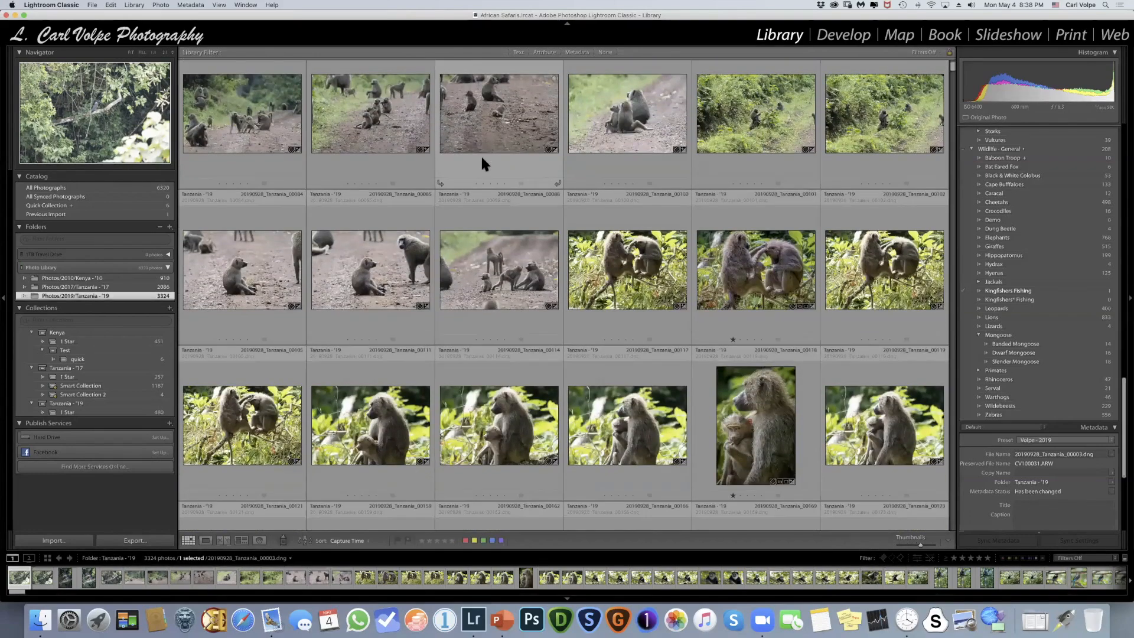
pyautogui.scroll(-10, 481, 159)
pyautogui.scroll(-5, 481, 158)
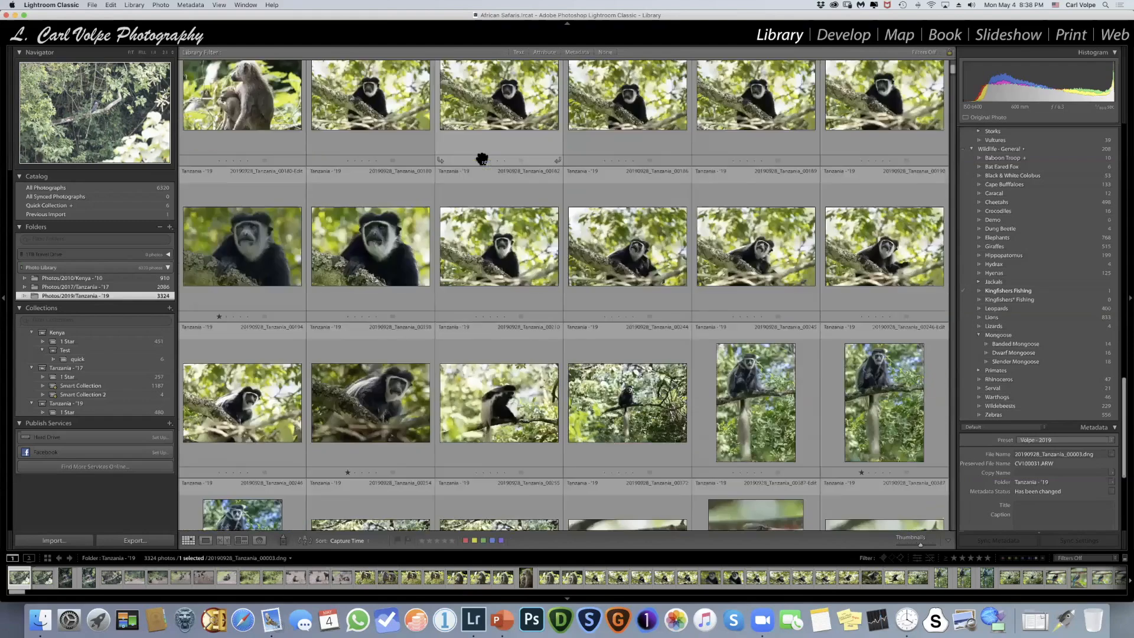
pyautogui.scroll(-3, 481, 158)
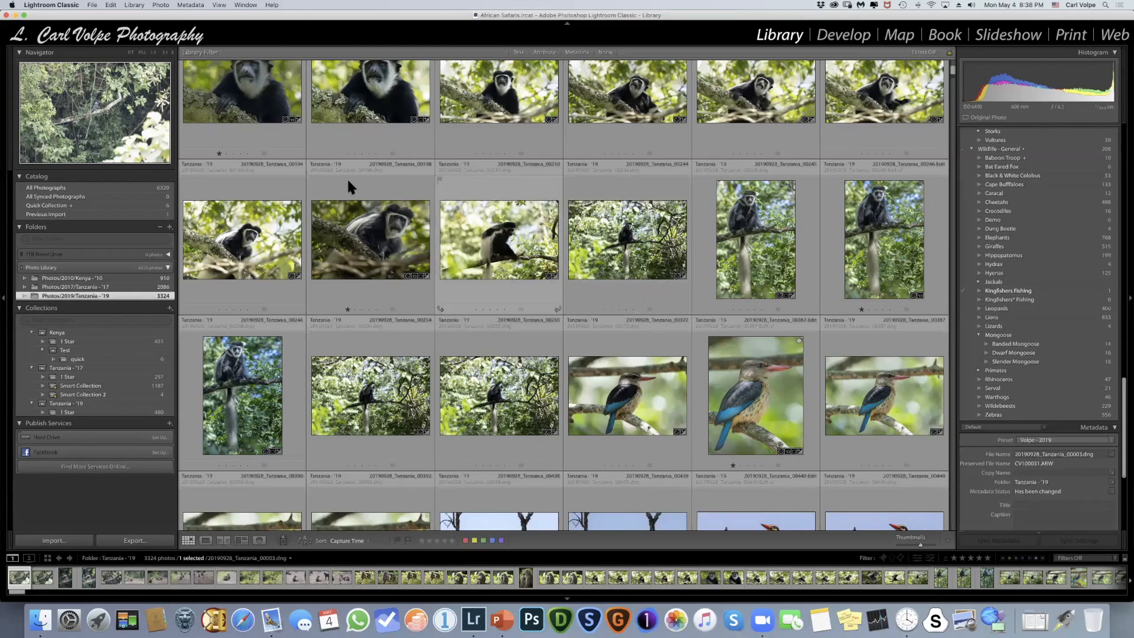
pyautogui.scroll(10, 471, 176)
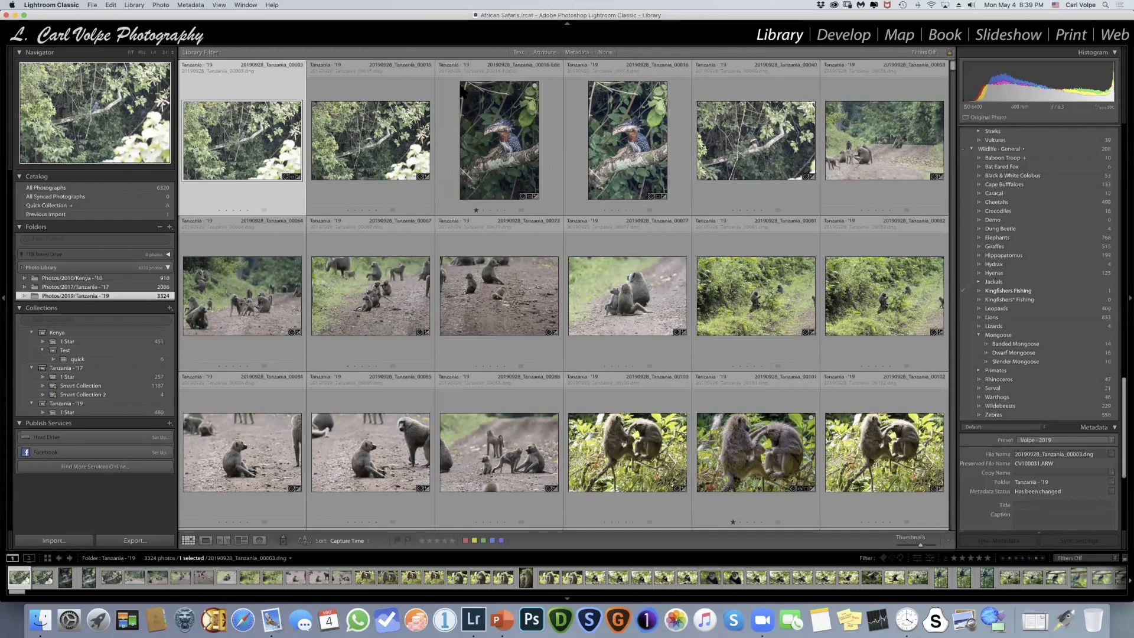
pyautogui.scroll(-10, 458, 81)
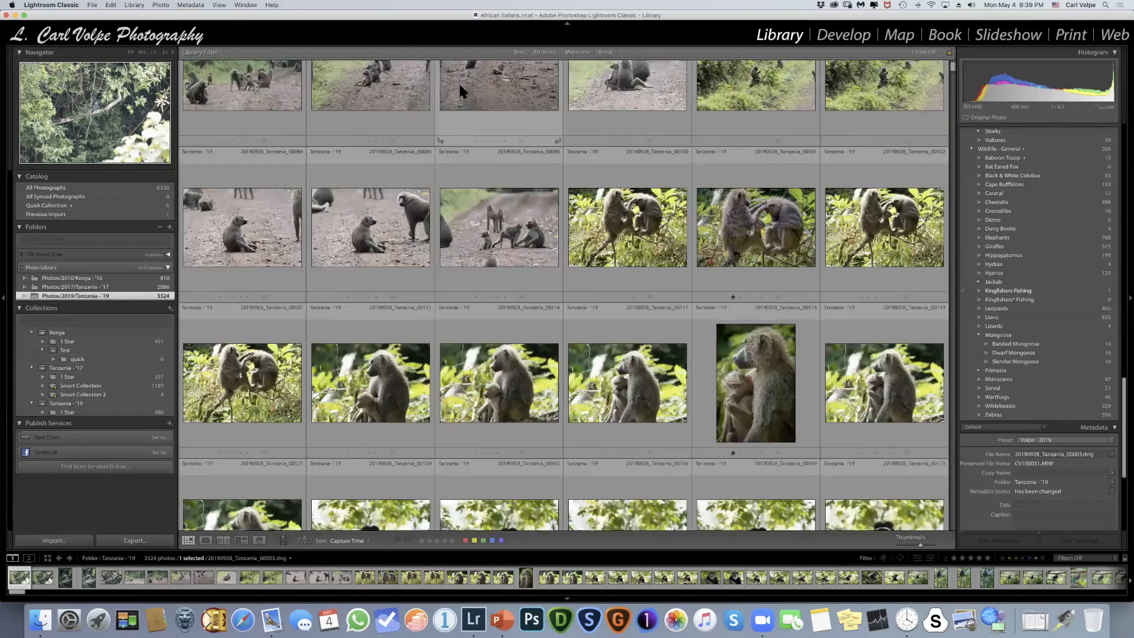
pyautogui.scroll(-4, 459, 88)
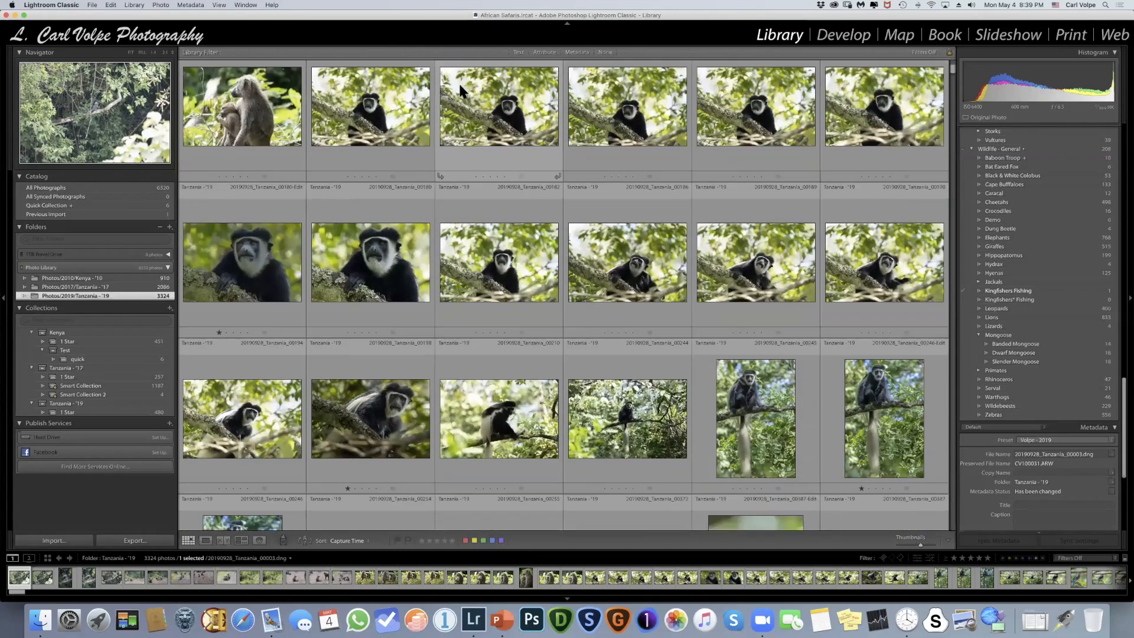
pyautogui.scroll(-6, 458, 82)
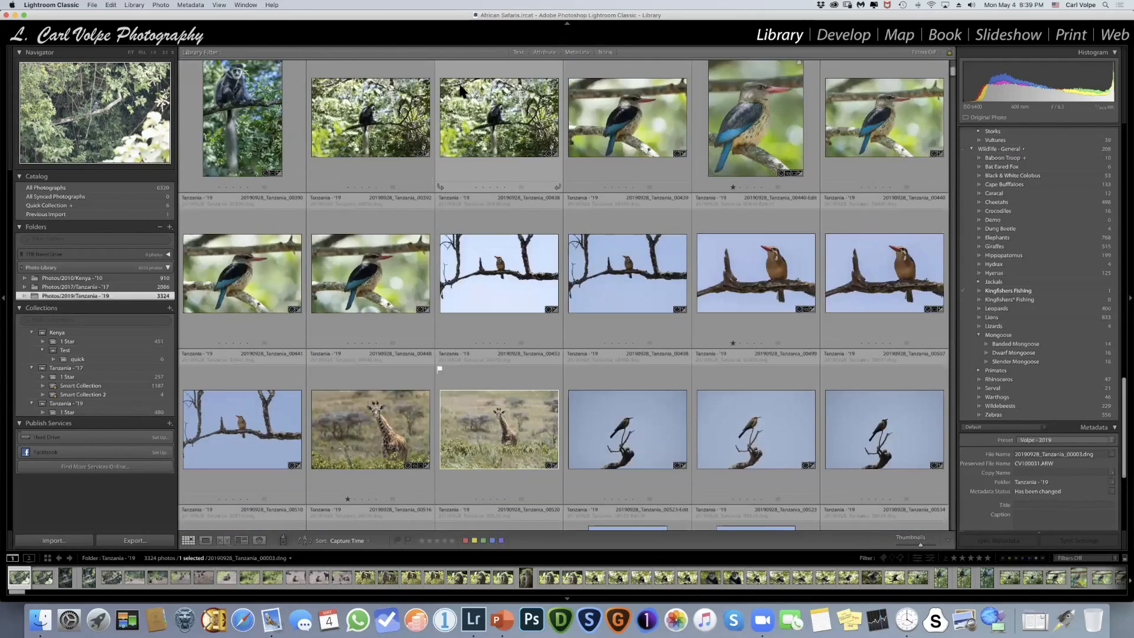
pyautogui.scroll(-2, 460, 90)
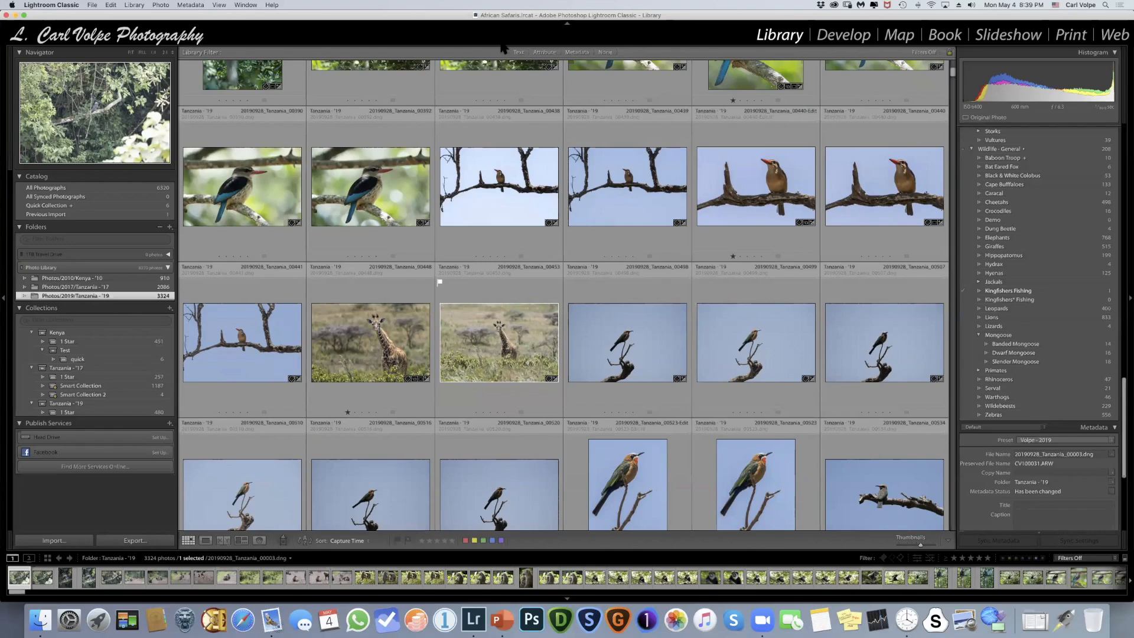
pyautogui.click(546, 56)
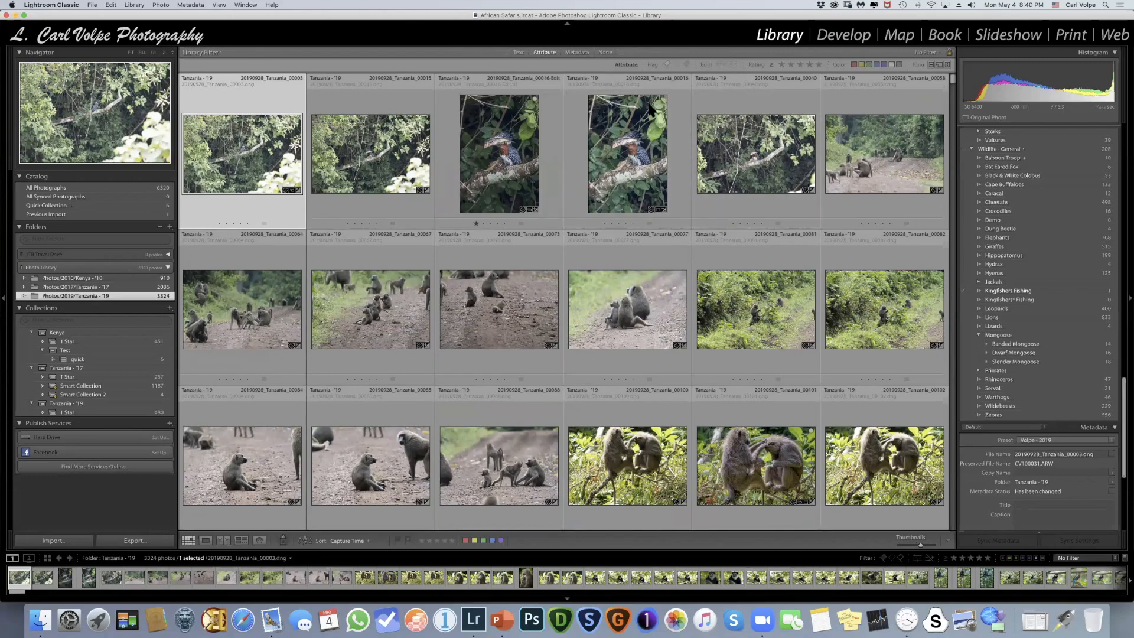
pyautogui.click(605, 52)
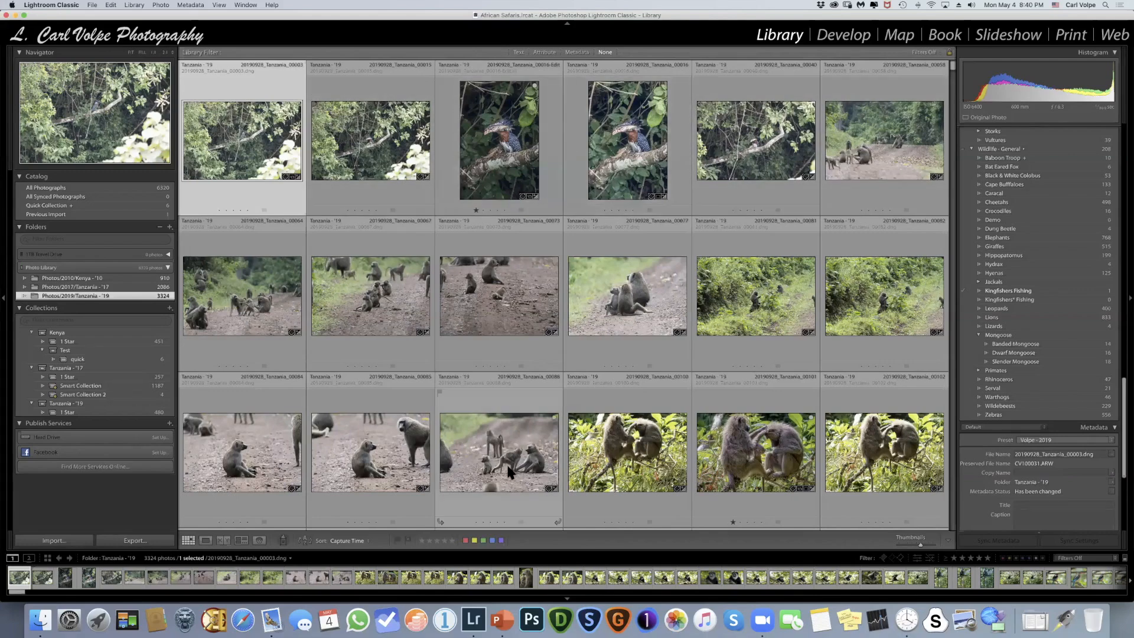
# - Turn on Auto Advance so the selection moves on after each photo is flagged
pyautogui.click(162, 6)
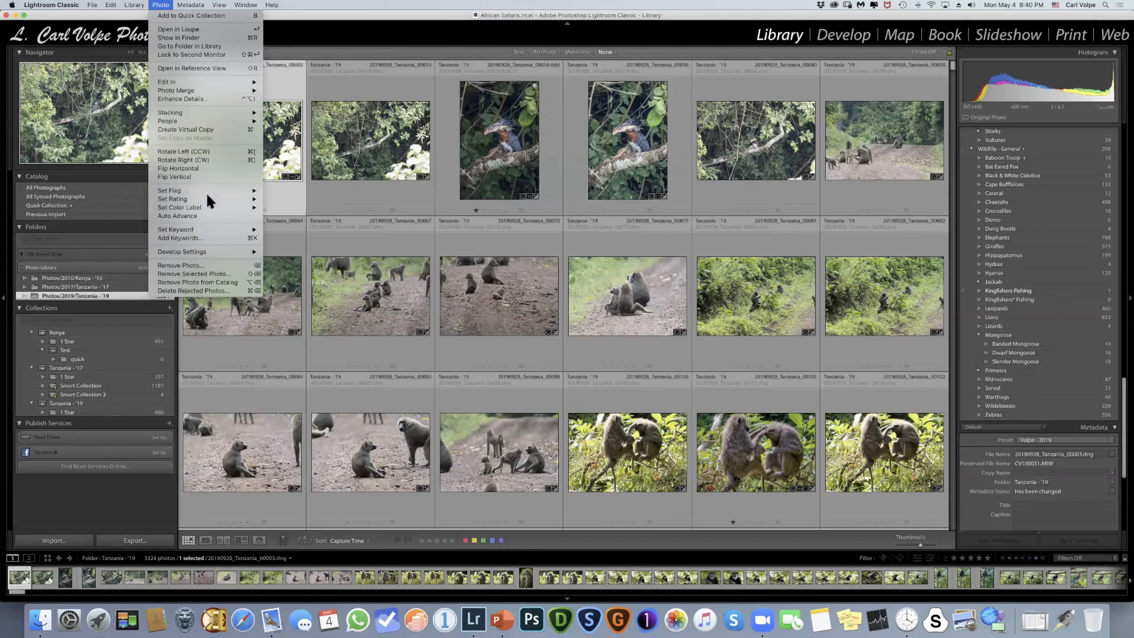
pyautogui.moveTo(231, 209)
pyautogui.click(383, 17)
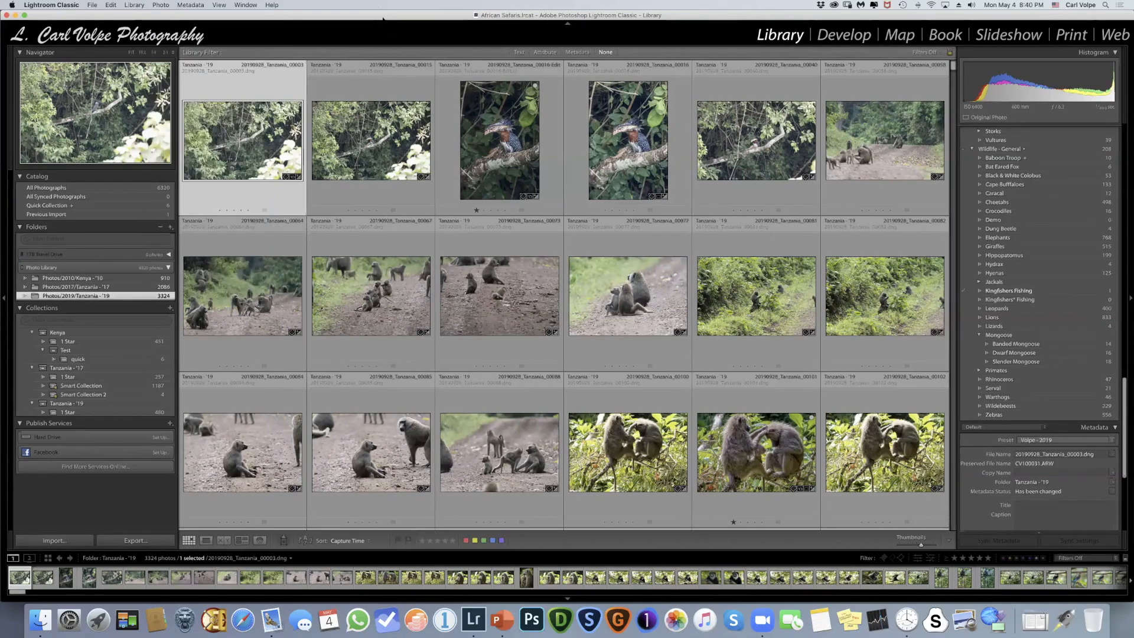
pyautogui.click(159, 6)
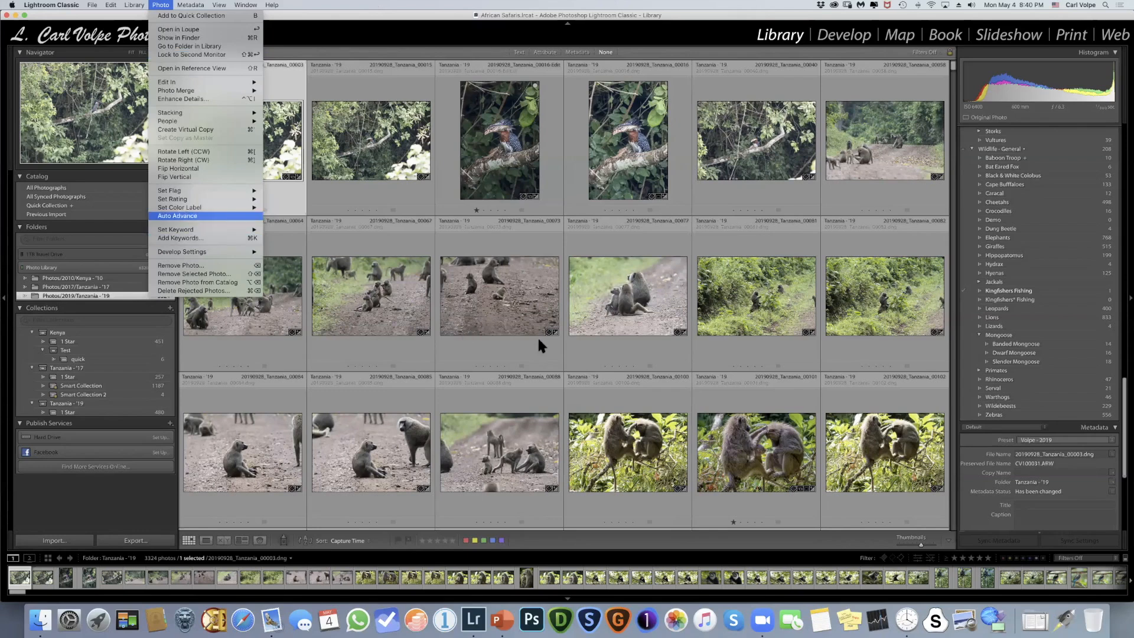
# - Enlarge the thumbnails to three per row and flag photos 00003, 00016-Edit, 00016 and 00064 as picks
pyautogui.click(928, 543)
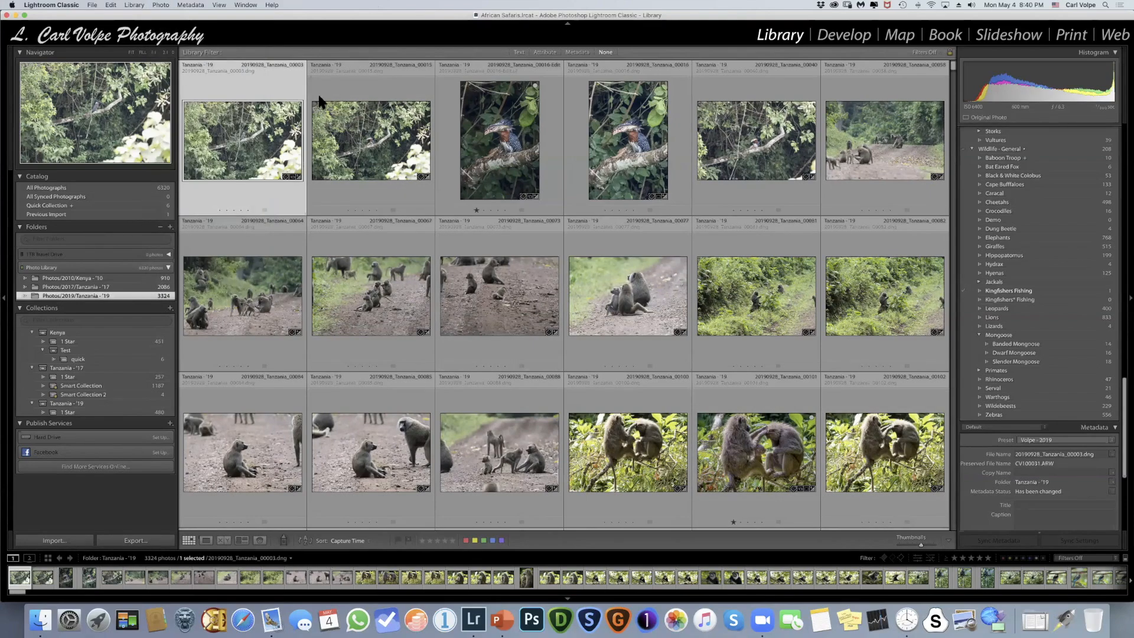
pyautogui.press('=')
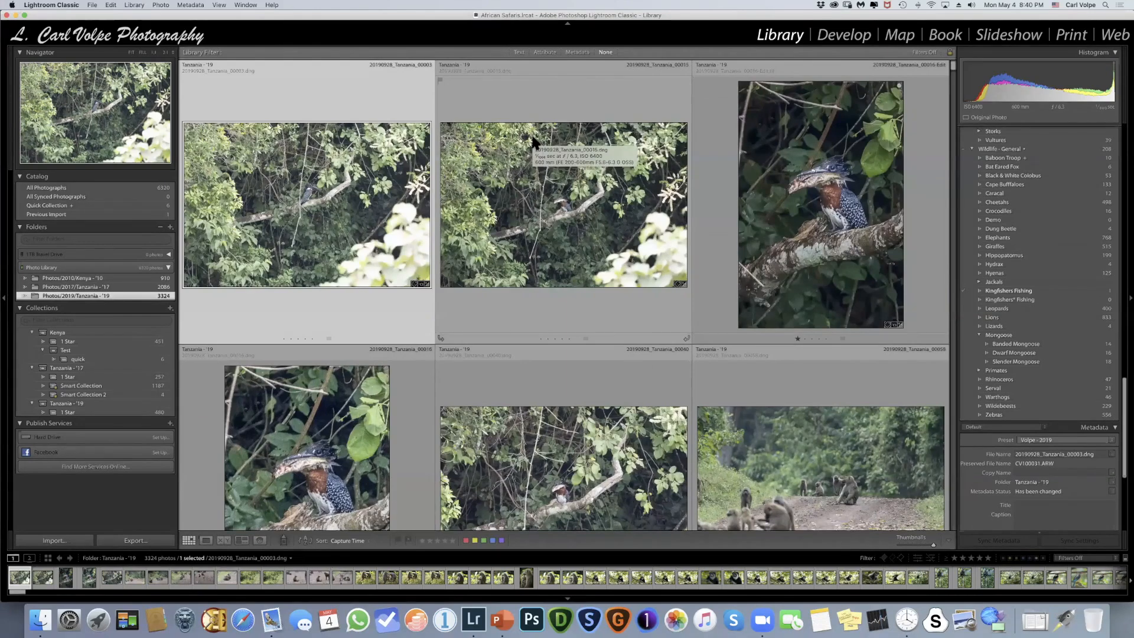
pyautogui.click(533, 142)
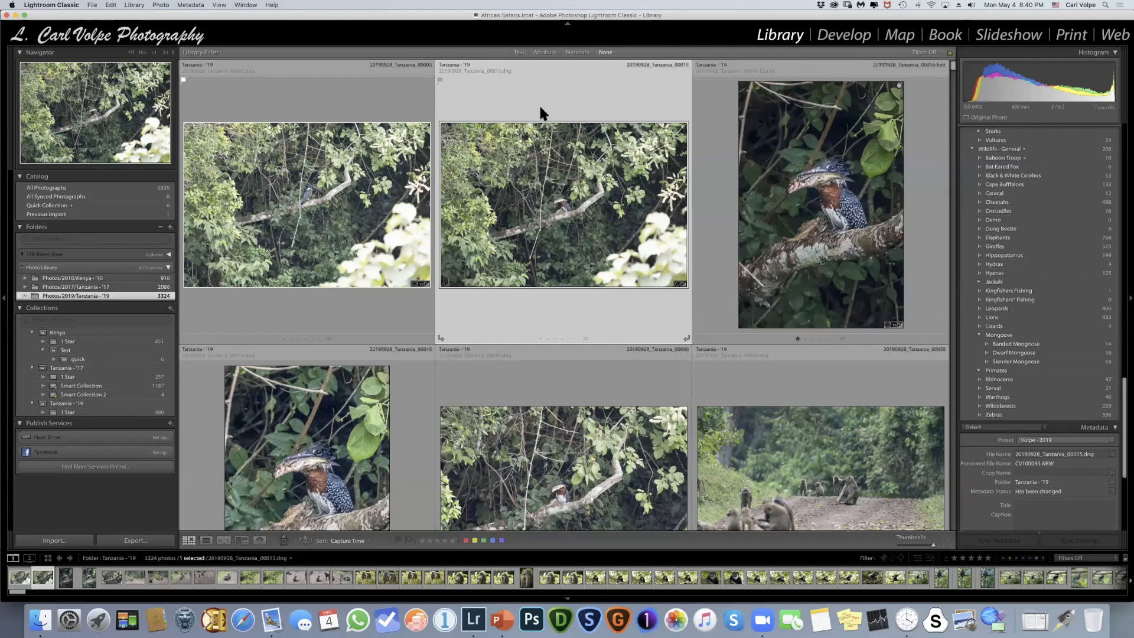
pyautogui.press('Right')
pyautogui.press('p')
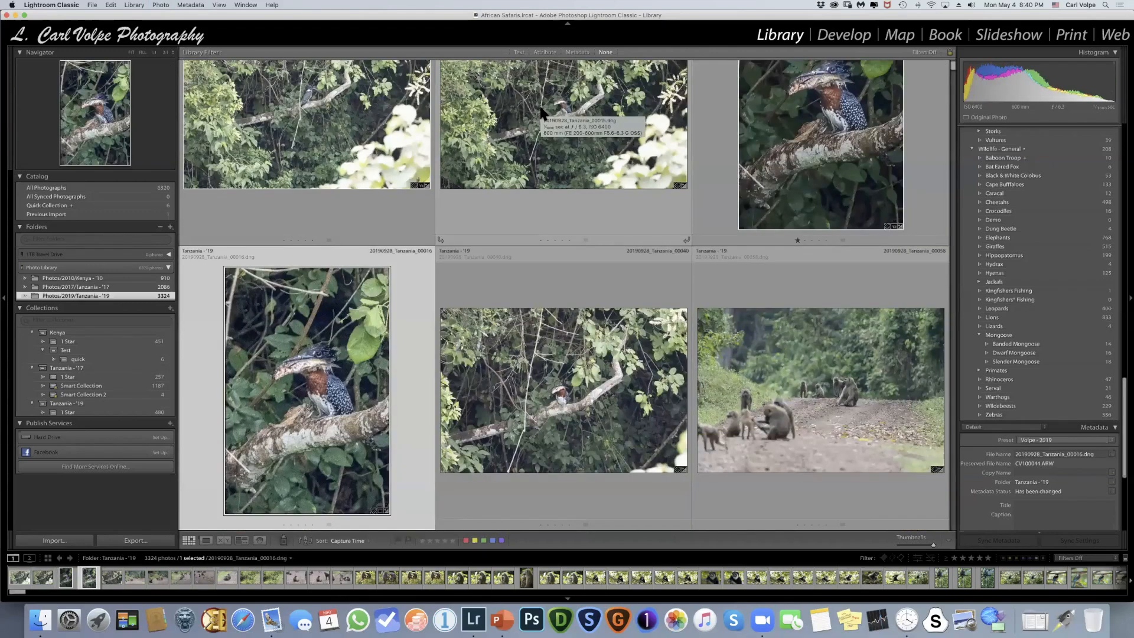
pyautogui.press('p')
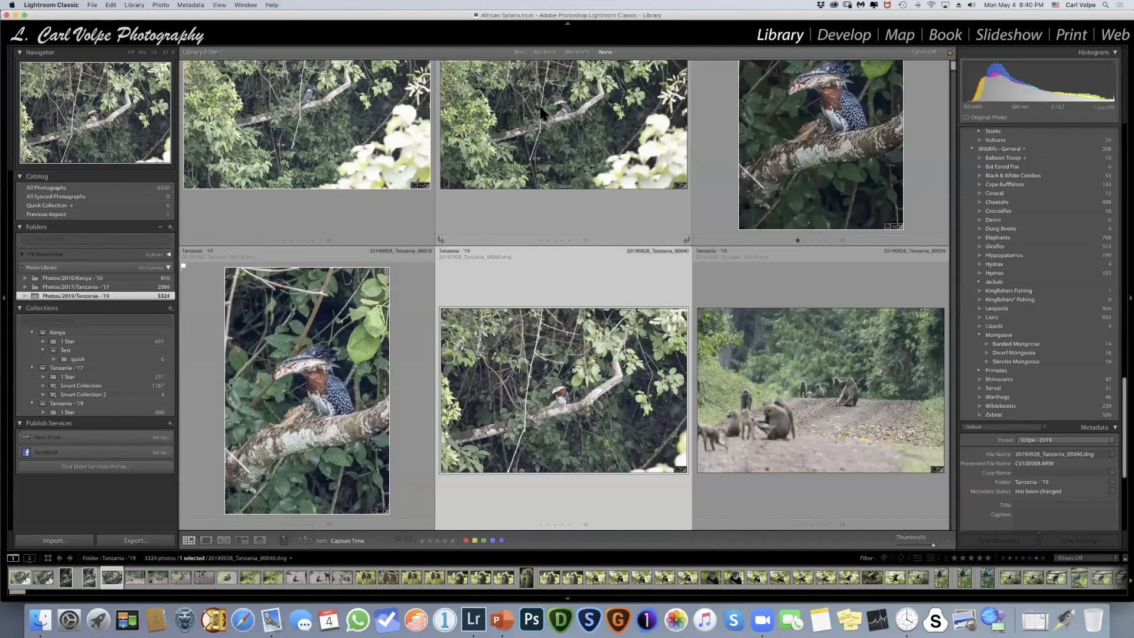
pyautogui.press('Right')
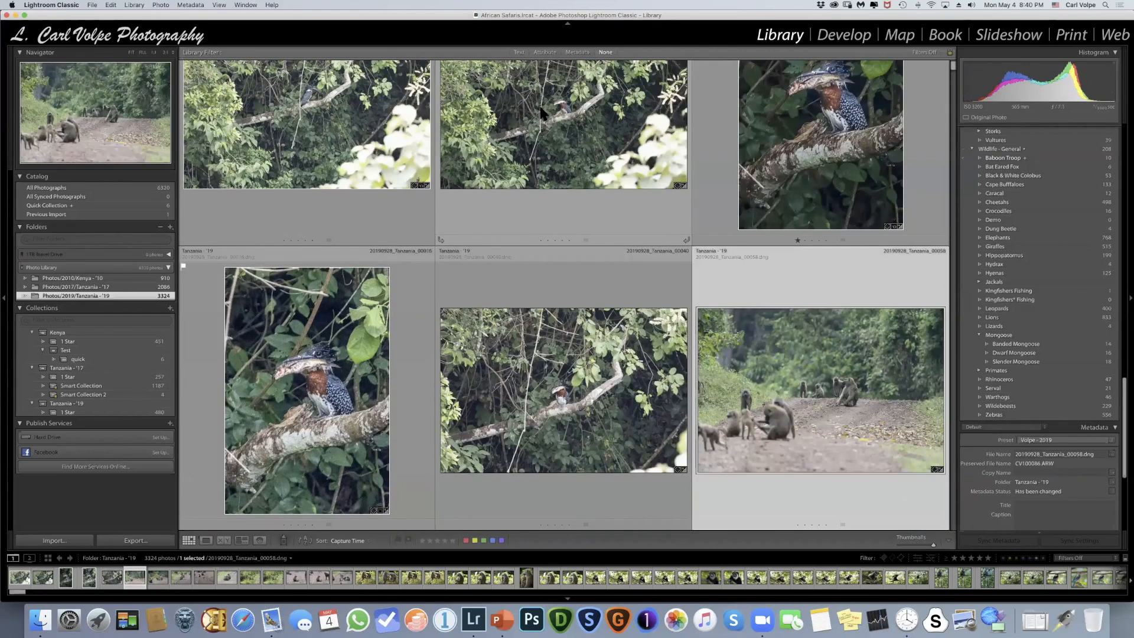
pyautogui.press('p')
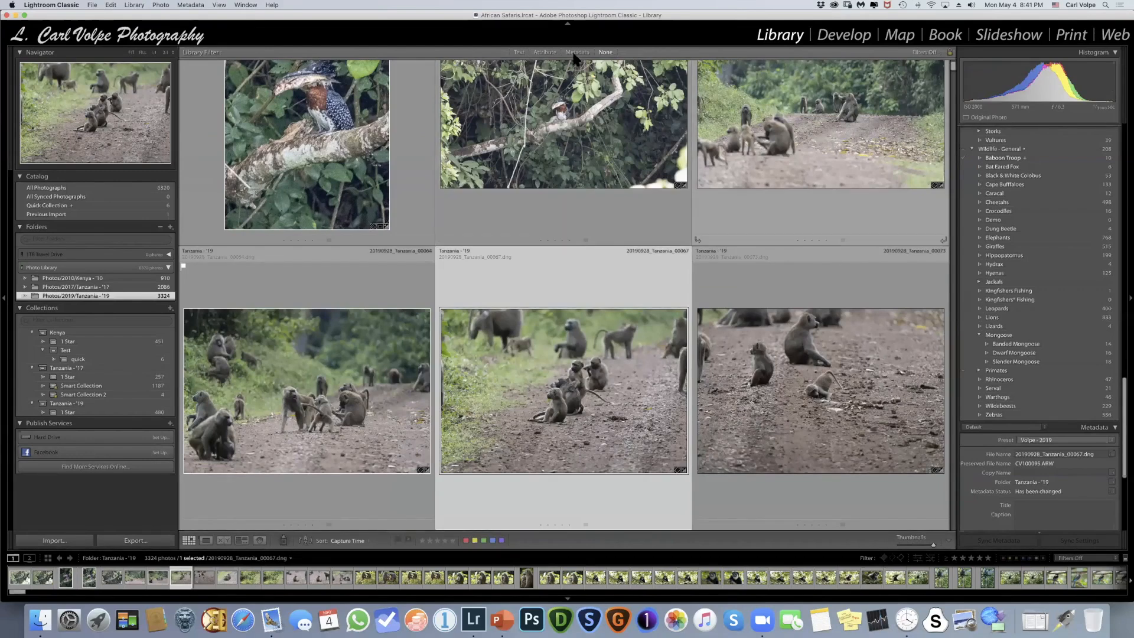
# - Filter the Tanzania - '19 folder by attribute to flagged photos, select all of them and remove their flags
pyautogui.click(543, 53)
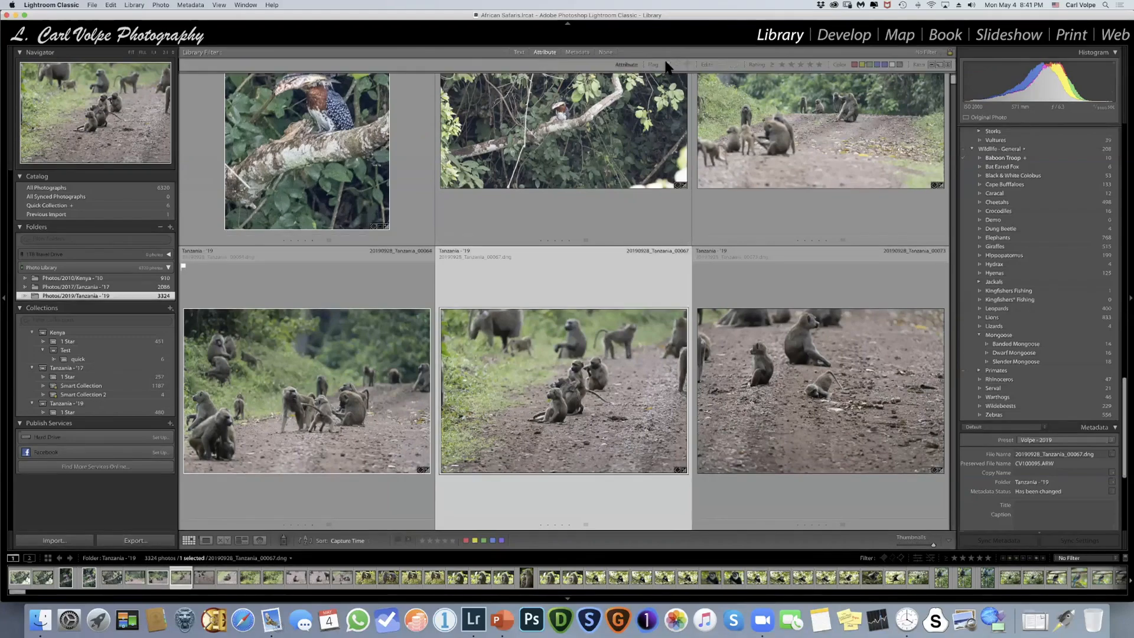
pyautogui.click(667, 64)
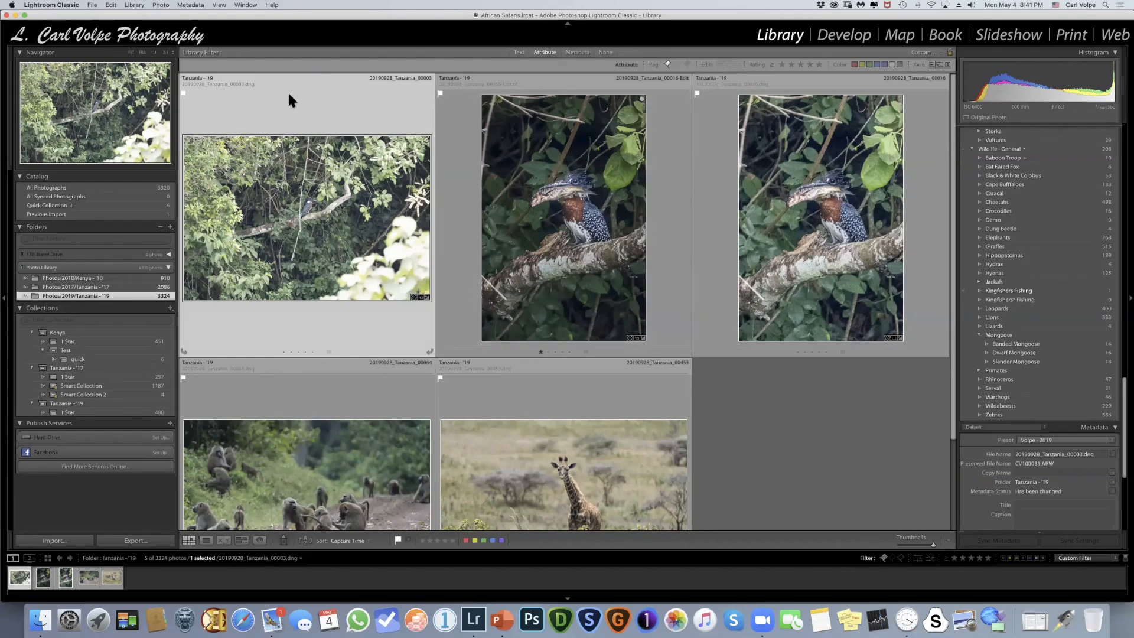
pyautogui.press('super+a')
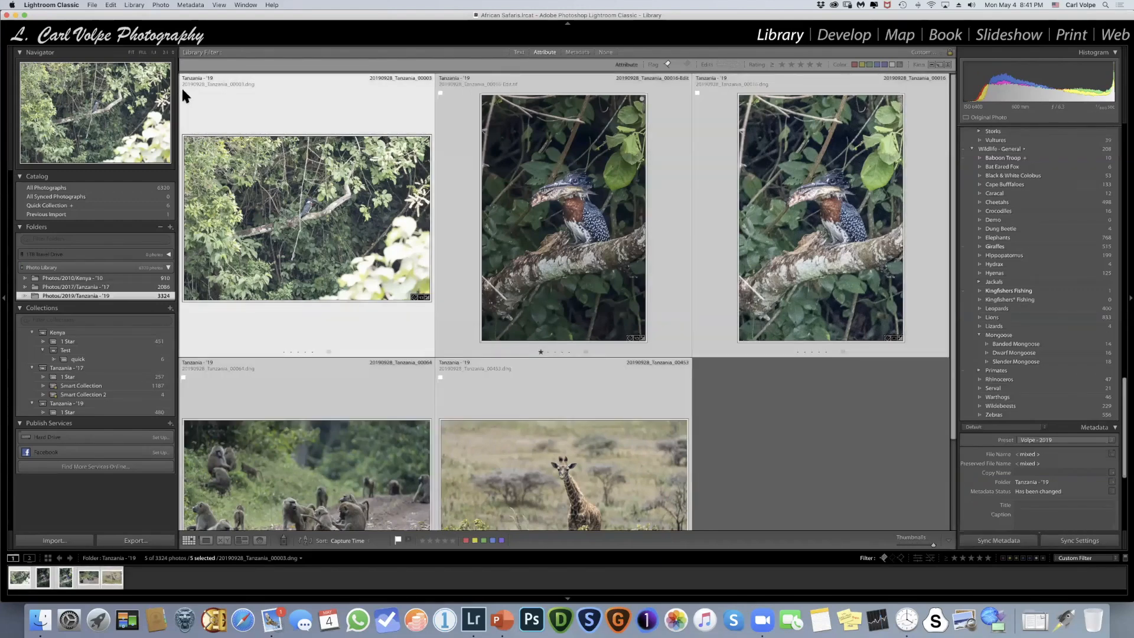
pyautogui.rightClick(183, 91)
pyautogui.click(209, 103)
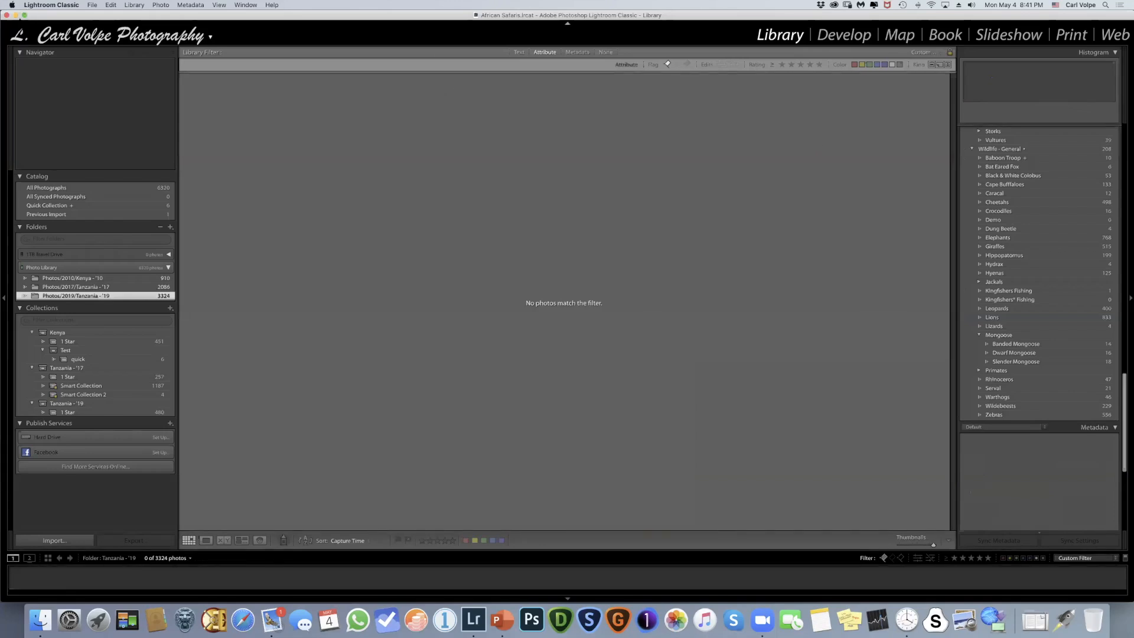
# - Minimise Lightroom and browse a new Finder window to the LR - Single folder inside LR Catalogs
pyautogui.click(16, 15)
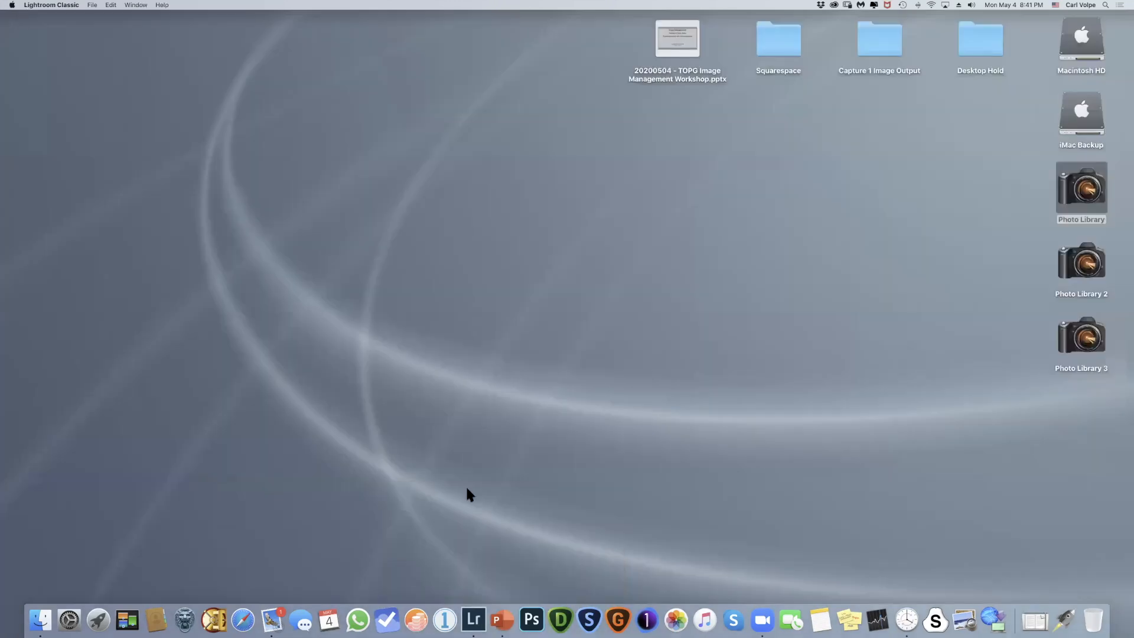
pyautogui.click(66, 614)
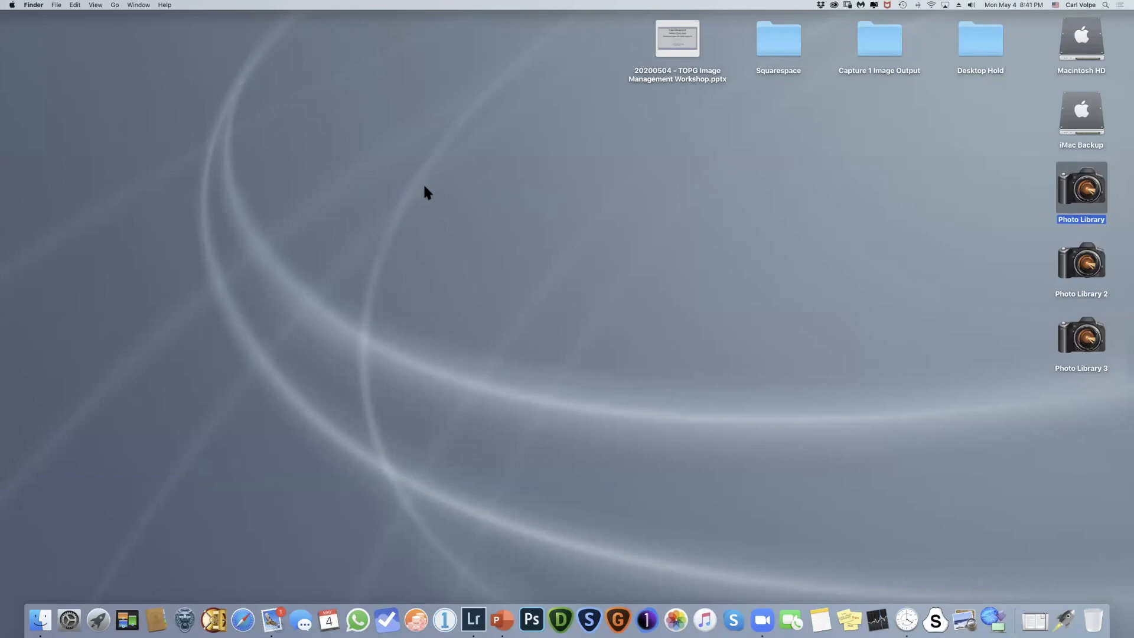
pyautogui.press('super+n')
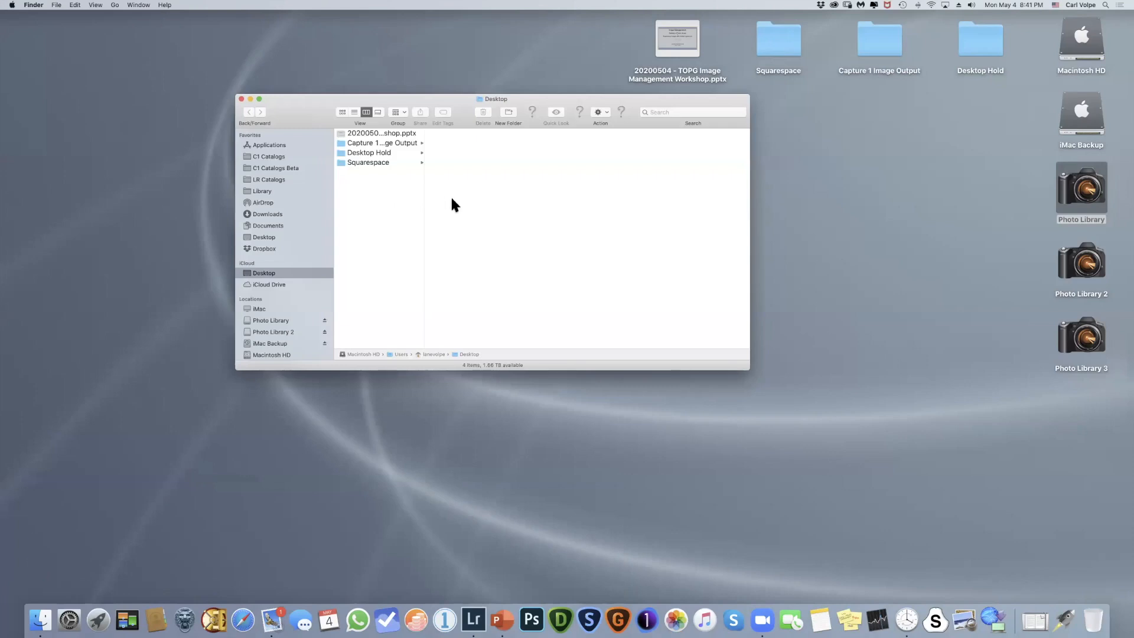
pyautogui.click(277, 178)
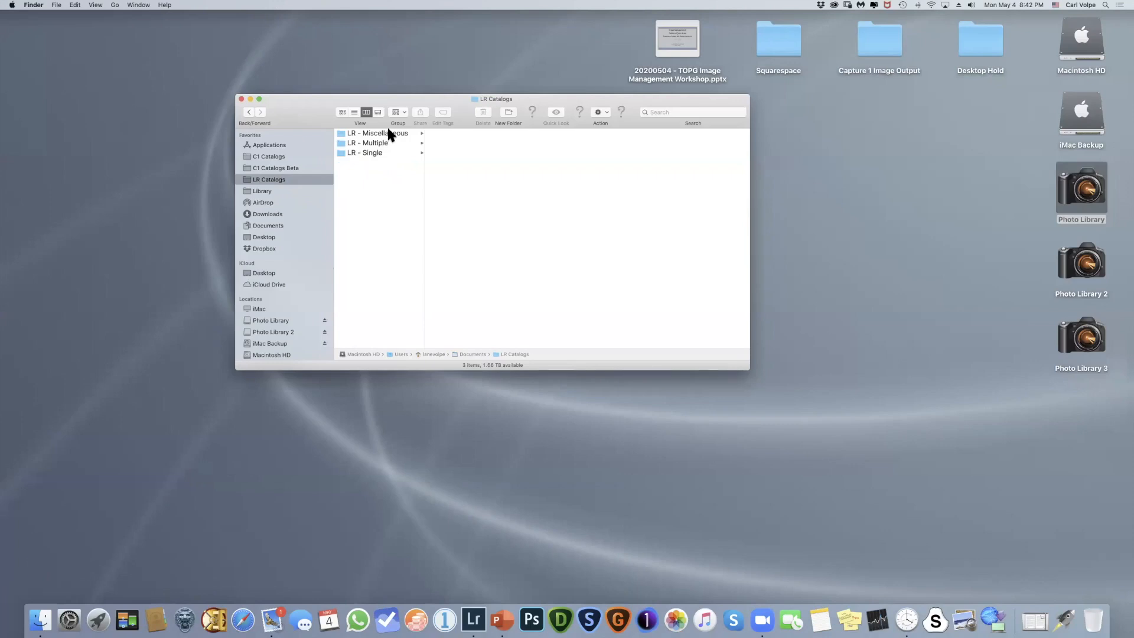
pyautogui.click(344, 152)
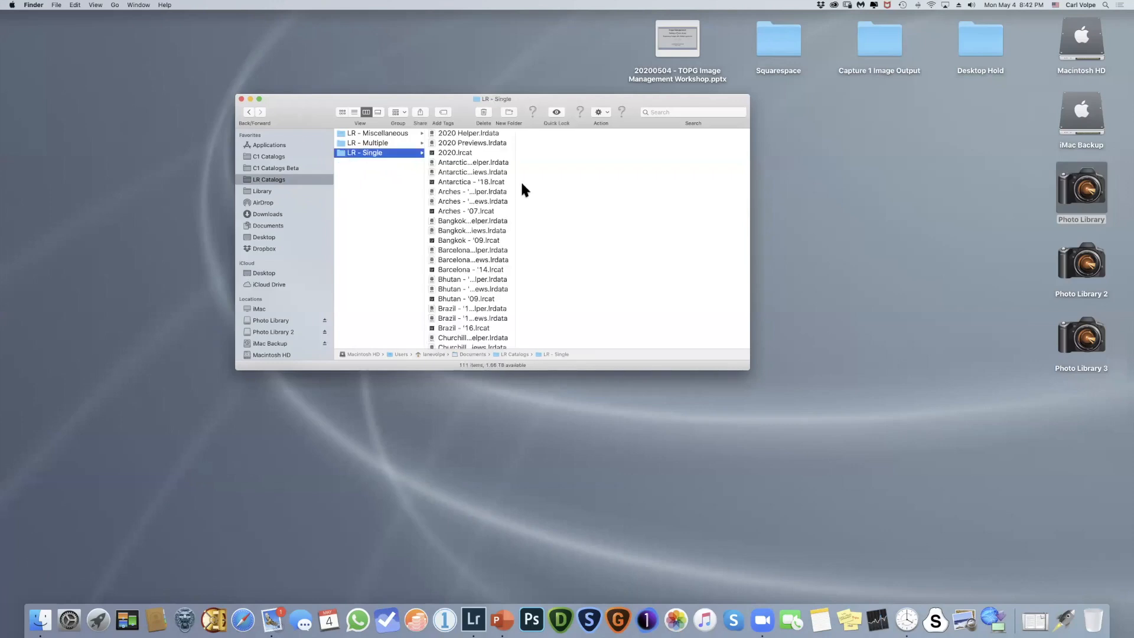
# - Widen the file-name column and the Finder window to read the catalog names, and show the LR - Multiple folder
pyautogui.moveTo(515, 184); pyautogui.dragTo(591, 183)
pyautogui.moveTo(750, 198); pyautogui.dragTo(924, 198)
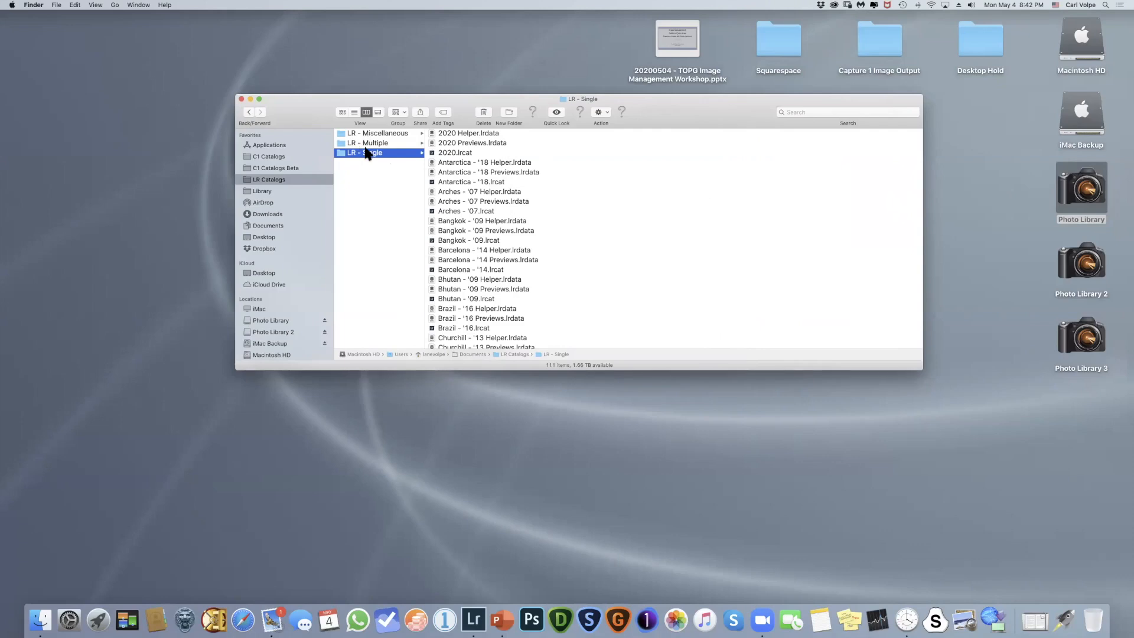
pyautogui.click(367, 145)
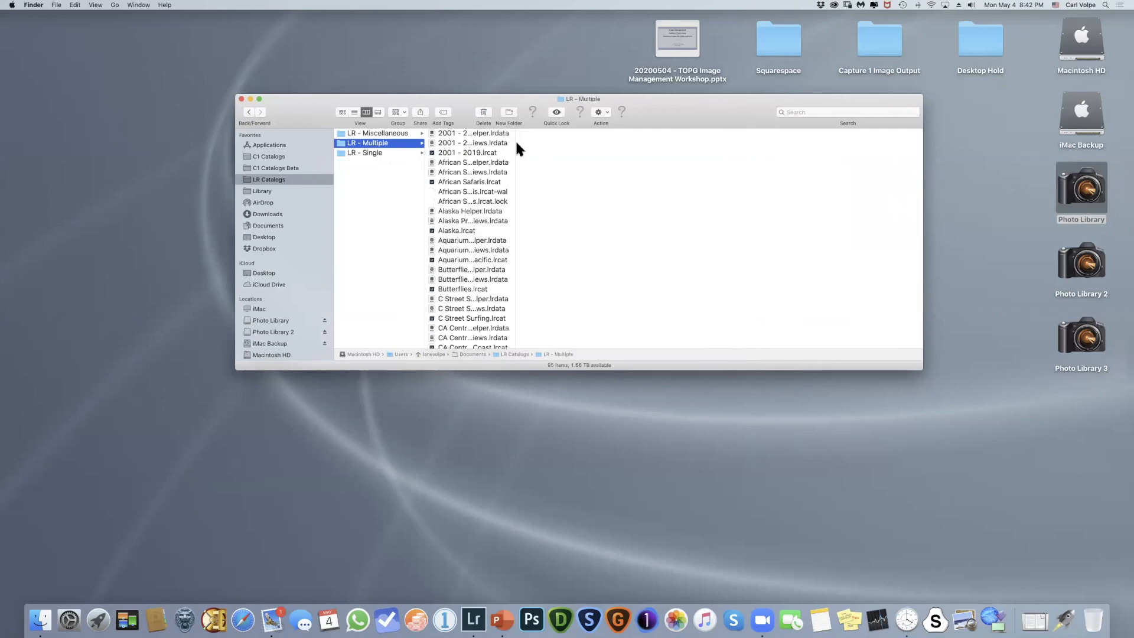
# - Widen the file-name column so full catalog names are readable, and open the Antarctica - '18.lrcat catalog from the LR - Single folder
pyautogui.moveTo(514, 143); pyautogui.dragTo(661, 143)
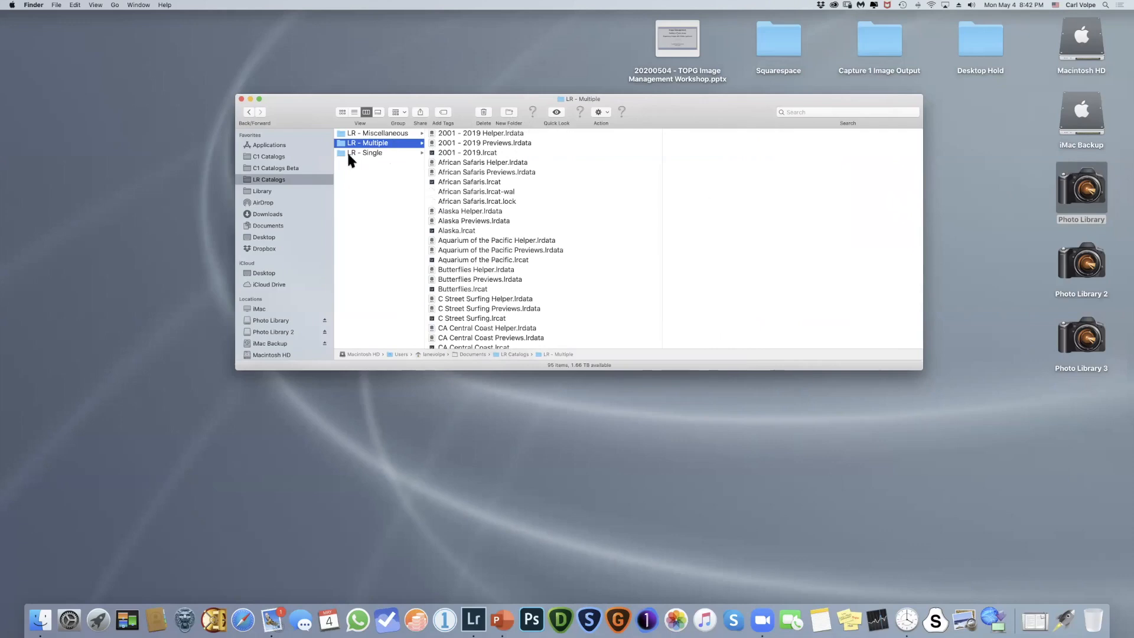
pyautogui.click(363, 153)
pyautogui.moveTo(518, 173); pyautogui.dragTo(735, 172)
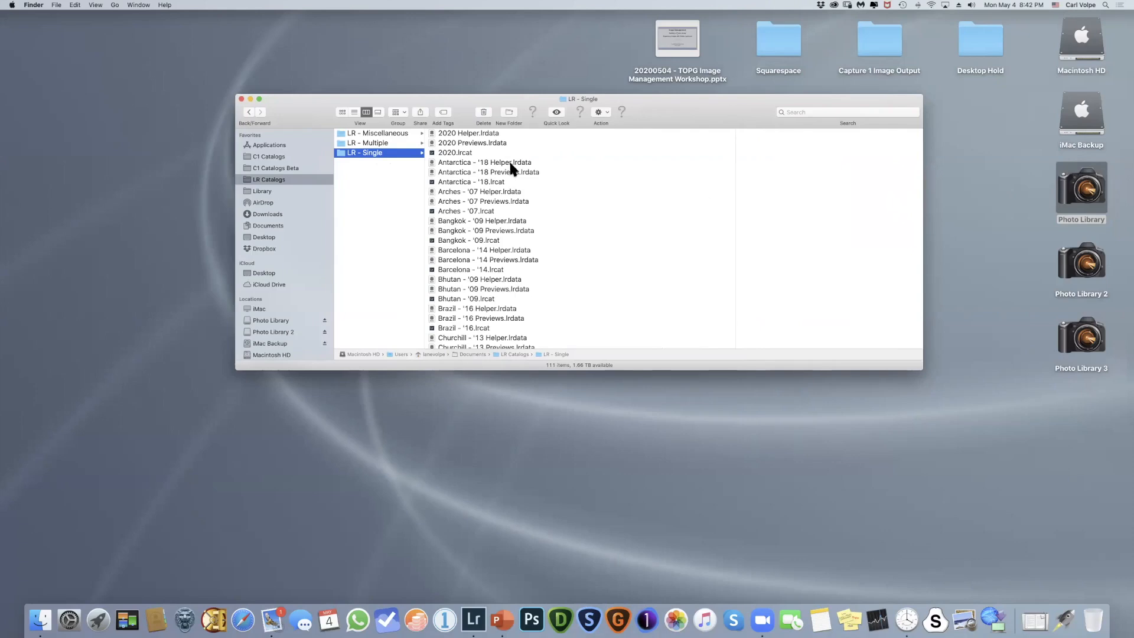
pyautogui.doubleClick(455, 182)
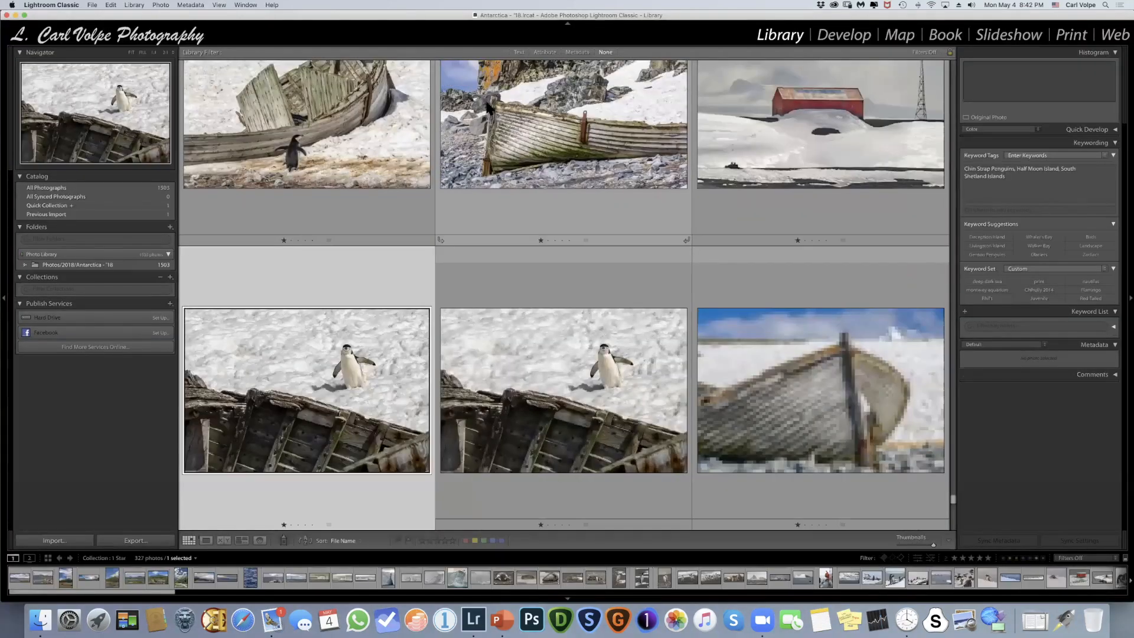
# - Hide Lightroom, look through the catalog files in the LR - Single folder and close the Finder window
pyautogui.press('super+h')
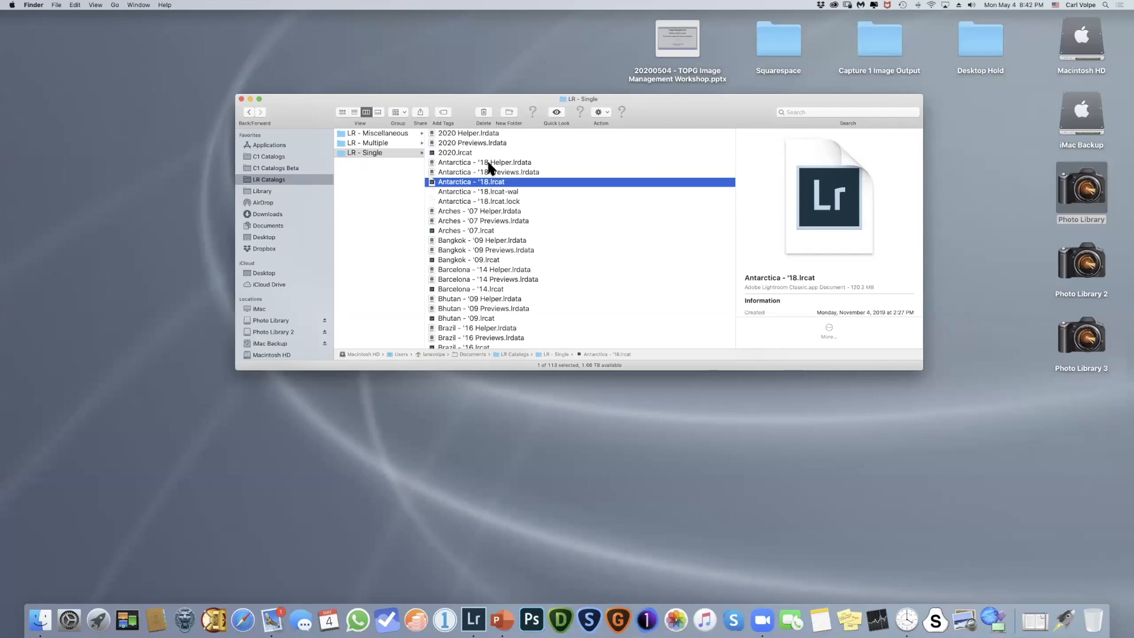
pyautogui.scroll(-5, 489, 168)
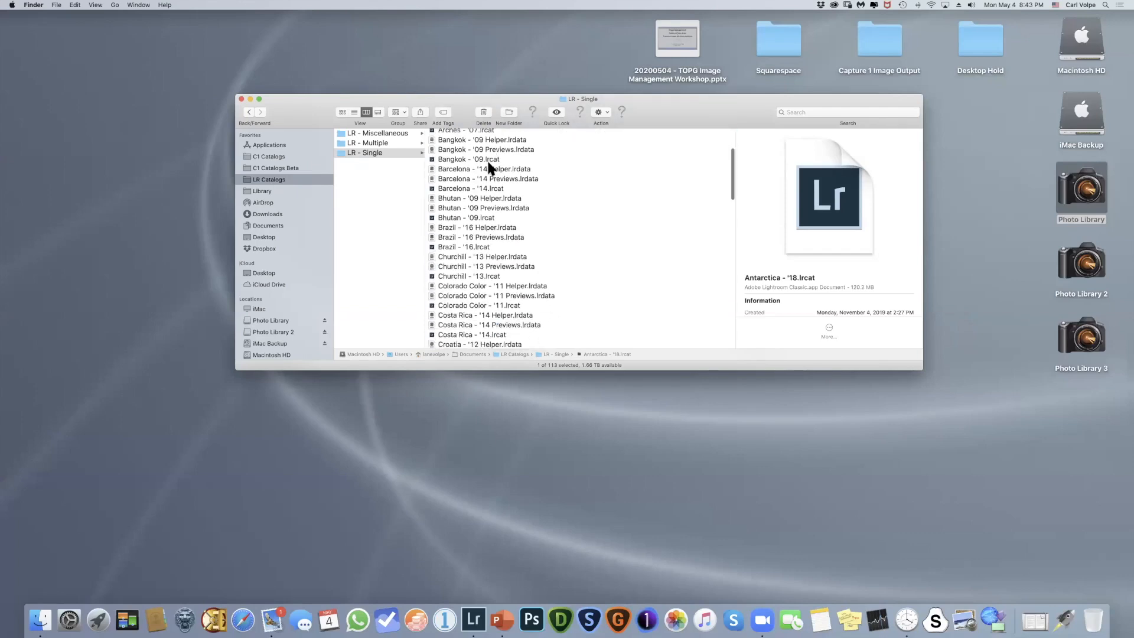
pyautogui.scroll(5, 488, 168)
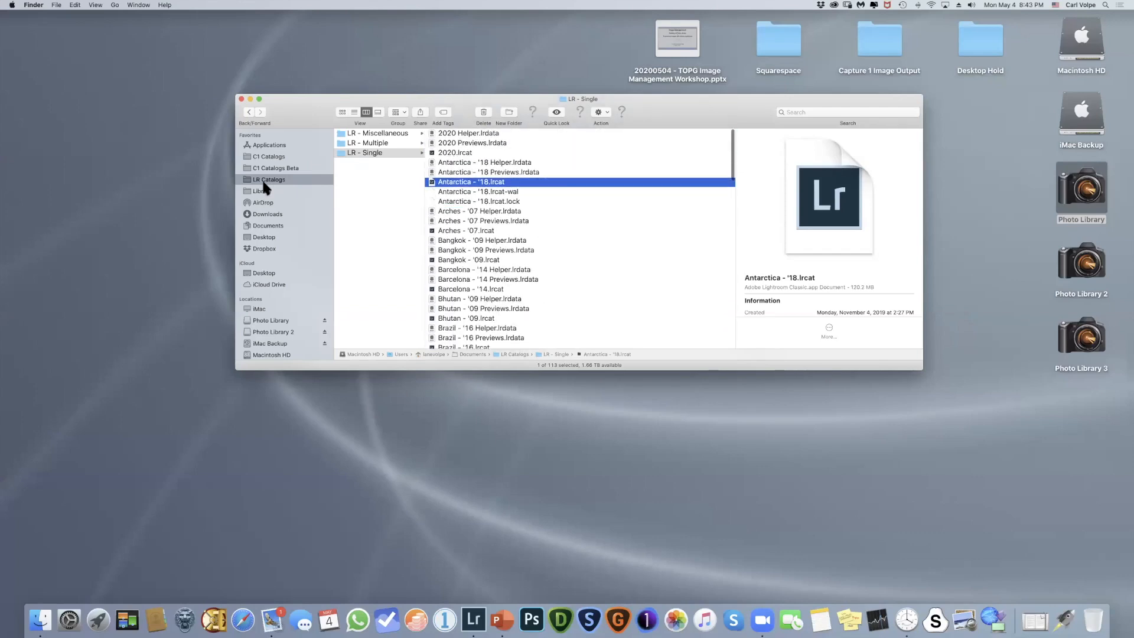
pyautogui.click(240, 98)
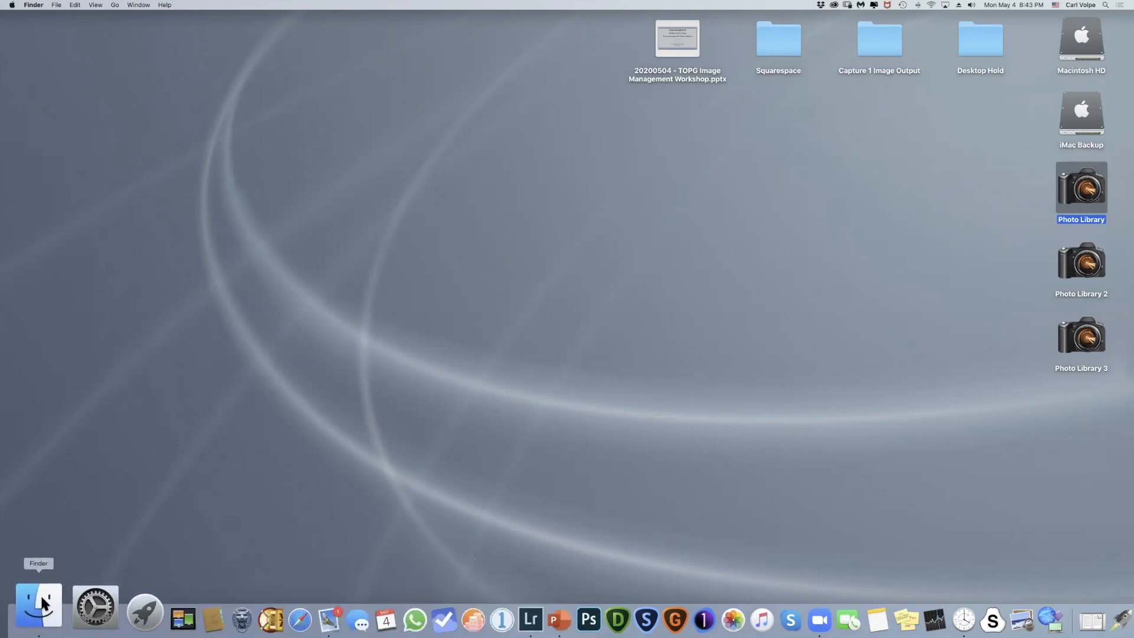
# - Browse a new Finder window to LR Catalogs with a widened name column, and compare the LR - Single and LR - Multiple folders
pyautogui.press('super+n')
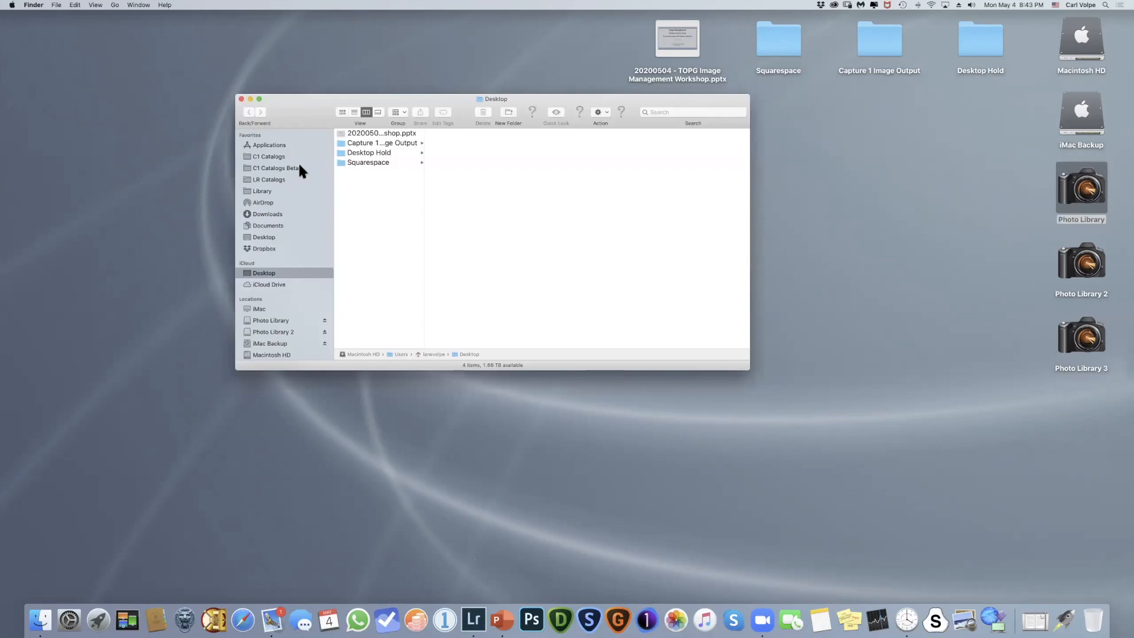
pyautogui.moveTo(422, 174); pyautogui.dragTo(537, 178)
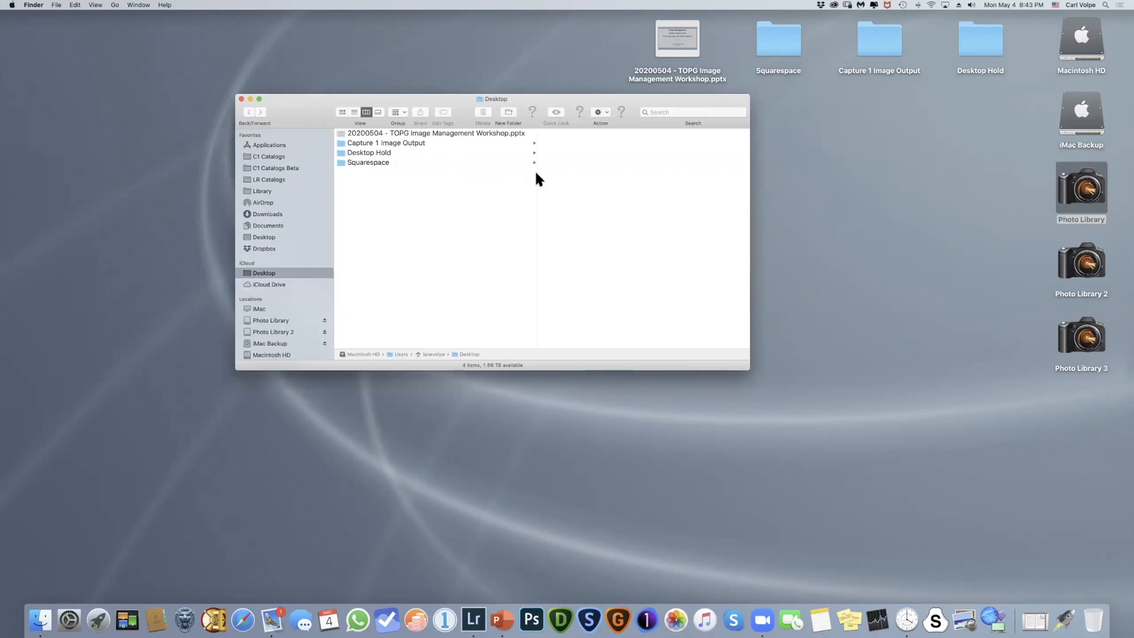
pyautogui.click(271, 180)
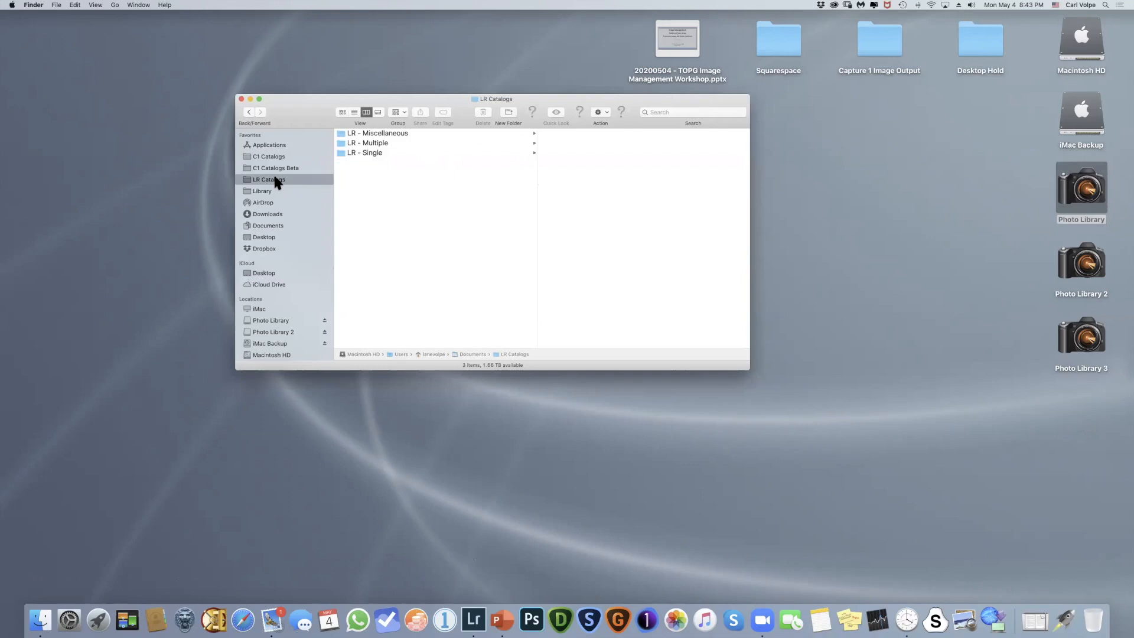
pyautogui.click(373, 151)
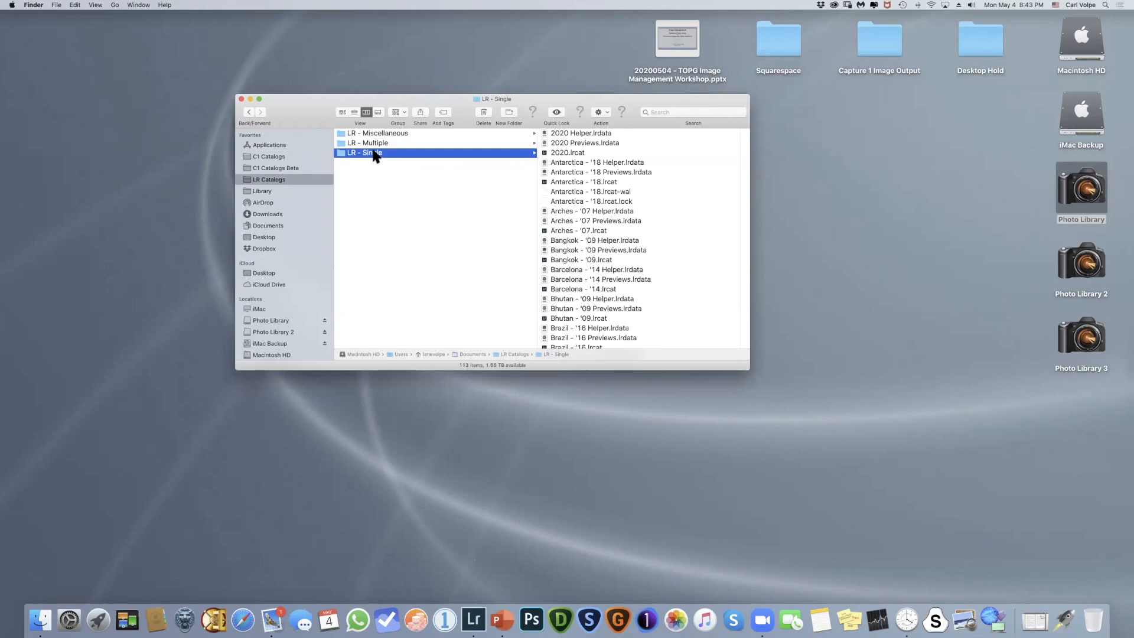
pyautogui.click(381, 143)
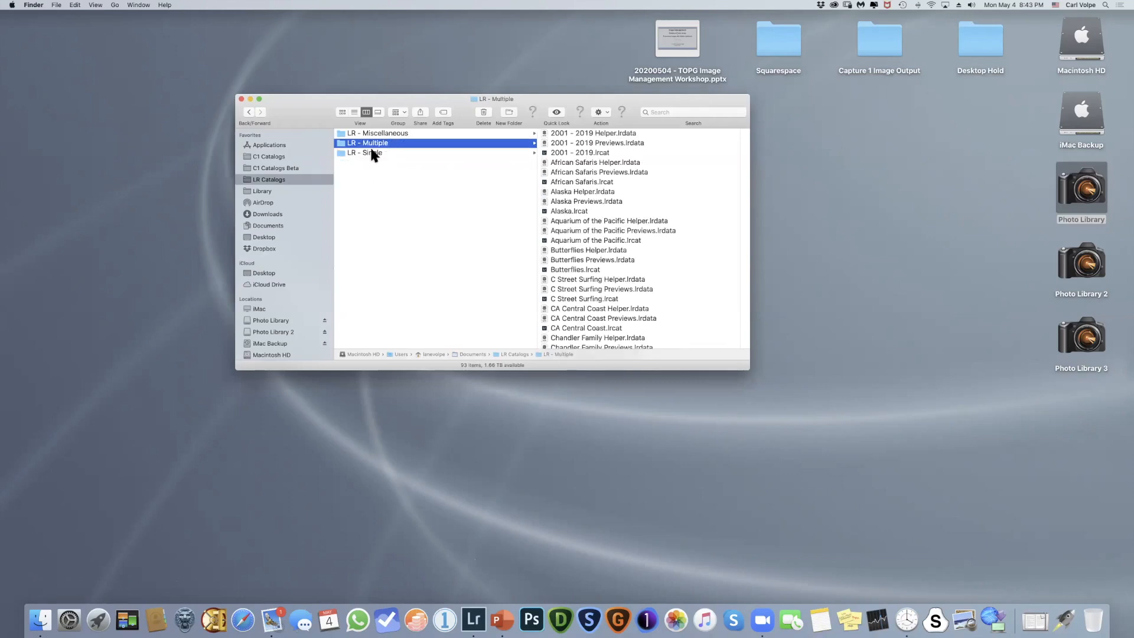
pyautogui.click(368, 154)
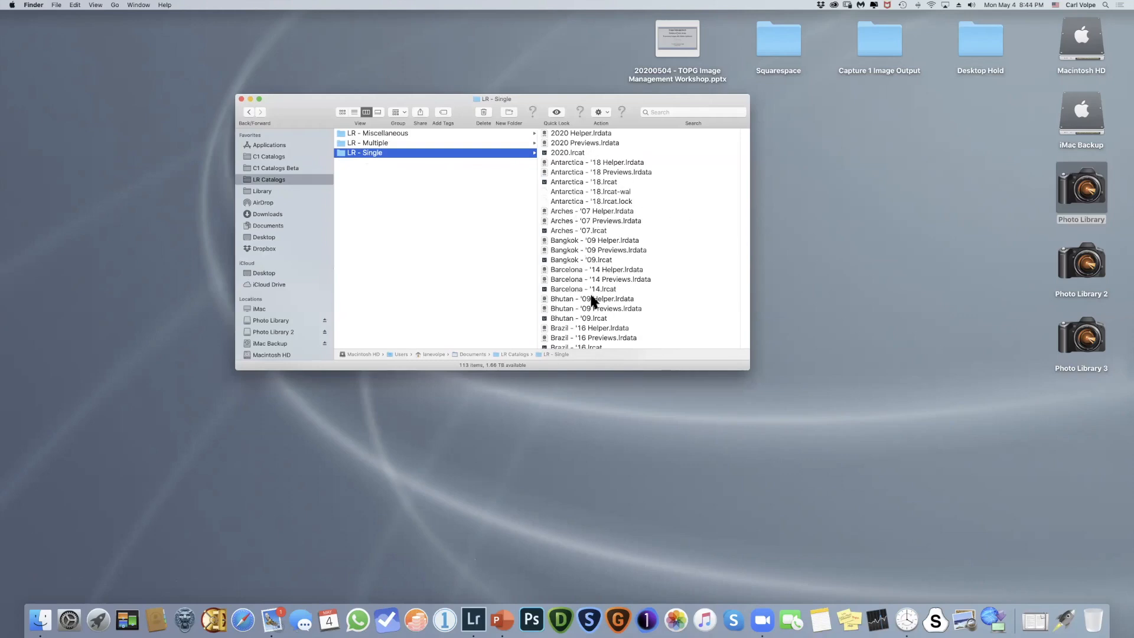
pyautogui.click(369, 143)
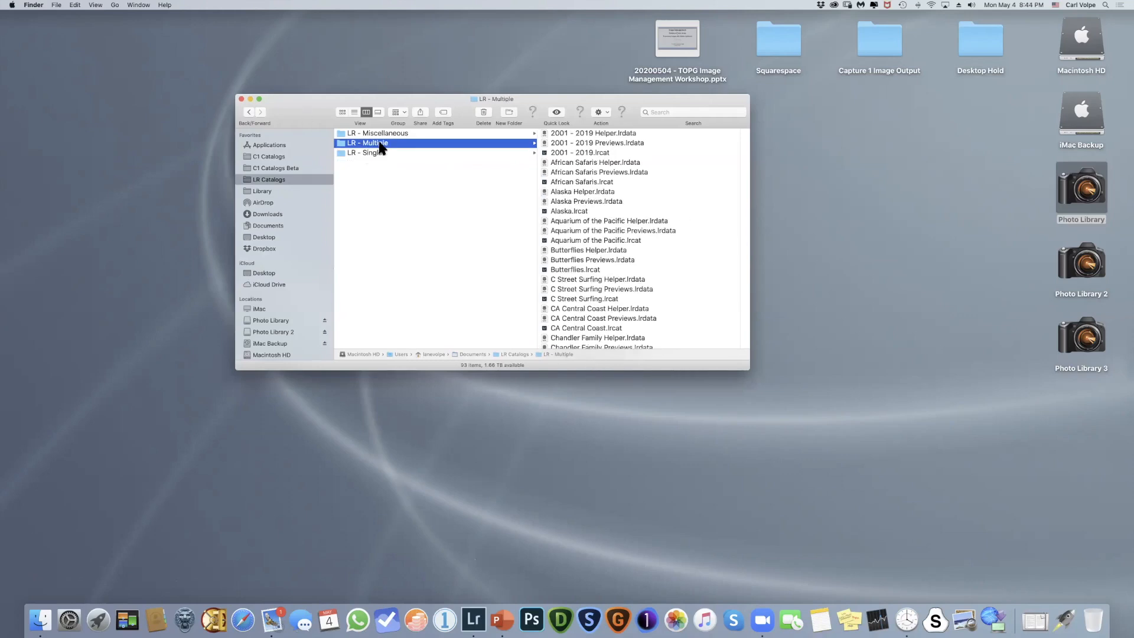